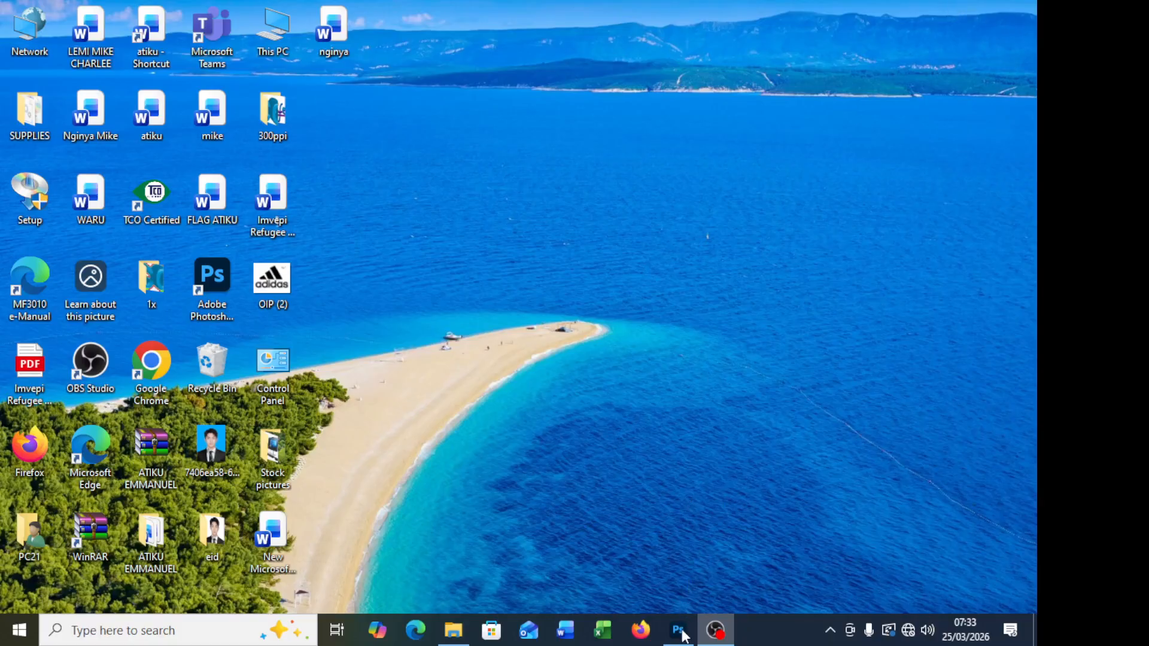
pyautogui.rightClick(680, 507)
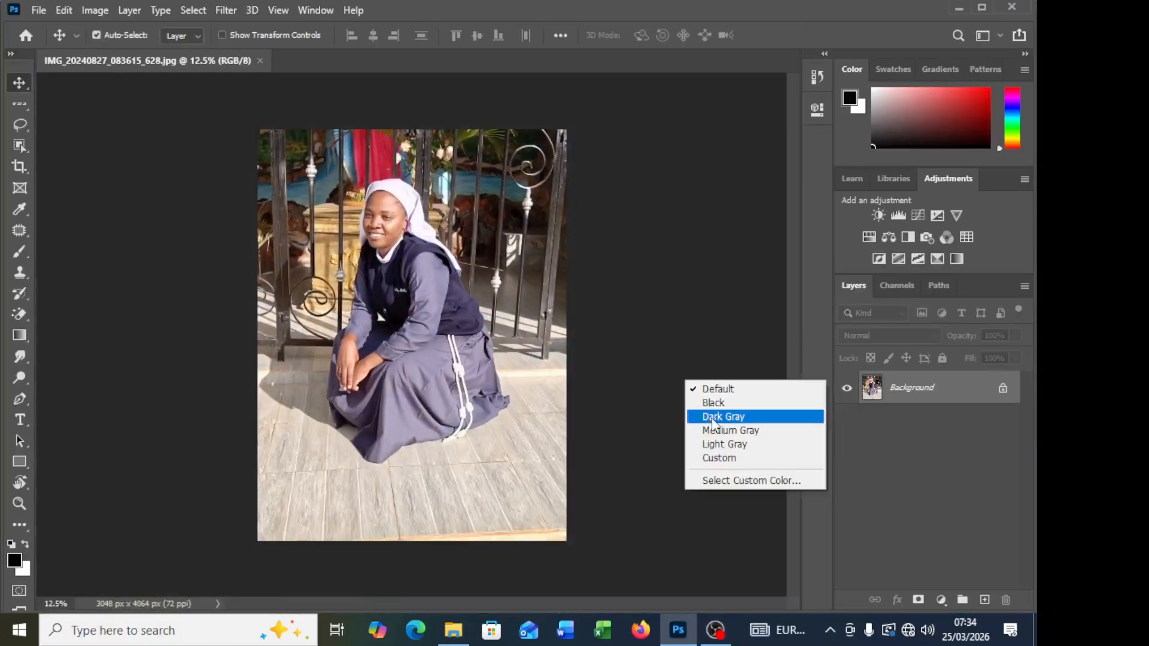
pyautogui.click(718, 413)
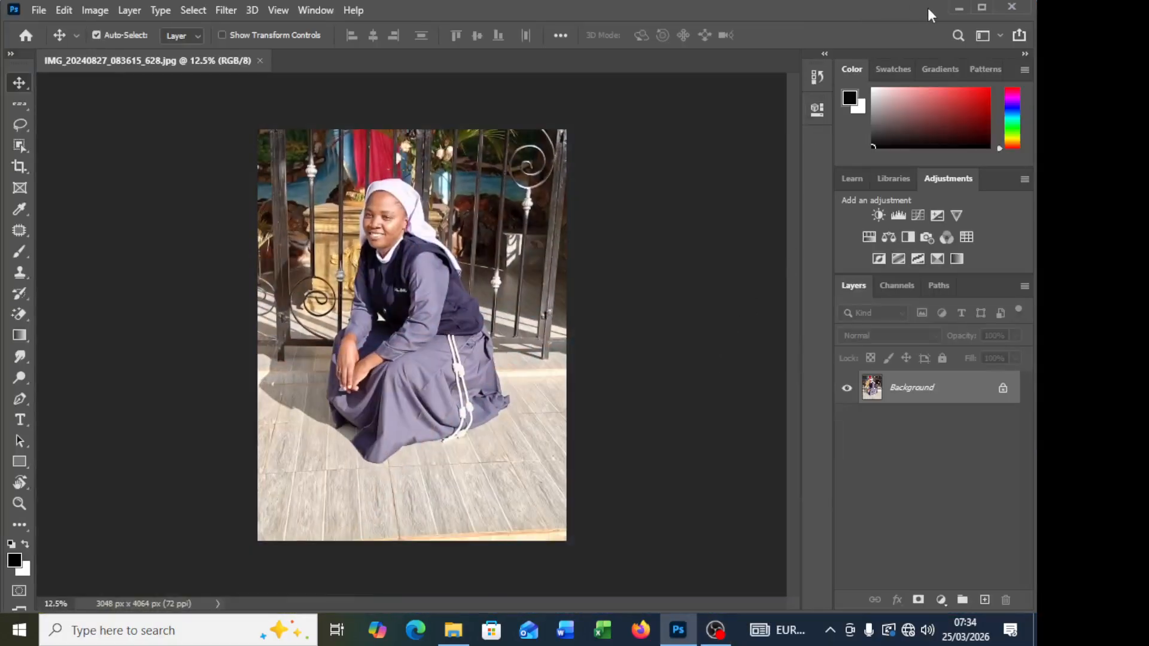
pyautogui.click(959, 9)
pyautogui.rightClick(677, 118)
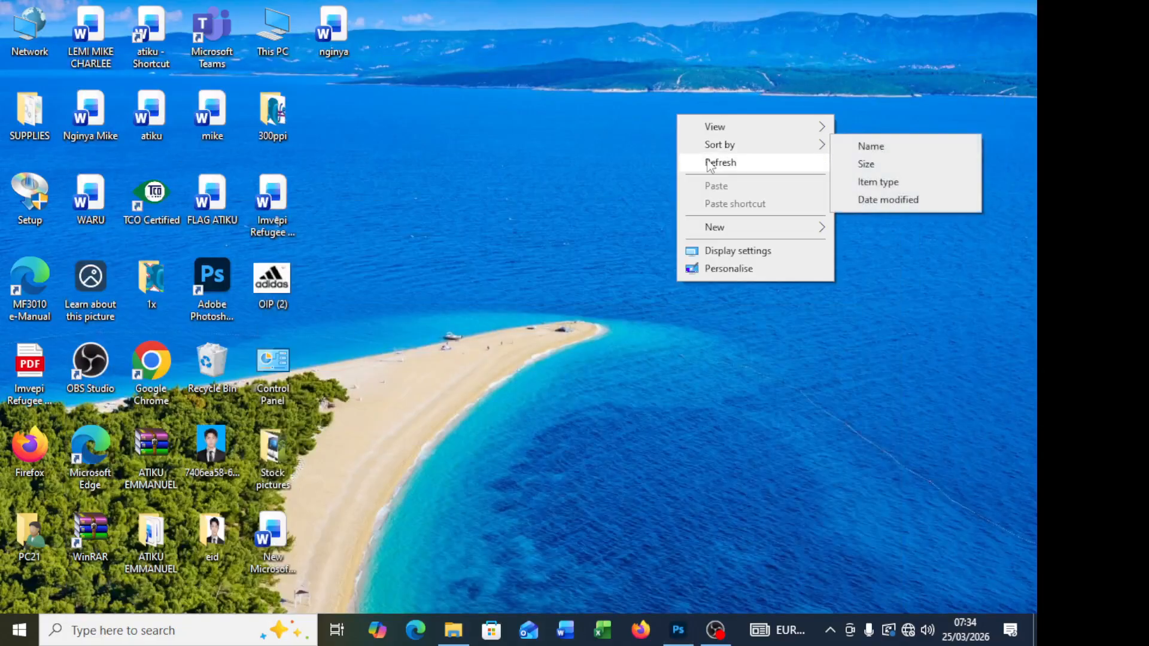
pyautogui.click(710, 164)
pyautogui.rightClick(653, 118)
pyautogui.click(678, 168)
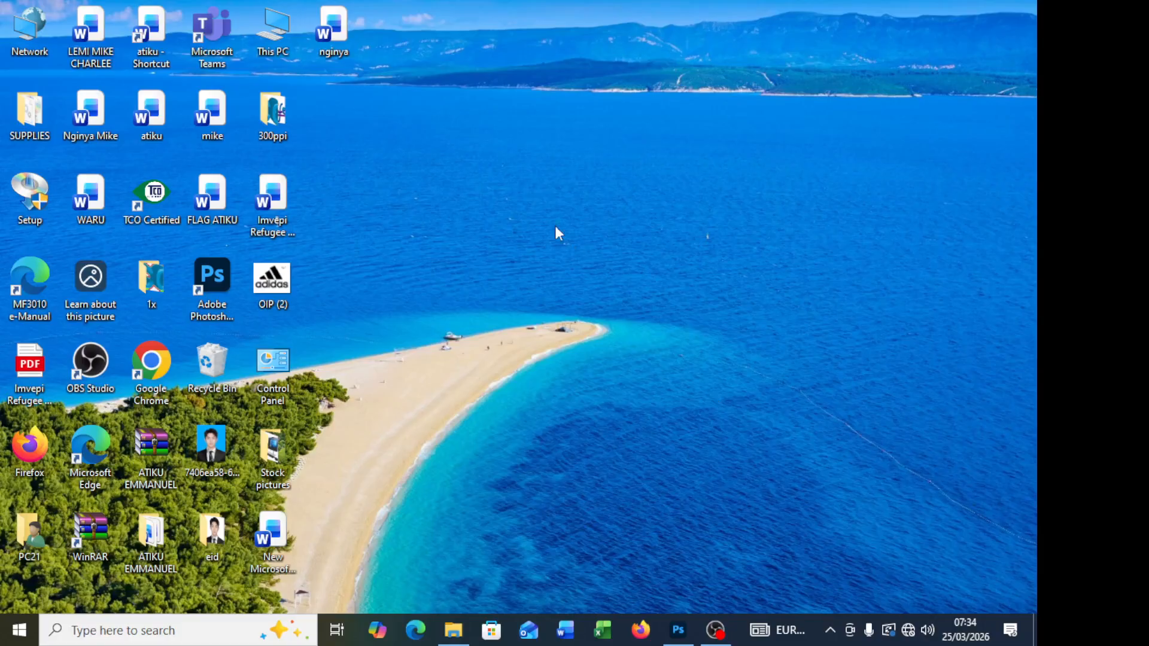
# Step: Switch to Photoshop and inspect the skin of the seated woman's face at 100%, followed by the wider portrait
pyautogui.click(678, 630)
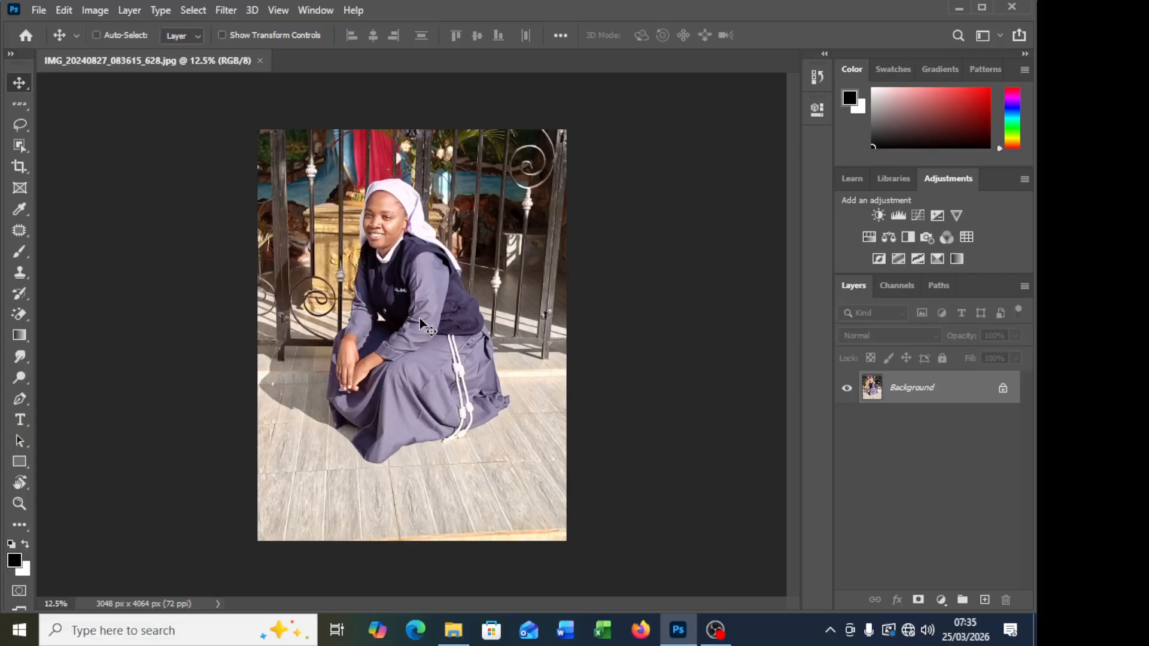
pyautogui.hotkey('ctrl', '1')
pyautogui.scroll(2, 778, 376)
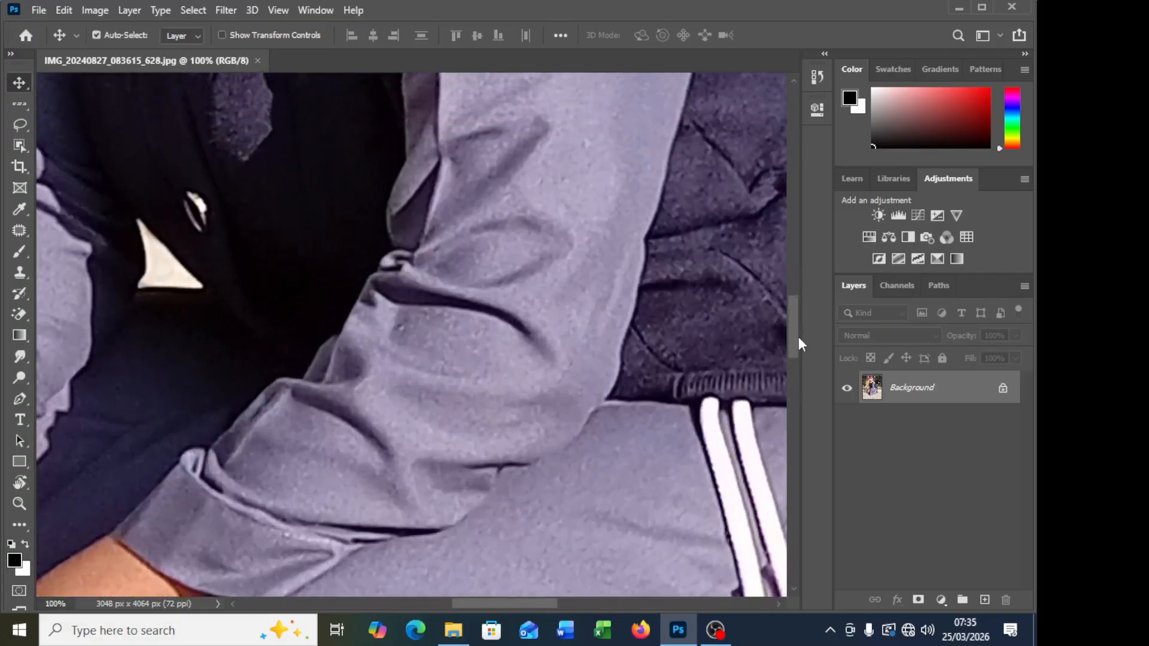
pyautogui.moveTo(792, 321); pyautogui.dragTo(788, 226)
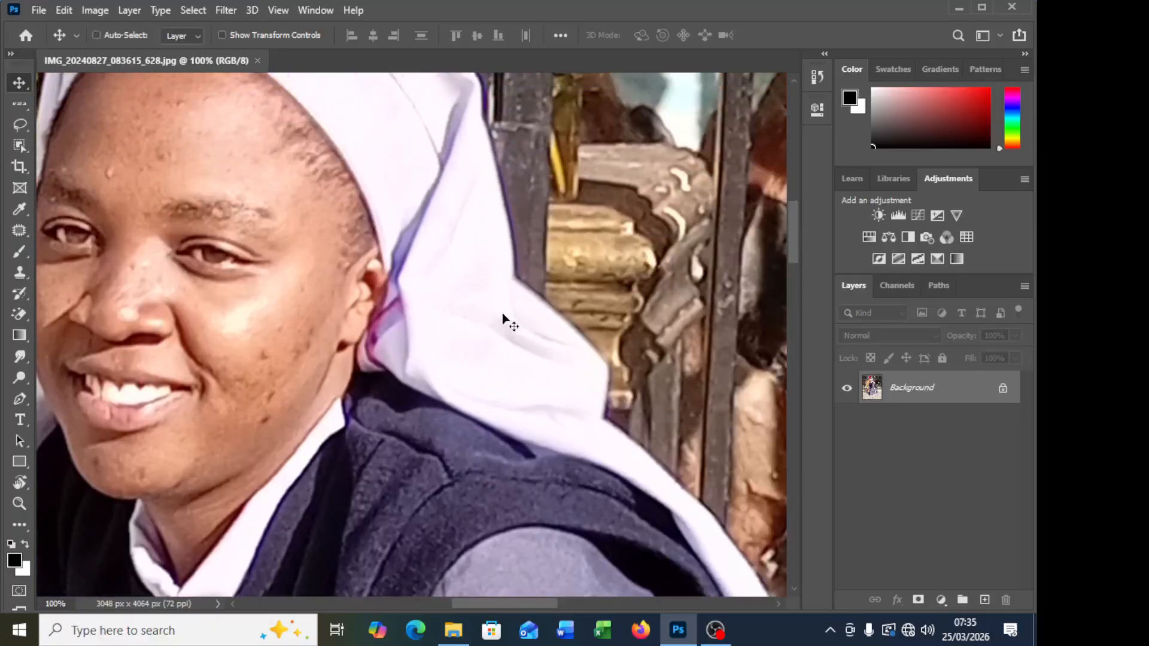
pyautogui.hscroll(-2, 503, 313)
pyautogui.hscroll(-1, 472, 308)
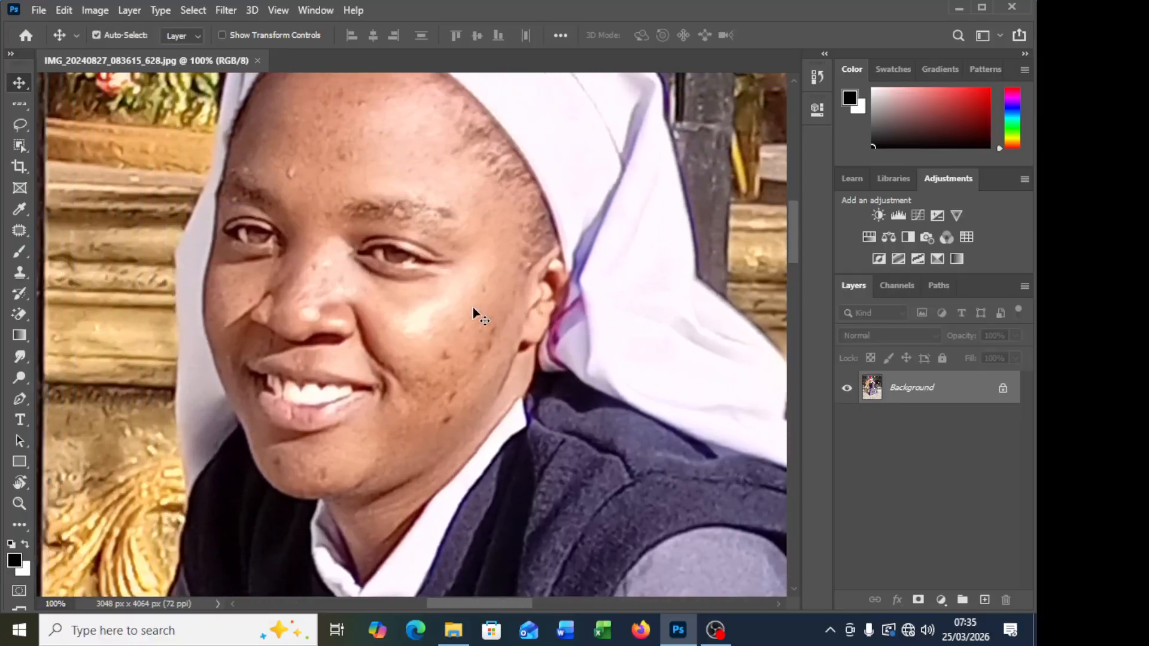
pyautogui.scroll(1, 450, 307)
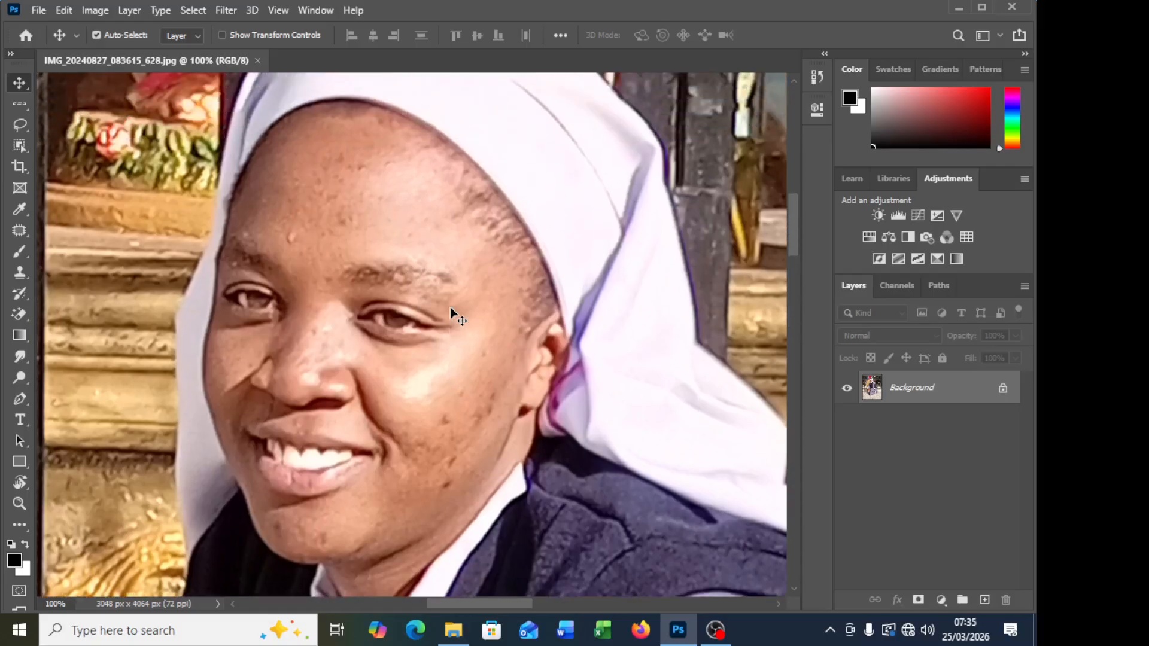
pyautogui.scroll(-3, 450, 307)
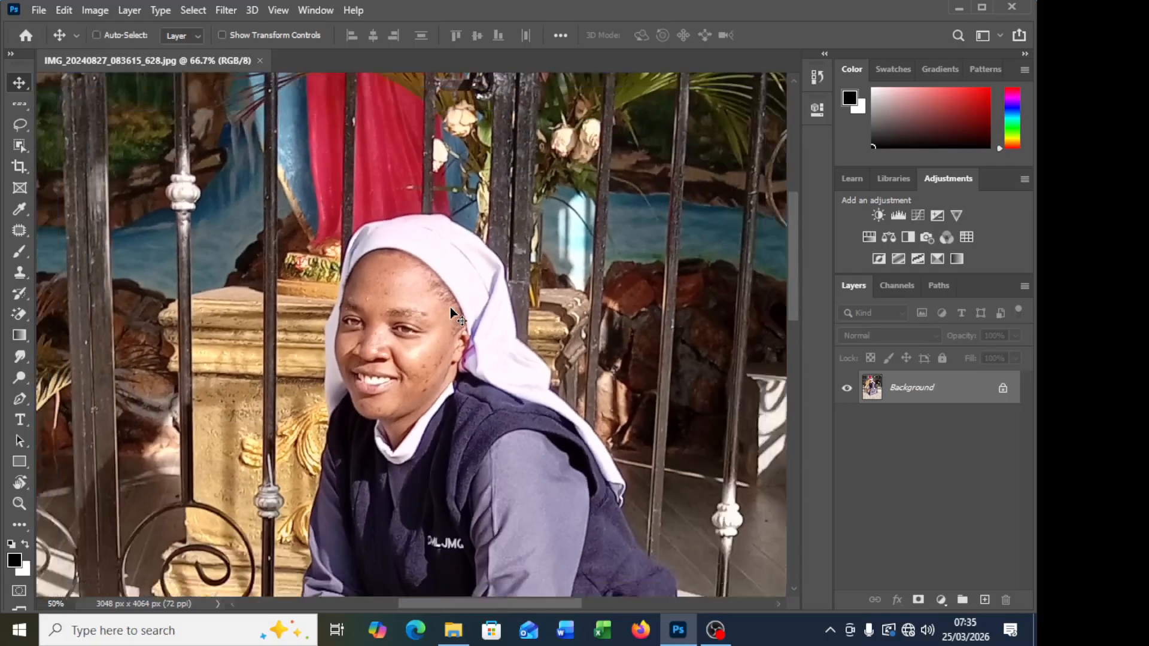
pyautogui.scroll(-2, 450, 307)
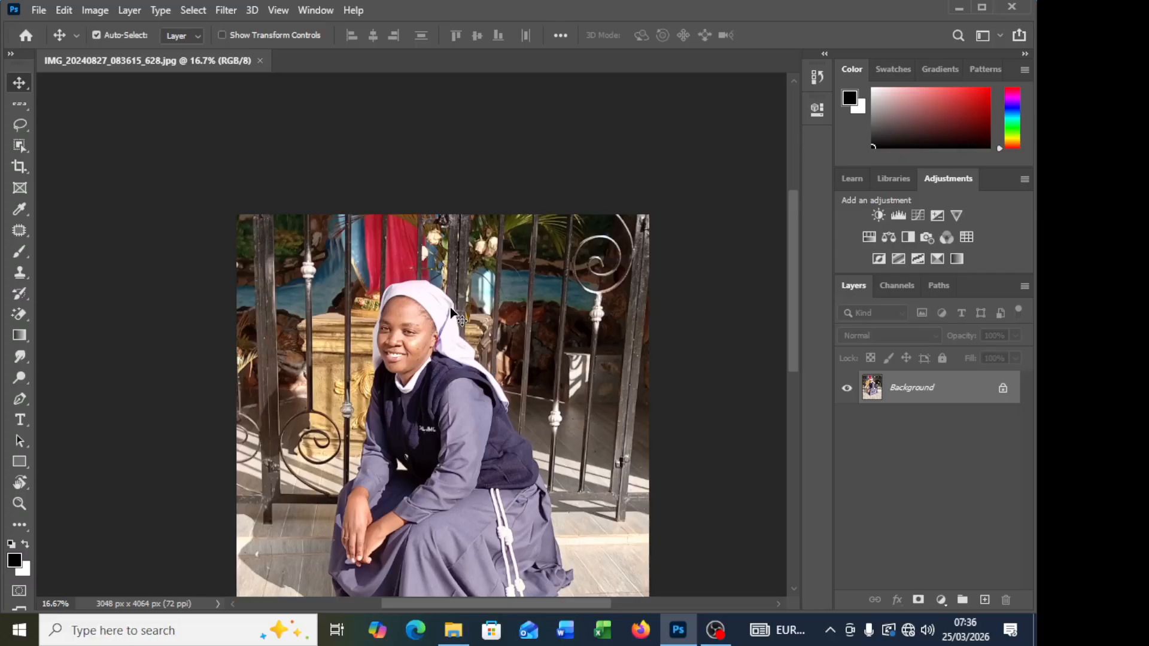
pyautogui.scroll(-3, 461, 317)
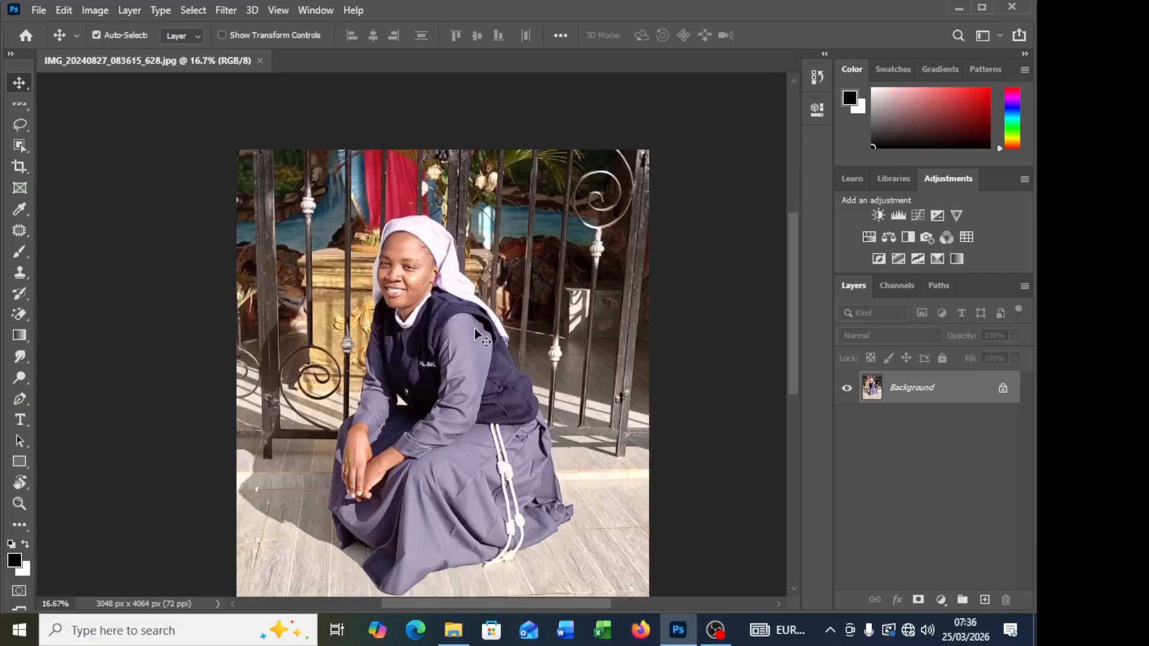
pyautogui.scroll(-1, 476, 332)
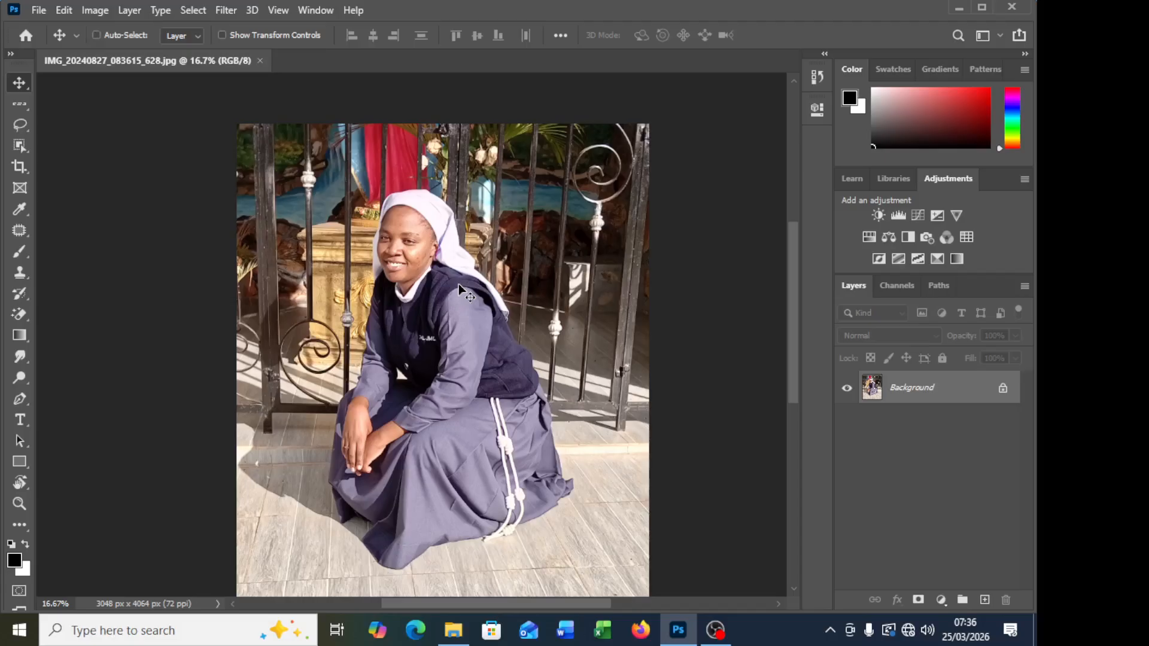
# Step: Compare the portrait at several magnifications, checking the forehead and cheeks at 100% before returning to the full photo
pyautogui.hotkey('ctrl', '+')
pyautogui.hotkey('ctrl', '+')
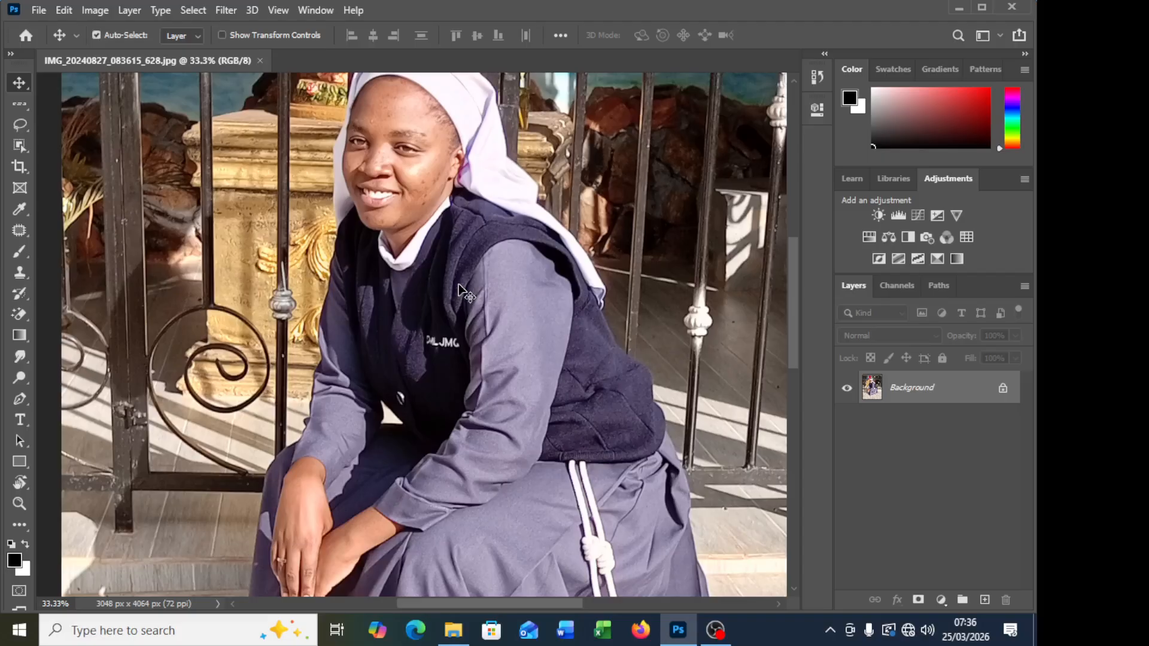
pyautogui.hotkey('ctrl', '-')
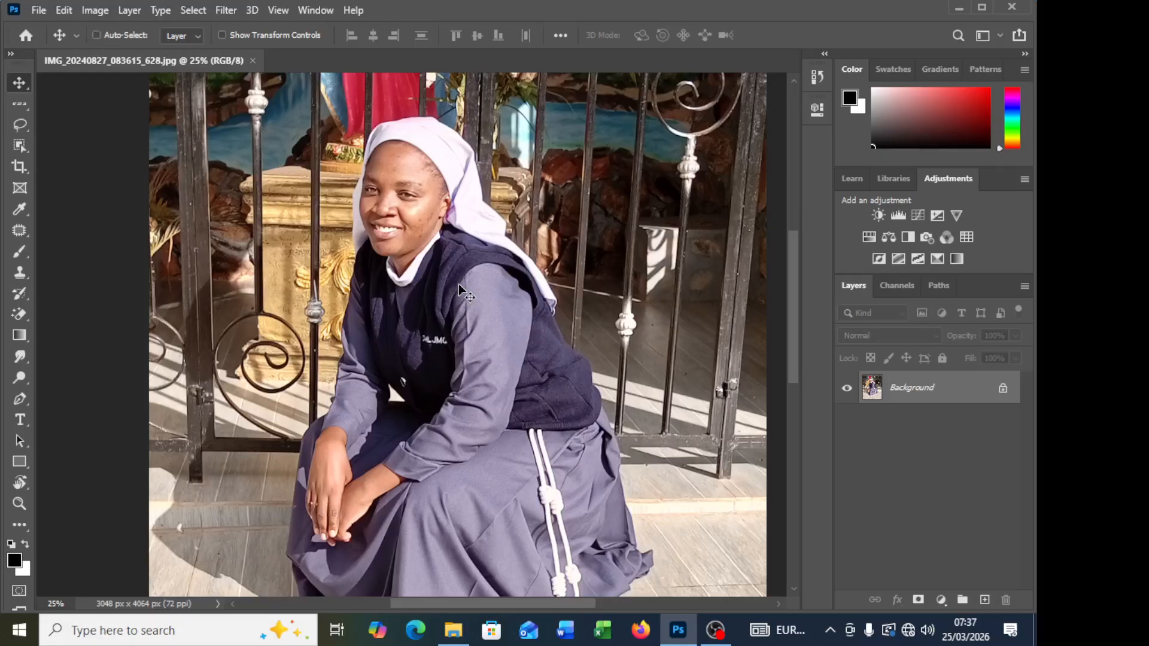
pyautogui.hotkey('ctrl', '1')
pyautogui.scroll(10, 348, 132)
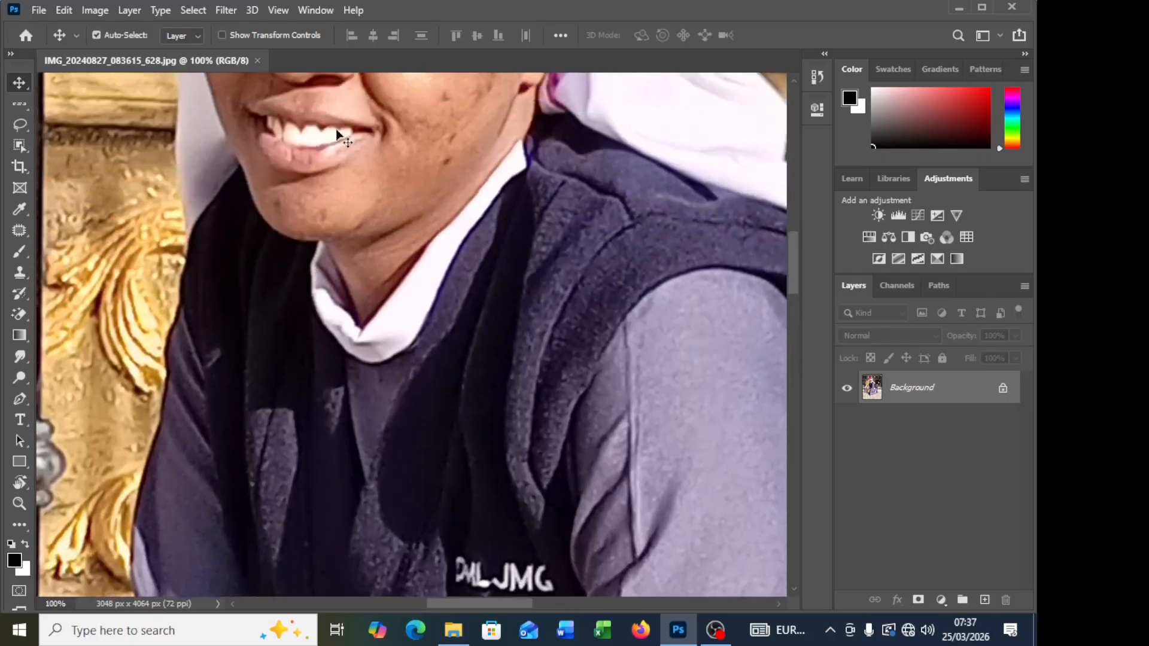
pyautogui.scroll(3, 466, 234)
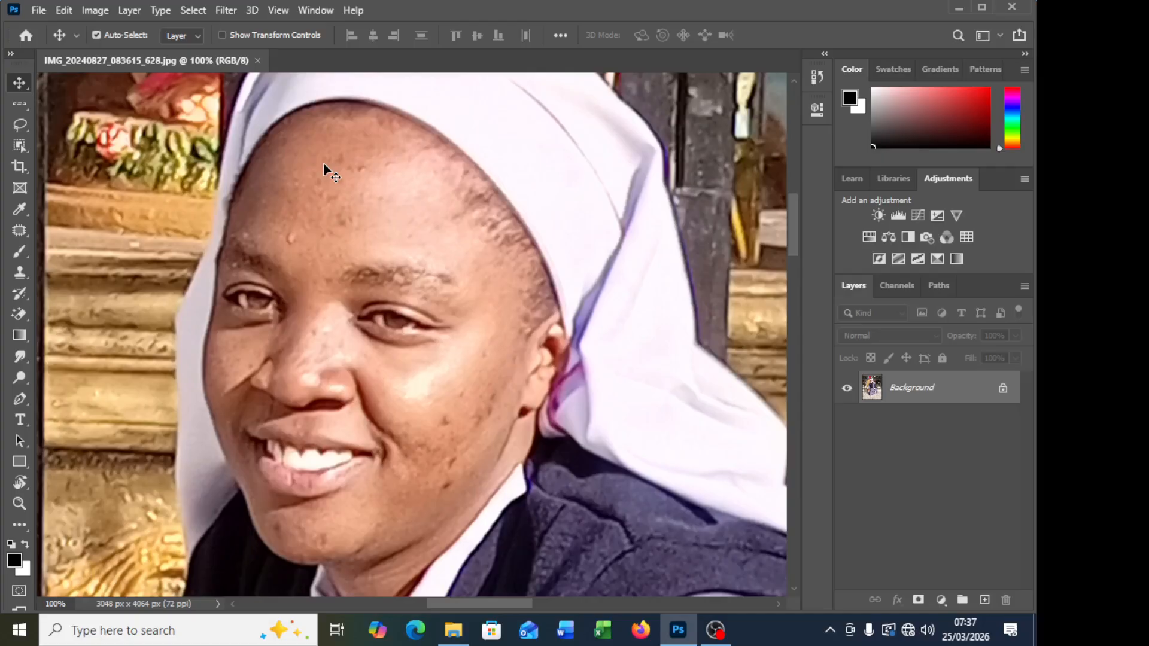
pyautogui.hotkey('ctrl', '-')
pyautogui.hotkey('ctrl', '-')
pyautogui.hotkey('ctrl', '-')
pyautogui.hotkey('ctrl', '-')
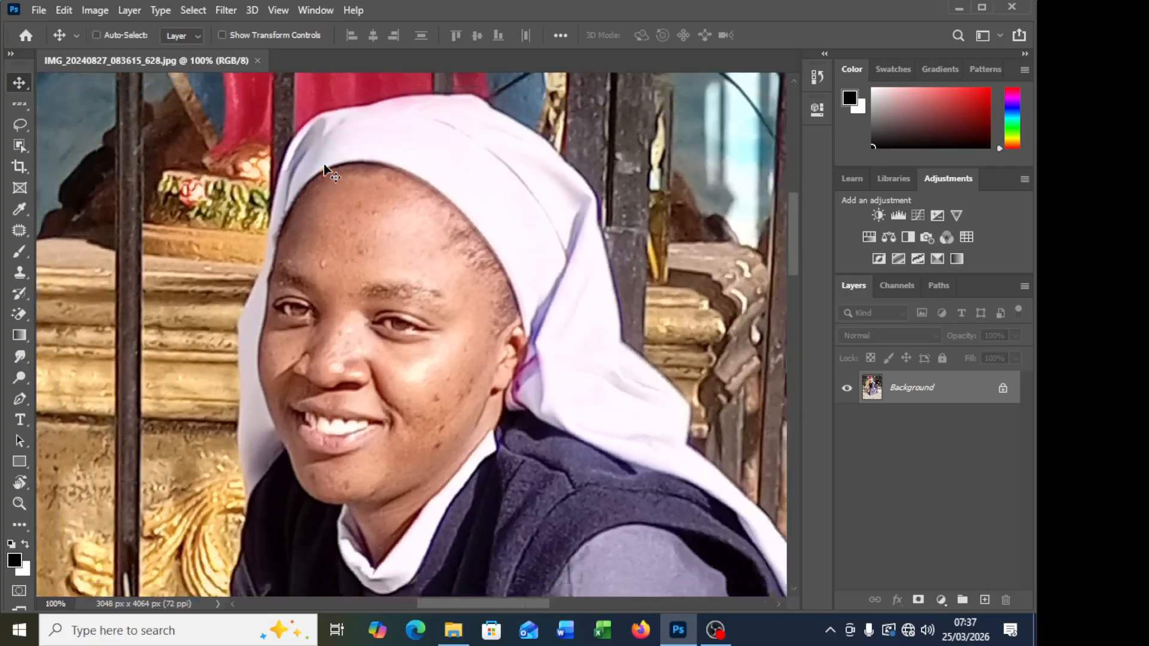
pyautogui.hotkey('ctrl', '-')
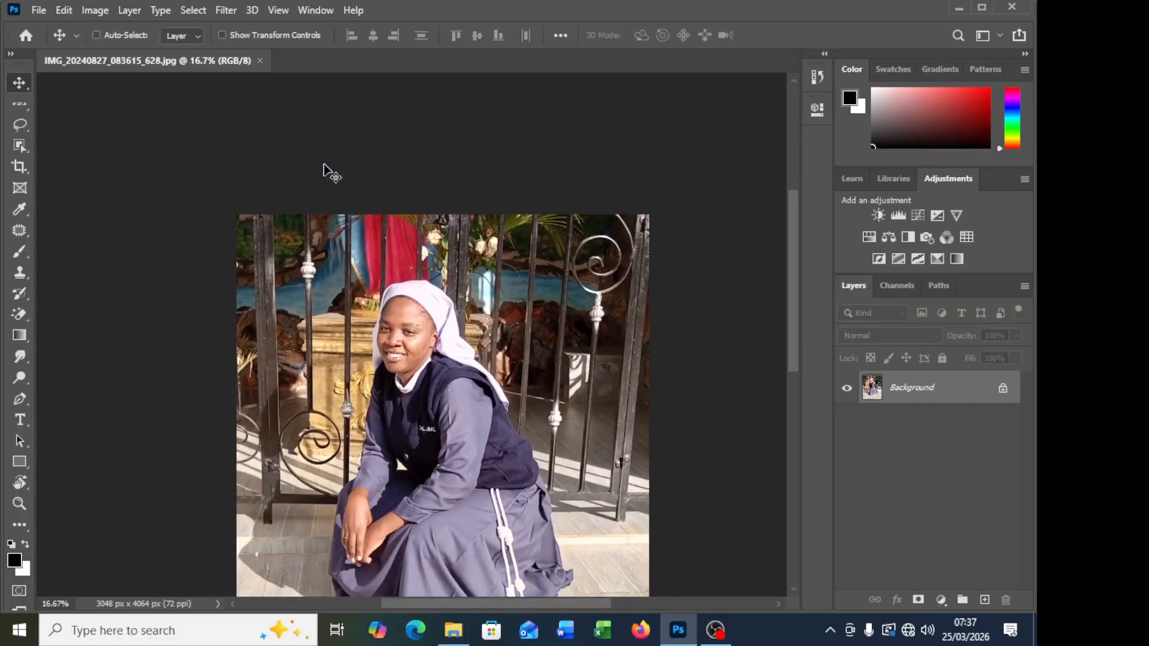
pyautogui.hotkey('ctrl', '-')
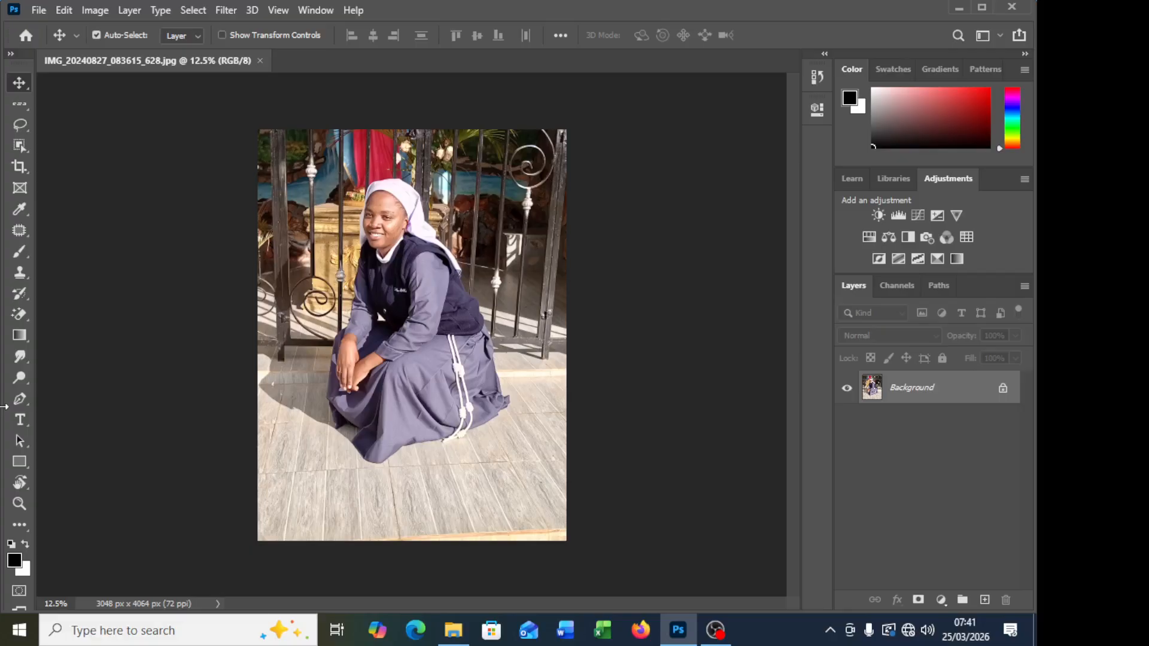
# Step: Examine the spots and uneven skin on the woman's forehead, cheeks and chin at 100% magnification
pyautogui.hotkey('ctrl', '1')
pyautogui.scroll(1, 395, 263)
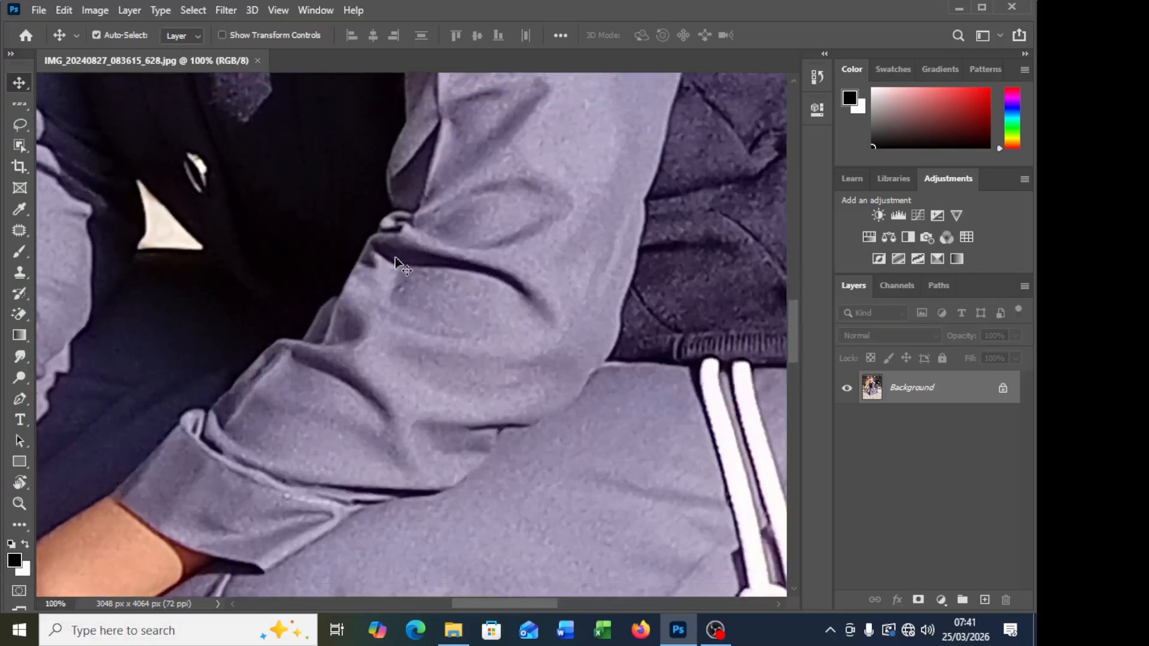
pyautogui.scroll(5, 395, 257)
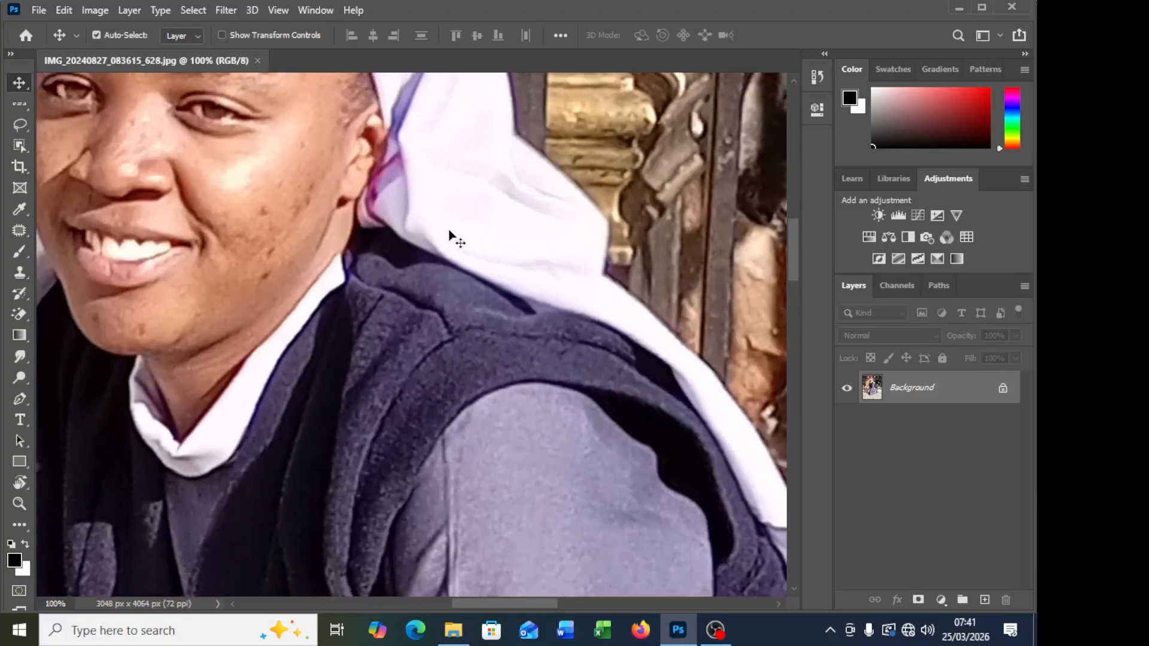
pyautogui.scroll(2, 446, 236)
pyautogui.hscroll(-3, 377, 276)
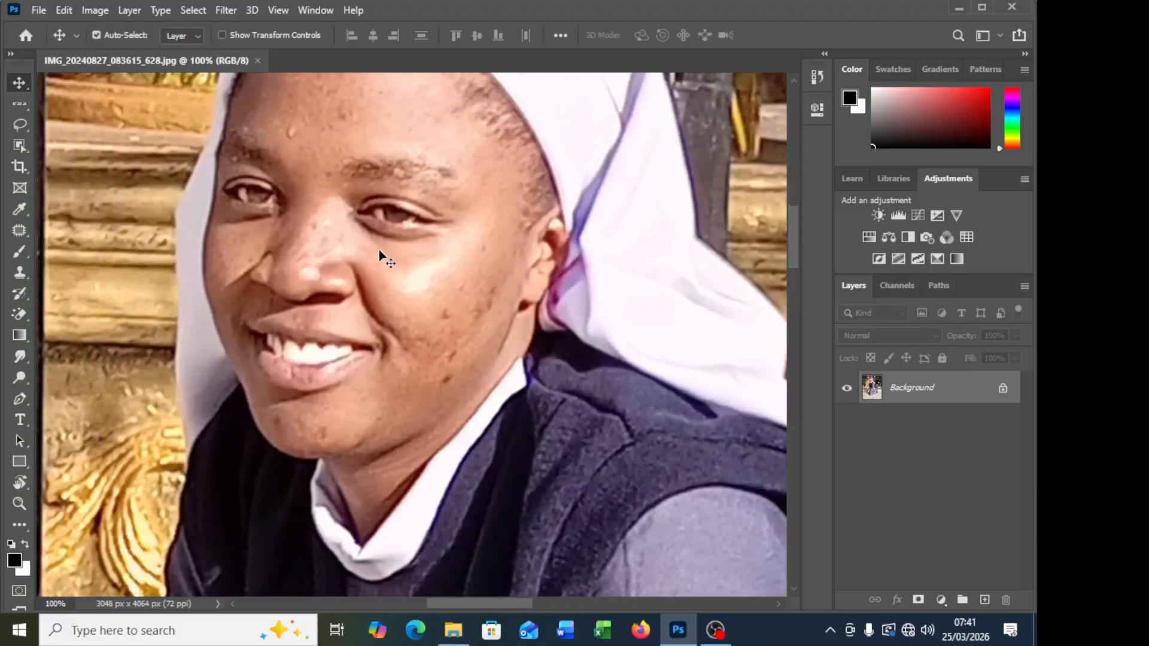
pyautogui.scroll(2, 379, 250)
pyautogui.hscroll(-1, 395, 249)
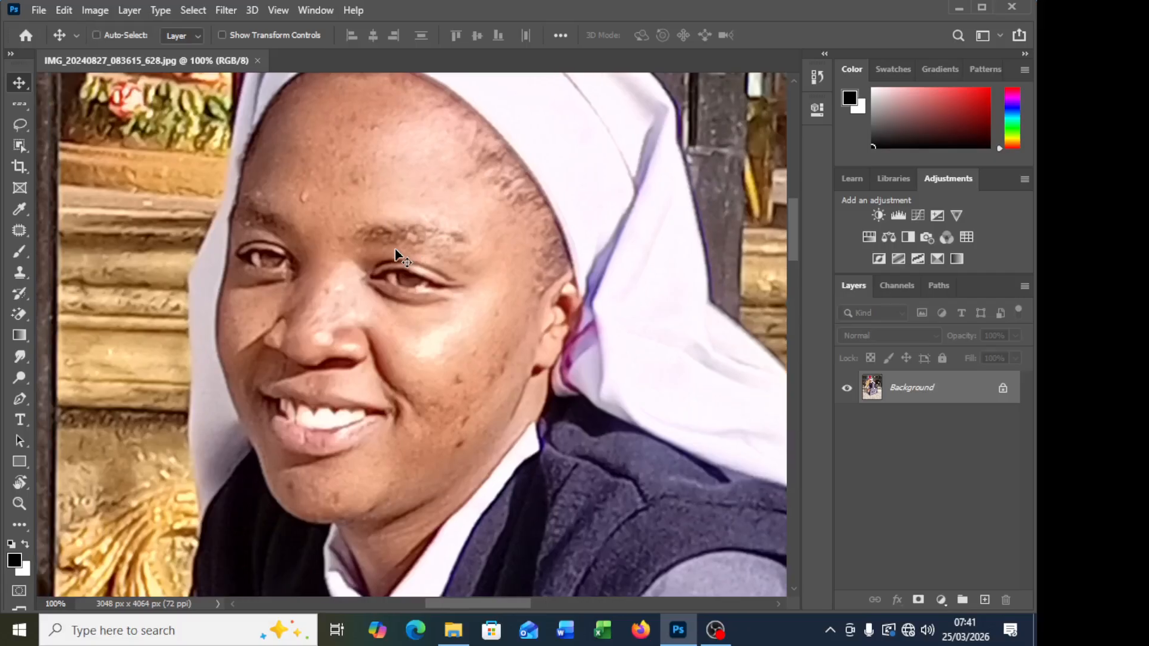
pyautogui.hscroll(-2, 395, 249)
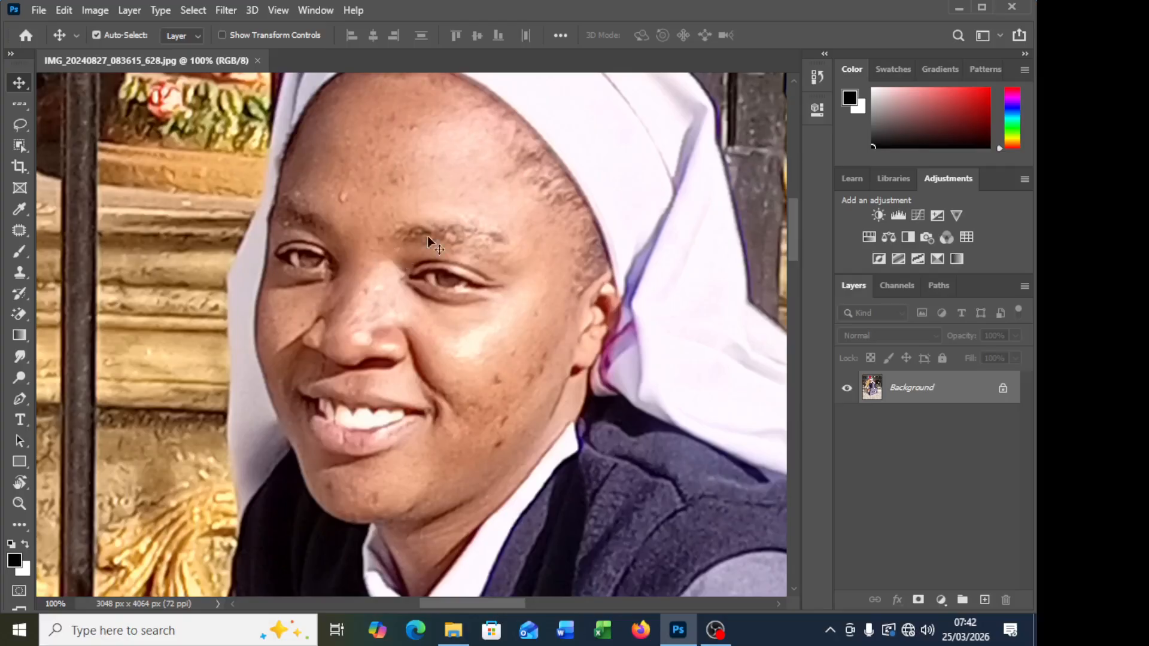
pyautogui.scroll(2, 536, 294)
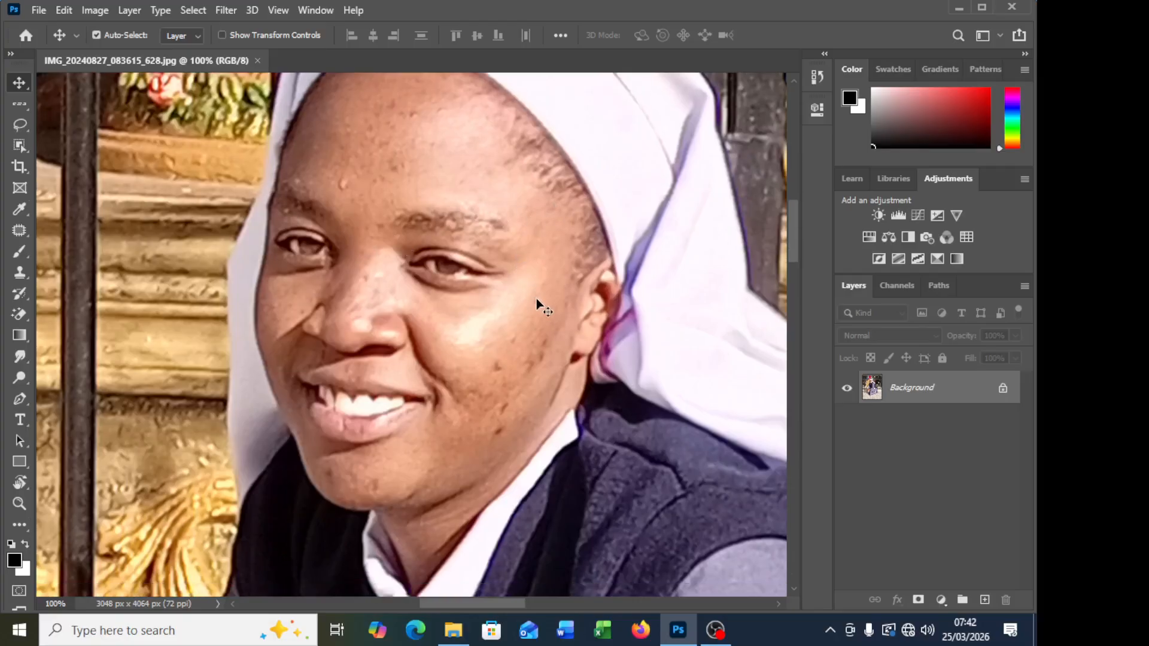
pyautogui.scroll(-2, 404, 353)
pyautogui.scroll(-1, 452, 389)
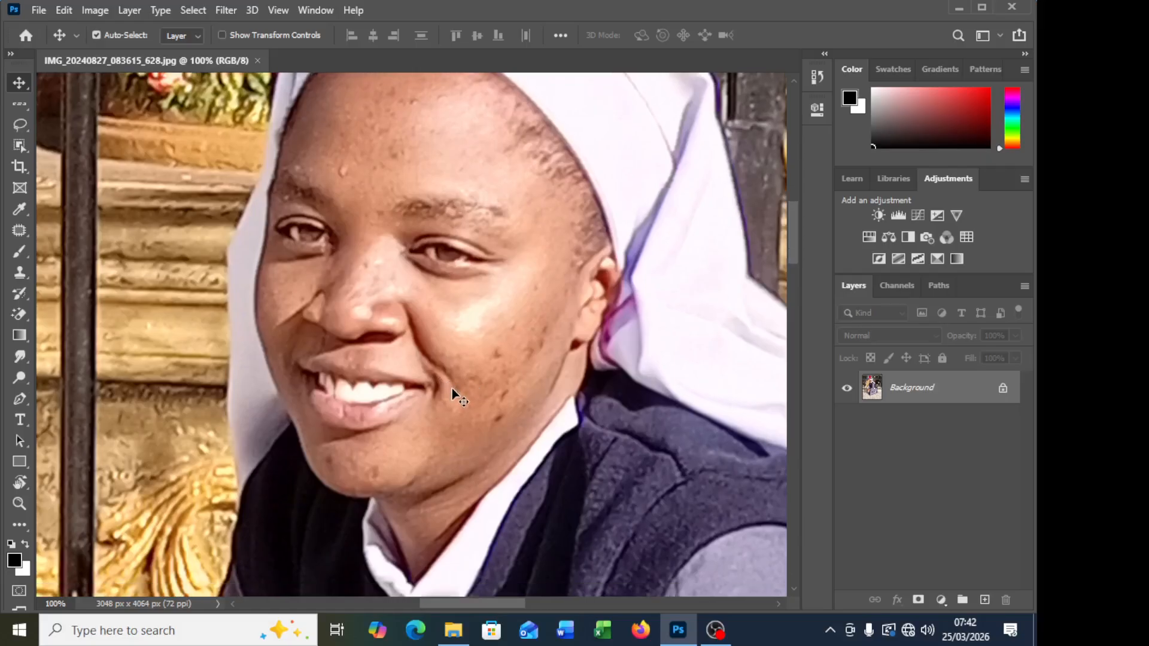
pyautogui.scroll(4, 498, 311)
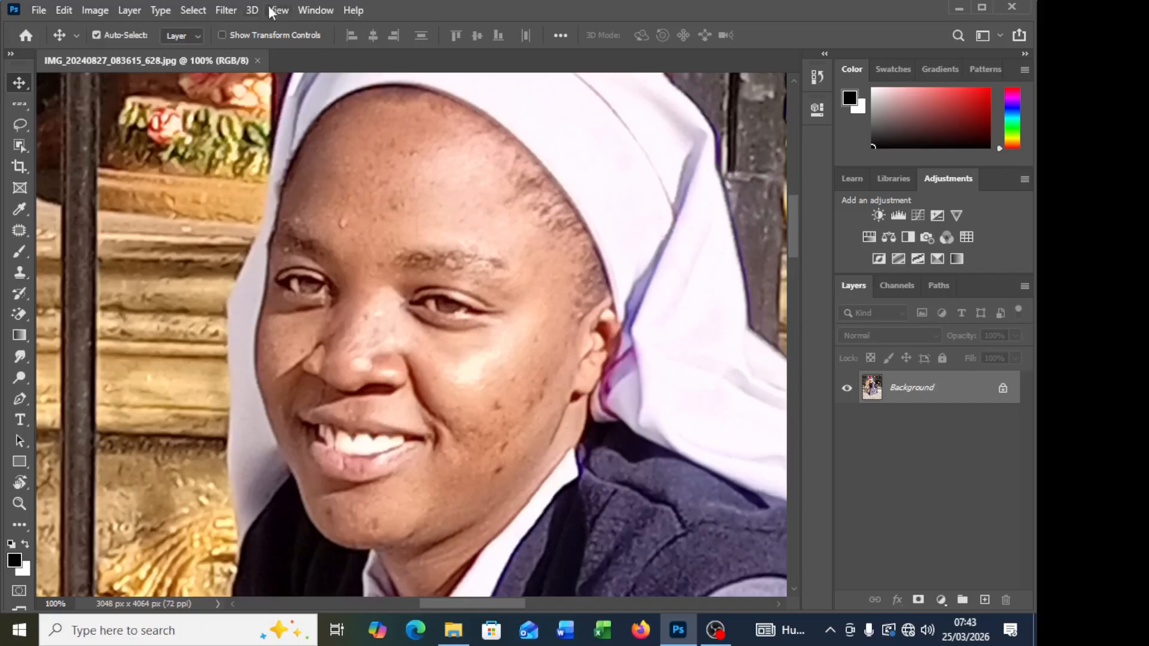
# Step: Open the Camera Raw Filter on the Background layer and preview the photo at 33%, 100% and 1600% magnification
pyautogui.click(231, 11)
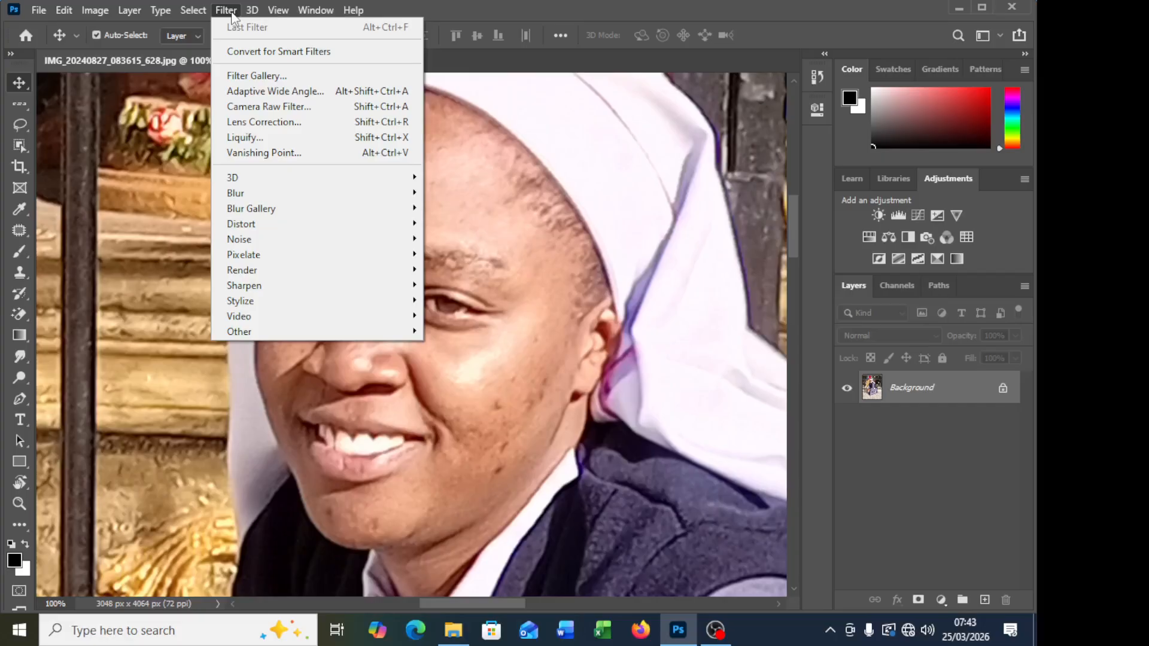
pyautogui.click(277, 106)
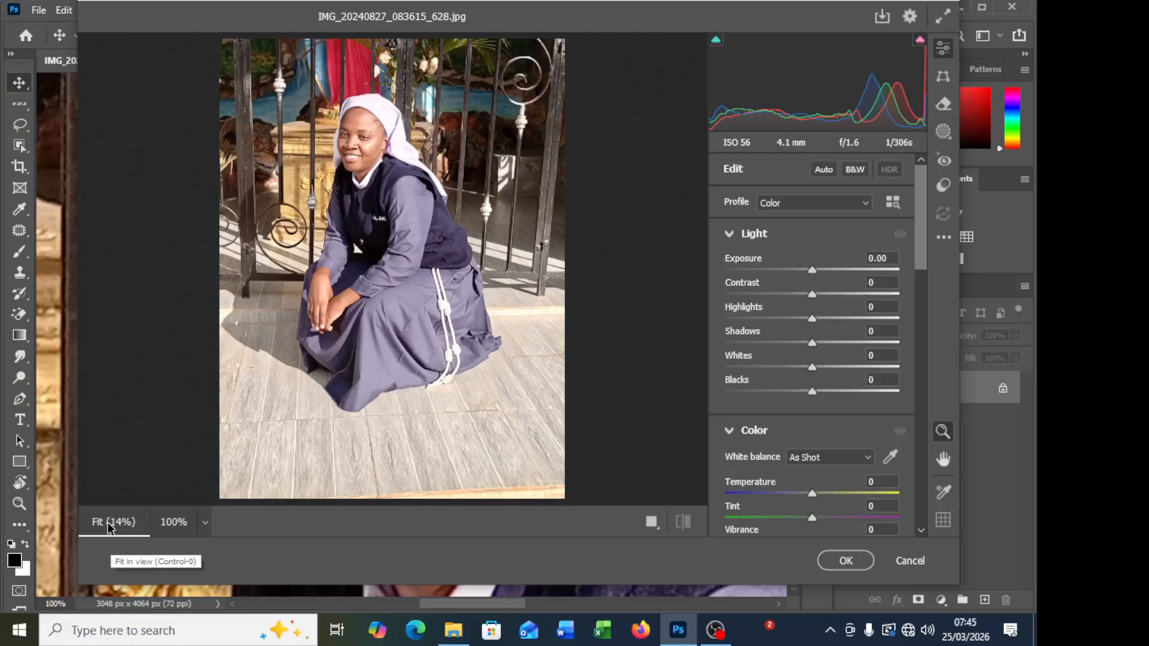
pyautogui.click(205, 523)
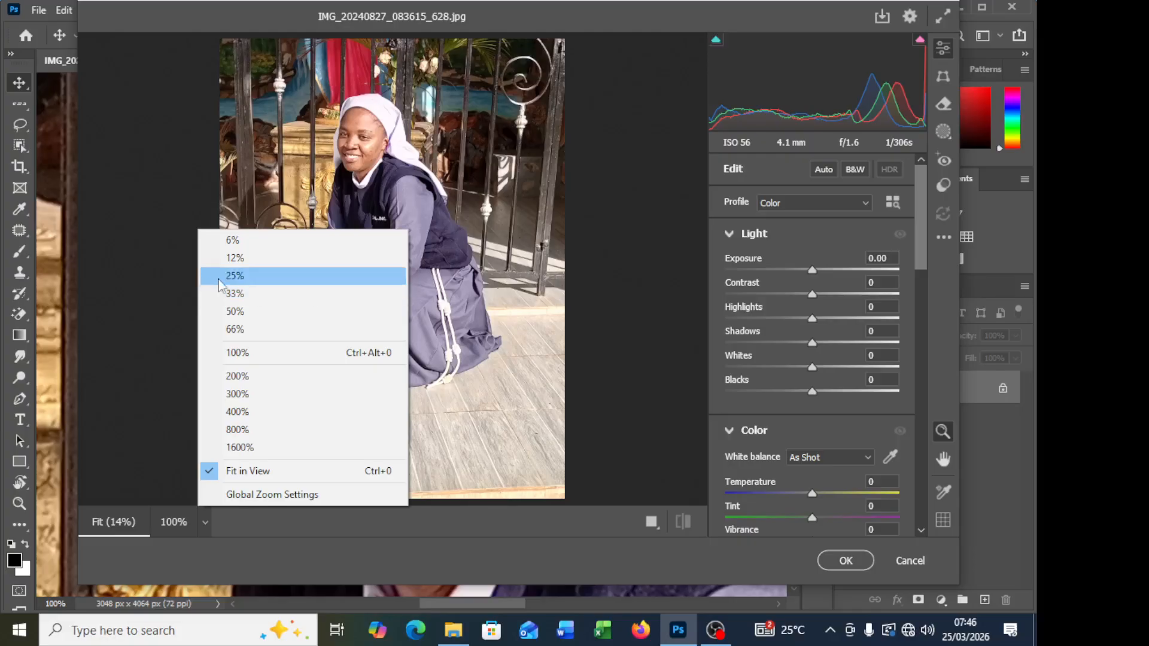
pyautogui.click(267, 292)
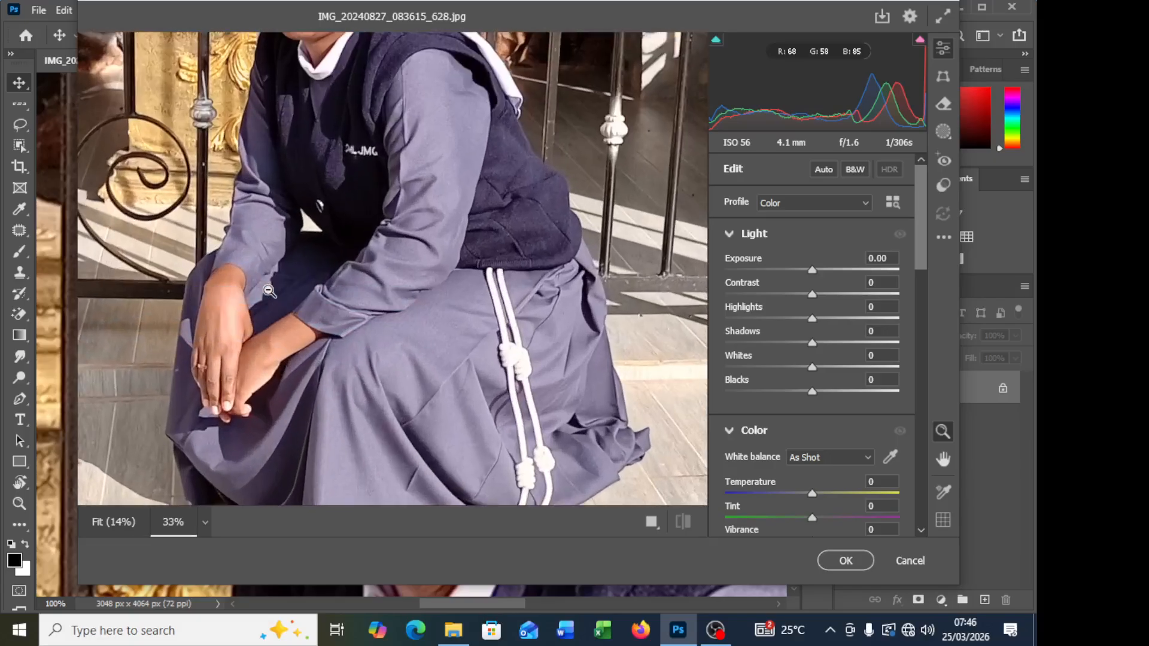
pyautogui.click(206, 523)
pyautogui.click(260, 354)
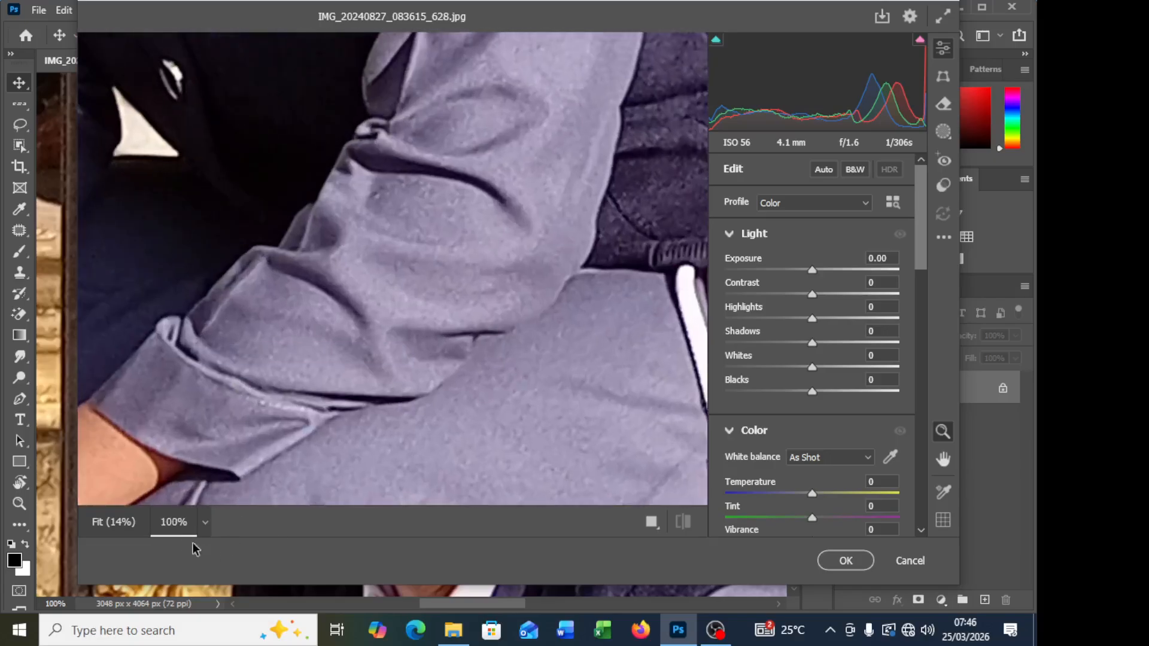
pyautogui.click(205, 523)
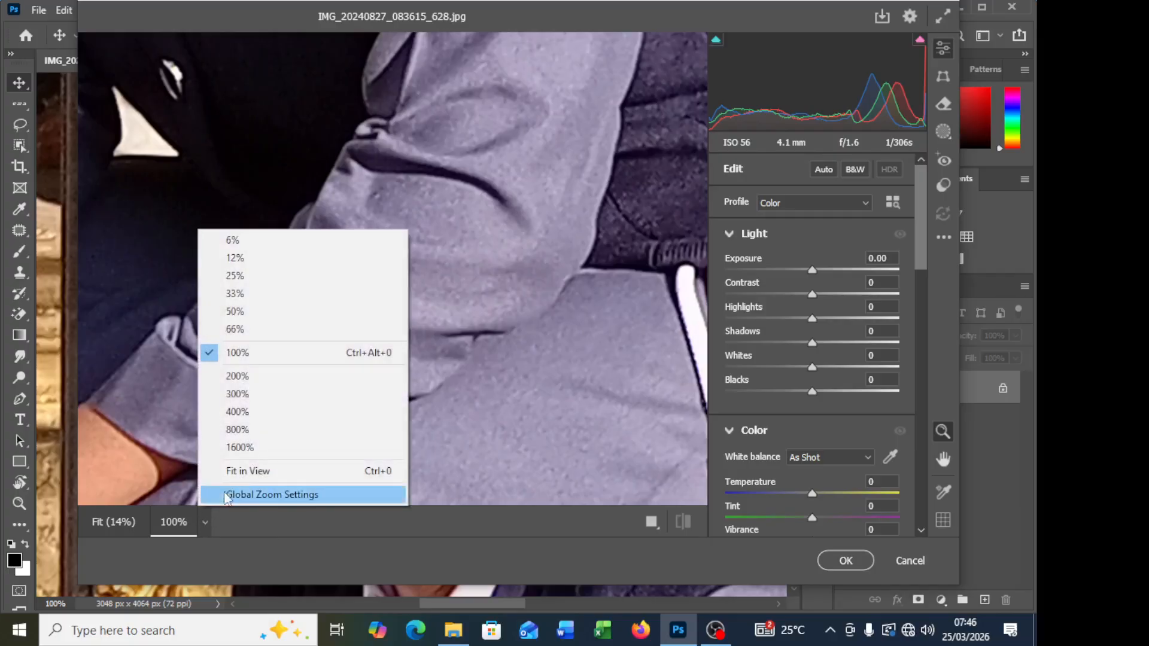
pyautogui.click(257, 447)
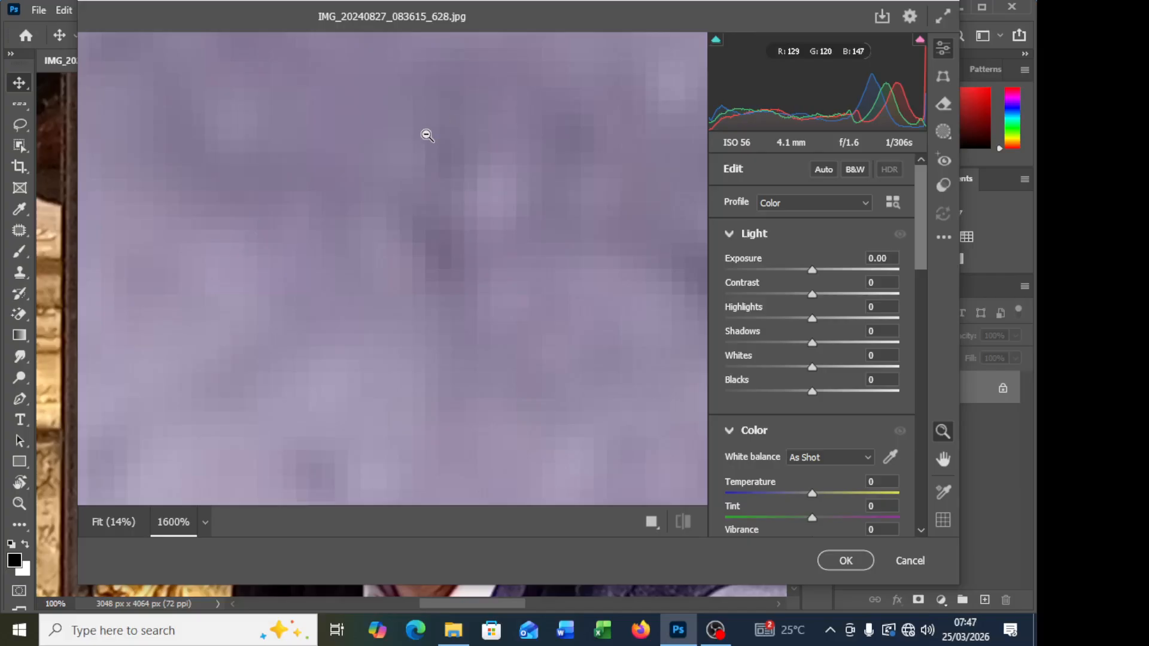
# Step: Fit the whole photo in the Camera Raw preview and show the before and after versions side by side
pyautogui.scroll(1, 426, 135)
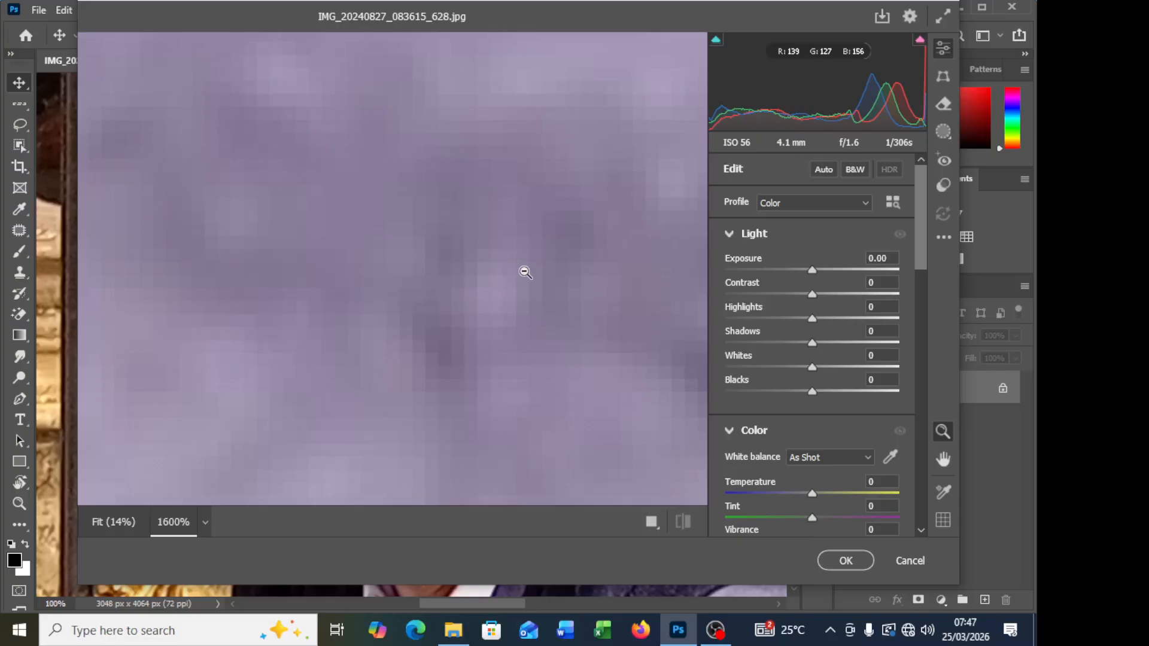
pyautogui.scroll(5, 530, 257)
pyautogui.scroll(3, 531, 257)
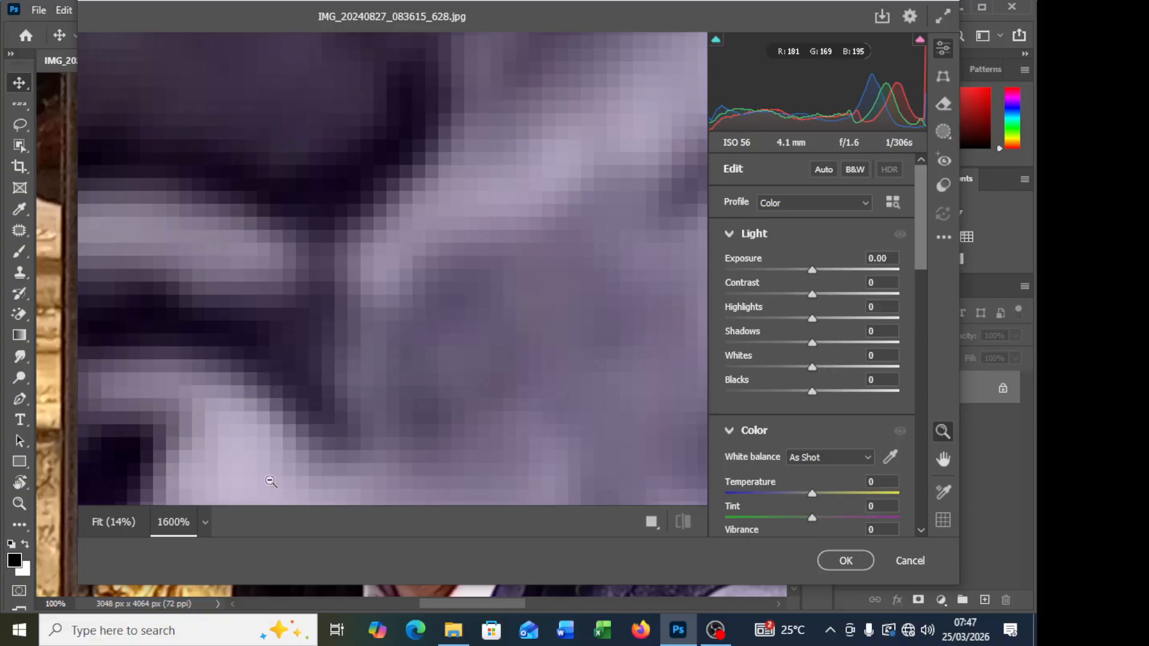
pyautogui.click(207, 523)
pyautogui.click(302, 471)
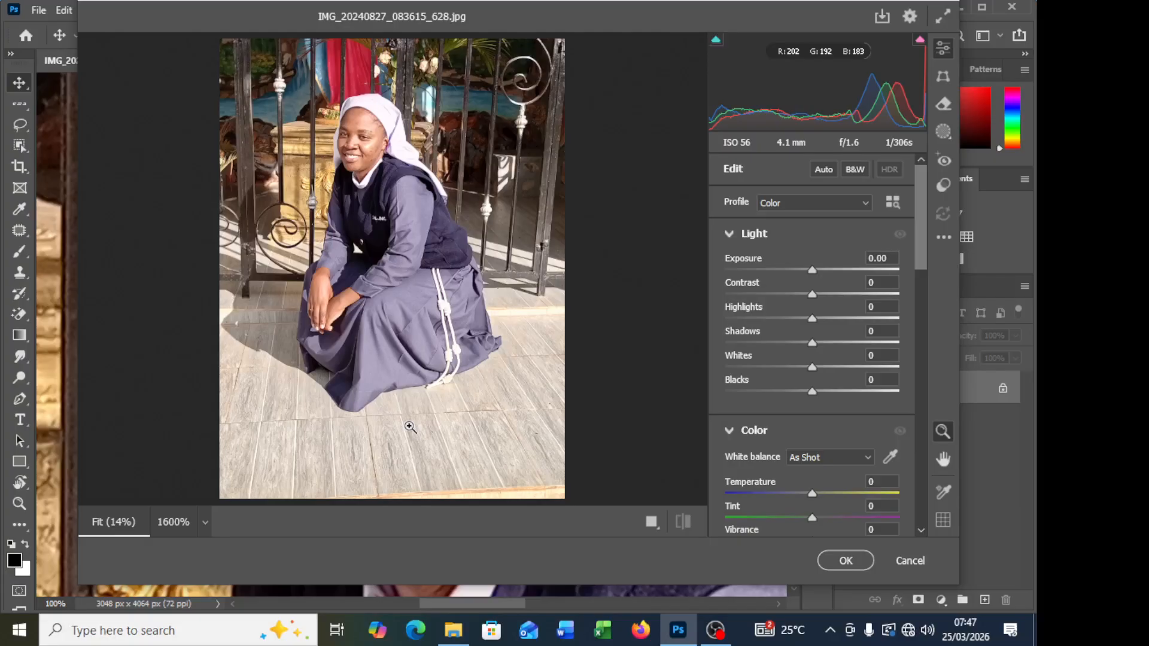
pyautogui.click(651, 521)
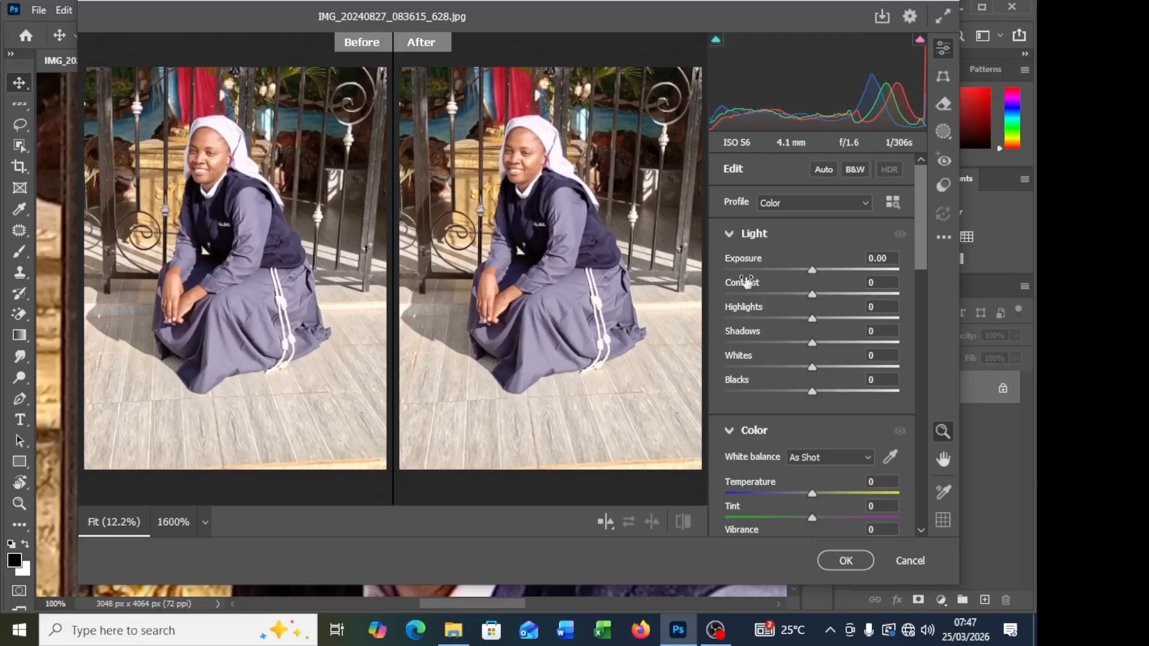
# Step: Look through the available adjustment sections and enlarge the before and after previews to 41.7% on the woman's face
pyautogui.scroll(-6, 832, 326)
pyautogui.scroll(-6, 830, 347)
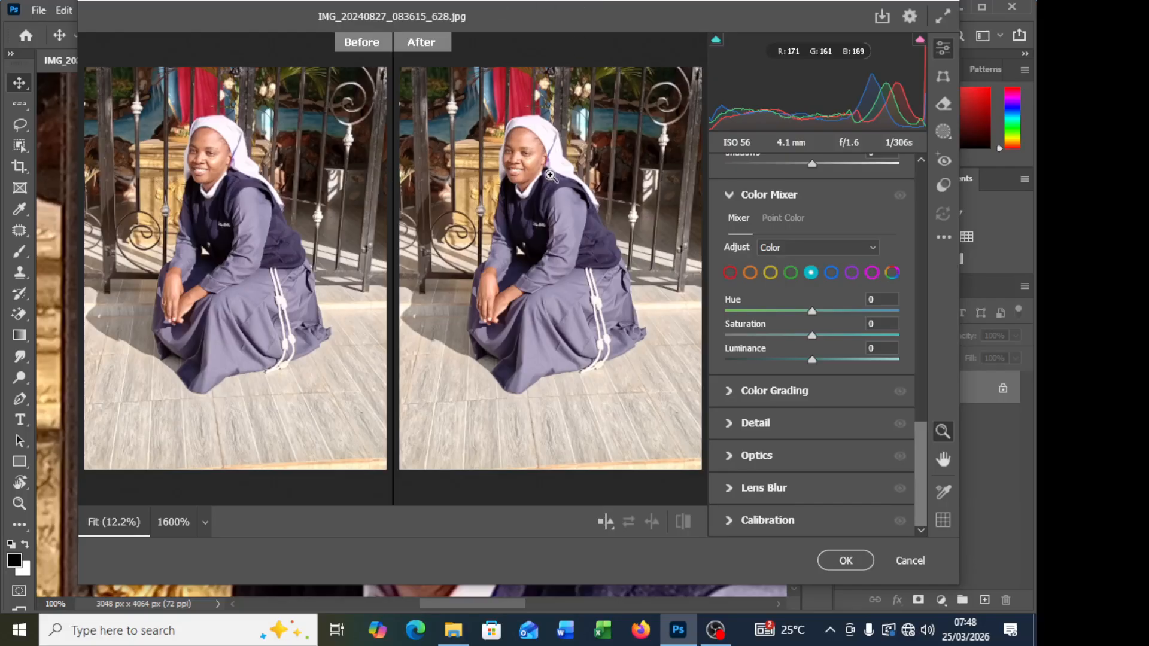
pyautogui.scroll(1, 556, 219)
pyautogui.scroll(3, 561, 220)
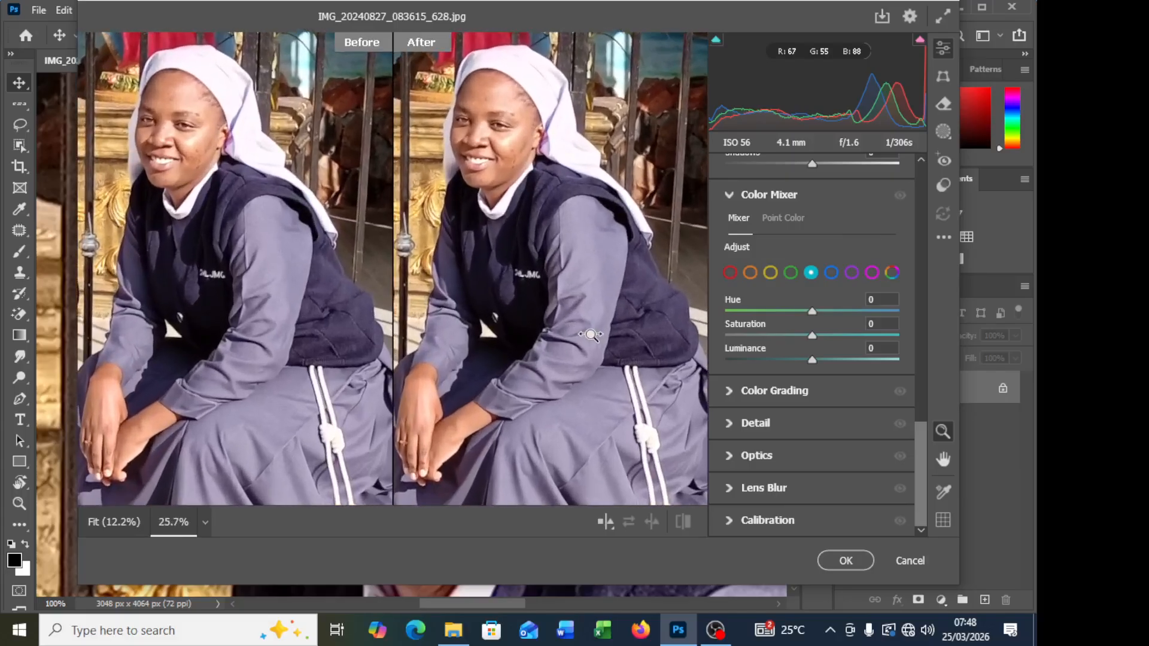
pyautogui.scroll(3, 509, 149)
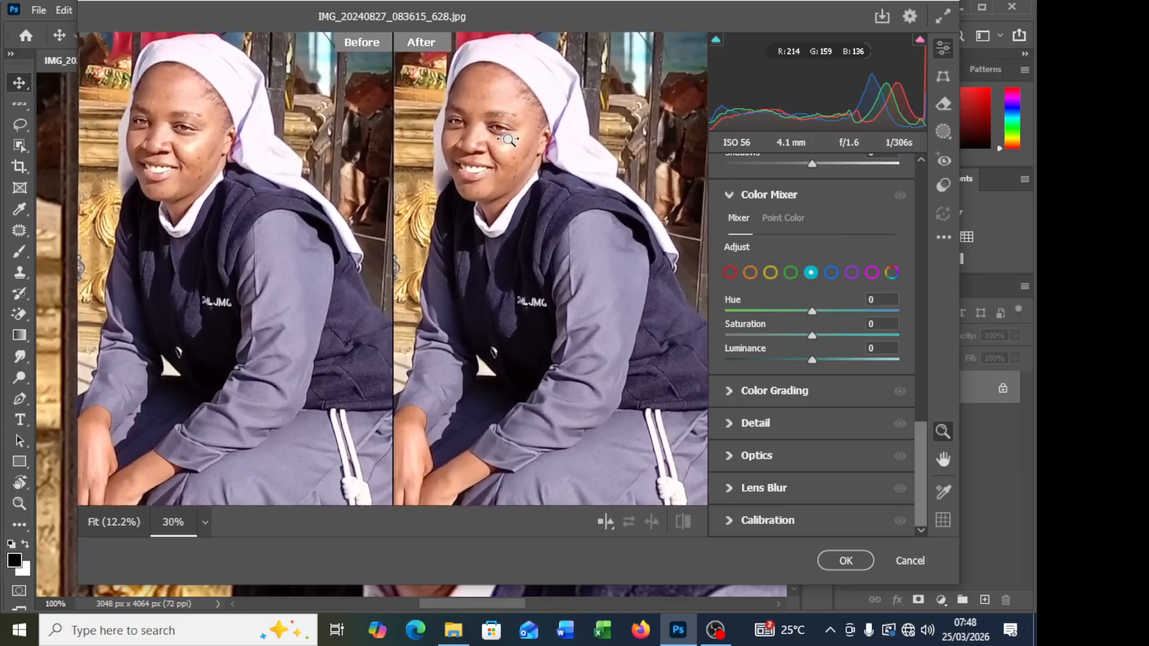
pyautogui.scroll(2, 525, 184)
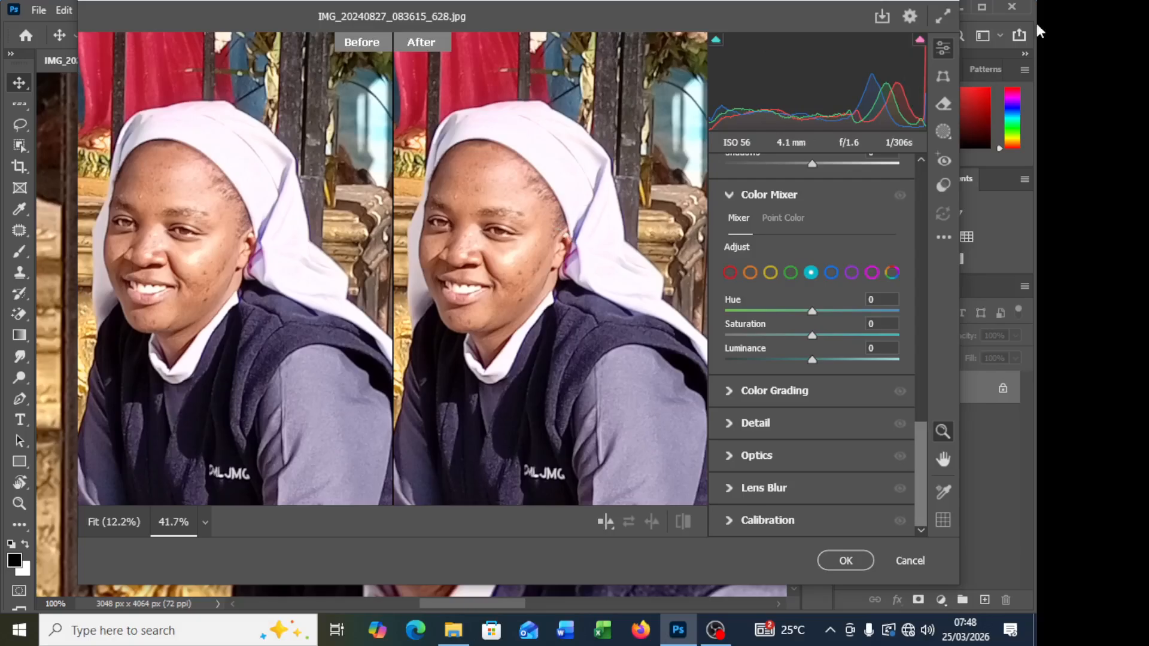
pyautogui.scroll(10, 846, 249)
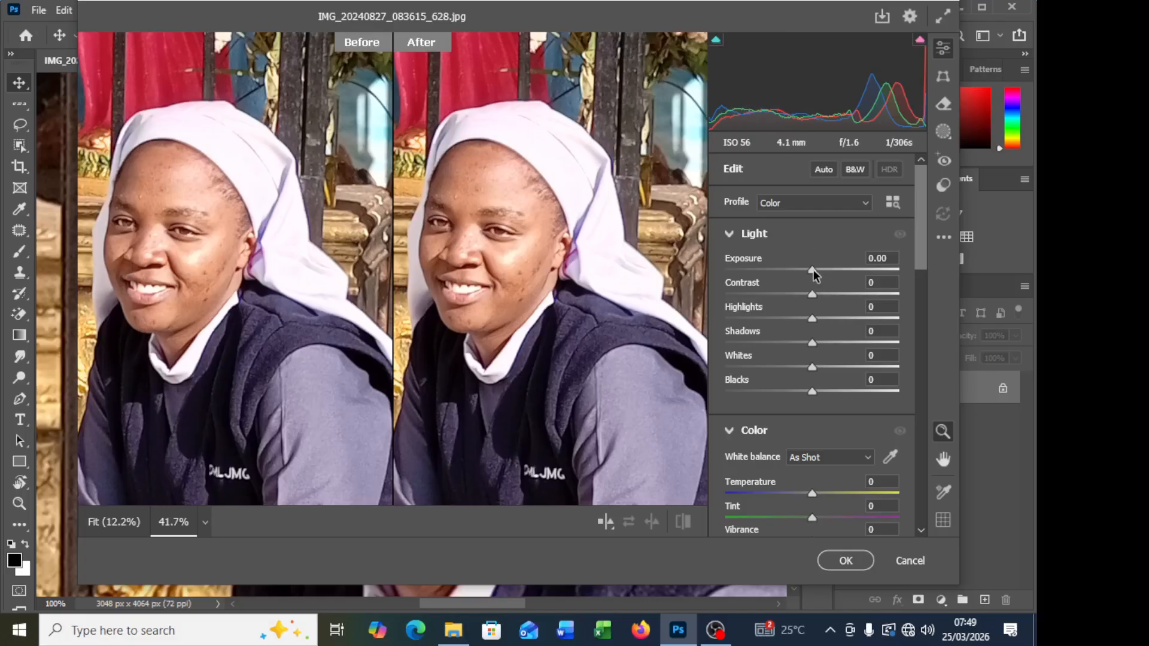
# Step: Try lowering Exposure slightly to -0.05 and return it to 0.00
pyautogui.moveTo(812, 269); pyautogui.dragTo(814, 270)
pyautogui.moveTo(813, 272)
pyautogui.mouseDown()
pyautogui.moveTo(832, 271)
pyautogui.moveTo(809, 274)
pyautogui.moveTo(828, 281)
pyautogui.moveTo(794, 272)
pyautogui.moveTo(813, 273)
pyautogui.mouseUp()
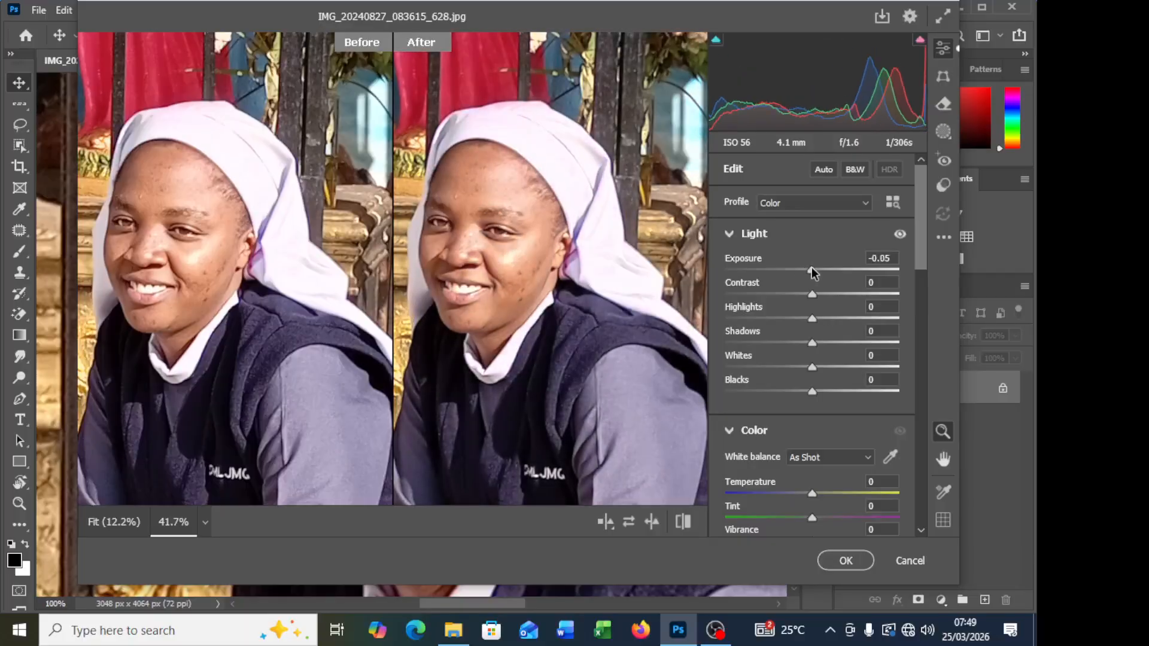
pyautogui.click(893, 256)
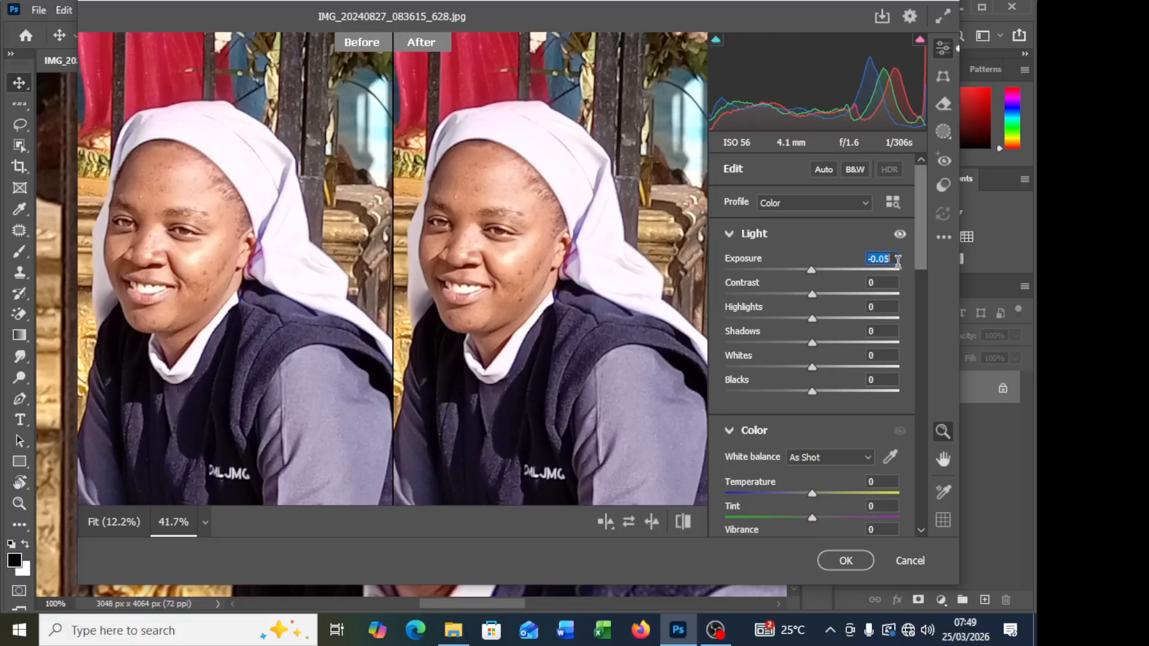
pyautogui.write('0.00')
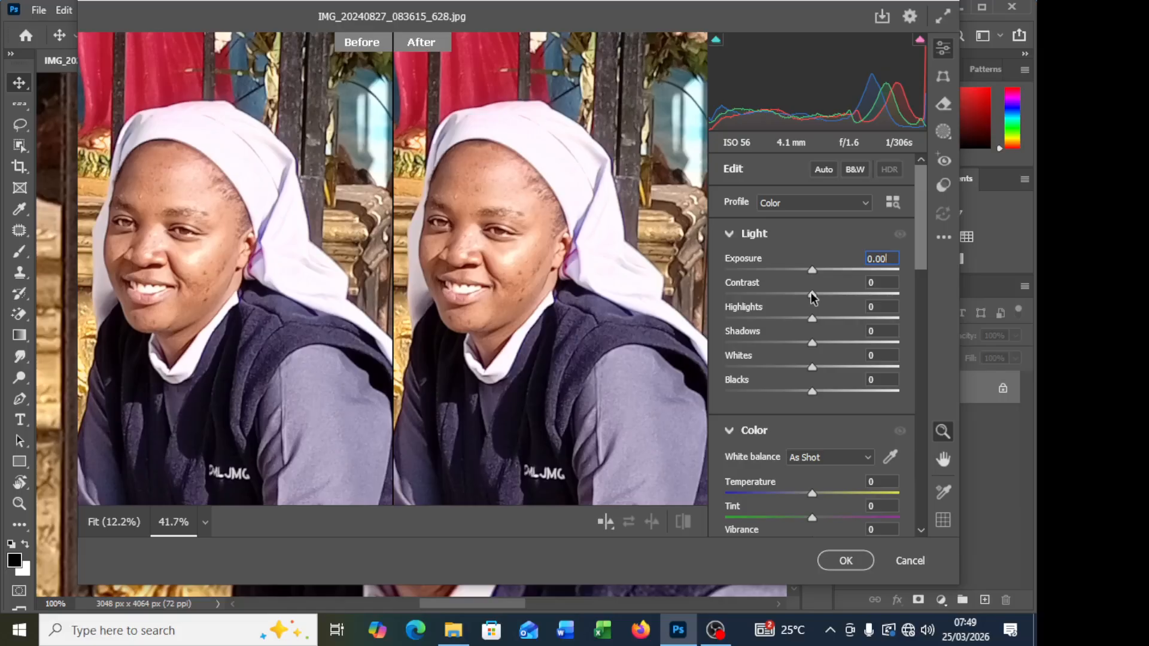
# Step: Raise the photo's Contrast to +10
pyautogui.moveTo(812, 297); pyautogui.dragTo(830, 297)
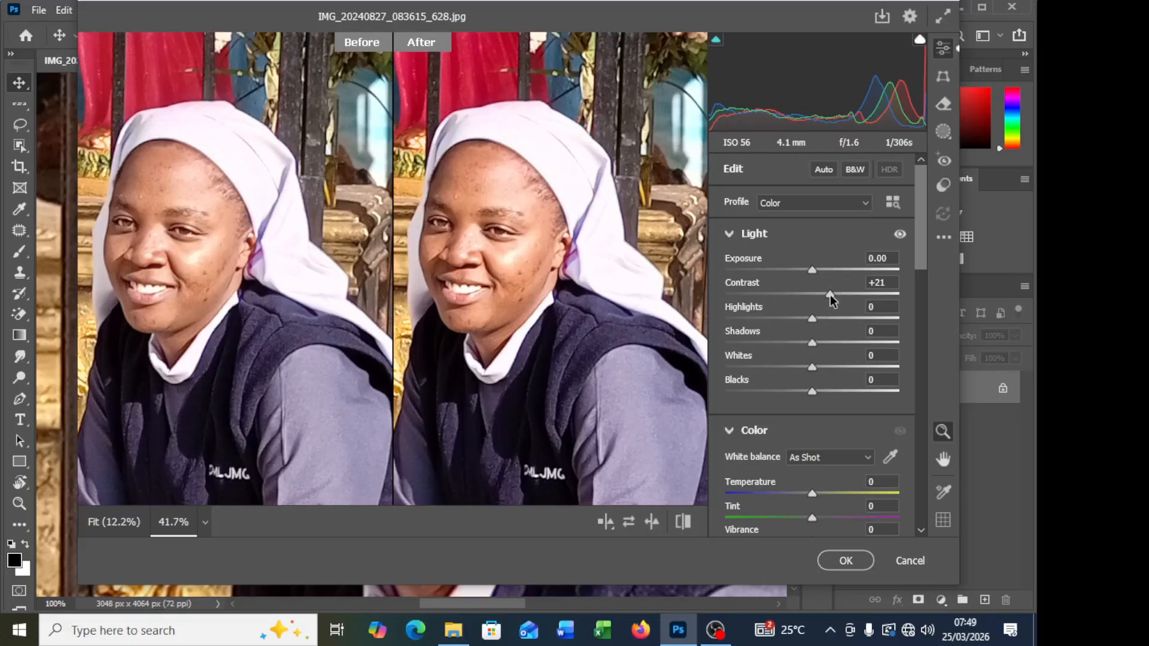
pyautogui.moveTo(830, 294); pyautogui.dragTo(824, 301)
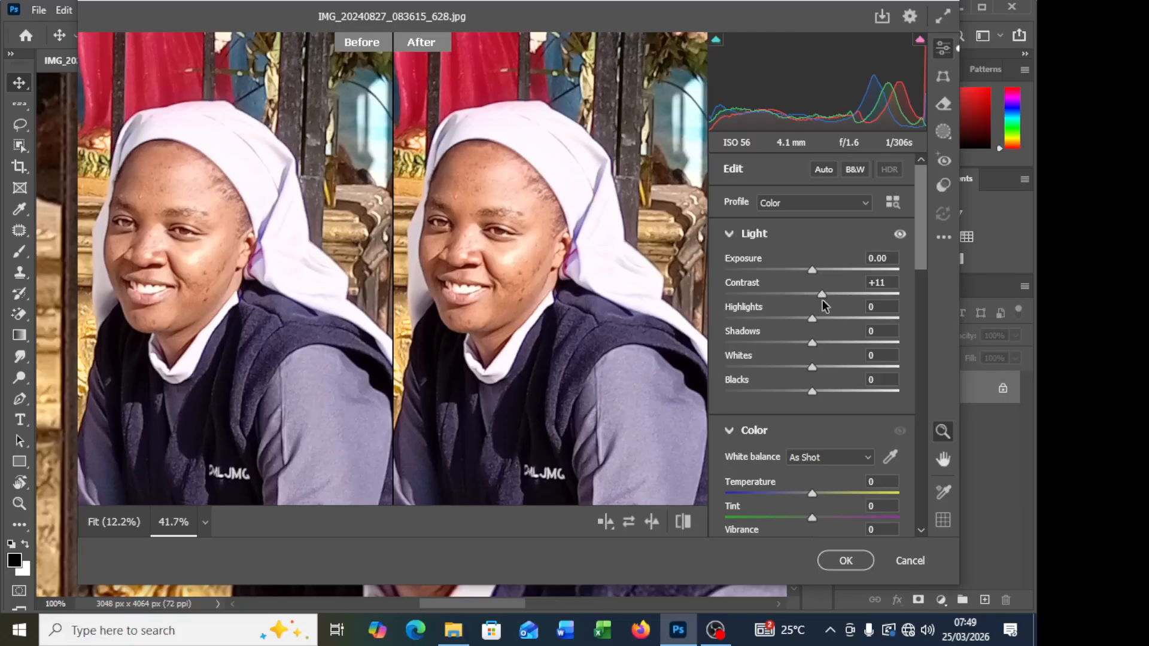
pyautogui.click(889, 281)
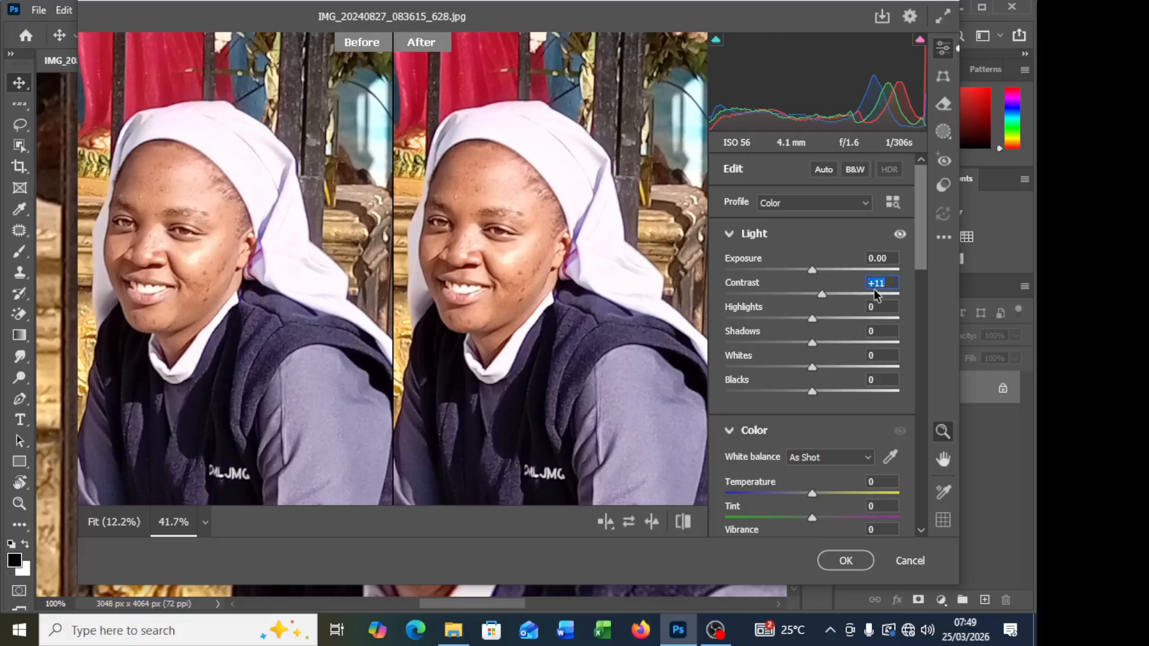
pyautogui.write('10')
pyautogui.press('Return')
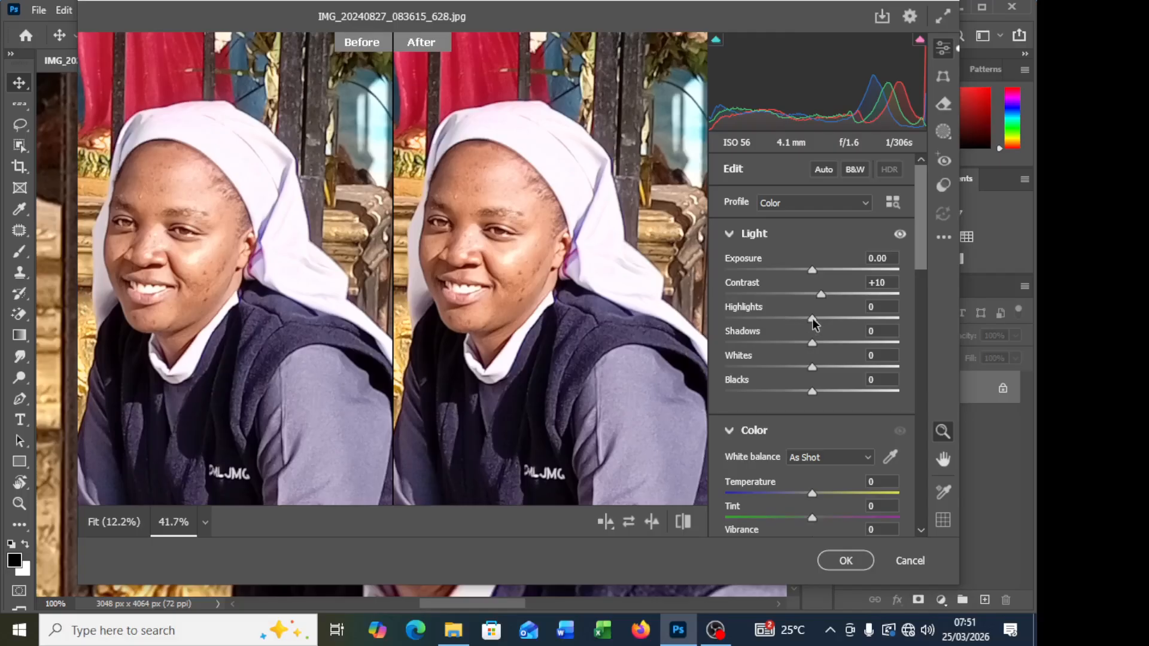
# Step: Try Highlights at -75 and Shadows at -79, and reset Shadows to 0
pyautogui.moveTo(813, 321); pyautogui.dragTo(745, 331)
pyautogui.click(726, 342)
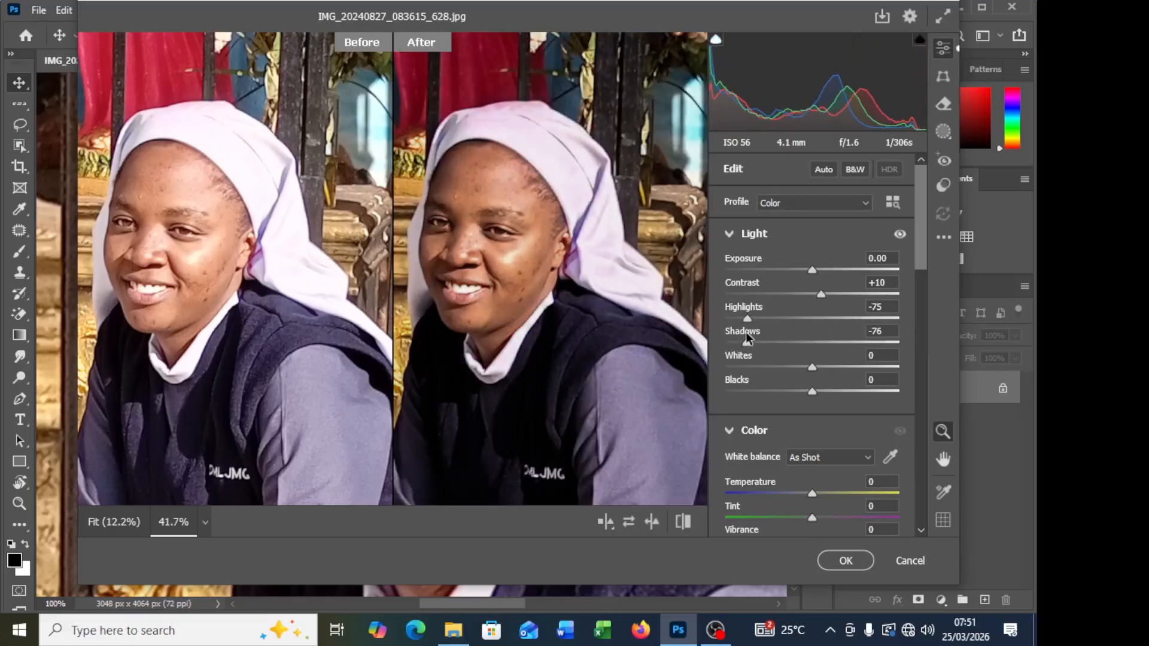
pyautogui.click(890, 330)
pyautogui.write('0')
pyautogui.press('Return')
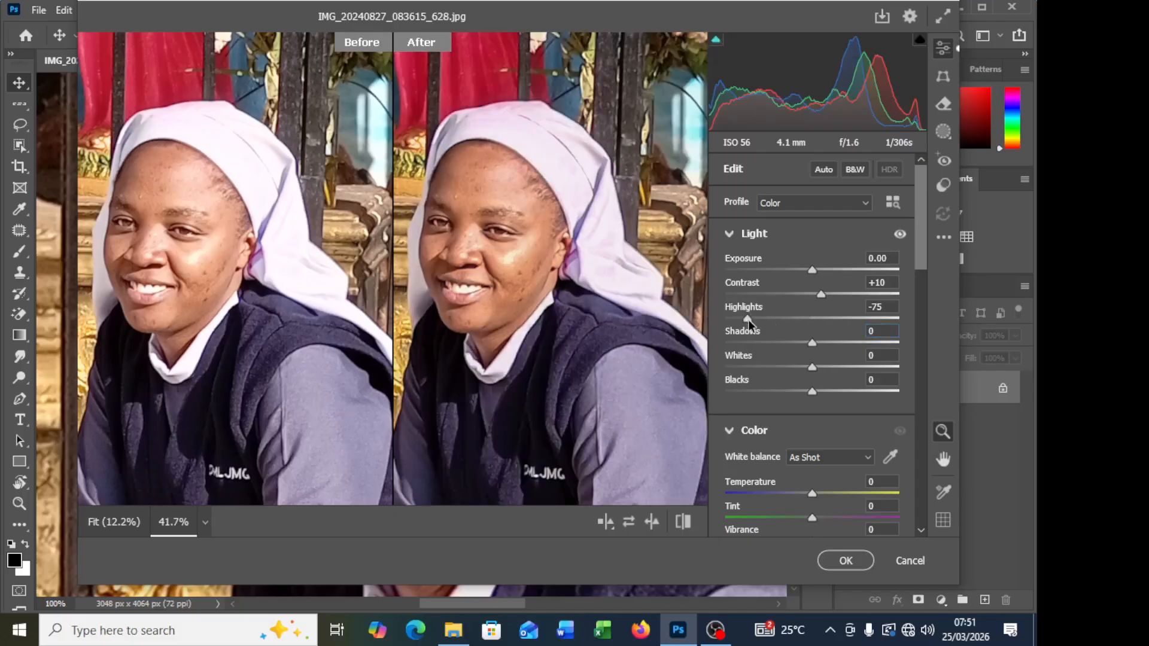
# Step: Set Highlights to -20 in the Light adjustments
pyautogui.moveTo(748, 320); pyautogui.dragTo(797, 318)
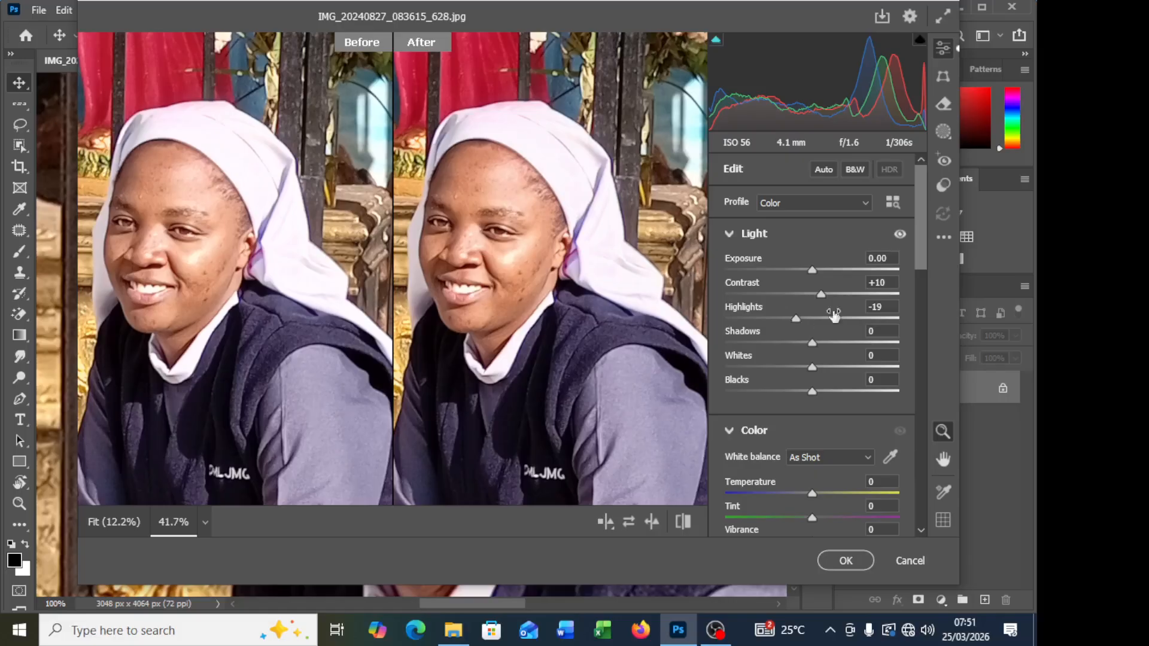
pyautogui.click(890, 305)
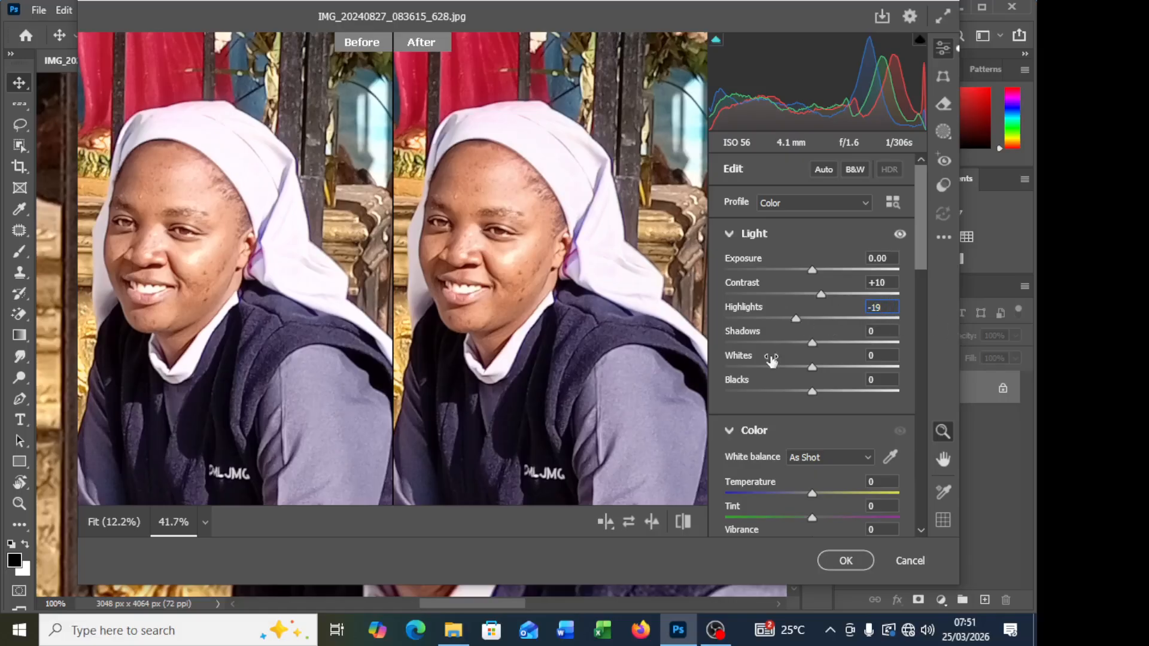
pyautogui.press('BackSpace')
pyautogui.press('BackSpace')
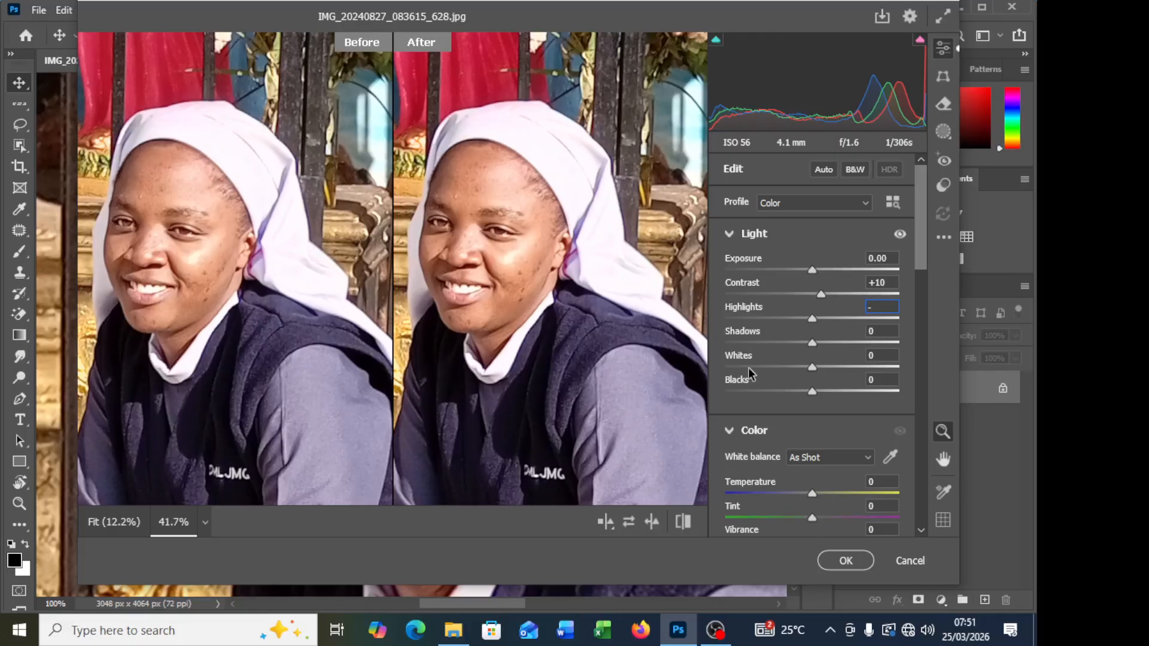
pyautogui.write('20')
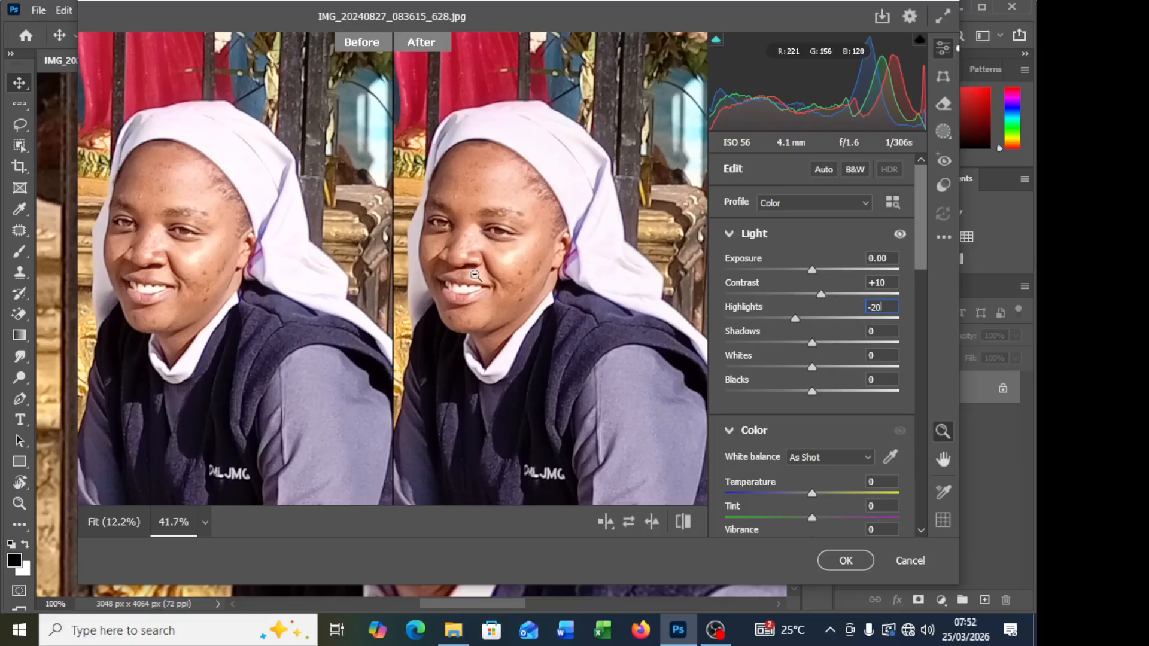
# Step: Fine-tune the Light adjustments with Shadows at -5, Whites at -20 and Blacks at +15
pyautogui.moveTo(813, 343); pyautogui.dragTo(939, 346)
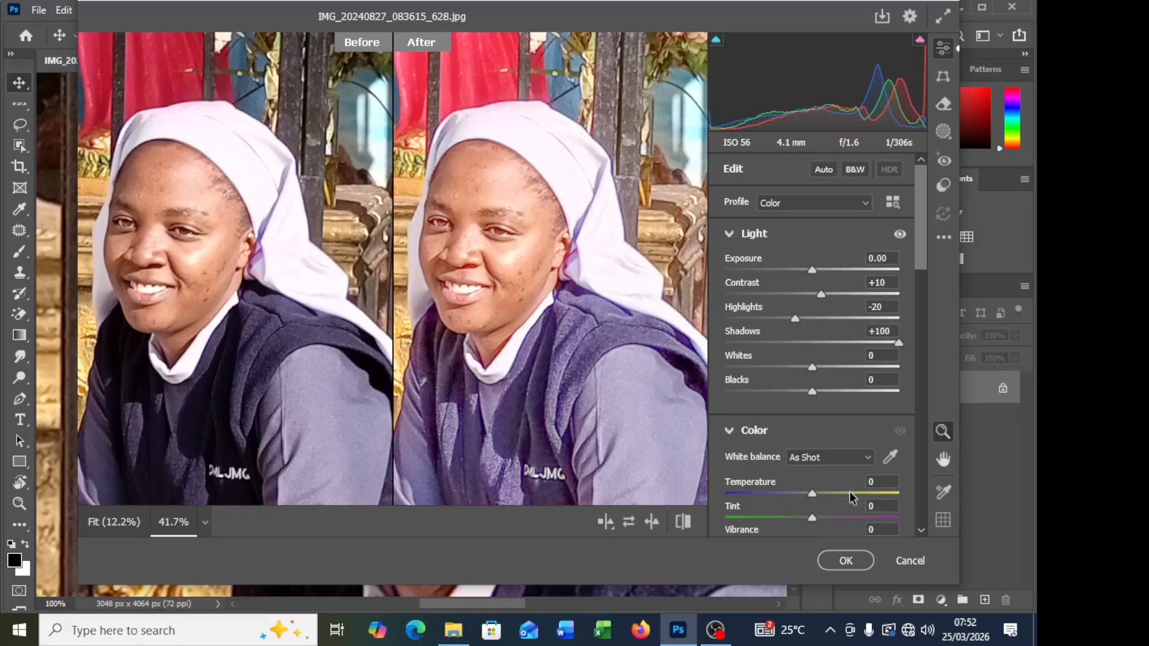
pyautogui.moveTo(898, 342); pyautogui.dragTo(808, 351)
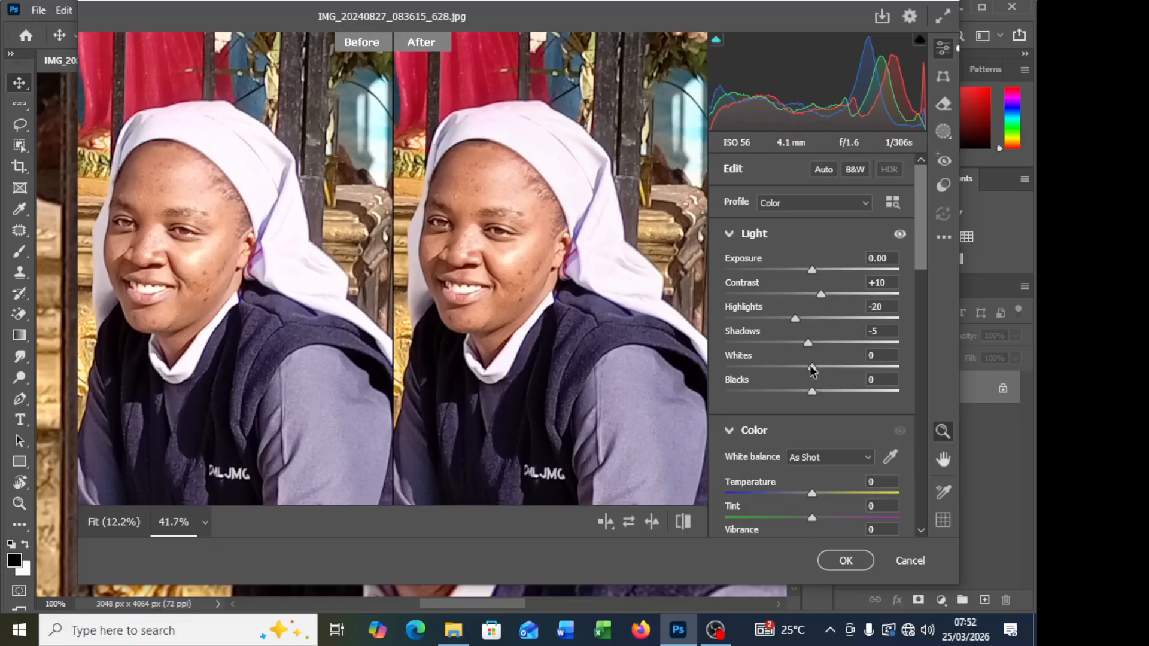
pyautogui.moveTo(812, 367); pyautogui.dragTo(814, 367)
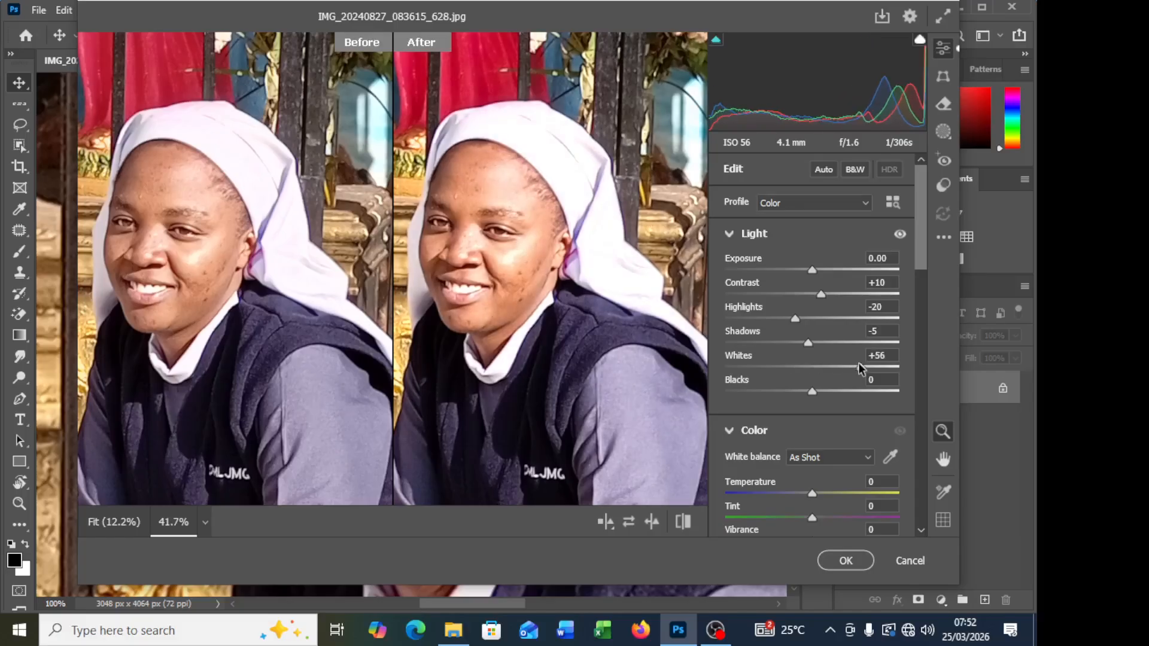
pyautogui.click(790, 367)
pyautogui.moveTo(790, 367)
pyautogui.mouseDown()
pyautogui.moveTo(910, 372)
pyautogui.moveTo(778, 374)
pyautogui.moveTo(921, 374)
pyautogui.moveTo(737, 370)
pyautogui.moveTo(859, 365)
pyautogui.moveTo(791, 377)
pyautogui.mouseUp()
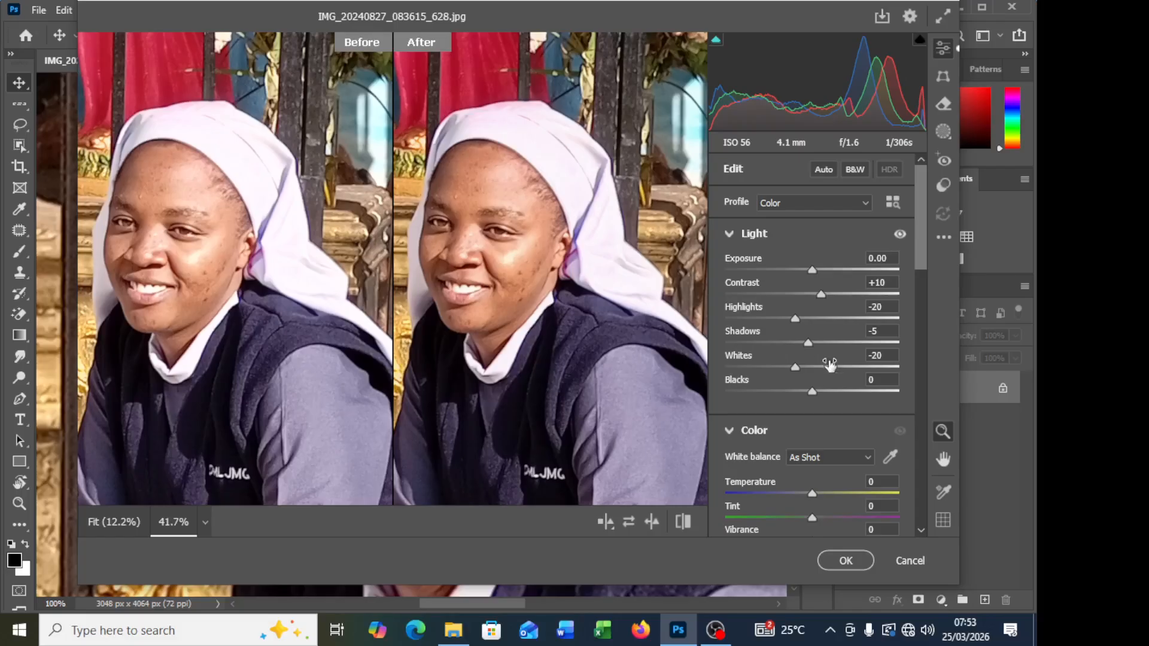
pyautogui.moveTo(810, 391); pyautogui.dragTo(823, 396)
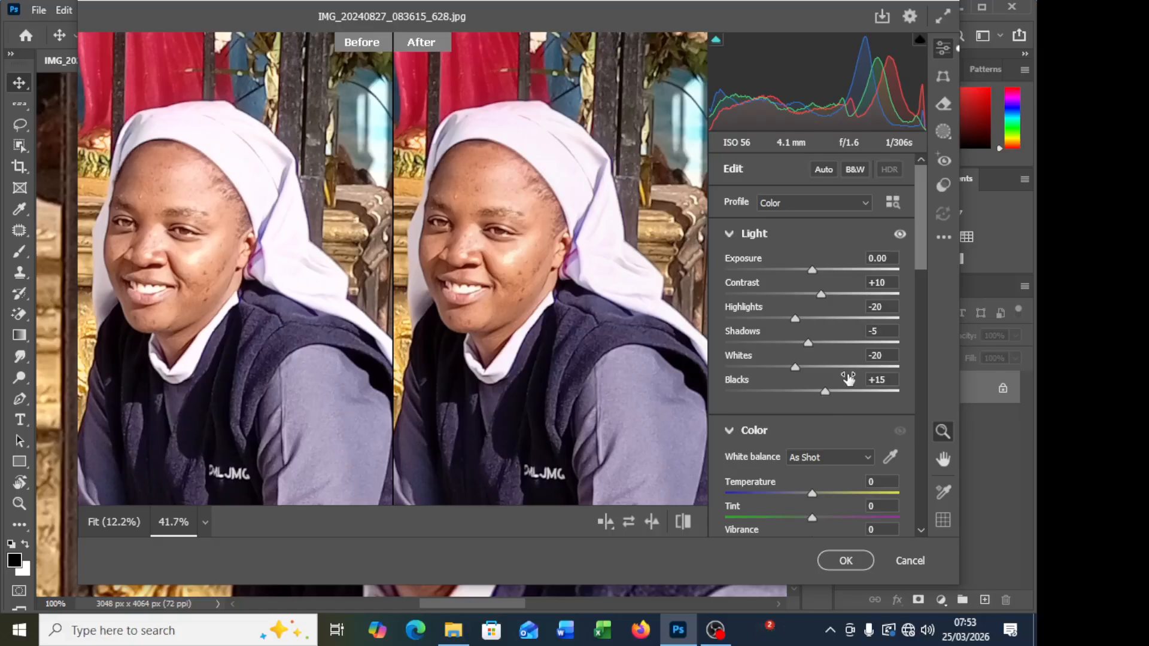
# Step: Set Vibrance to +6 and Saturation to +5 in the Color adjustments, keeping the white balance As Shot
pyautogui.scroll(-3, 841, 409)
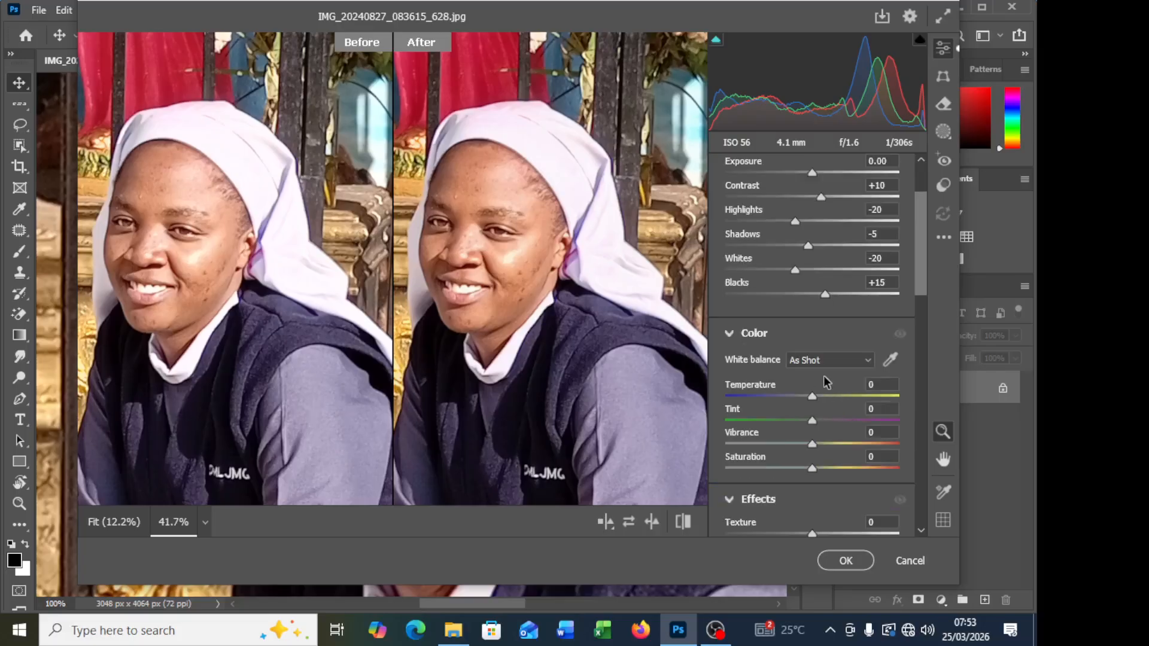
pyautogui.scroll(-3, 824, 377)
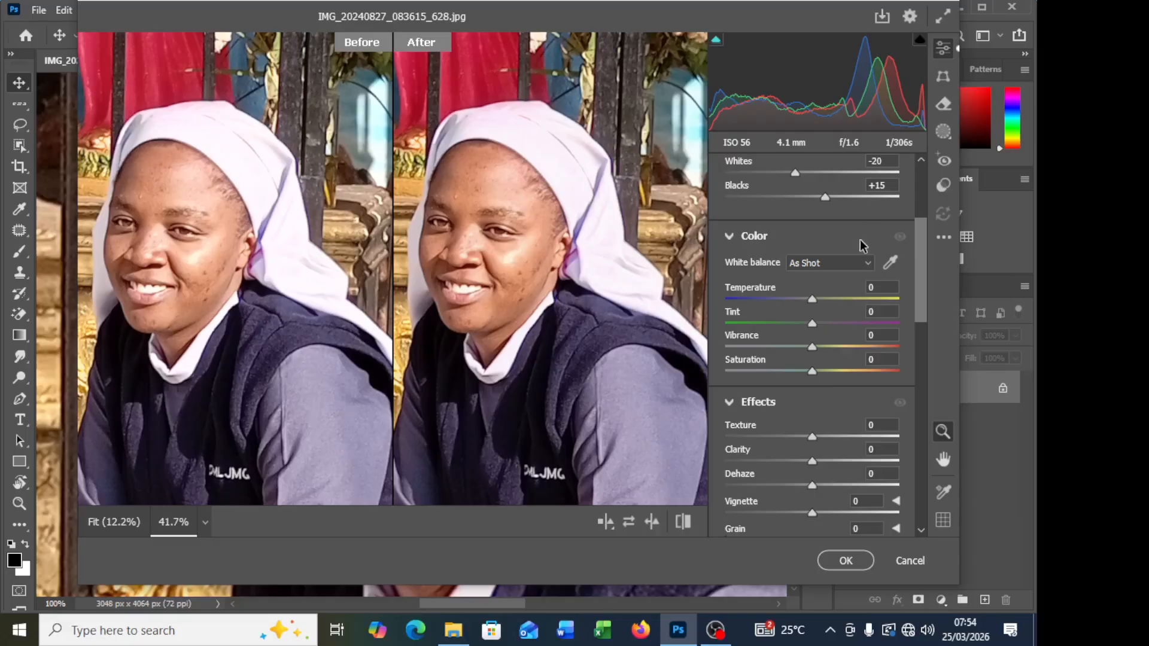
pyautogui.click(853, 263)
pyautogui.click(849, 264)
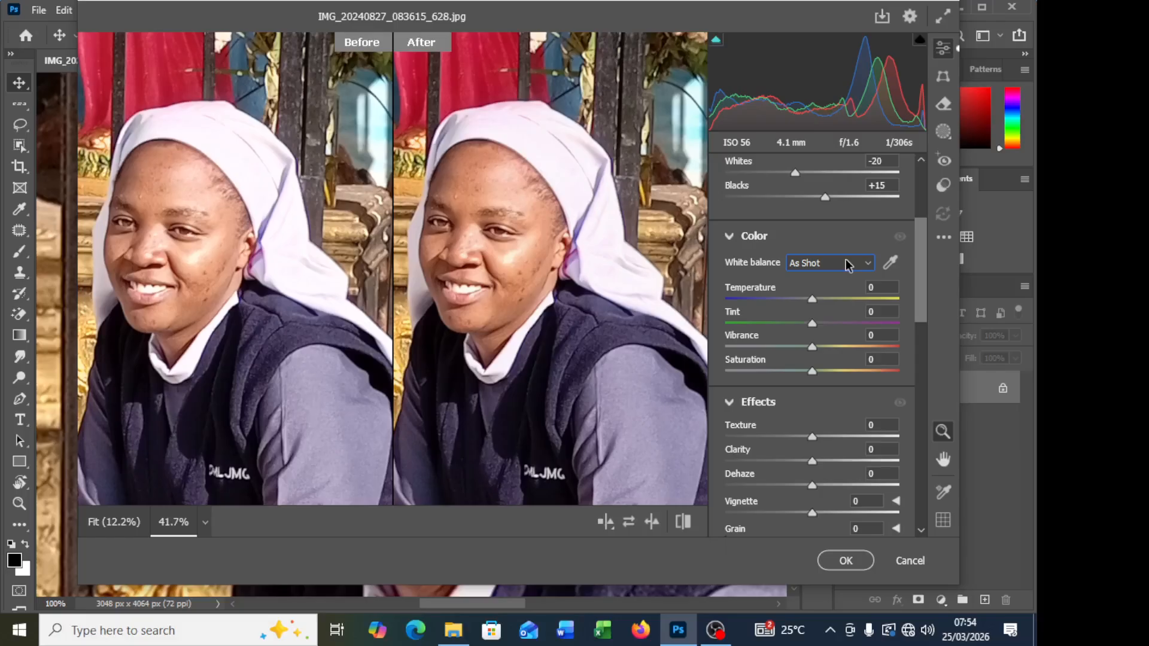
pyautogui.scroll(2, 833, 301)
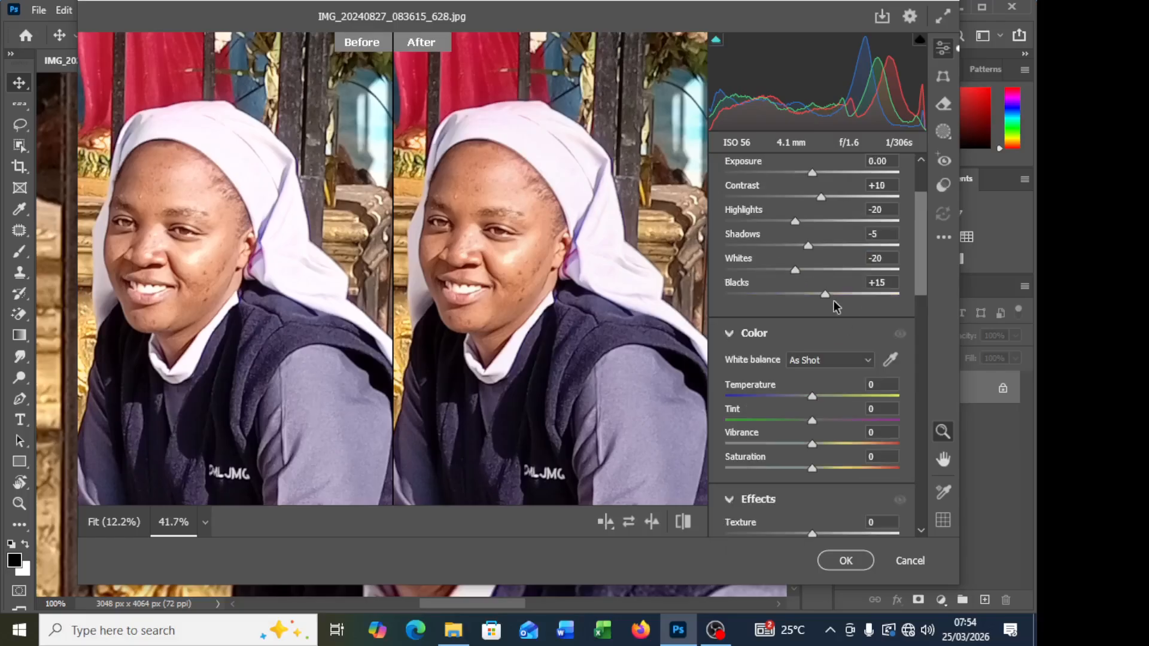
pyautogui.scroll(-2, 888, 357)
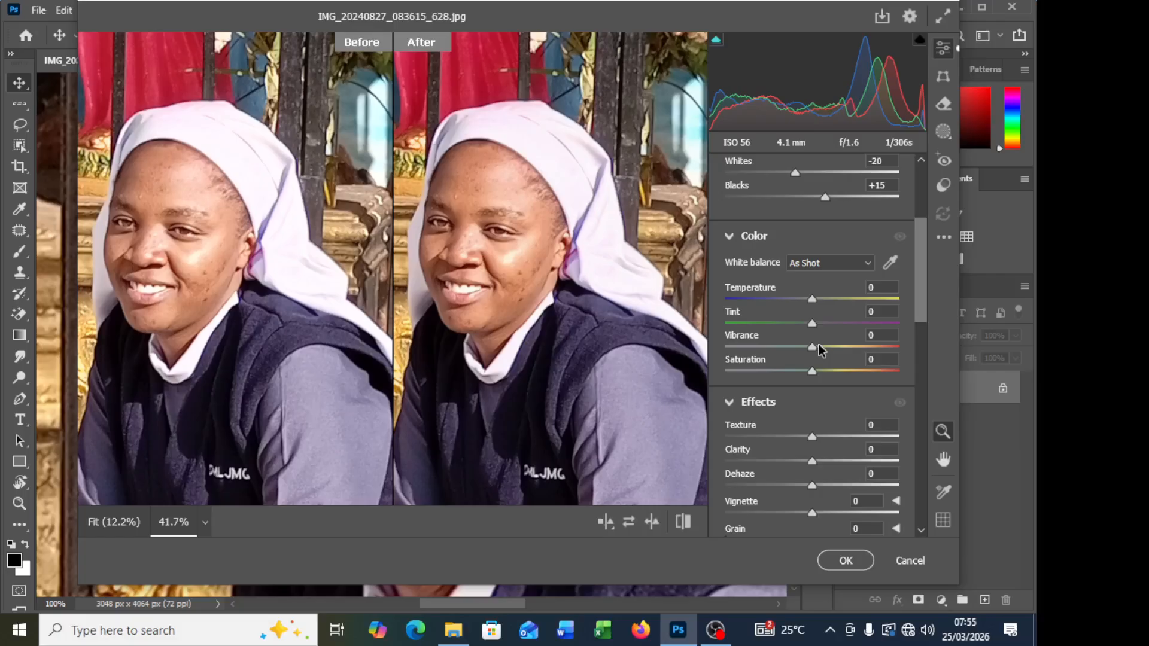
pyautogui.moveTo(813, 348); pyautogui.dragTo(823, 352)
pyautogui.moveTo(814, 371); pyautogui.dragTo(816, 373)
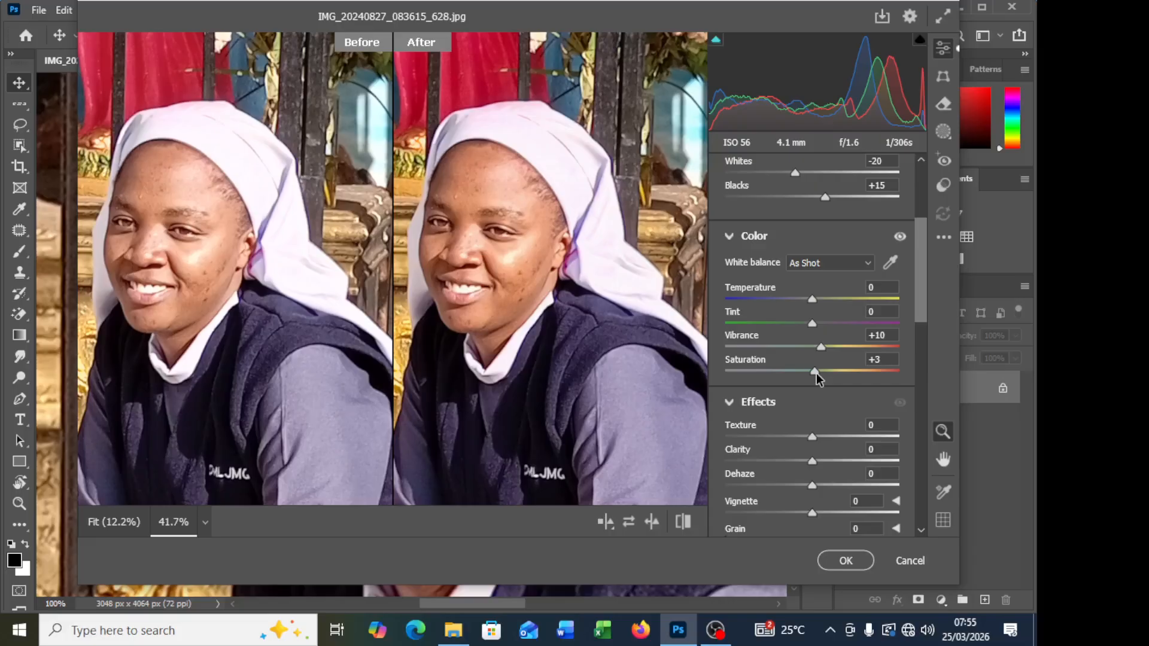
pyautogui.moveTo(817, 374); pyautogui.dragTo(818, 373)
pyautogui.moveTo(821, 348); pyautogui.dragTo(819, 347)
pyautogui.moveTo(819, 353); pyautogui.dragTo(818, 354)
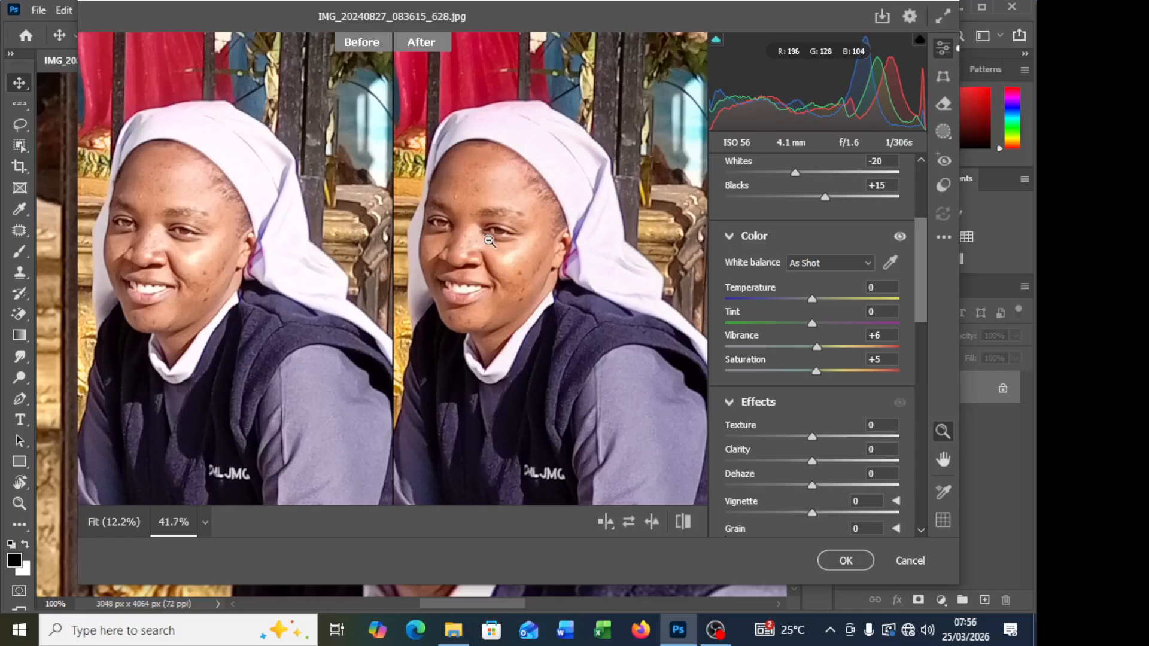
# Step: Try the Texture effect at its +100 maximum and settle it at +20
pyautogui.scroll(-3, 893, 419)
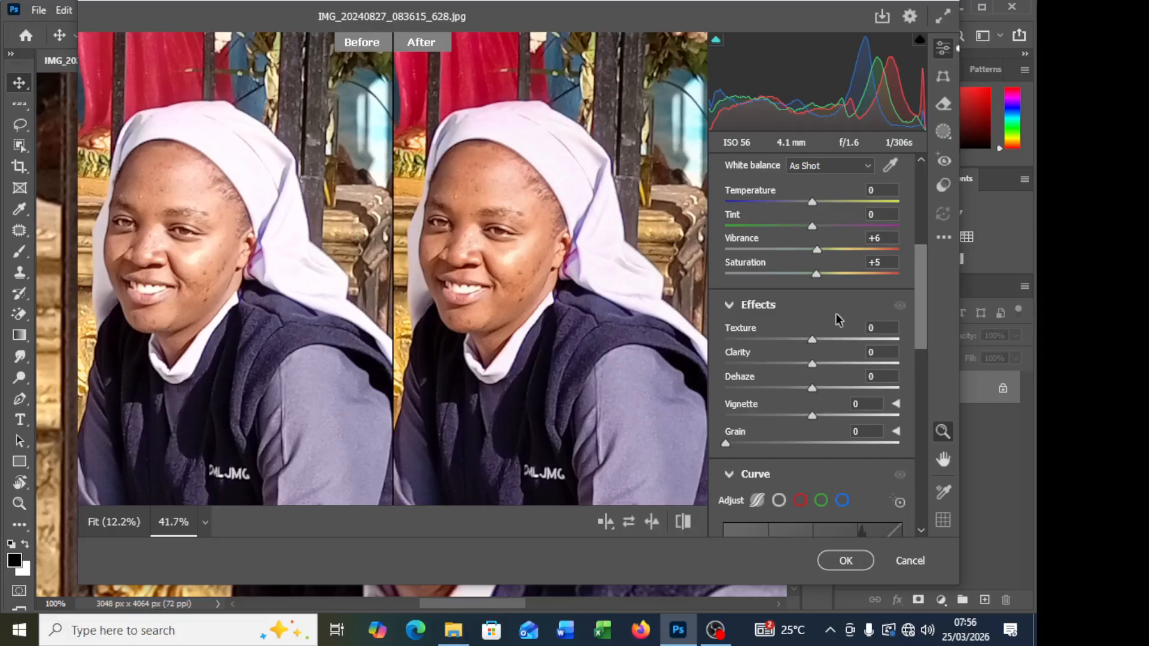
pyautogui.moveTo(830, 341); pyautogui.dragTo(988, 353)
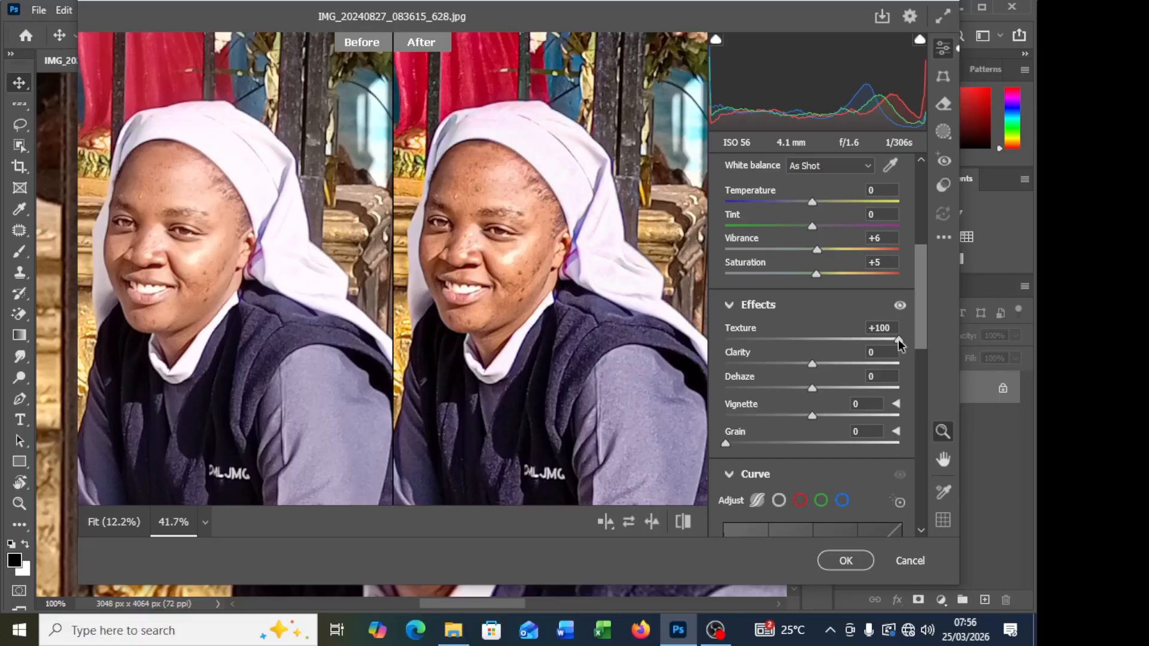
pyautogui.moveTo(898, 339); pyautogui.dragTo(829, 346)
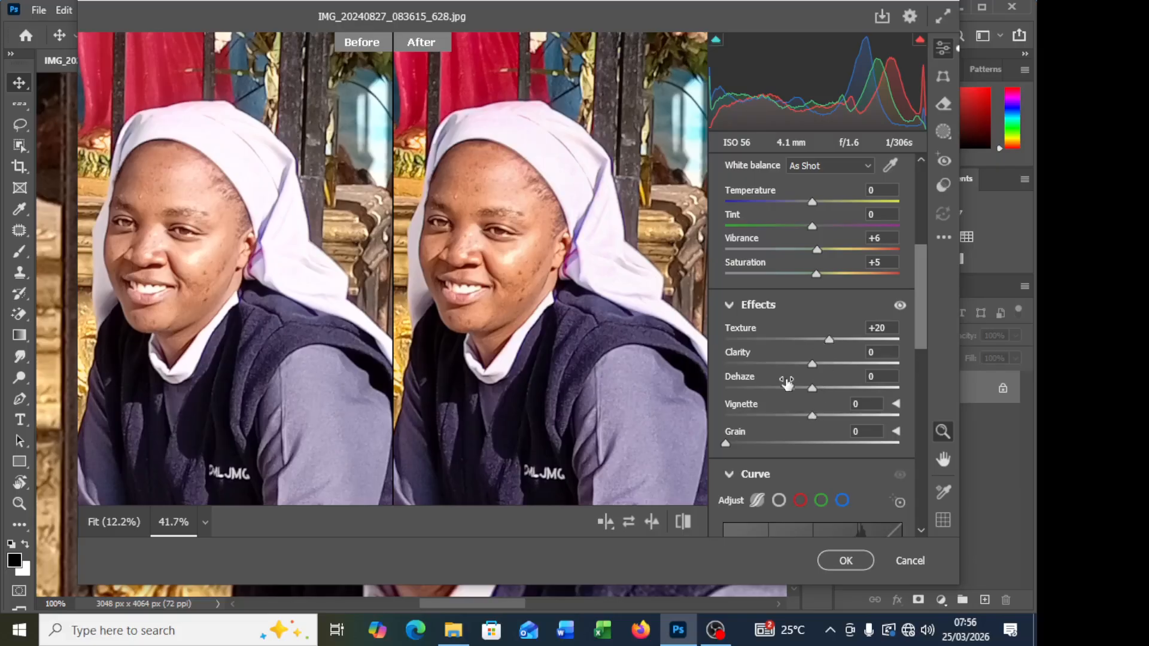
# Step: Set Clarity to +2 and Dehaze to +8 in the Effects adjustments
pyautogui.moveTo(811, 364); pyautogui.dragTo(812, 364)
pyautogui.moveTo(812, 363); pyautogui.dragTo(813, 365)
pyautogui.moveTo(813, 367); pyautogui.dragTo(823, 390)
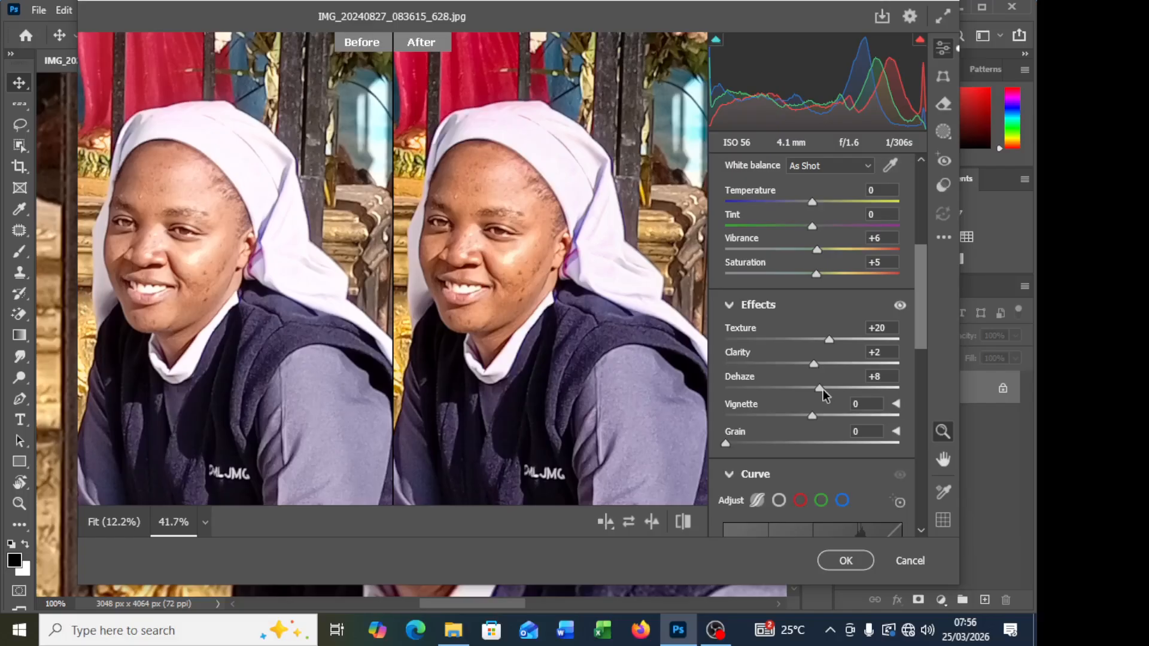
# Step: Slightly raise the midtones luminance in the Color Grading adjustments
pyautogui.scroll(-2, 823, 395)
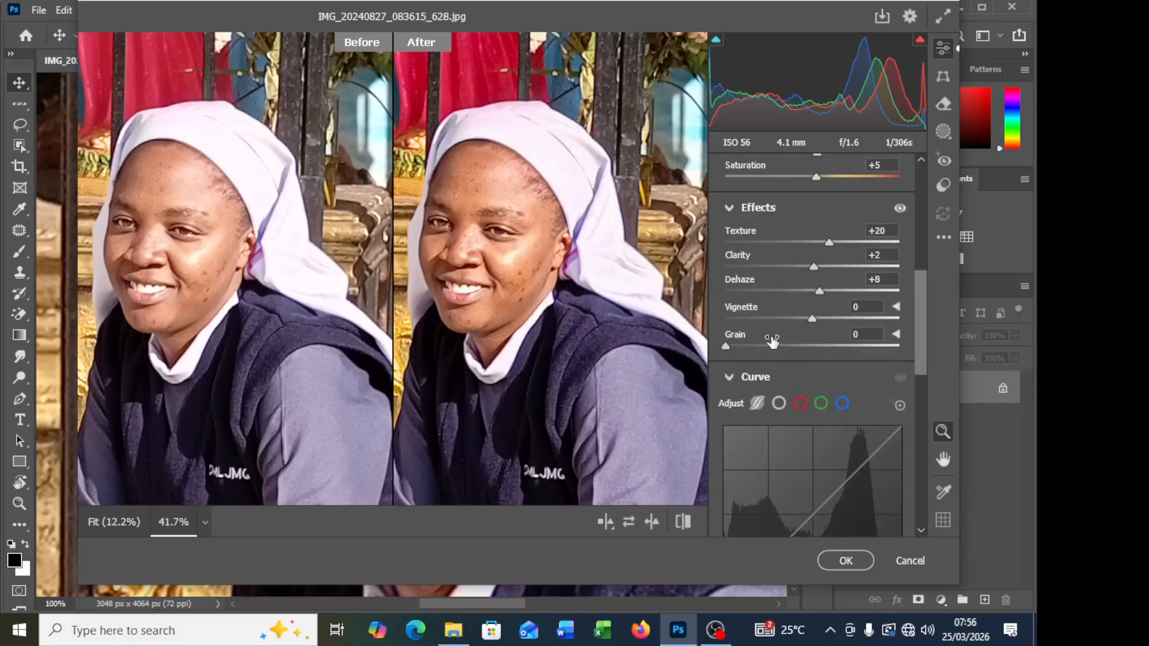
pyautogui.scroll(-5, 772, 395)
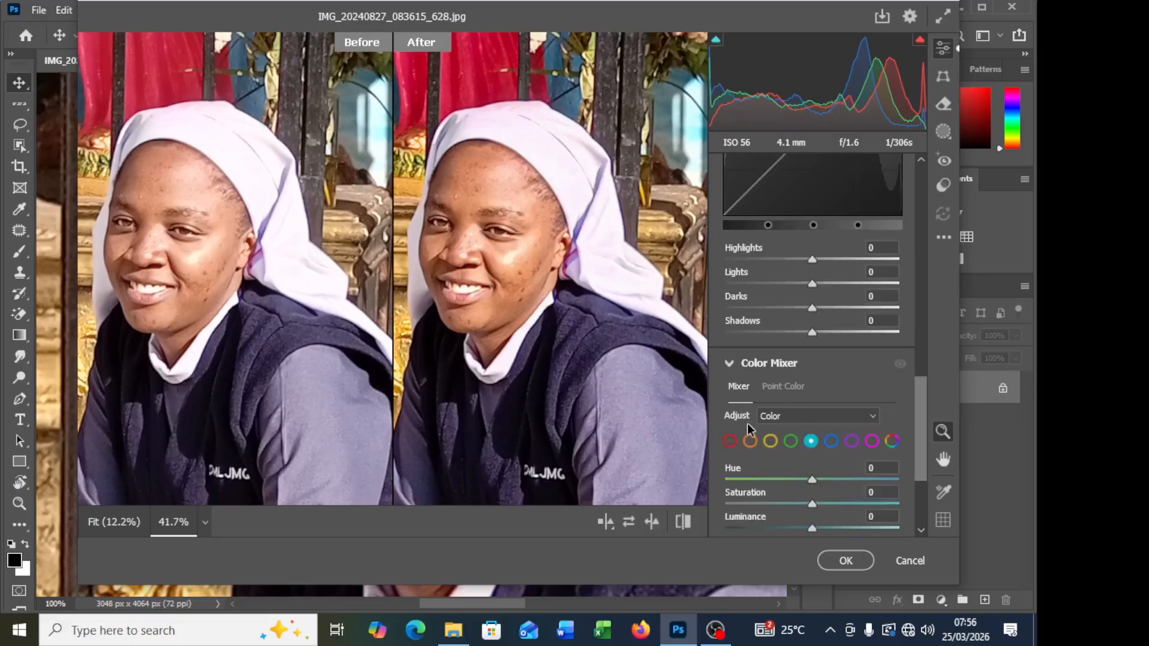
pyautogui.scroll(-2, 748, 422)
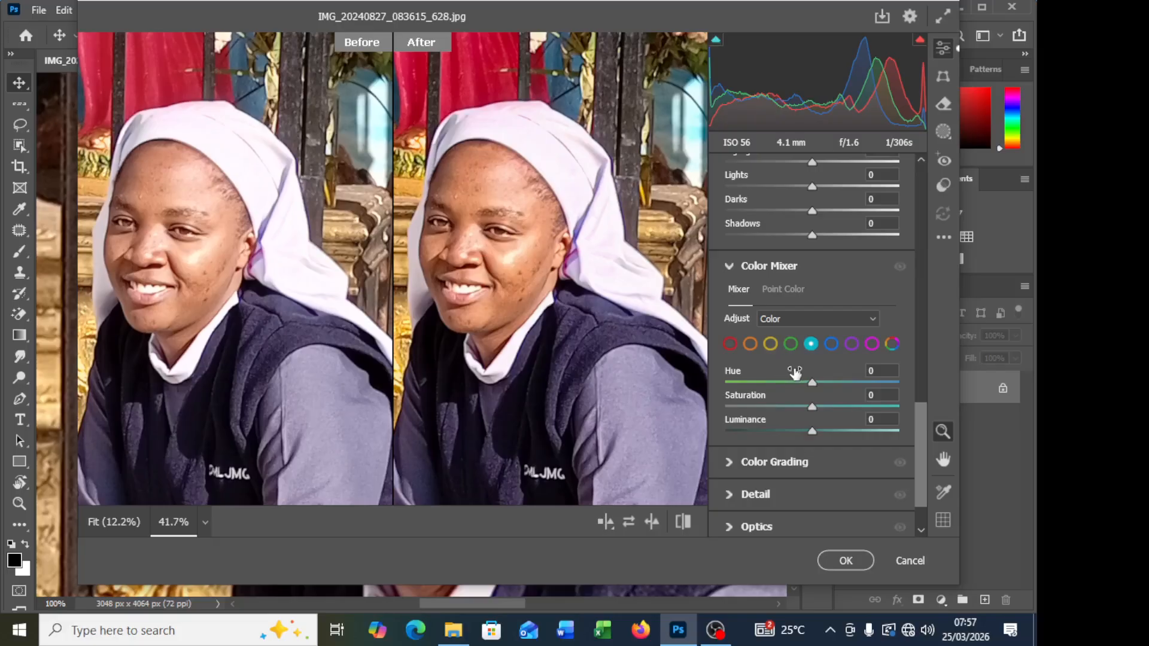
pyautogui.scroll(-1, 797, 366)
pyautogui.click(775, 391)
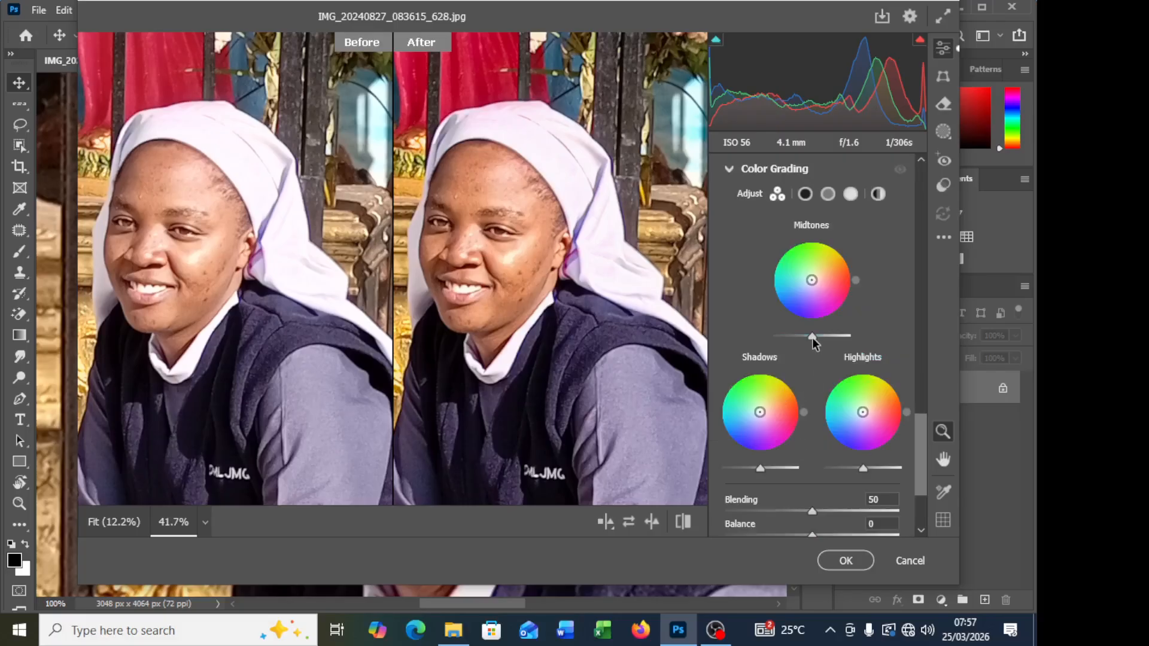
pyautogui.moveTo(813, 337); pyautogui.dragTo(814, 339)
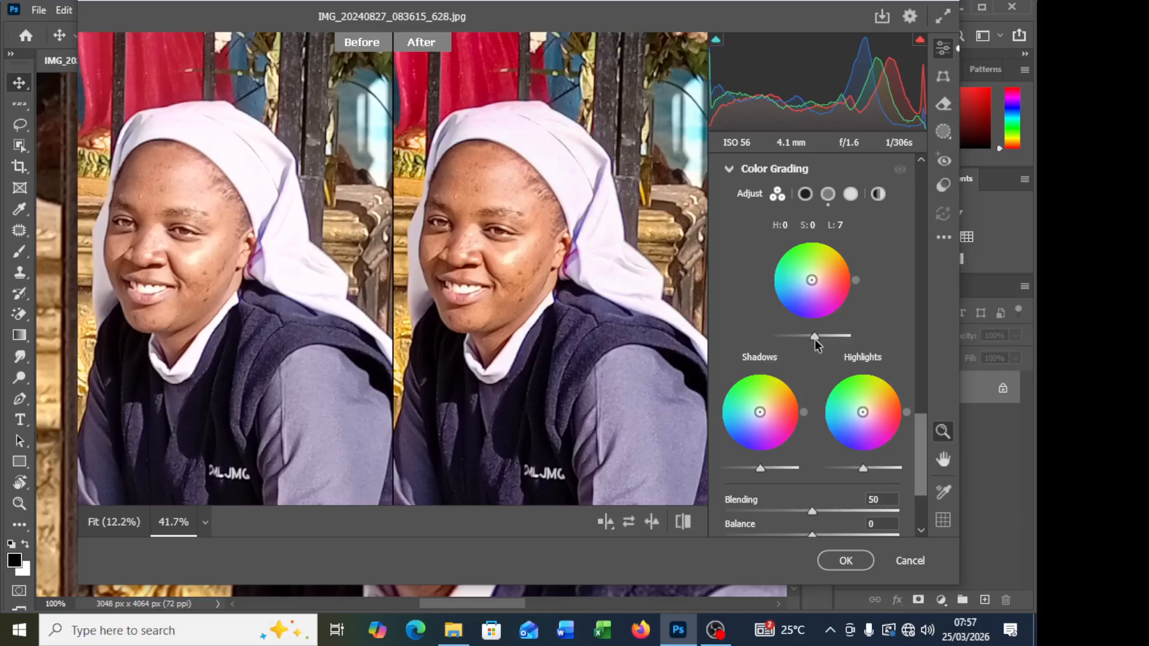
pyautogui.moveTo(814, 339); pyautogui.dragTo(813, 339)
# Step: Slightly raise the shadows luminance and set the highlights luminance to 5 in Color Grading
pyautogui.moveTo(761, 468); pyautogui.dragTo(763, 469)
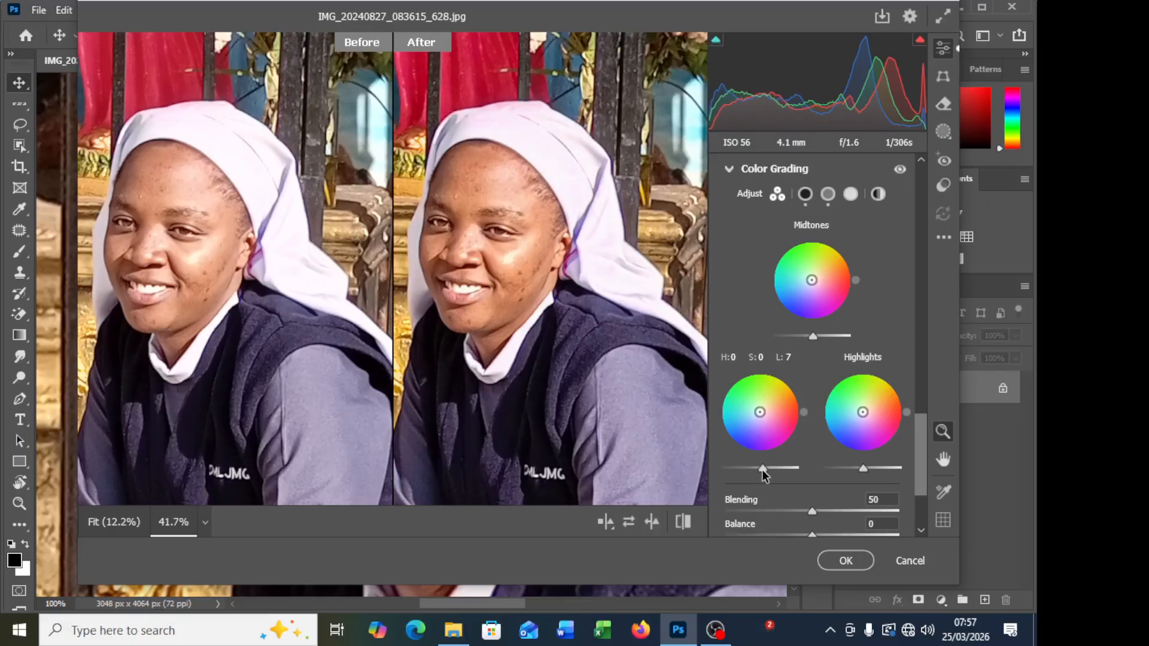
pyautogui.moveTo(762, 469); pyautogui.dragTo(761, 469)
pyautogui.moveTo(864, 469); pyautogui.dragTo(868, 469)
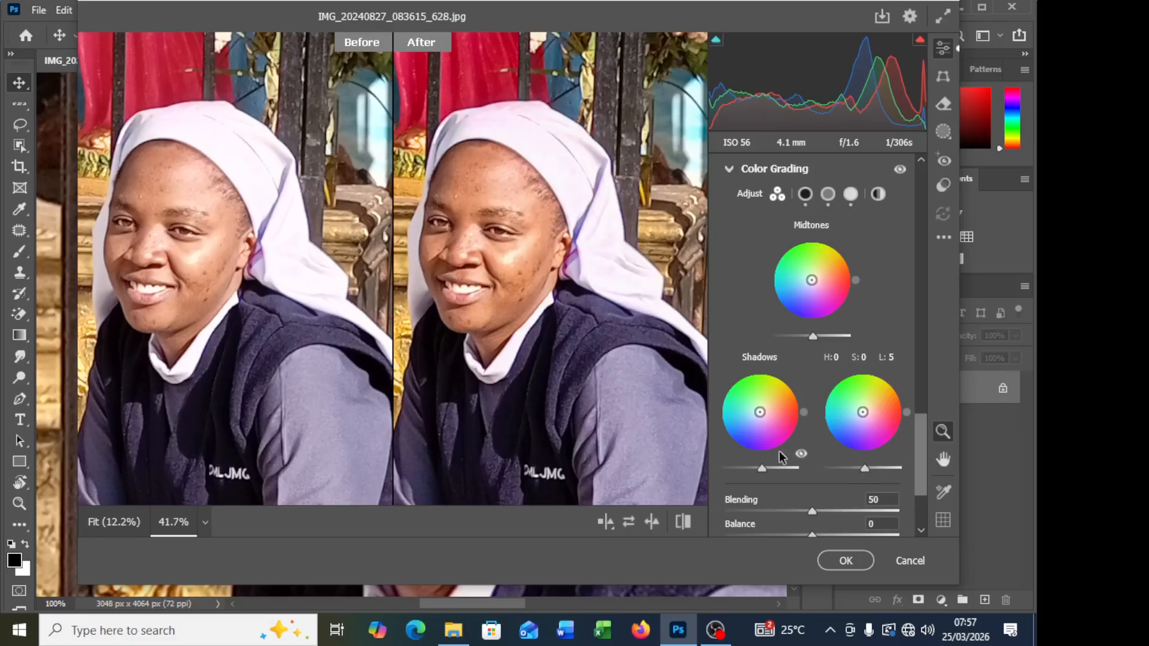
pyautogui.moveTo(467, 211); pyautogui.dragTo(465, 251)
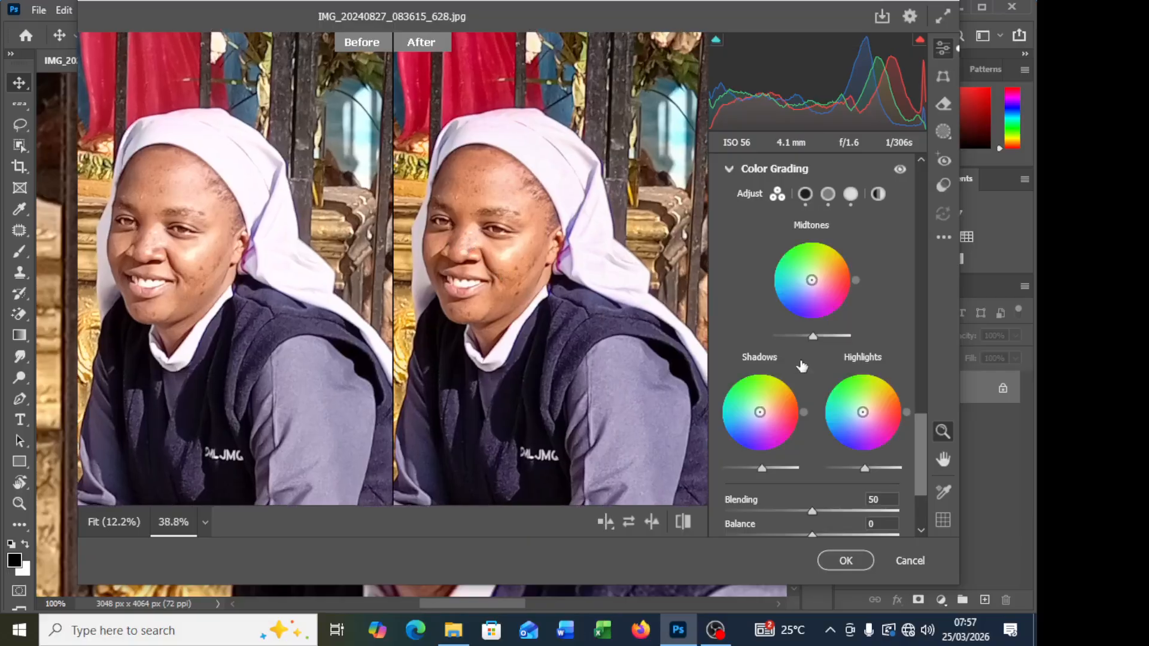
# Step: Set Sharpening to 17, Noise Reduction to 11 and Color Noise Reduction to 28 in the Detail adjustments
pyautogui.scroll(-3, 853, 394)
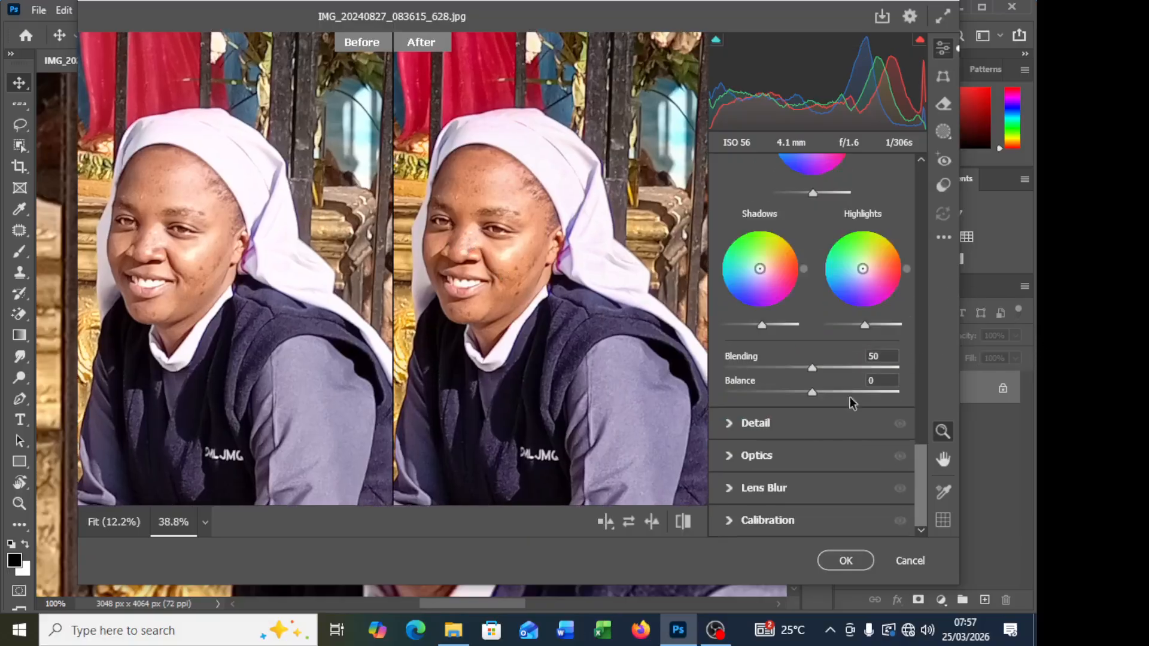
pyautogui.click(742, 429)
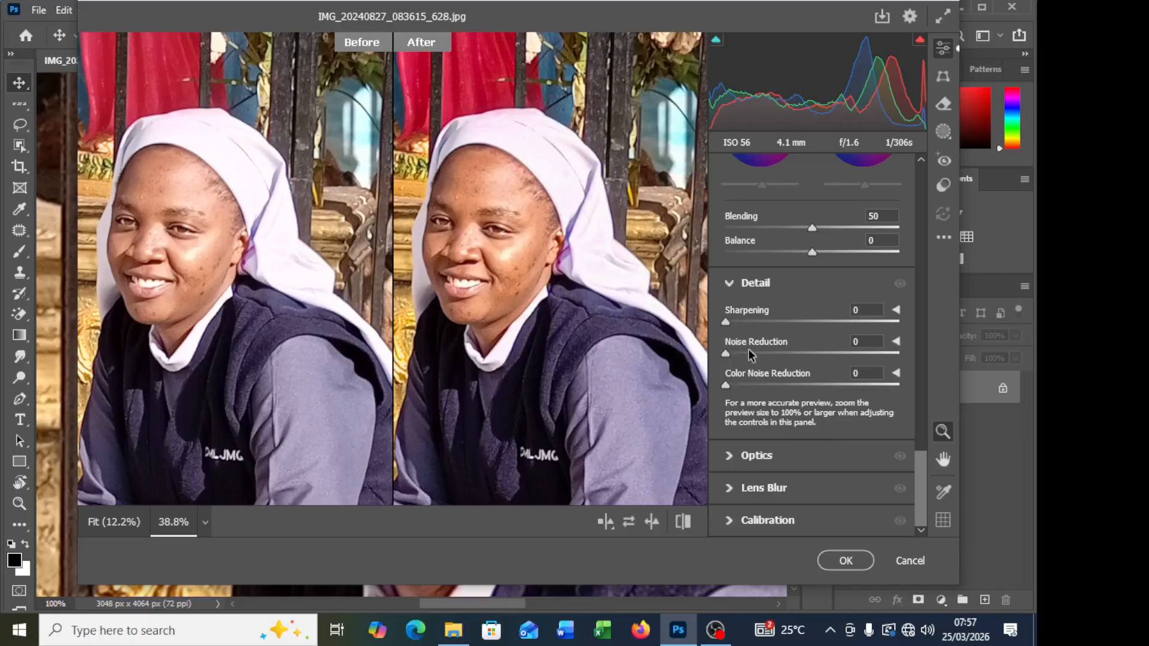
pyautogui.moveTo(726, 322); pyautogui.dragTo(777, 384)
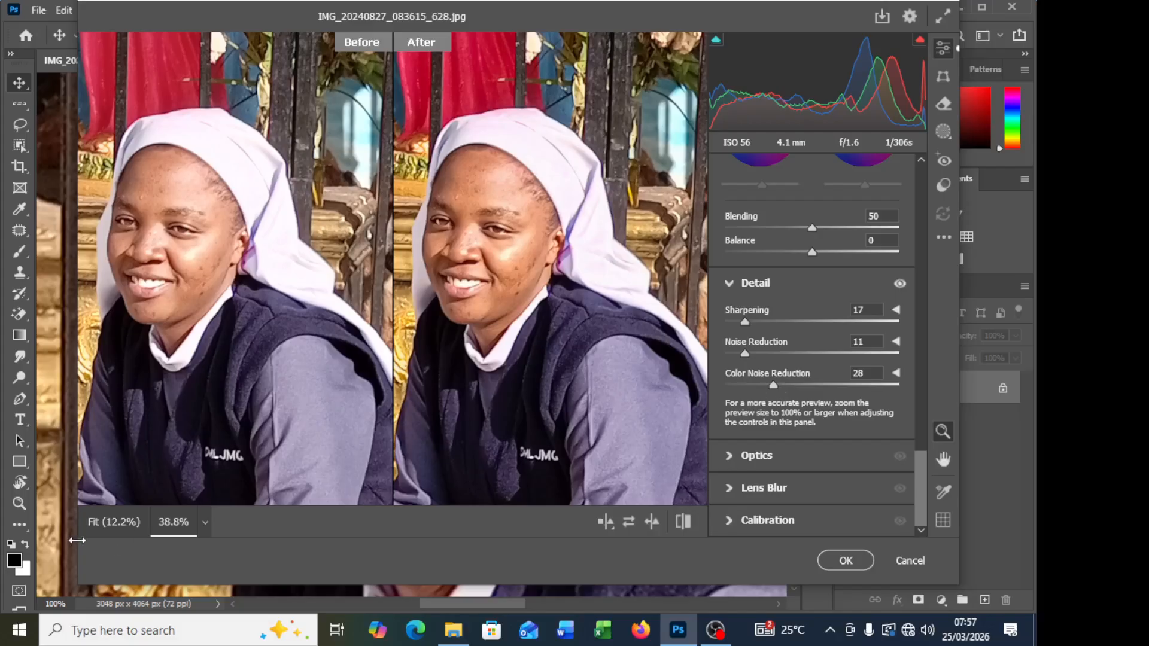
# Step: Compare the before and after versions of the face and full figure, and apply the Camera Raw adjustments
pyautogui.scroll(1, 460, 318)
pyautogui.scroll(2, 461, 318)
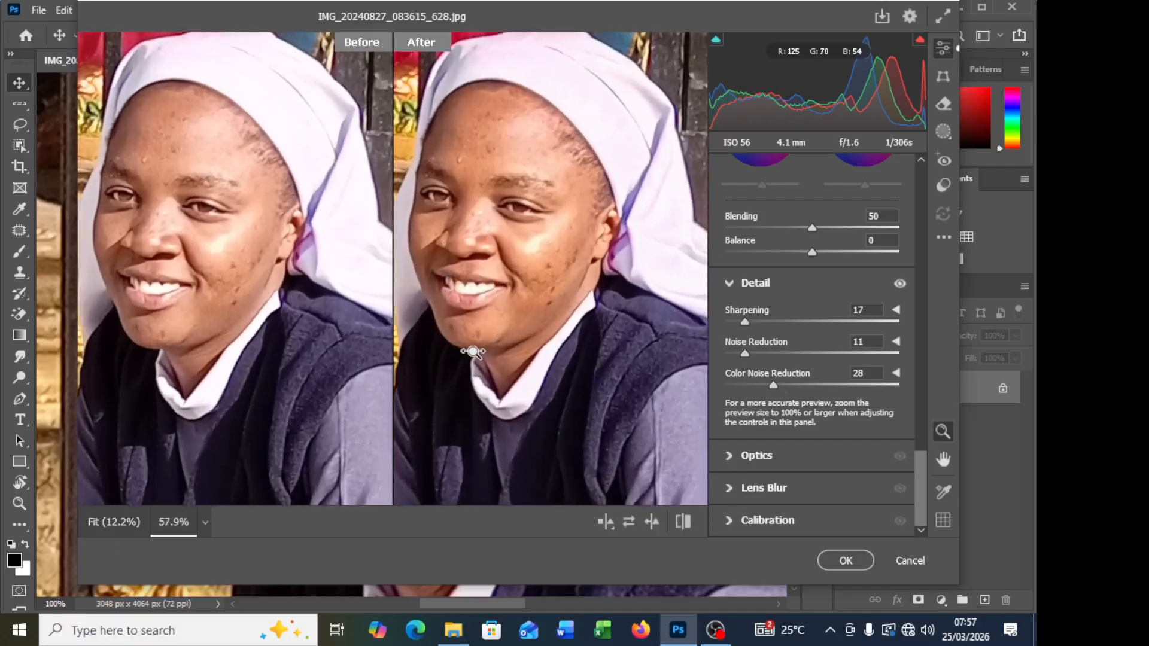
pyautogui.scroll(-4, 443, 316)
pyautogui.scroll(-5, 441, 316)
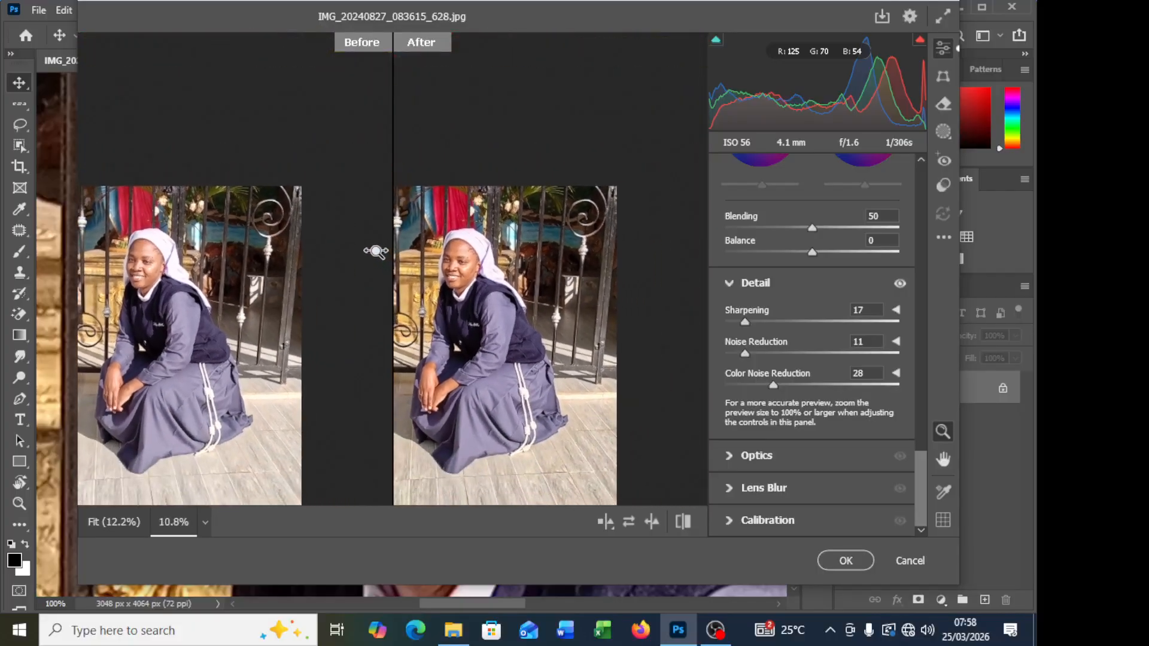
pyautogui.scroll(2, 388, 262)
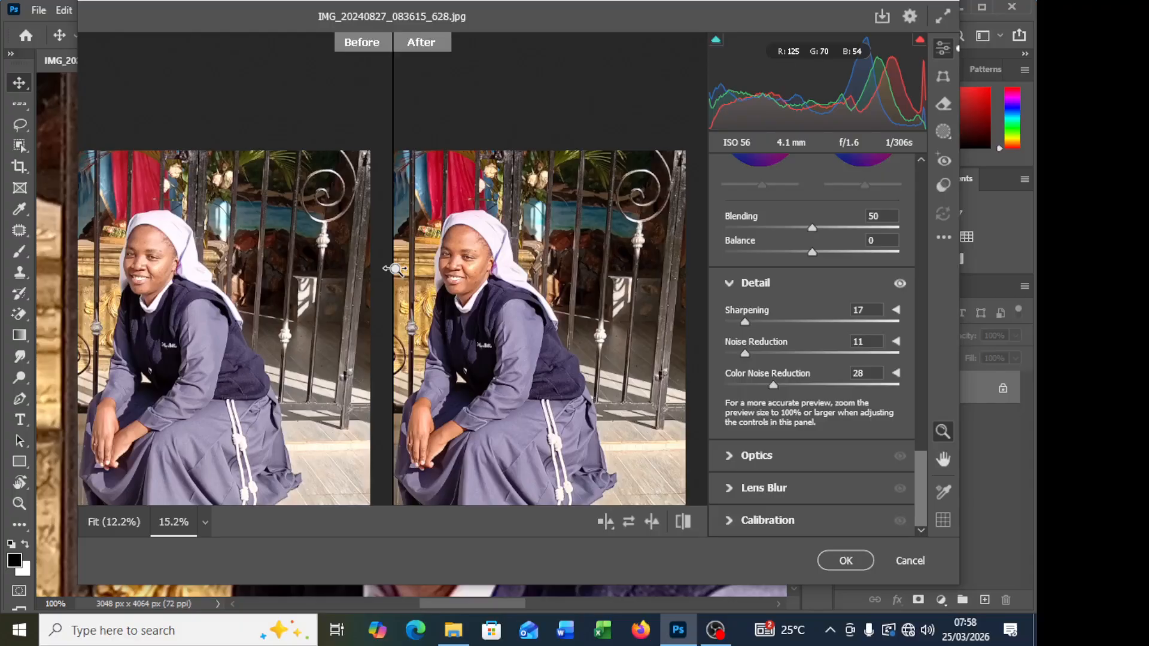
pyautogui.scroll(1, 535, 389)
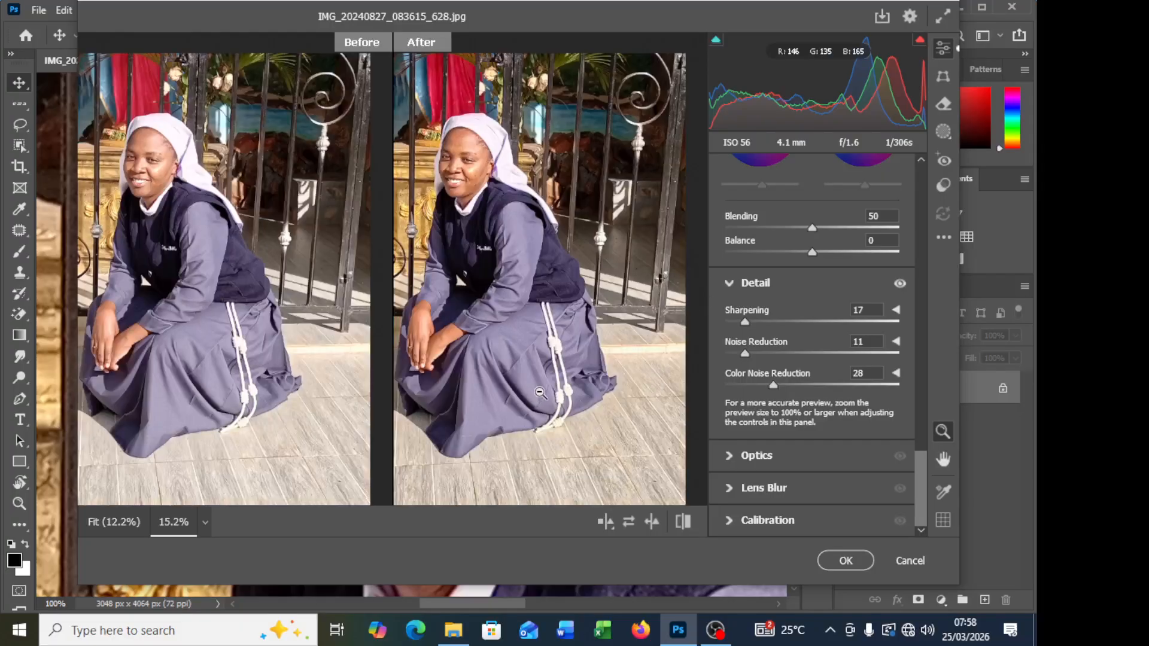
pyautogui.scroll(-1, 539, 395)
pyautogui.scroll(1, 538, 393)
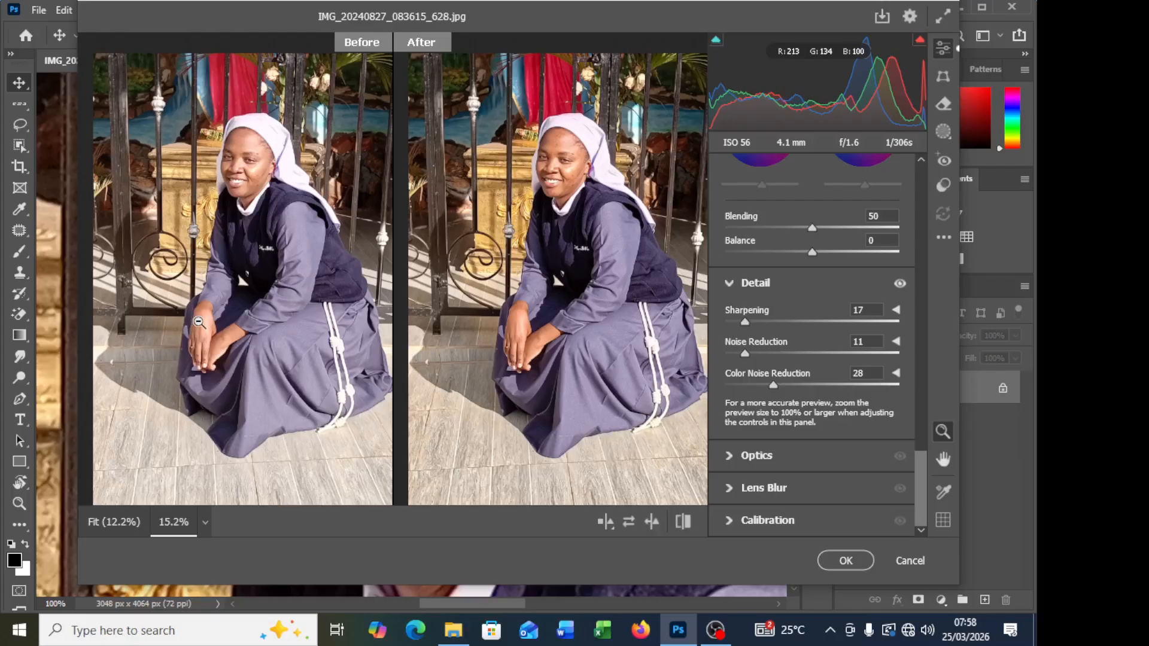
pyautogui.click(845, 561)
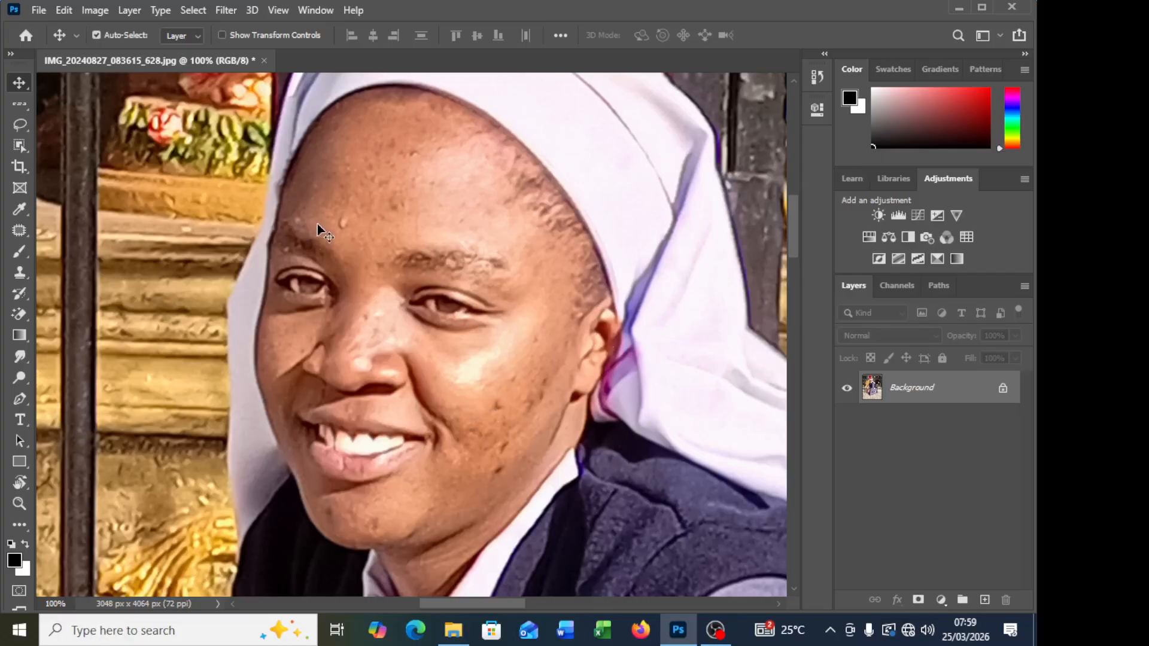
# Step: Switch to the Spot Healing Brush tool and inspect the facial blemishes up close
pyautogui.click(20, 230)
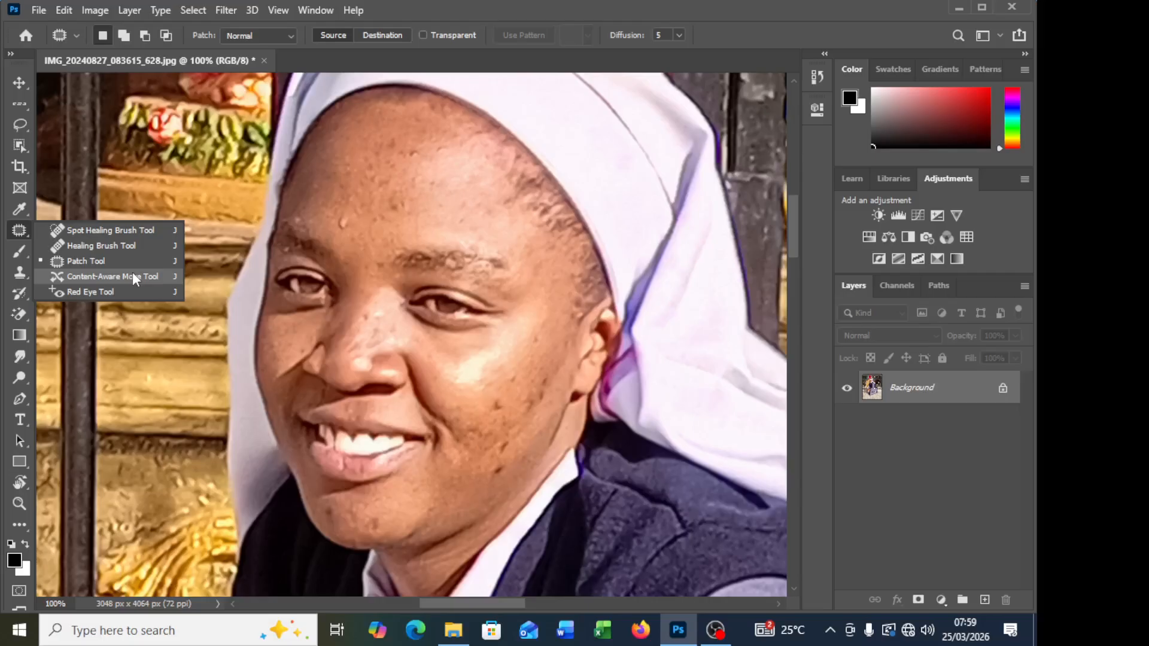
pyautogui.click(118, 233)
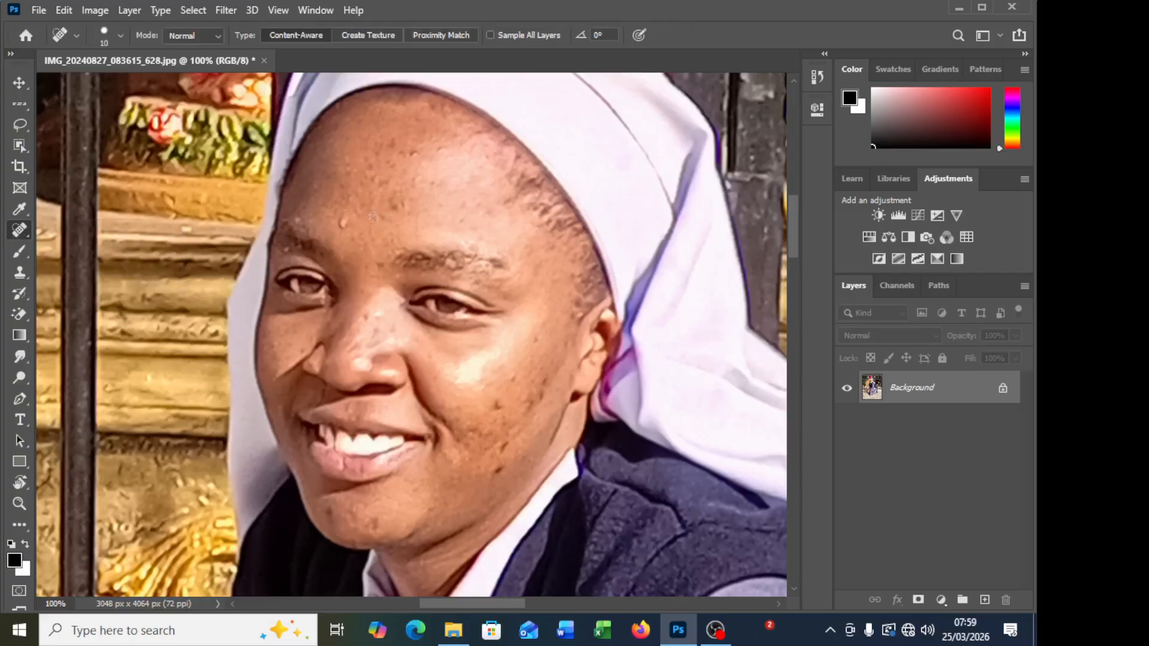
pyautogui.rightClick(24, 231)
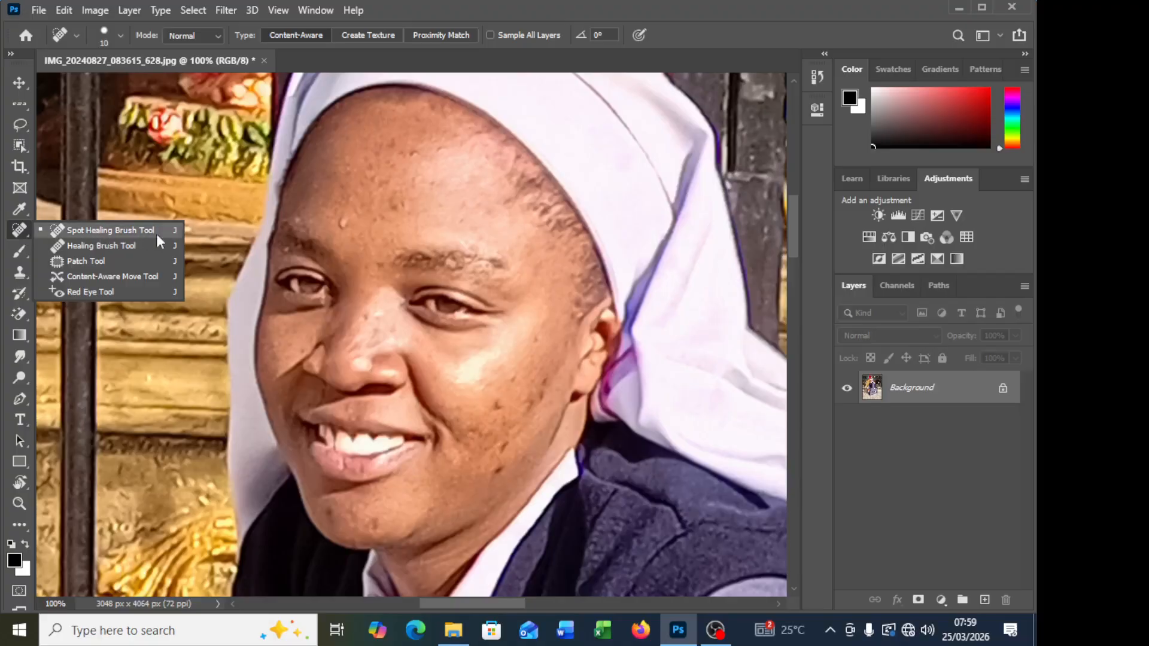
pyautogui.scroll(-1, 504, 369)
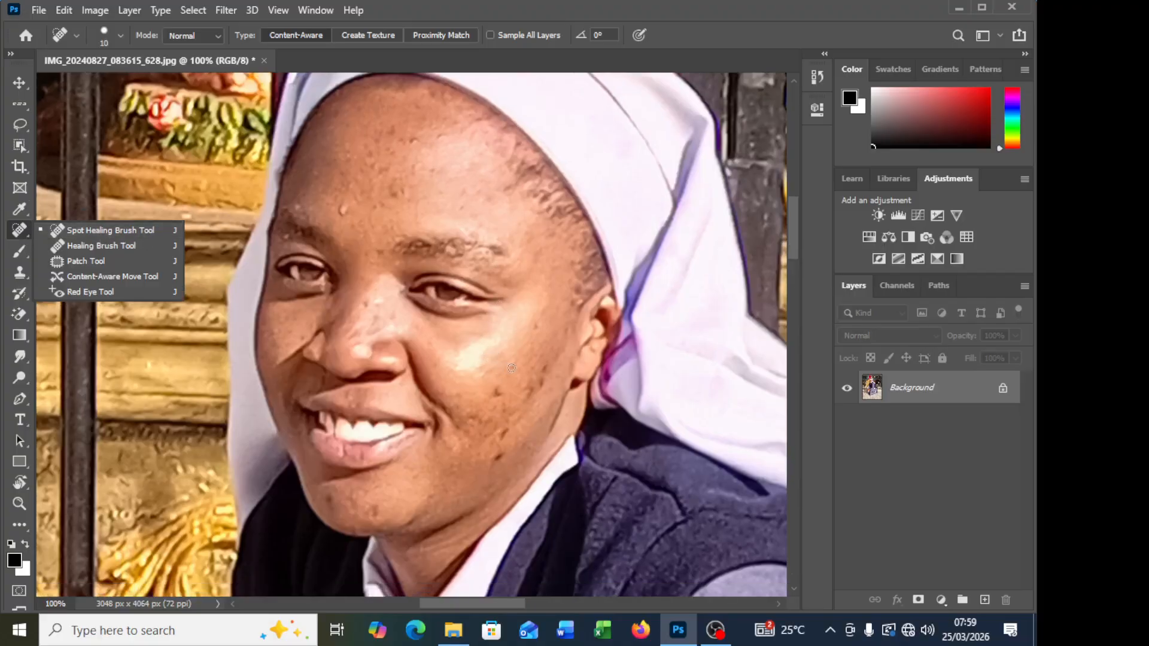
pyautogui.click(94, 229)
pyautogui.rightClick(18, 231)
pyautogui.click(91, 229)
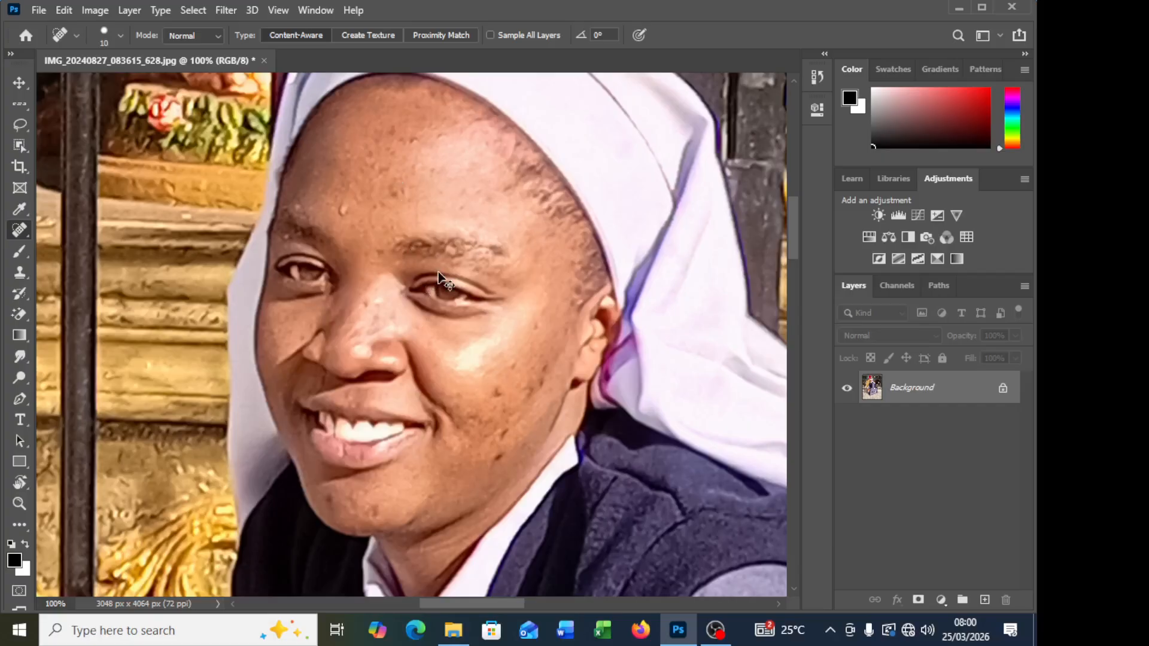
pyautogui.hotkey('ctrl', '+')
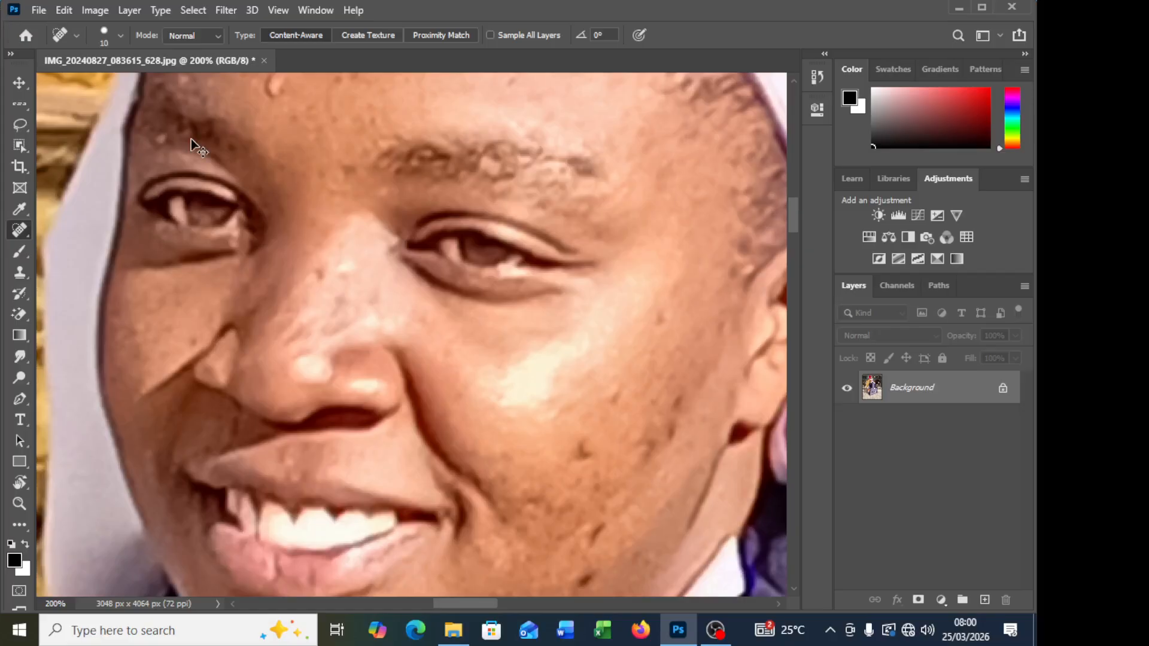
pyautogui.hotkey('ctrl', '-')
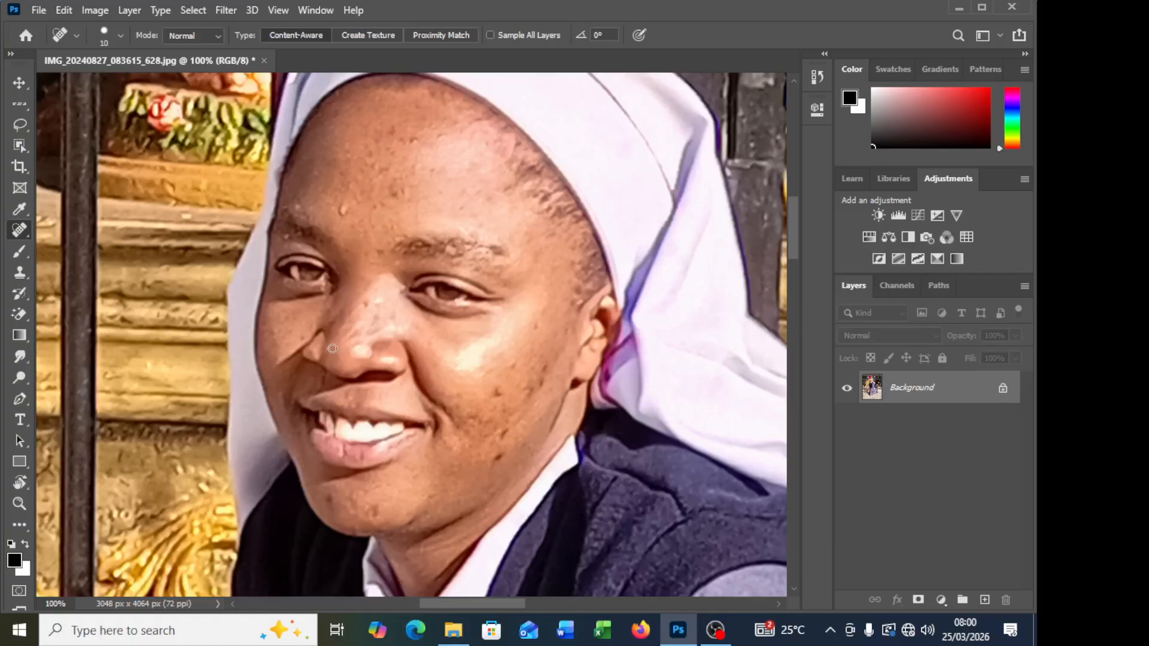
# Step: Heal the dark spots on the cheek and jaw on the ear side of the face with the Spot Healing Brush
pyautogui.click(537, 324)
pyautogui.click(511, 362)
pyautogui.click(495, 384)
pyautogui.click(498, 387)
pyautogui.click(457, 405)
pyautogui.click(455, 421)
pyautogui.click(459, 428)
pyautogui.click(471, 413)
pyautogui.scroll(-1, 527, 434)
pyautogui.moveTo(503, 412); pyautogui.dragTo(504, 428)
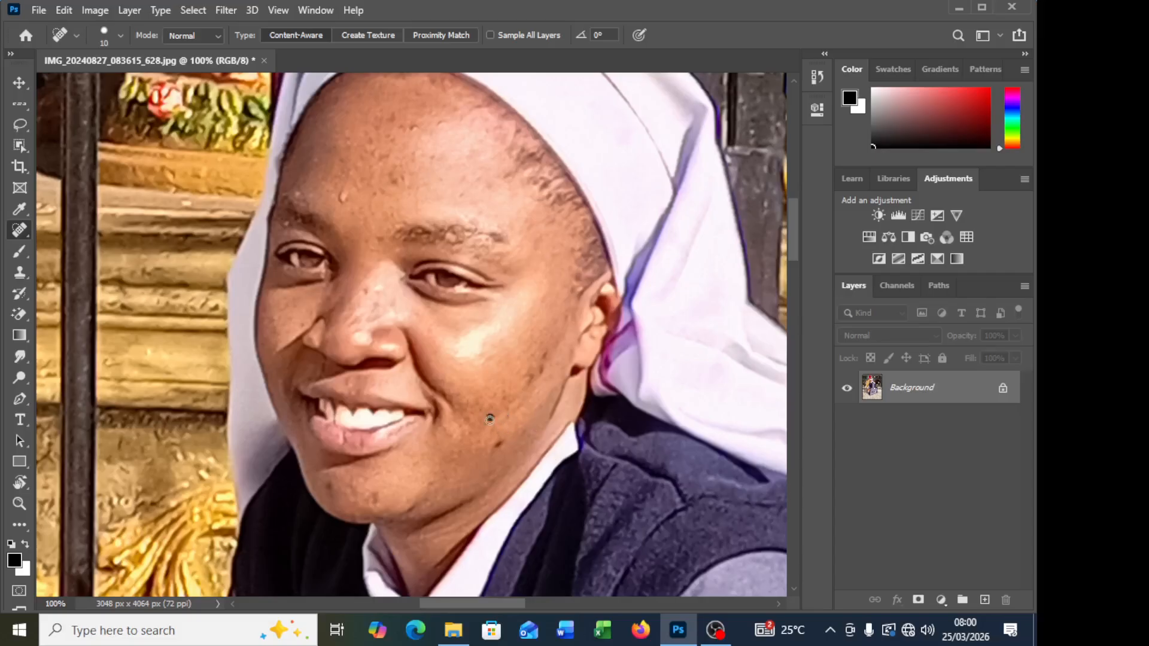
pyautogui.moveTo(502, 444); pyautogui.dragTo(498, 447)
pyautogui.click(529, 377)
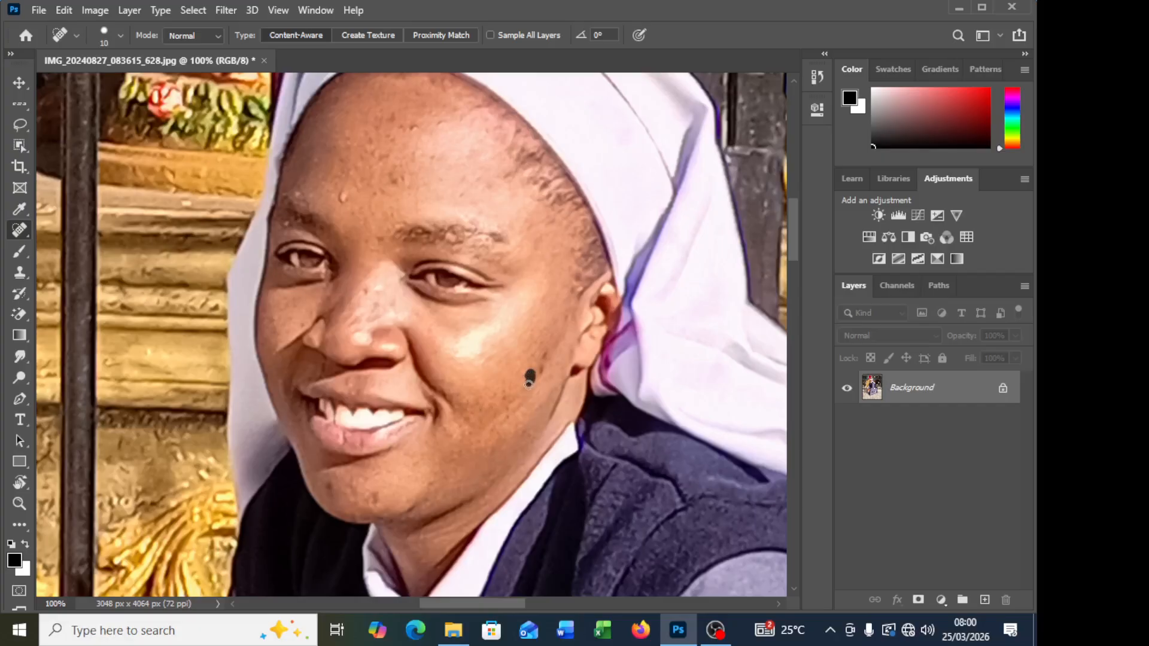
pyautogui.click(543, 350)
pyautogui.click(529, 374)
# Step: Heal the marks on the nose bridge and the small bump on the forehead above the inner eyebrow
pyautogui.click(365, 293)
pyautogui.click(372, 301)
pyautogui.click(378, 294)
pyautogui.click(343, 196)
pyautogui.click(343, 195)
pyautogui.click(353, 212)
pyautogui.click(347, 204)
pyautogui.click(339, 196)
# Step: Heal the remaining spots on the lower cheek and the blemishes on the far cheek beside the nose
pyautogui.scroll(-1, 484, 397)
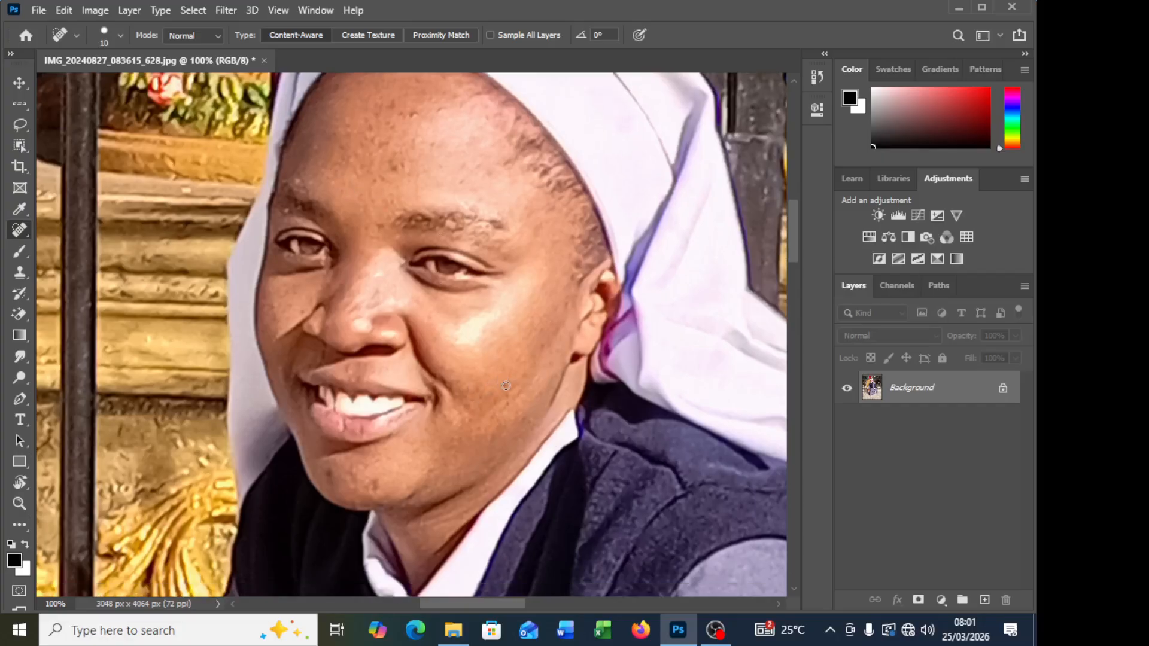
pyautogui.click(504, 388)
pyautogui.click(507, 402)
pyautogui.scroll(2, 288, 323)
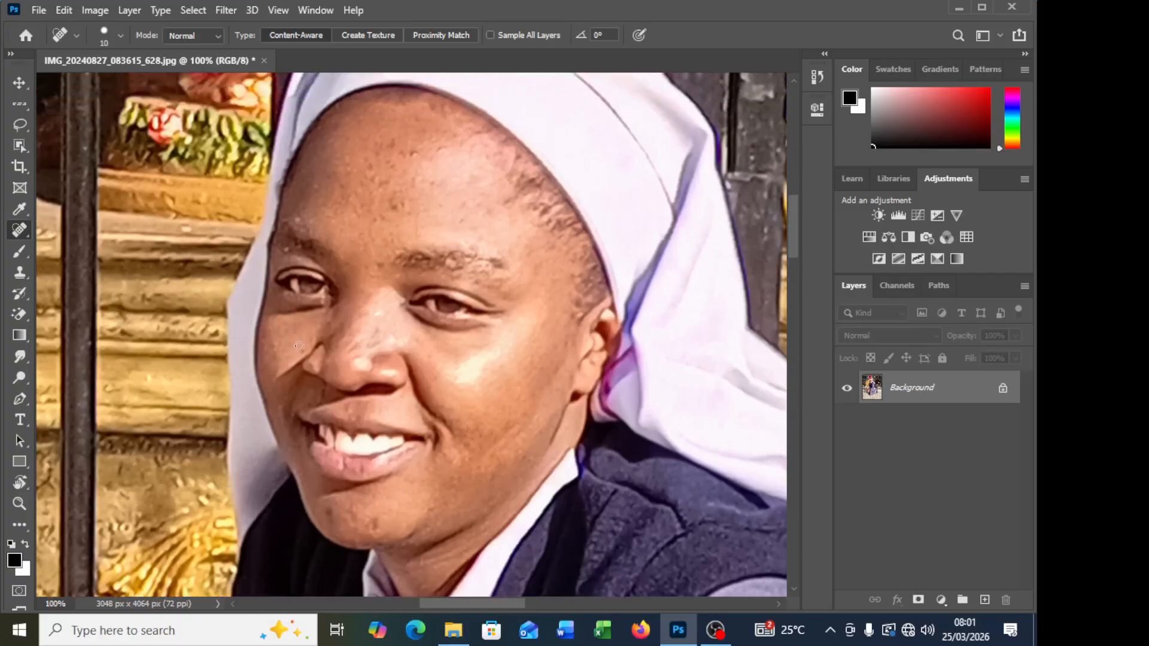
pyautogui.click(304, 349)
pyautogui.click(275, 346)
# Step: Heal the dark spots across the middle of the forehead and between the eyebrows
pyautogui.moveTo(398, 186)
pyautogui.mouseDown()
pyautogui.moveTo(371, 193)
pyautogui.moveTo(377, 216)
pyautogui.moveTo(402, 207)
pyautogui.mouseUp()
pyautogui.moveTo(383, 261); pyautogui.dragTo(372, 279)
pyautogui.moveTo(342, 180)
pyautogui.mouseDown()
pyautogui.moveTo(389, 182)
pyautogui.moveTo(395, 164)
pyautogui.moveTo(381, 163)
pyautogui.moveTo(403, 153)
pyautogui.mouseUp()
pyautogui.click(414, 179)
pyautogui.click(392, 203)
pyautogui.click(372, 206)
pyautogui.click(381, 210)
pyautogui.click(434, 183)
pyautogui.click(464, 219)
pyautogui.click(477, 204)
# Step: Adjust the healing brush size and remove the small leftover spots on the upper forehead and above the eyebrow
pyautogui.press(']')
pyautogui.press('[')
pyautogui.press('[')
pyautogui.press('[')
pyautogui.click(394, 143)
pyautogui.click(390, 147)
pyautogui.click(383, 144)
pyautogui.click(379, 157)
pyautogui.click(364, 160)
pyautogui.click(444, 205)
pyautogui.click(377, 151)
pyautogui.click(335, 219)
# Step: Heal the small blemishes on the nose, above the upper lip and on the chin
pyautogui.click(371, 336)
pyautogui.click(361, 346)
pyautogui.click(348, 413)
pyautogui.click(375, 522)
pyautogui.click(431, 509)
pyautogui.click(352, 518)
pyautogui.click(334, 498)
pyautogui.click(350, 520)
pyautogui.click(370, 494)
# Step: Smooth the uneven spots along the upper forehead and hairline with the Spot Healing Brush
pyautogui.scroll(1, 302, 321)
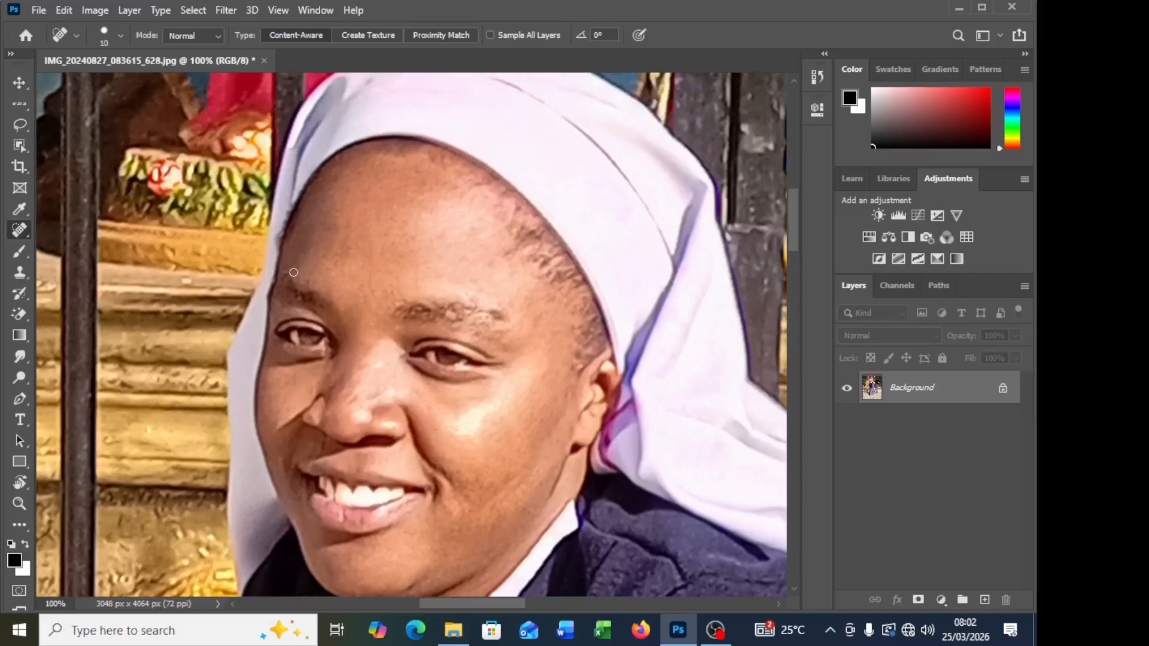
pyautogui.click(326, 268)
pyautogui.click(340, 180)
pyautogui.click(350, 177)
pyautogui.click(358, 171)
pyautogui.click(415, 168)
pyautogui.click(351, 175)
pyautogui.click(442, 234)
pyautogui.click(467, 232)
pyautogui.click(503, 209)
# Step: Heal the uneven skin above the ear-side eyebrow, at the temple, and on the cheek beside the nose
pyautogui.click(482, 277)
pyautogui.click(477, 299)
pyautogui.click(475, 299)
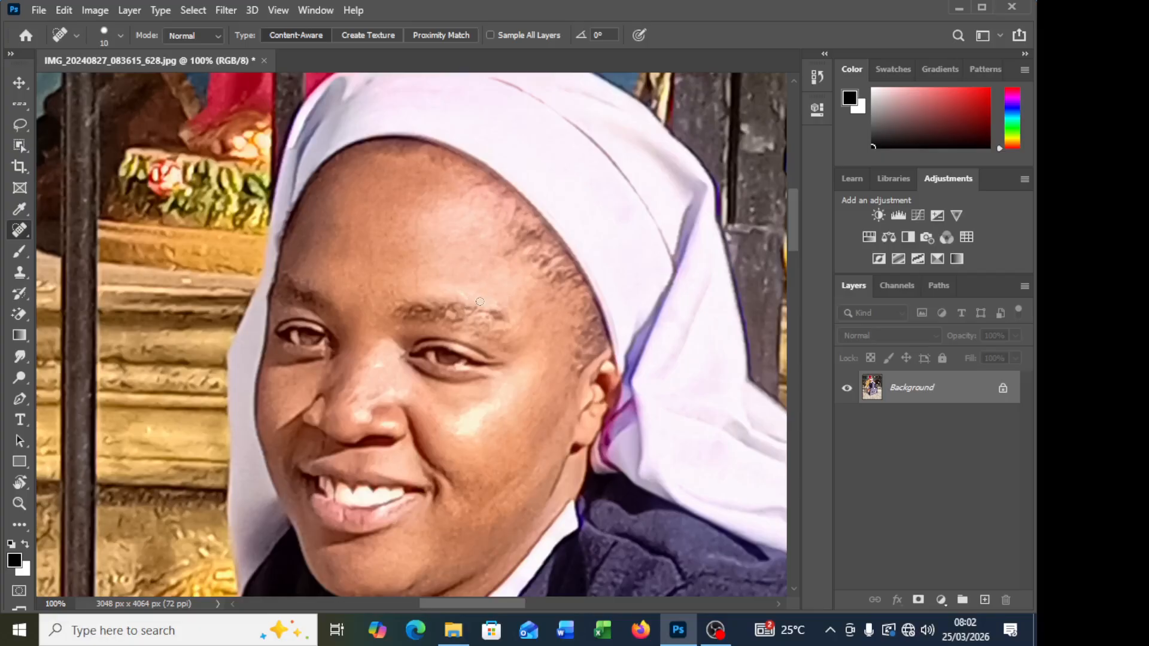
pyautogui.click(529, 306)
pyautogui.click(552, 372)
pyautogui.click(501, 414)
pyautogui.click(464, 441)
pyautogui.click(453, 429)
pyautogui.click(412, 391)
# Step: Heal the small marks on the lower lip
pyautogui.scroll(-2, 573, 346)
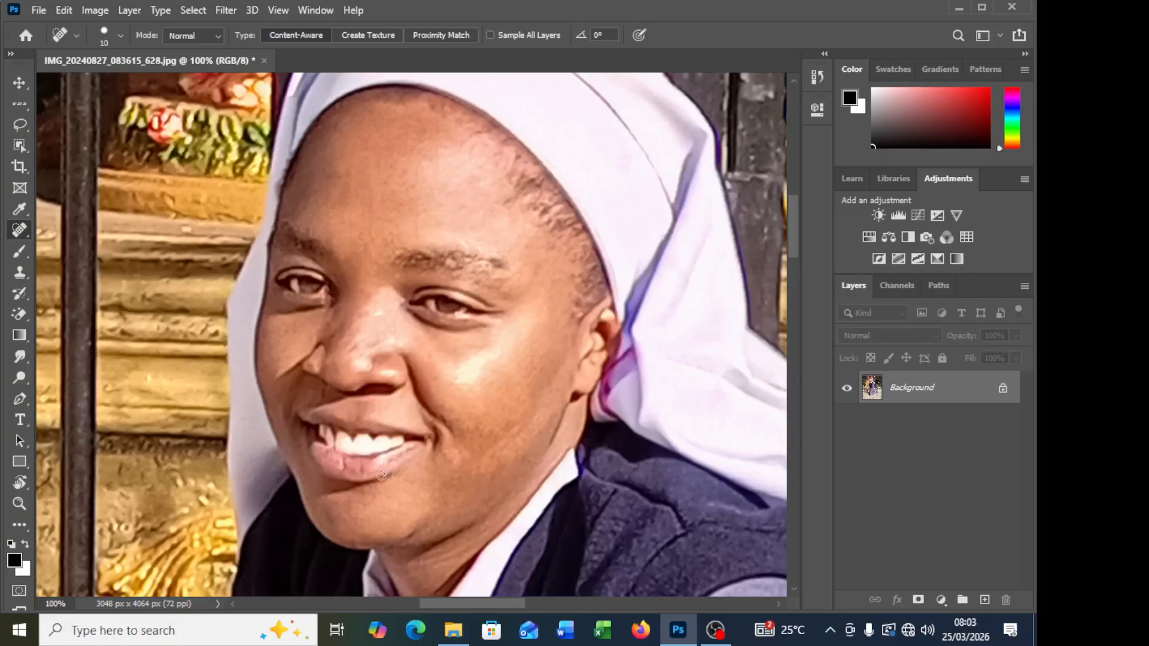
pyautogui.click(362, 466)
pyautogui.click(361, 474)
pyautogui.click(327, 458)
pyautogui.click(323, 463)
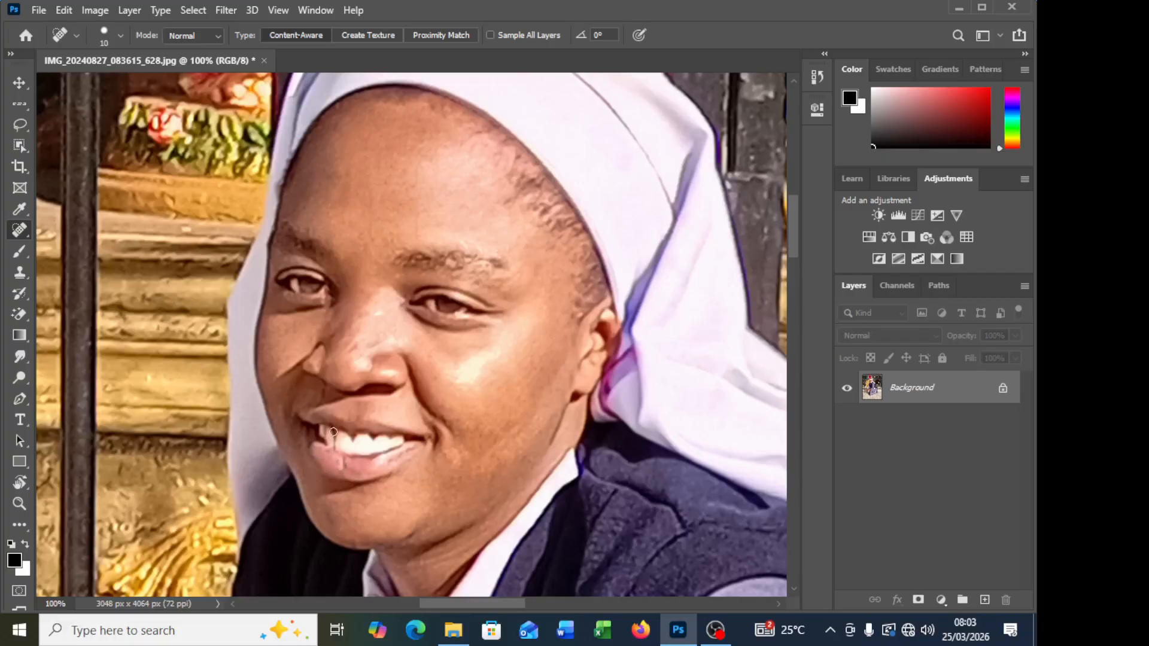
# Step: Touch up the remaining marks on the nose, far cheek, inner eyebrow, temple and ear-side cheek
pyautogui.click(383, 314)
pyautogui.click(369, 316)
pyautogui.click(307, 367)
pyautogui.click(353, 369)
pyautogui.click(433, 376)
pyautogui.click(399, 279)
pyautogui.click(540, 272)
pyautogui.click(539, 363)
# Step: Heal the last uneven spots along the jawline, temple and outer cheek
pyautogui.scroll(-2, 459, 470)
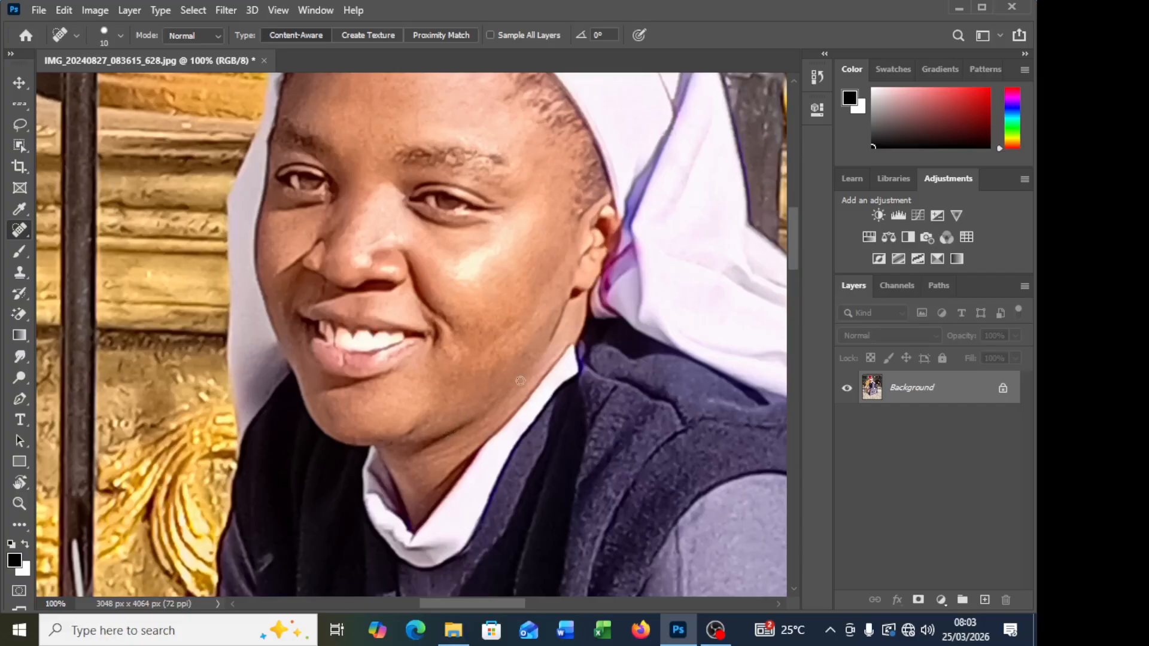
pyautogui.moveTo(490, 419); pyautogui.dragTo(480, 426)
pyautogui.click(540, 188)
pyautogui.click(549, 183)
pyautogui.click(533, 235)
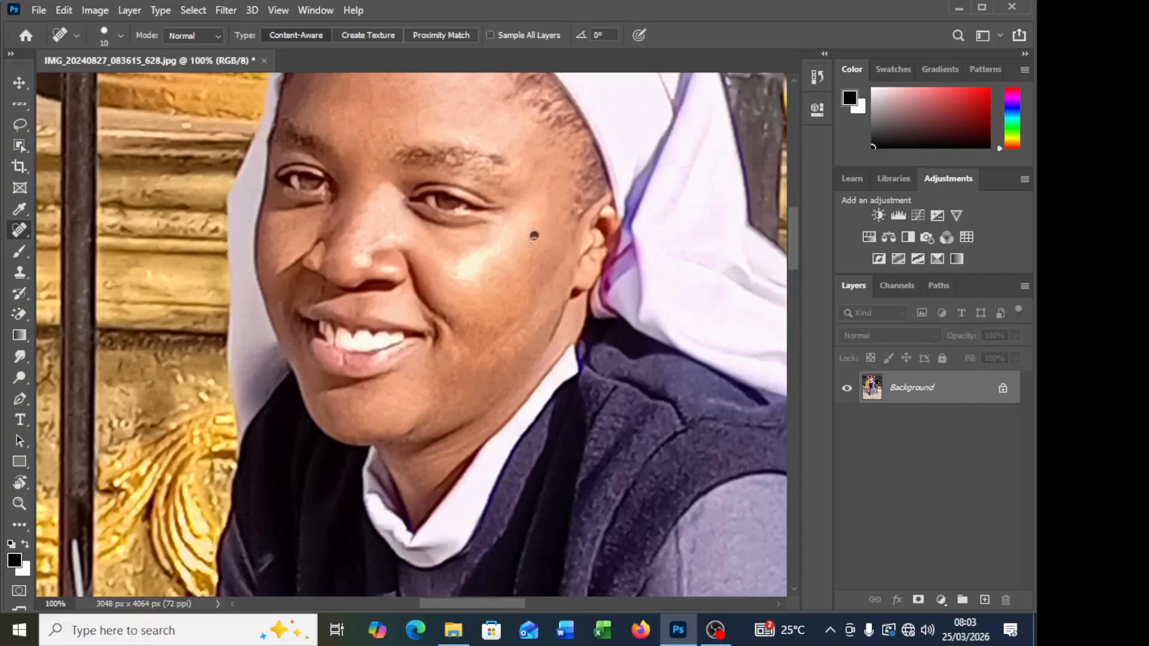
pyautogui.click(557, 310)
pyautogui.click(509, 326)
pyautogui.scroll(1, 266, 59)
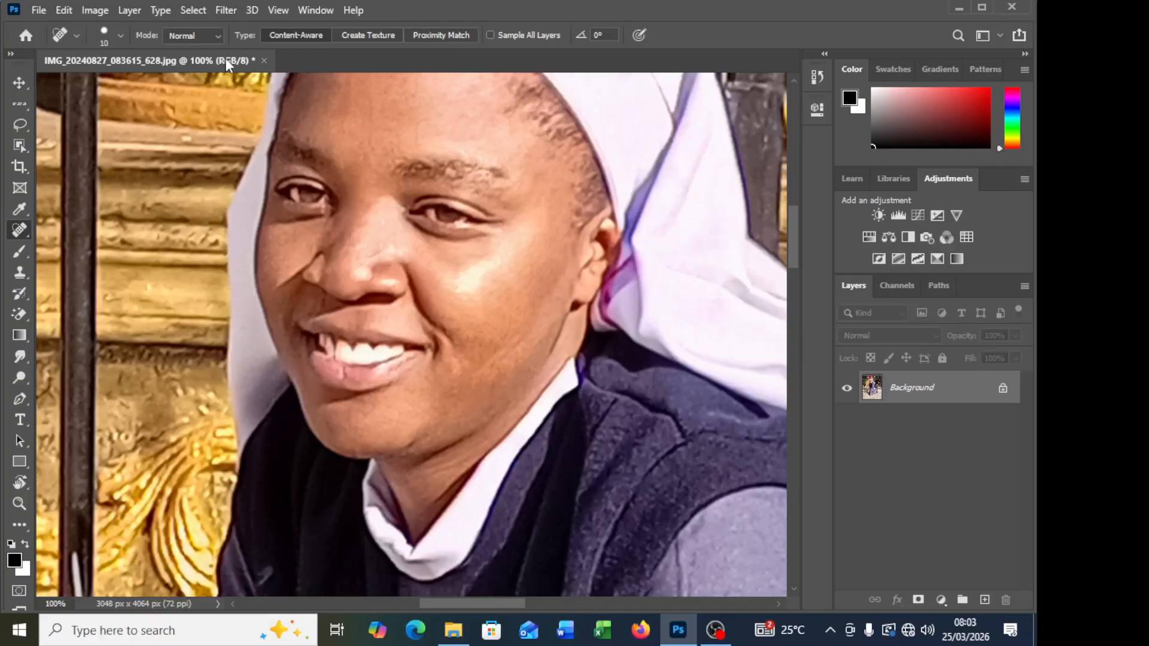
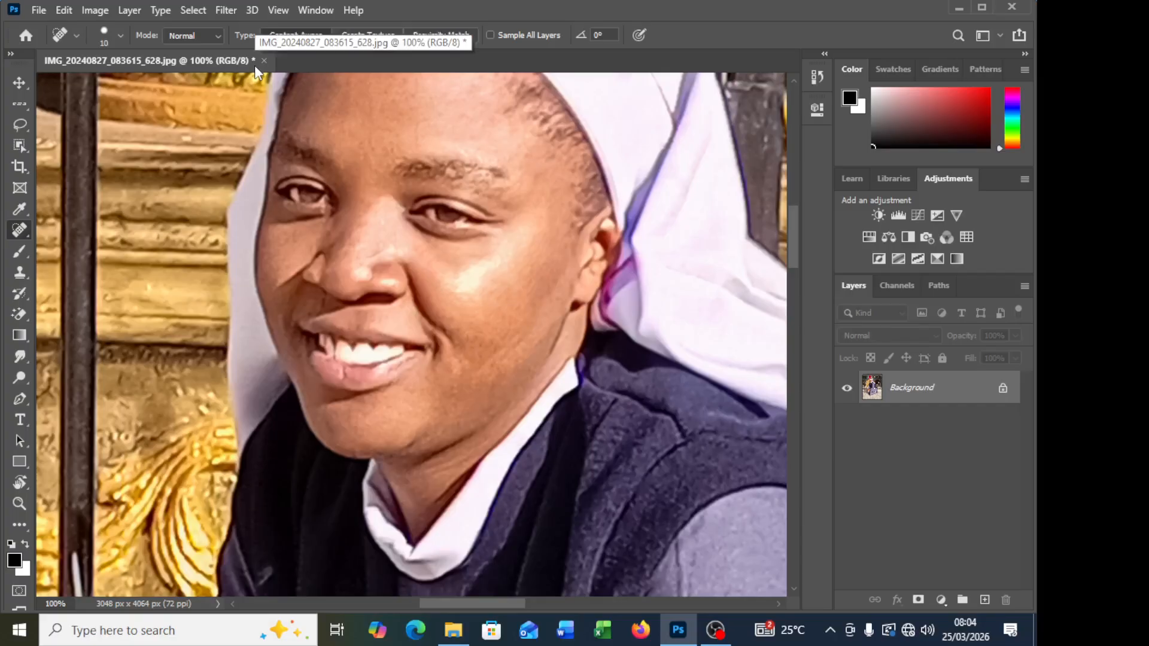
pyautogui.click(71, 12)
pyautogui.click(71, 12)
pyautogui.click(94, 10)
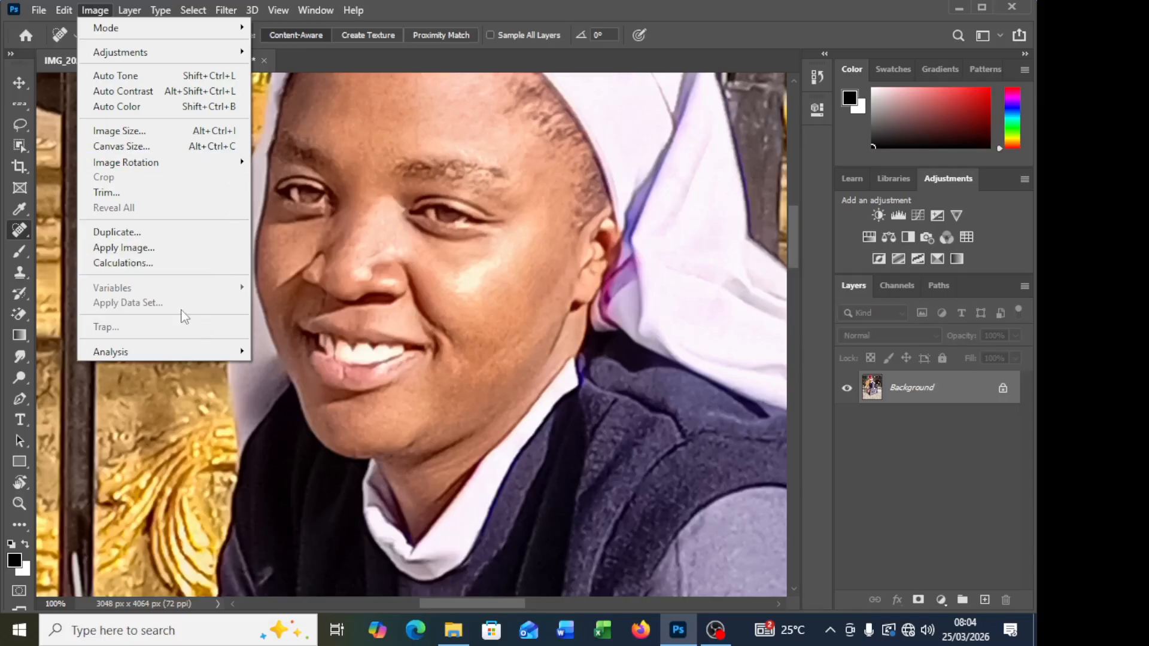
pyautogui.click(185, 132)
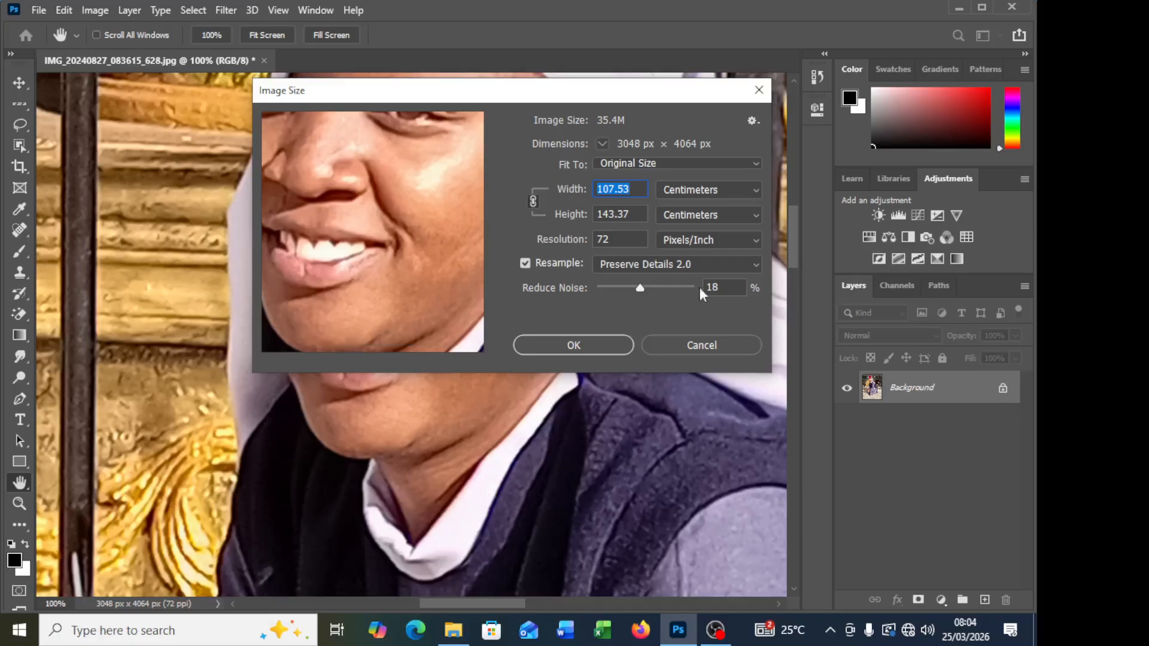
pyautogui.click(720, 345)
pyautogui.press('j')
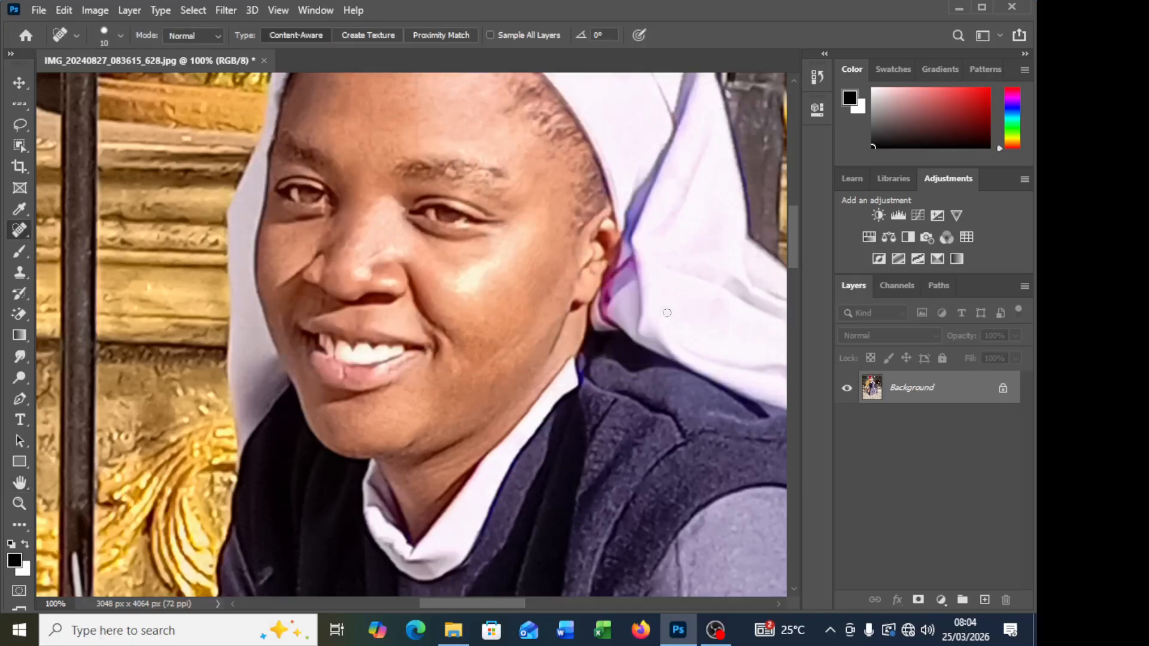
# Step: Convert the image to 32 bits per channel
pyautogui.click(93, 11)
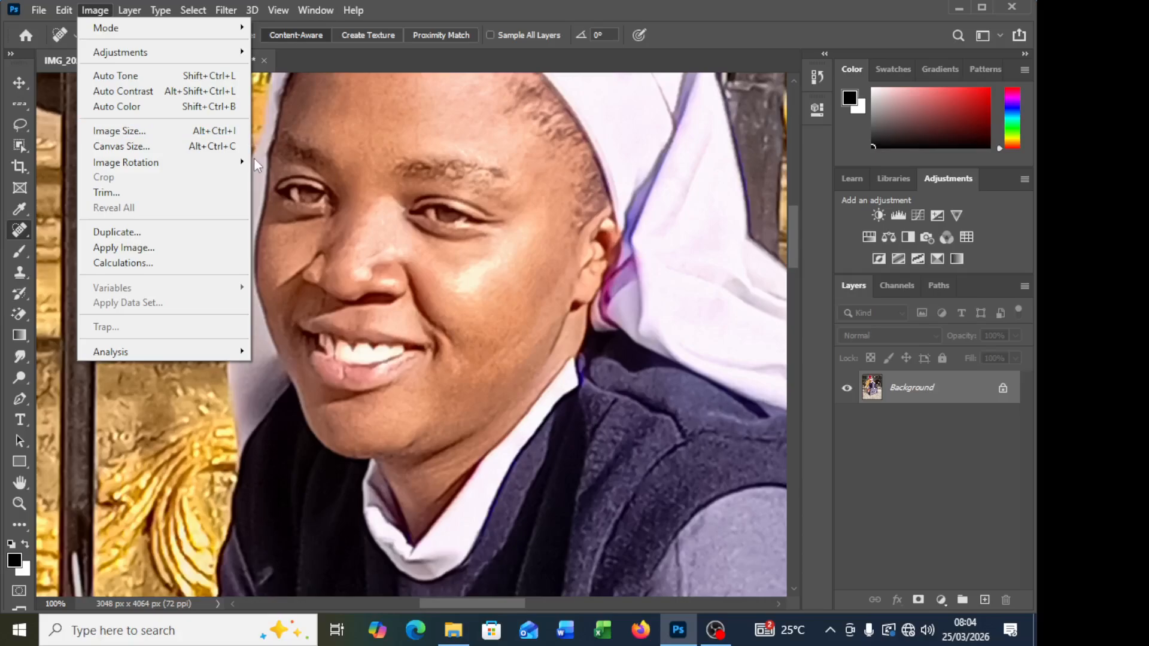
pyautogui.moveTo(246, 162)
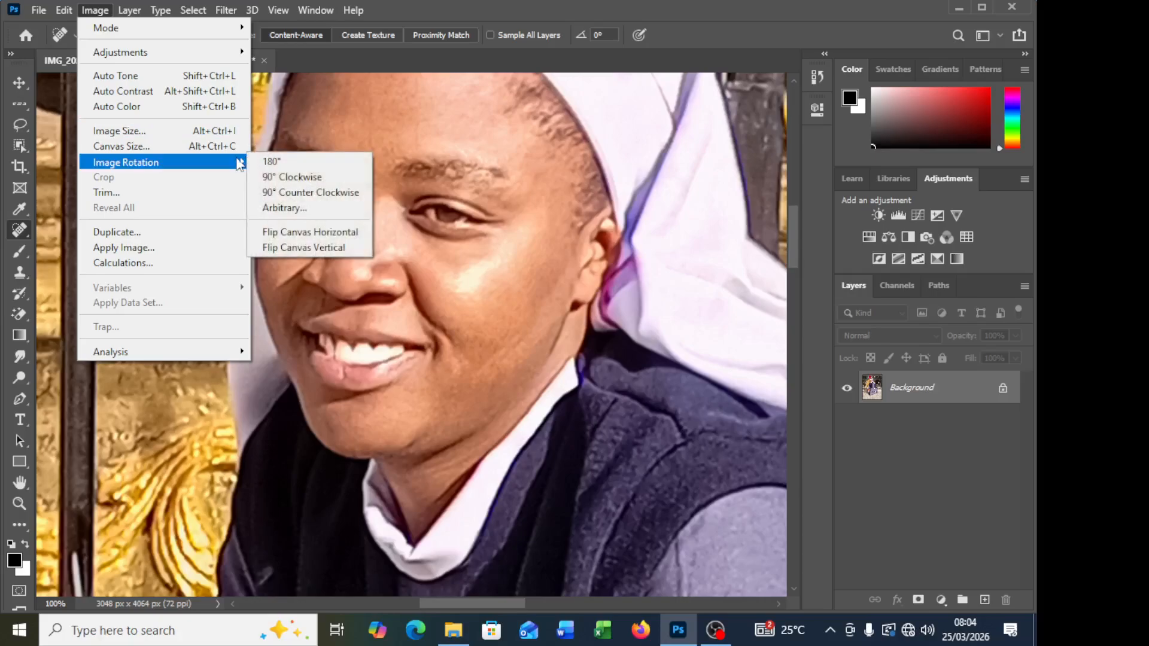
pyautogui.moveTo(173, 50)
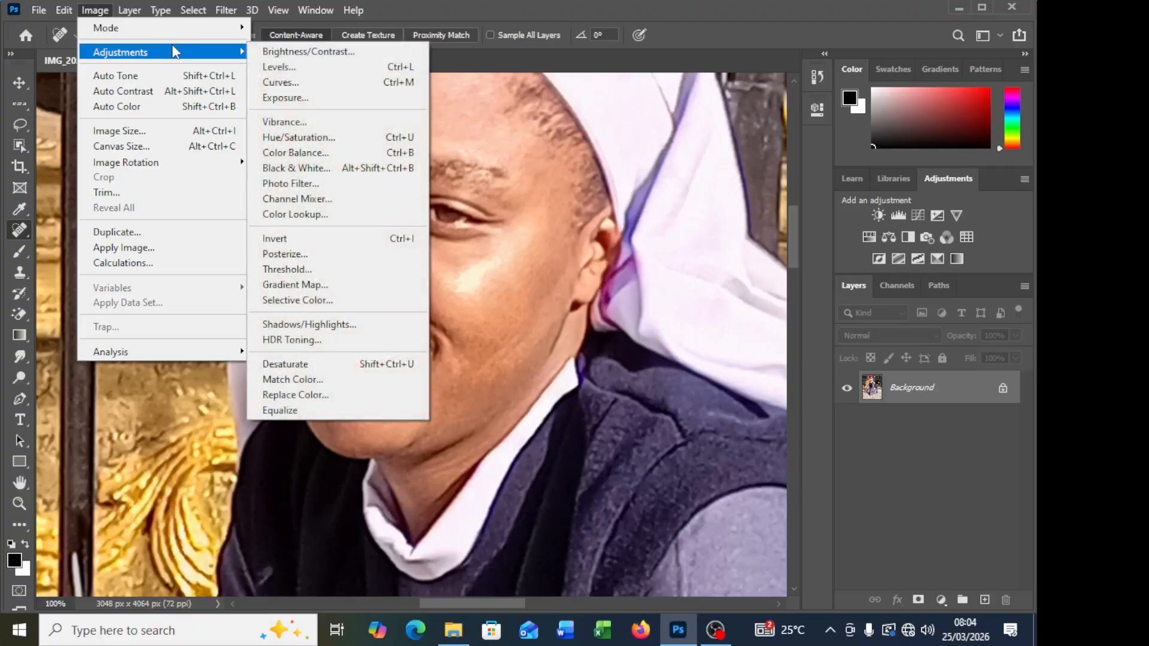
pyautogui.moveTo(219, 29)
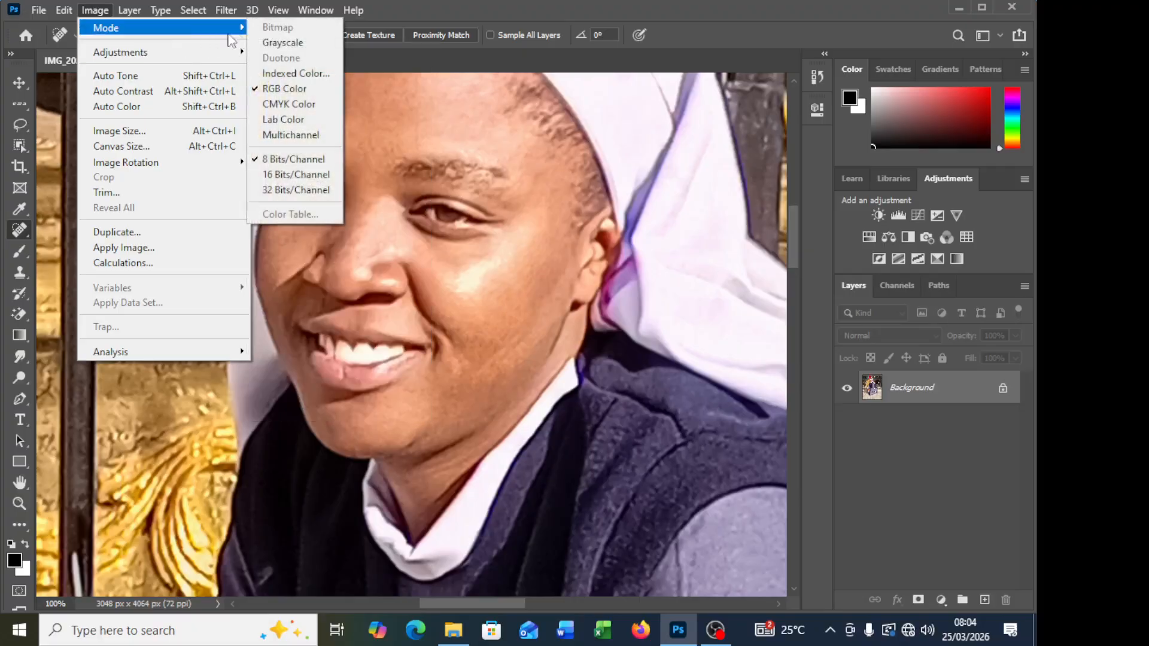
pyautogui.click(288, 189)
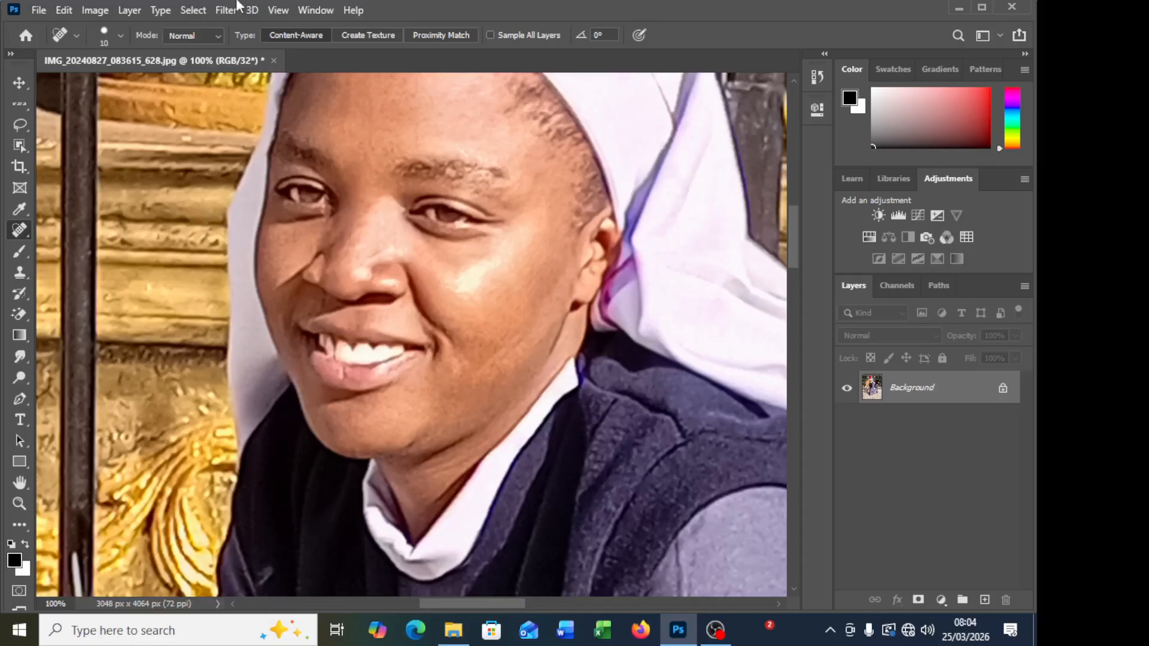
pyautogui.scroll(2, 435, 210)
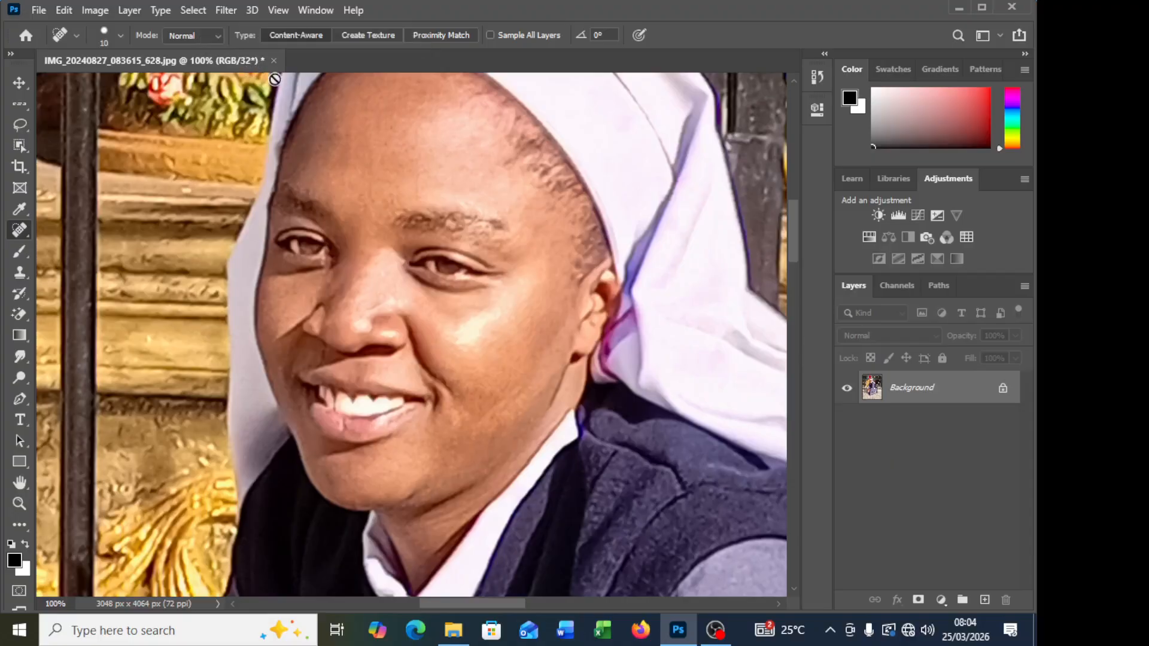
# Step: Convert the image back to 8 bits per channel, accepting the Default HDR Toning preset with the Local Adaptation method
pyautogui.click(93, 11)
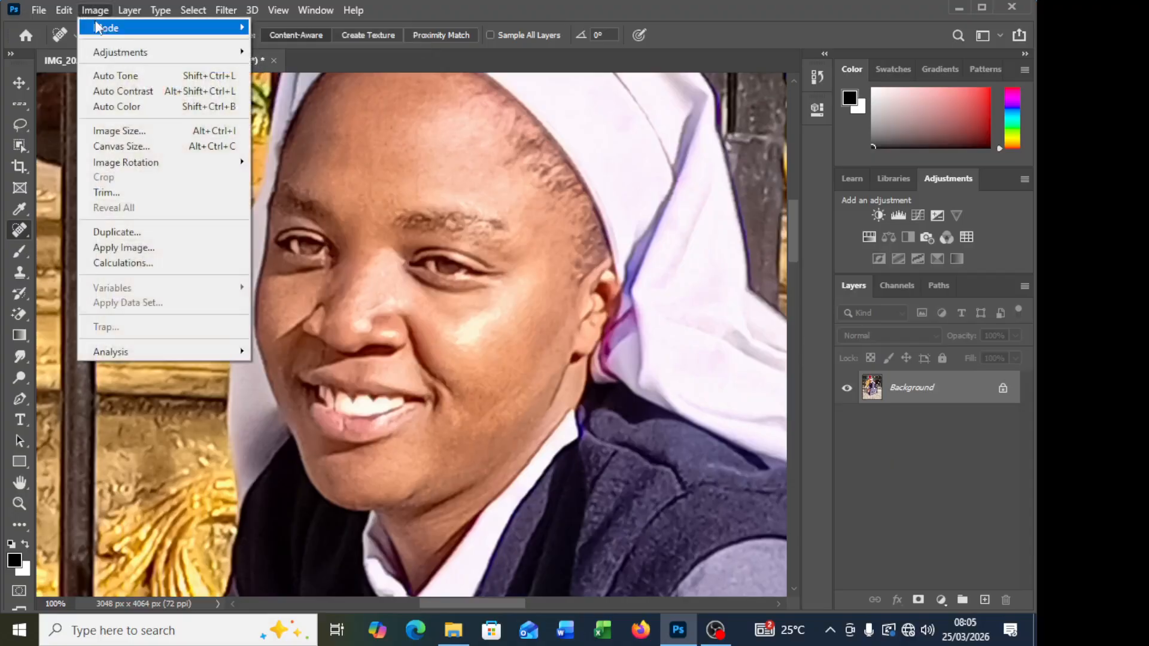
pyautogui.moveTo(203, 28)
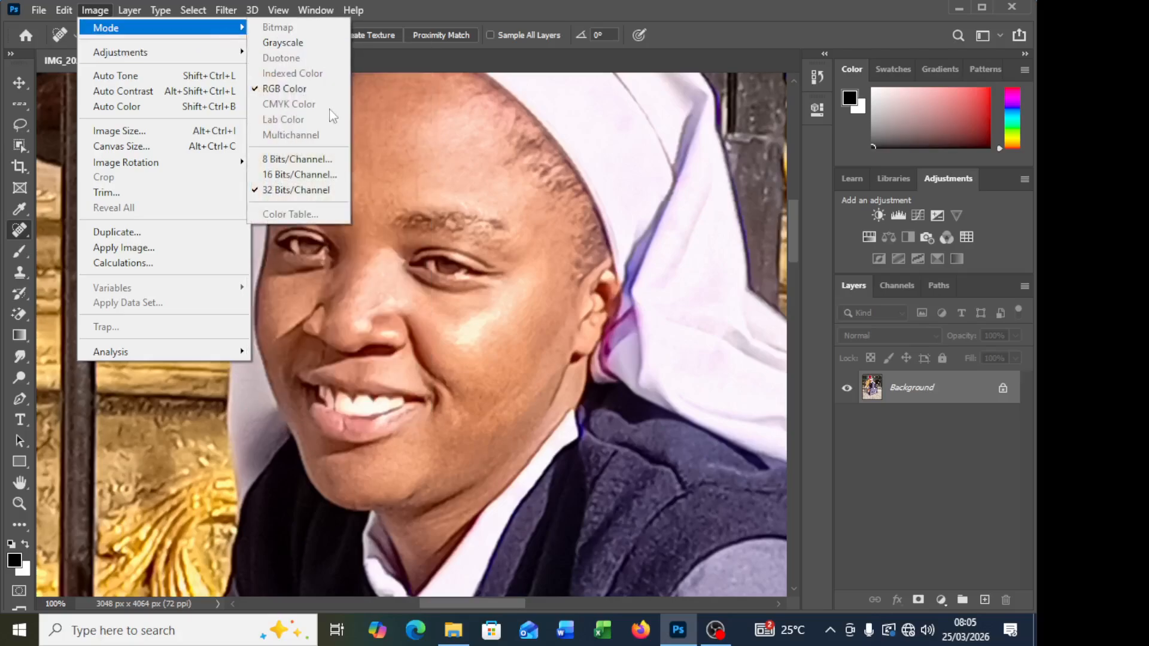
pyautogui.click(303, 156)
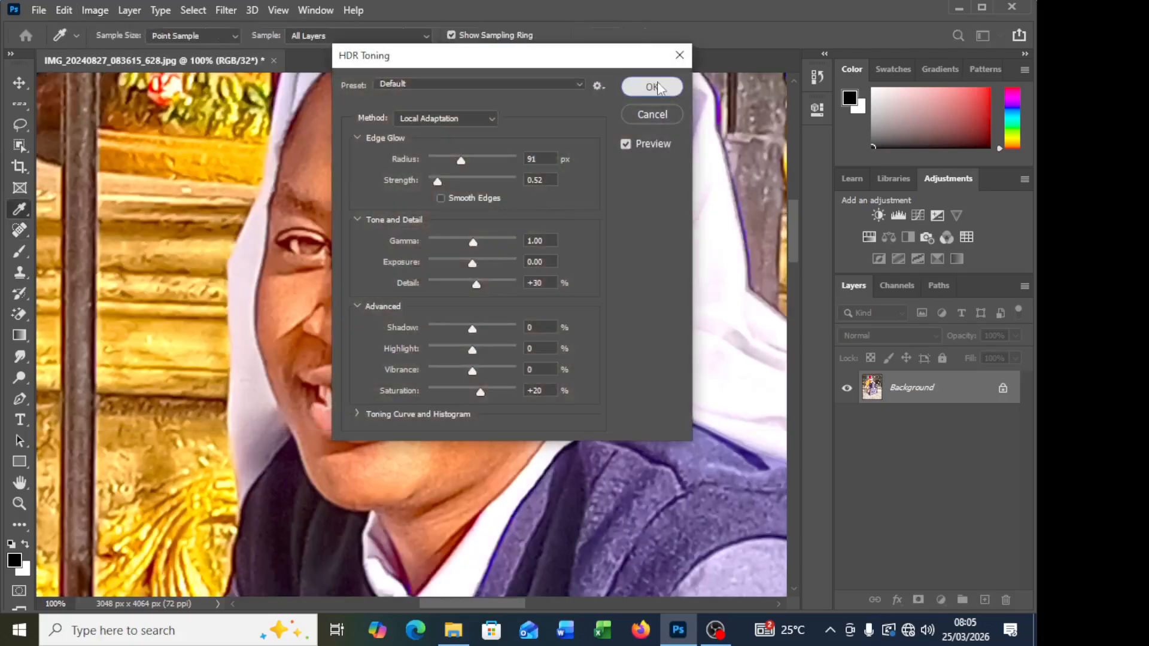
pyautogui.click(651, 88)
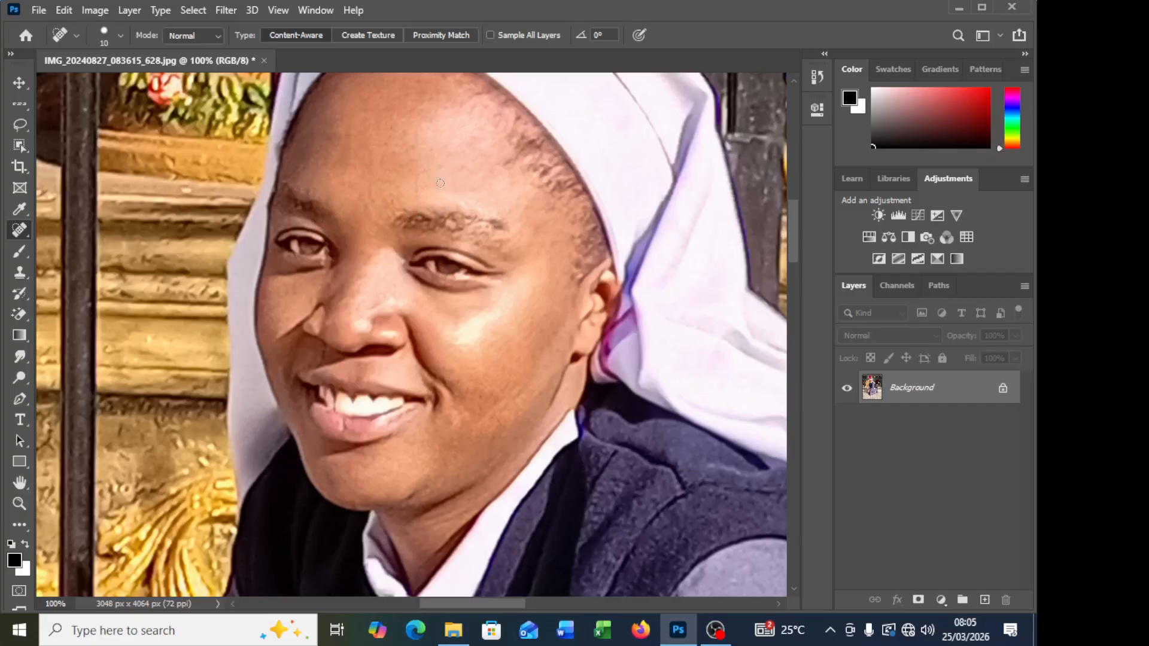
# Step: Heal the small marks on the middle and upper forehead
pyautogui.moveTo(421, 177); pyautogui.dragTo(420, 195)
pyautogui.scroll(2, 398, 188)
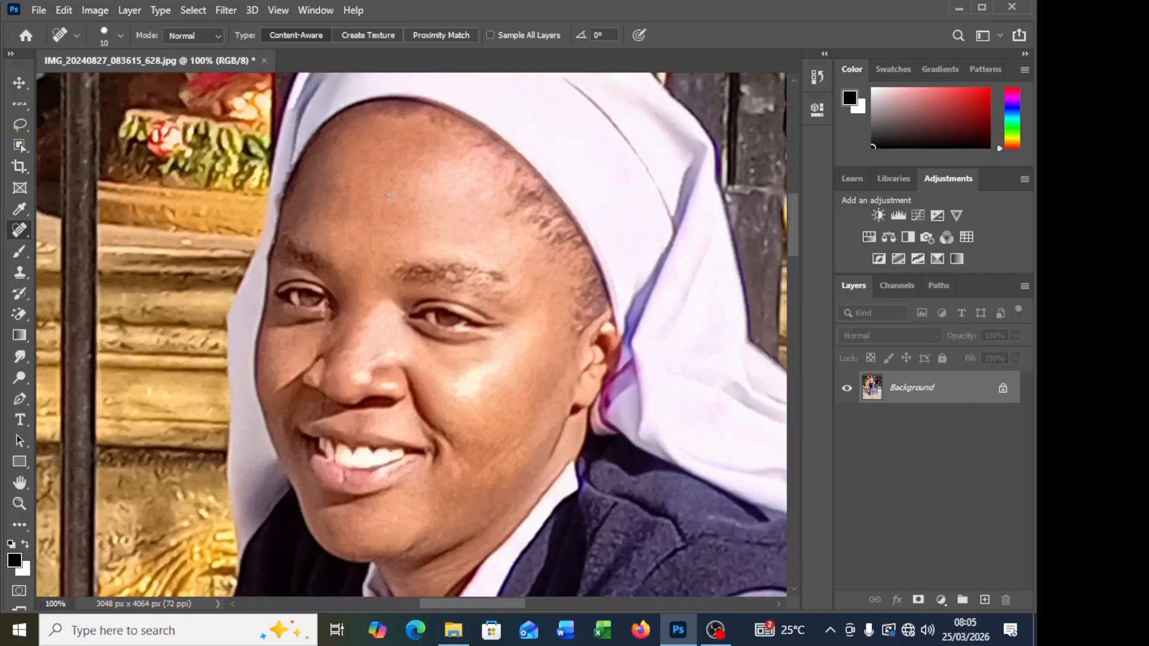
pyautogui.moveTo(392, 179); pyautogui.dragTo(391, 181)
pyautogui.moveTo(436, 214); pyautogui.dragTo(436, 214)
pyautogui.scroll(-1, 504, 368)
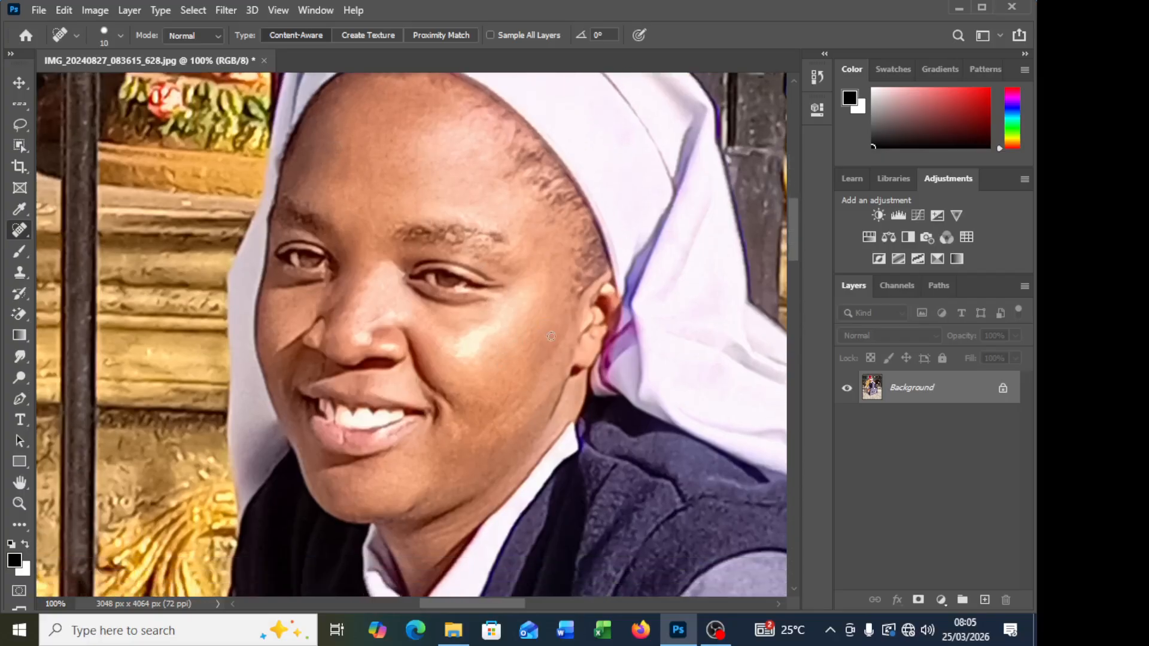
# Step: Heal the remaining spots on the chin, the lower ear-side cheek and the nose
pyautogui.scroll(-1, 540, 384)
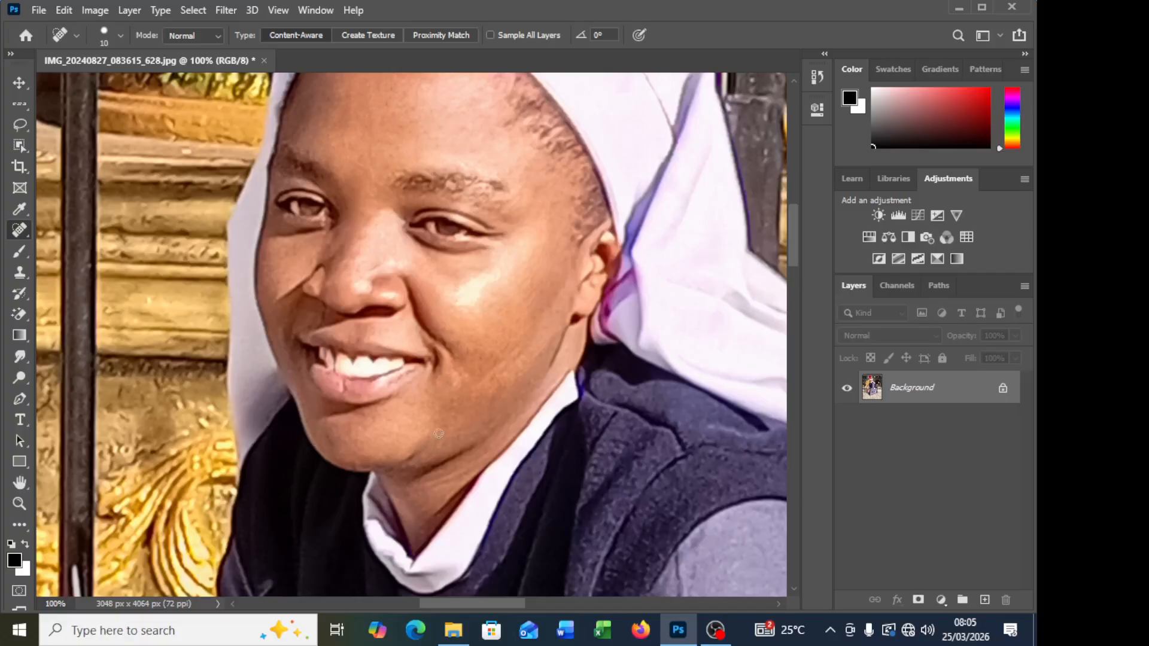
pyautogui.click(334, 418)
pyautogui.click(332, 435)
pyautogui.click(508, 389)
pyautogui.scroll(-1, 506, 405)
pyautogui.scroll(4, 393, 283)
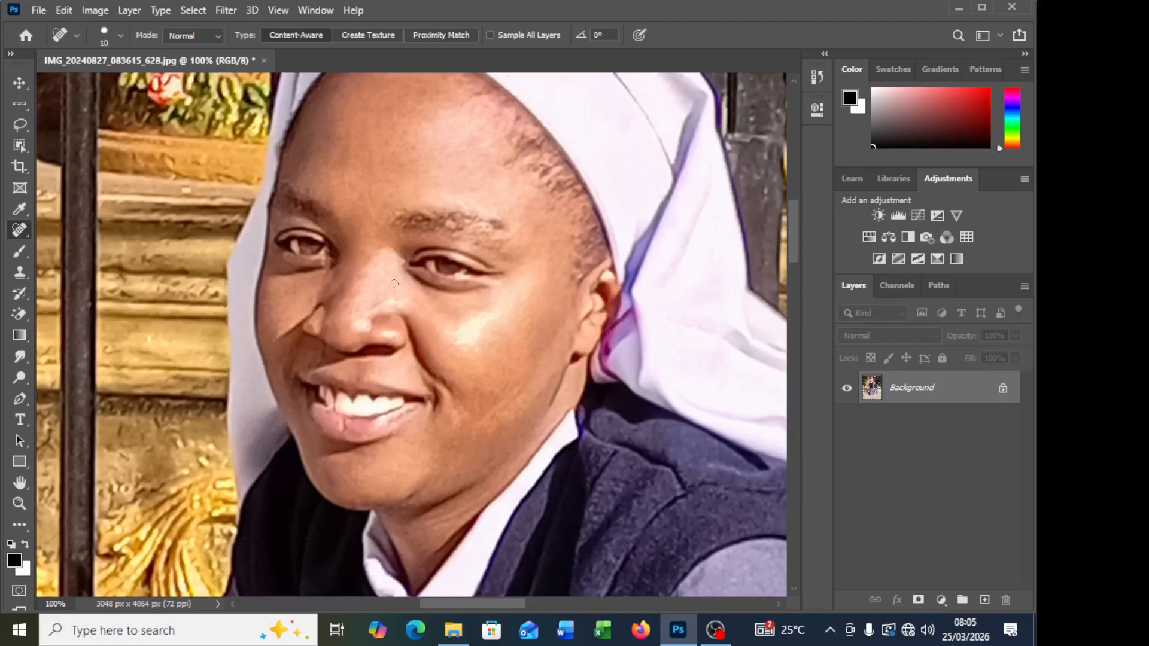
pyautogui.click(382, 305)
# Step: Heal the mark beside the knuckles on the back of the upper hand
pyautogui.scroll(-3, 519, 324)
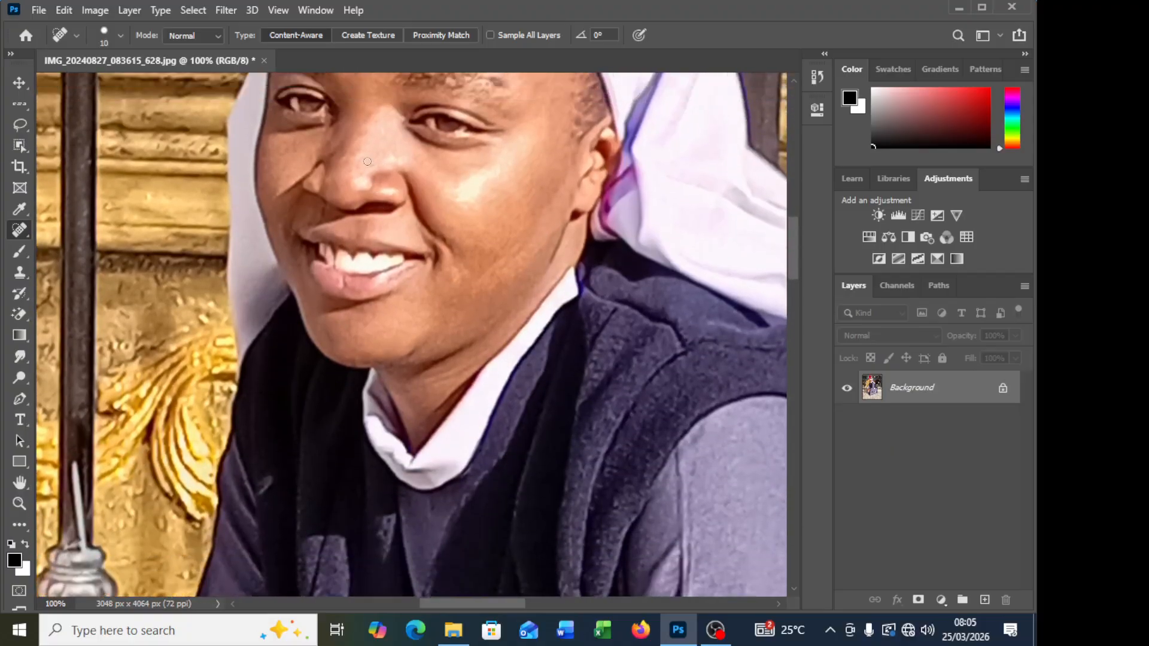
pyautogui.scroll(-10, 475, 314)
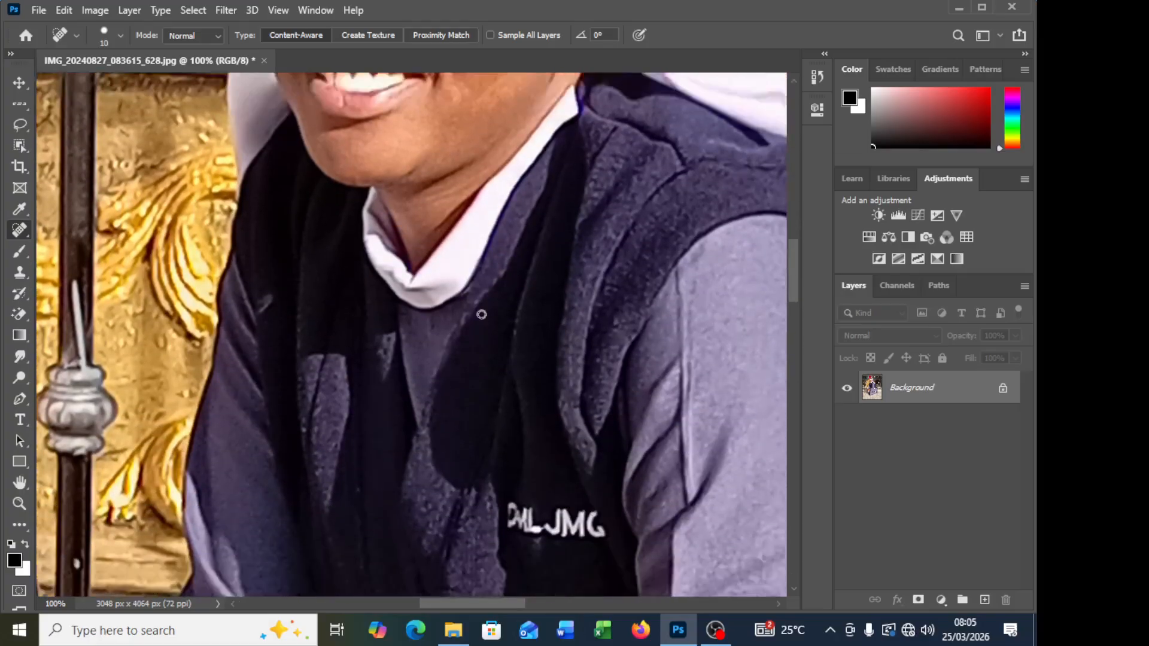
pyautogui.scroll(-8, 476, 405)
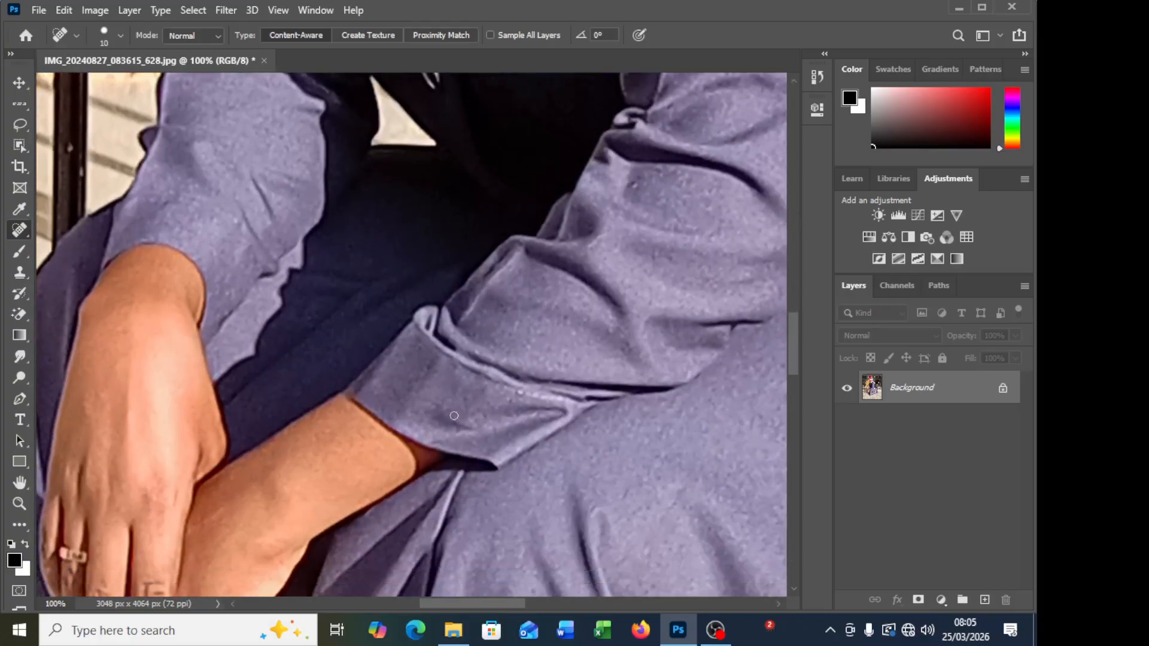
pyautogui.hscroll(-1, 387, 451)
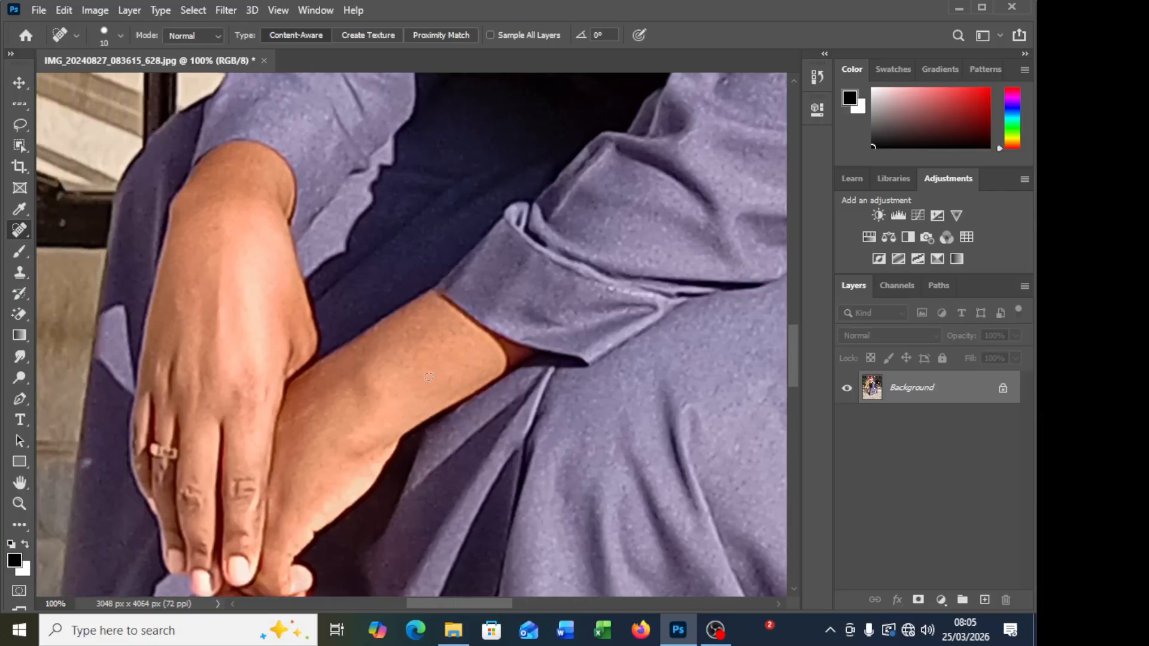
pyautogui.scroll(1, 290, 361)
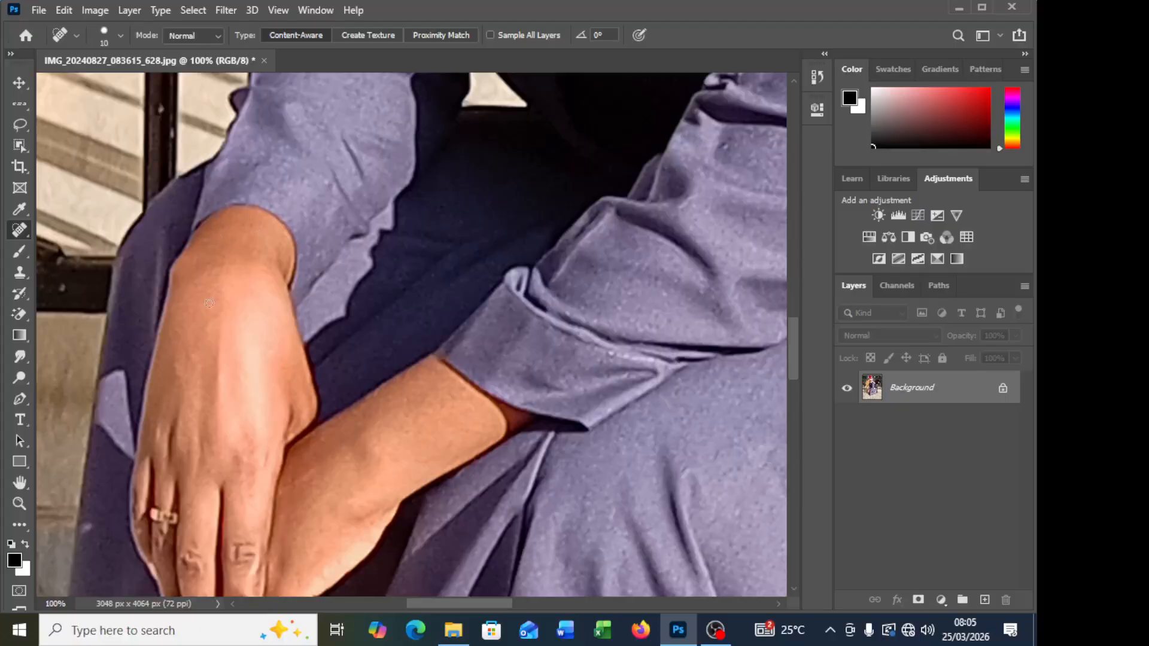
pyautogui.scroll(-1, 234, 421)
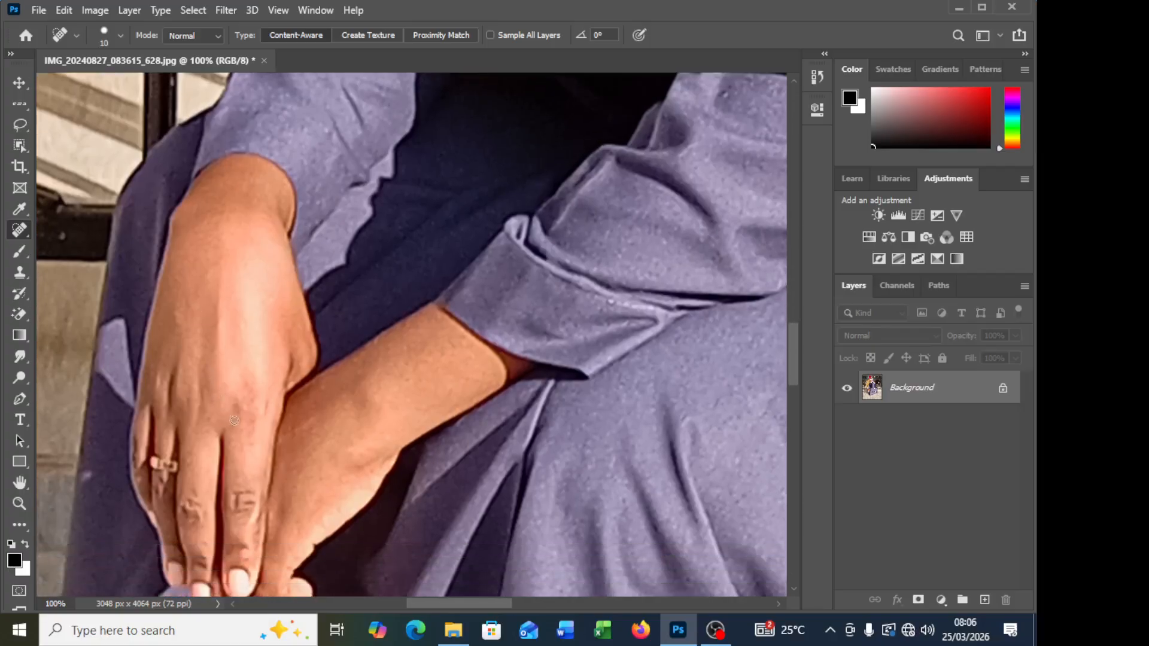
pyautogui.click(245, 430)
# Step: Heal the spots on the bare forearm and wrist below the rolled sleeve
pyautogui.scroll(-2, 311, 521)
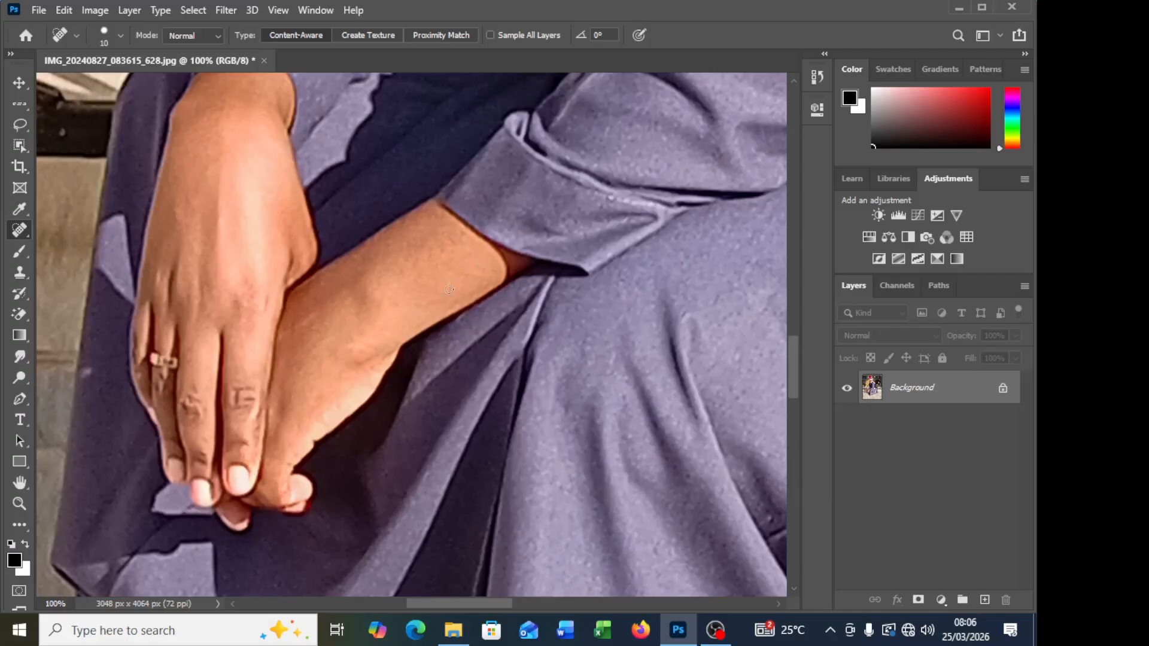
pyautogui.scroll(2, 624, 290)
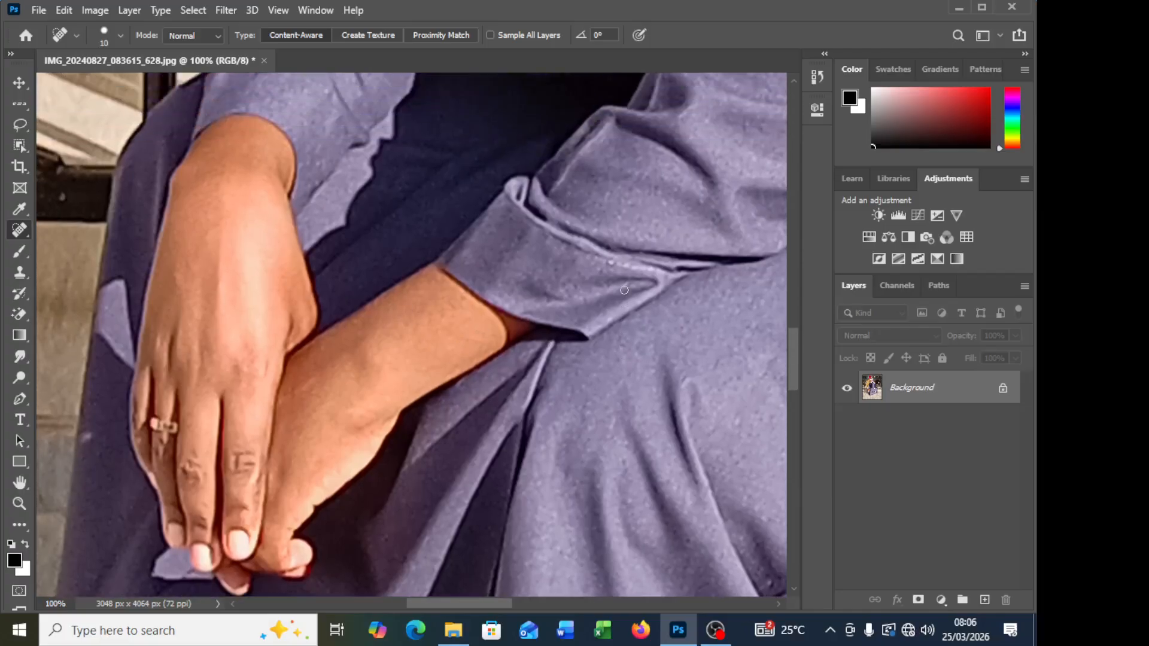
pyautogui.click(379, 302)
pyautogui.click(390, 399)
# Step: Heal the marks on the upper hand's wrist, back and knuckle area
pyautogui.scroll(1, 271, 331)
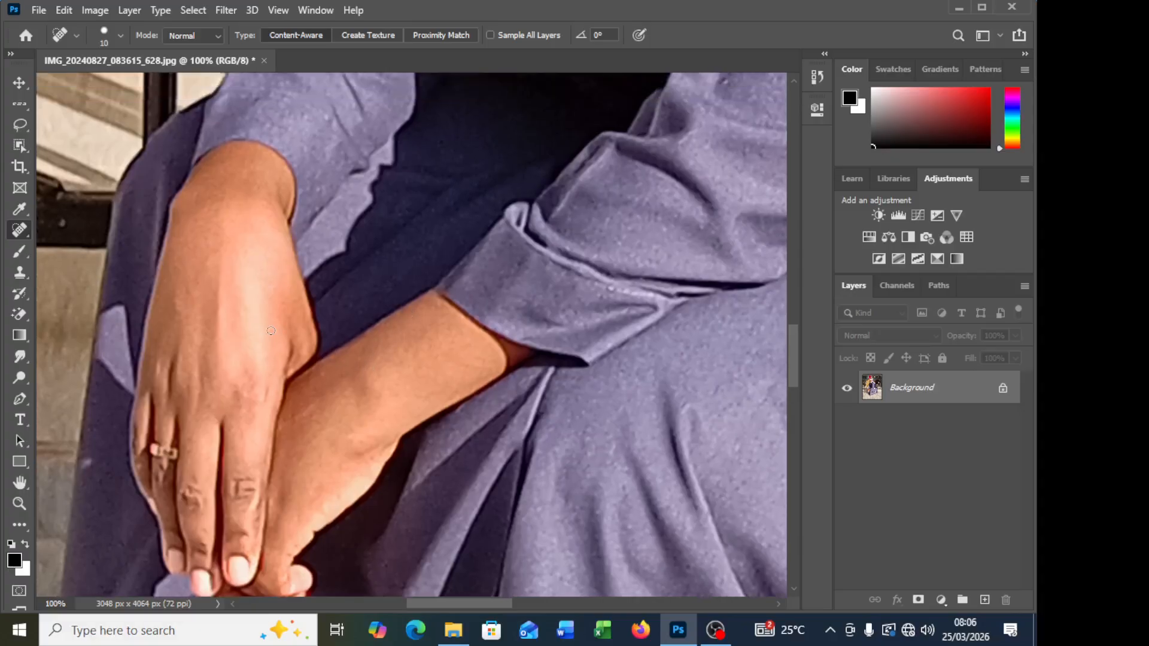
pyautogui.click(205, 263)
pyautogui.click(222, 160)
pyautogui.click(233, 390)
pyautogui.moveTo(225, 270)
pyautogui.mouseDown()
pyautogui.moveTo(226, 331)
pyautogui.moveTo(222, 269)
pyautogui.mouseUp()
# Step: Open the original IMG_20240827_083615_628 from USB Drive (D:) in Photos to compare it with the retouched full-figure portrait
pyautogui.scroll(1, 445, 387)
pyautogui.scroll(-5, 432, 374)
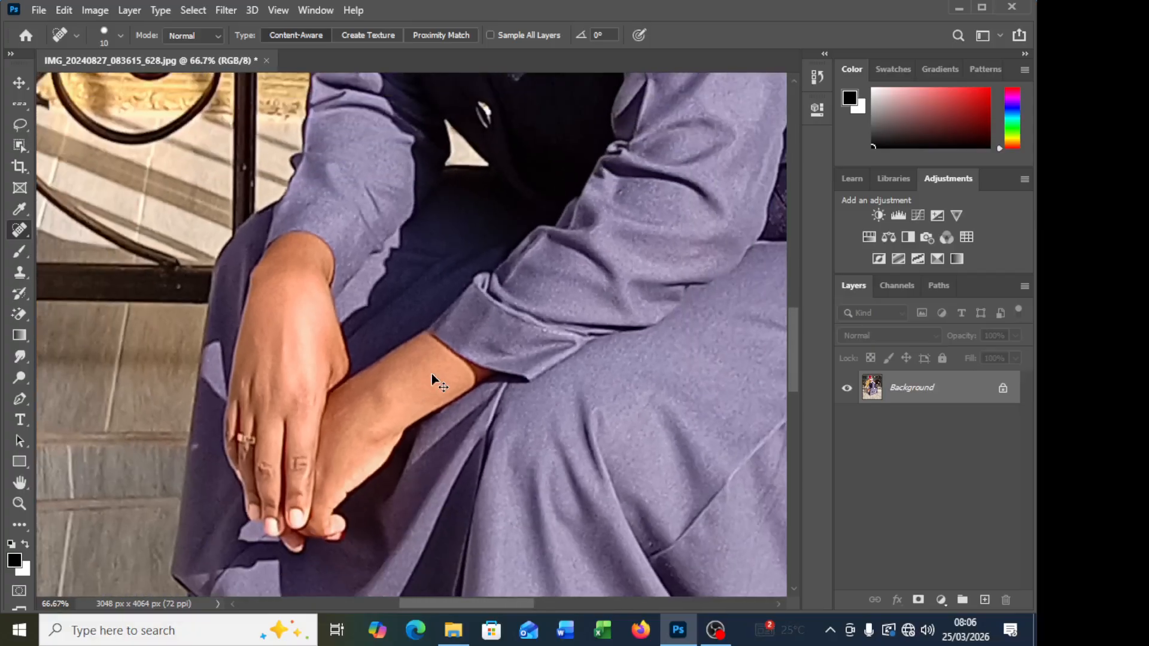
pyautogui.scroll(-1, 432, 374)
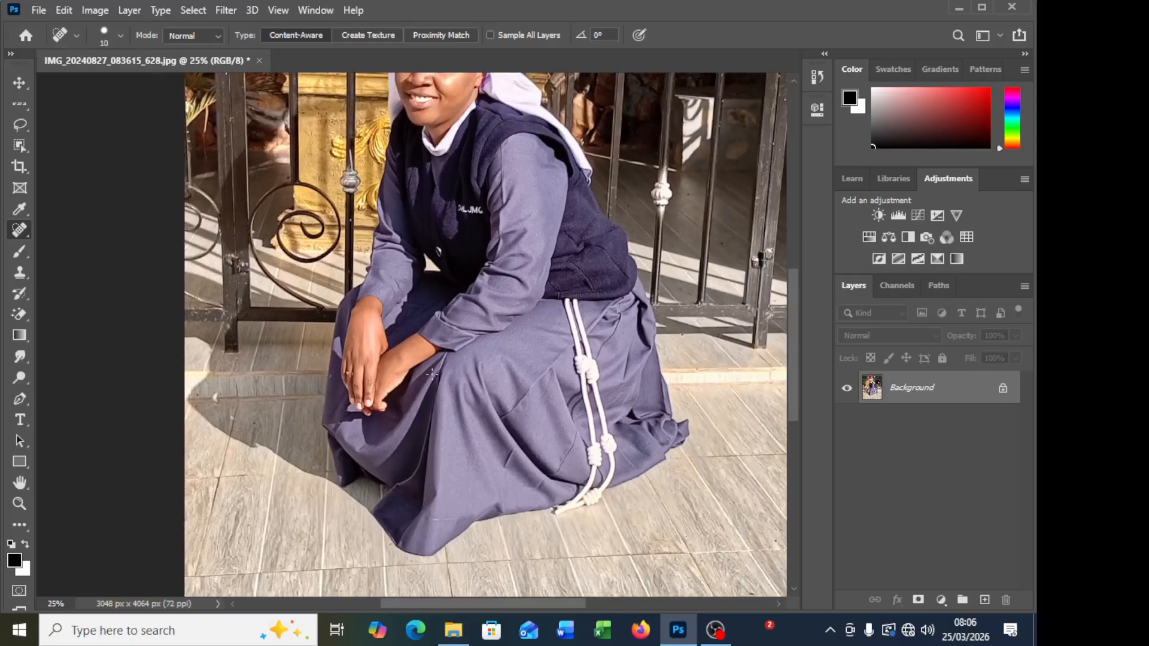
pyautogui.scroll(2, 406, 188)
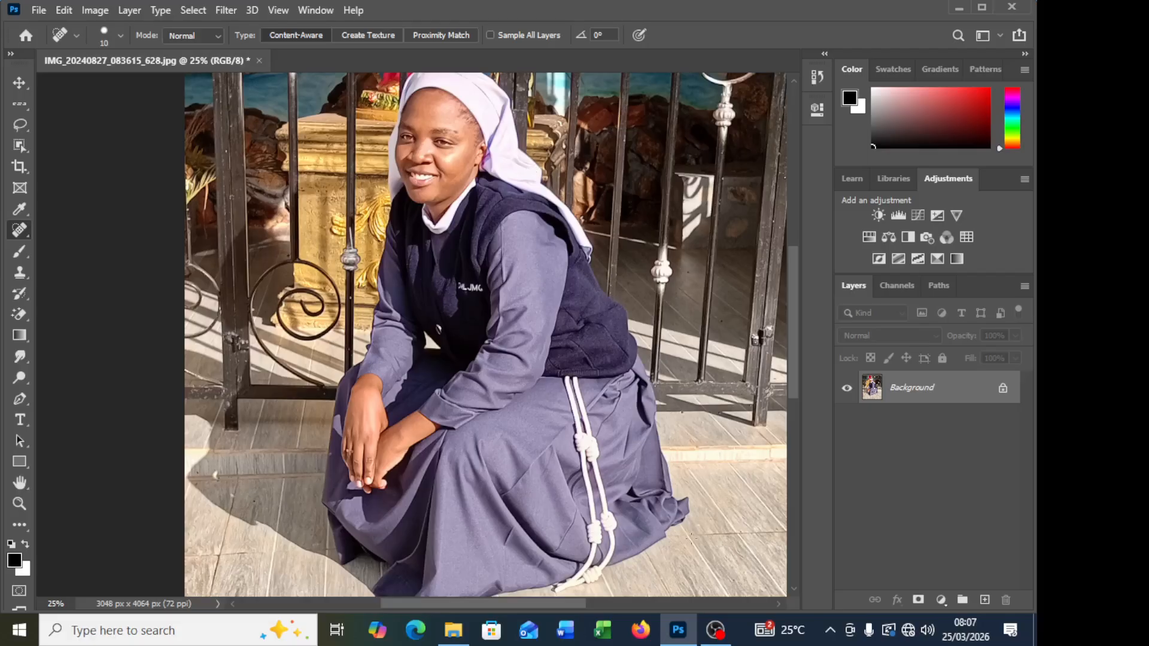
pyautogui.click(454, 629)
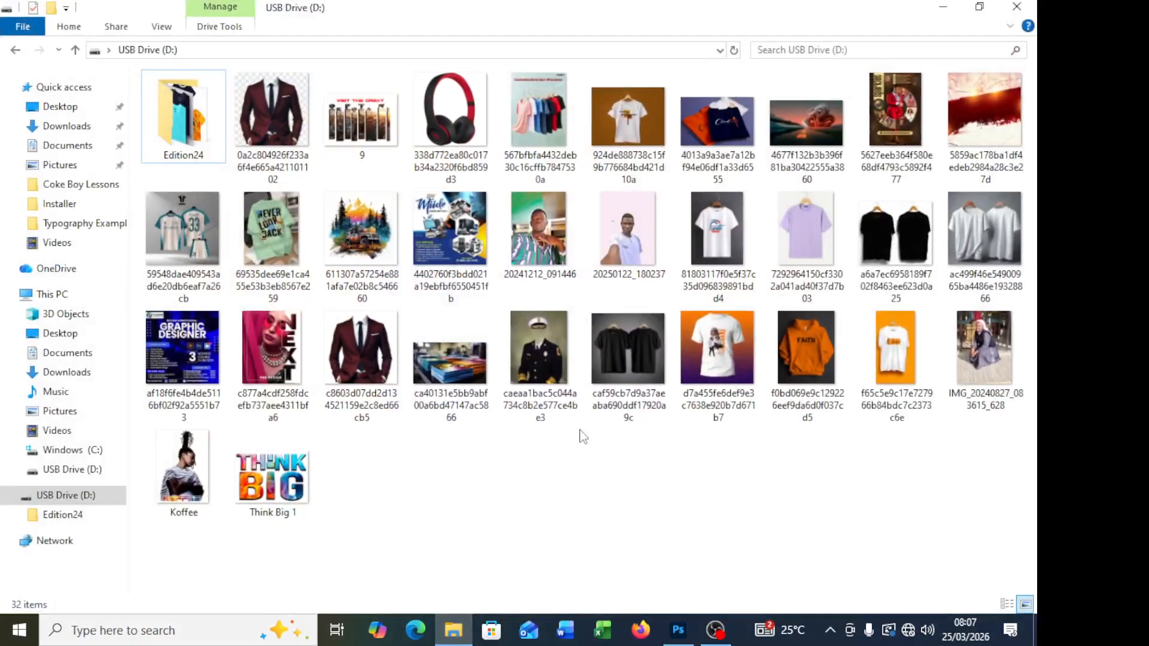
pyautogui.click(988, 350)
pyautogui.rightClick(987, 350)
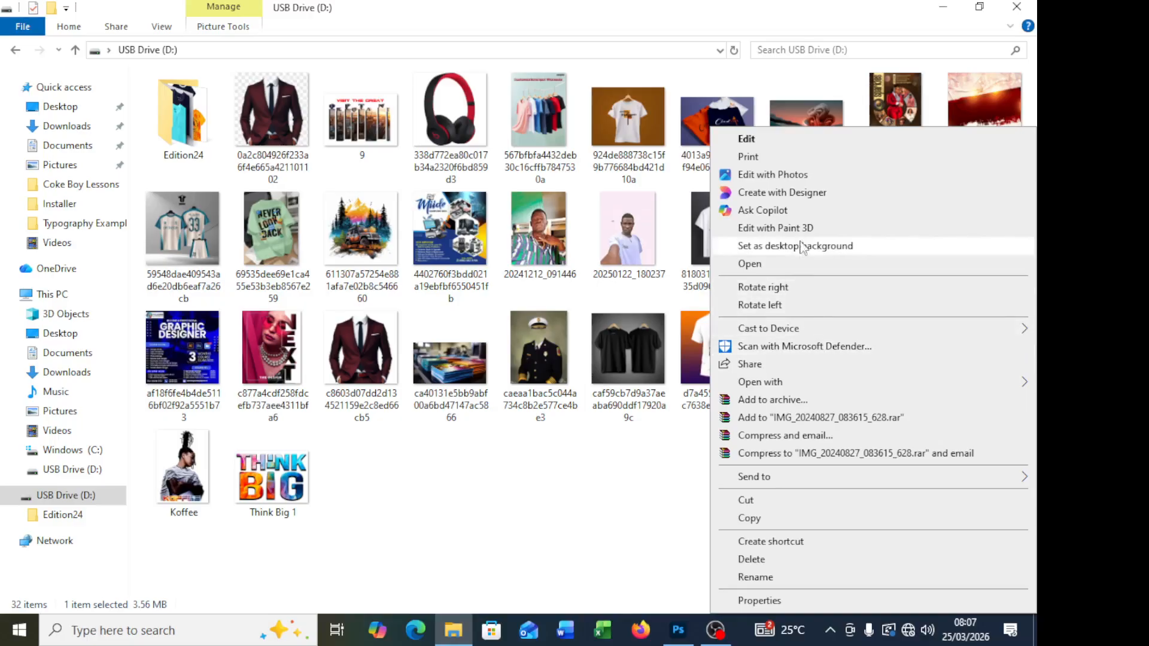
pyautogui.click(802, 175)
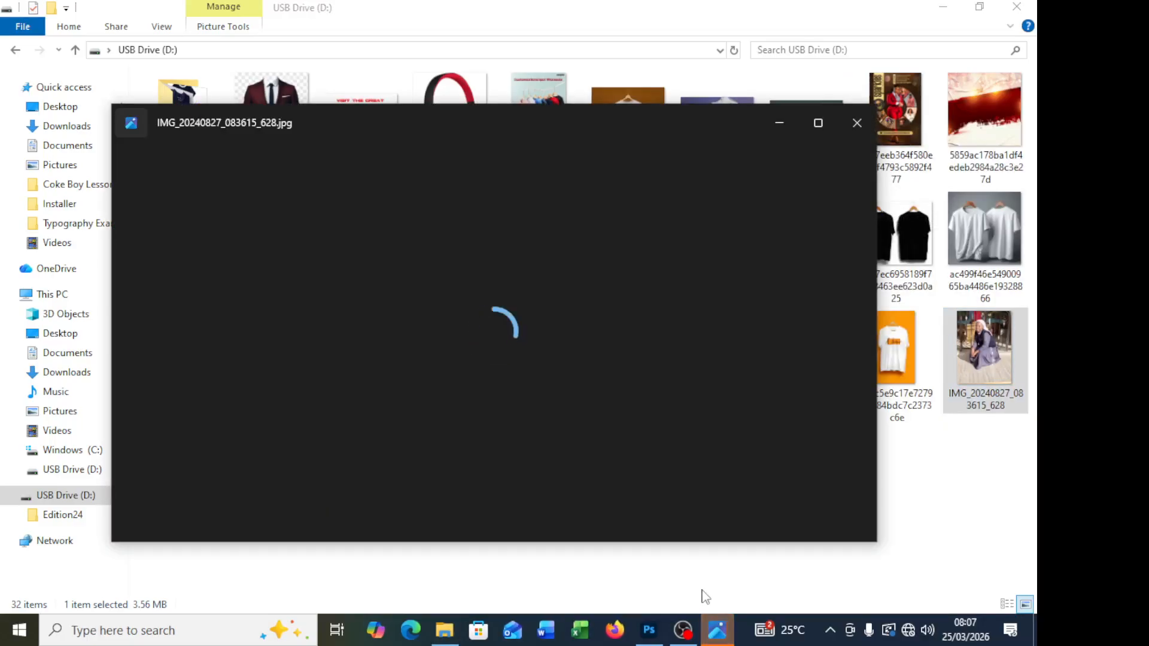
pyautogui.click(819, 120)
# Step: Try enlarging the original photo inside its crop frame, and undo the last change
pyautogui.scroll(3, 467, 195)
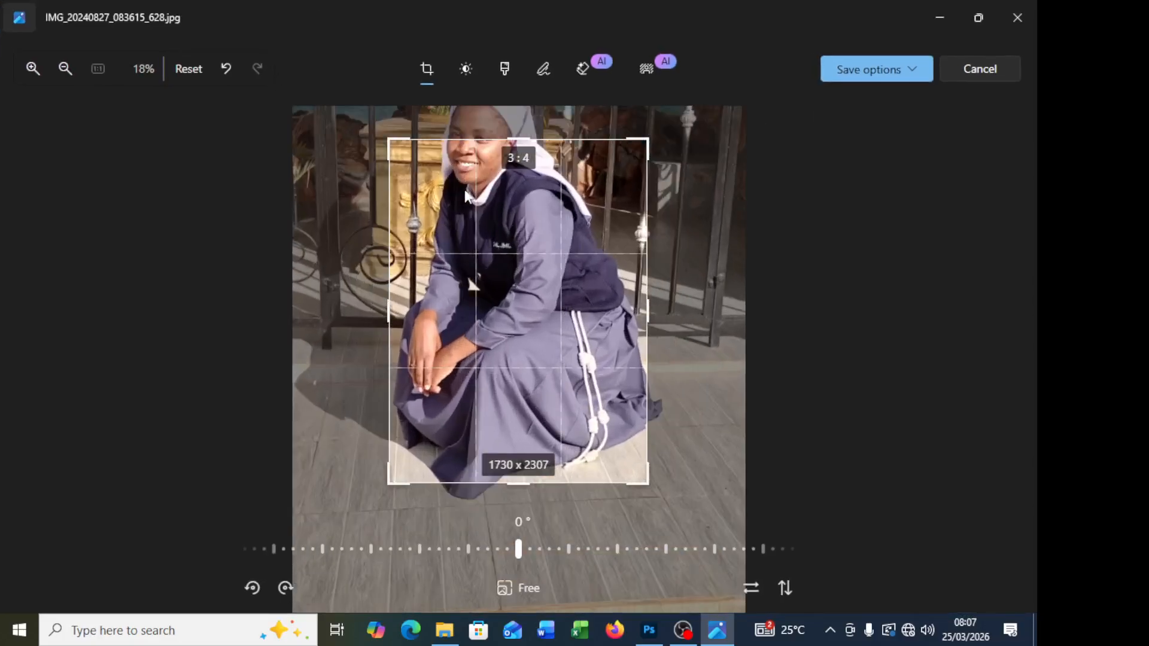
pyautogui.scroll(2, 466, 194)
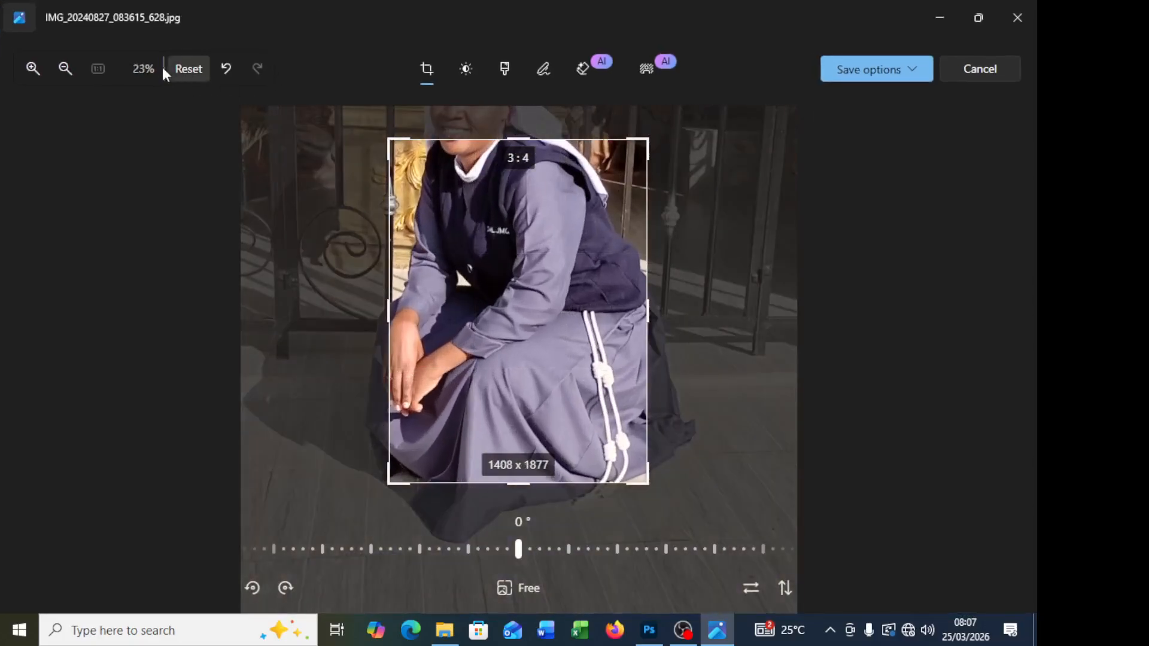
pyautogui.click(226, 70)
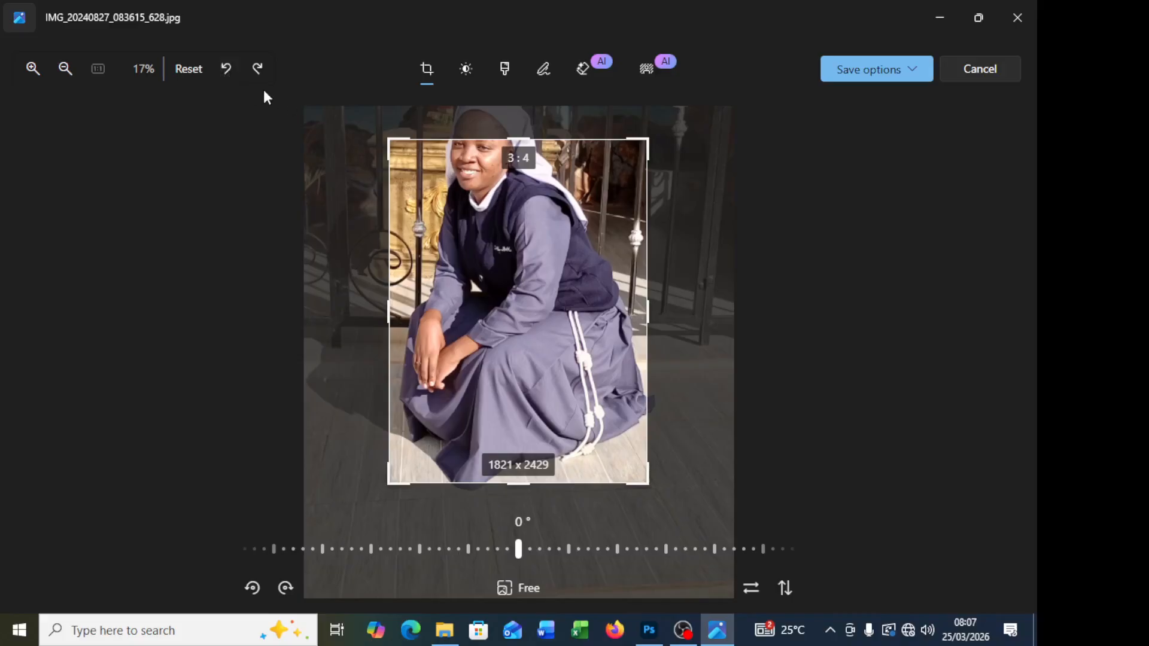
# Step: Try extending the original photo's crop frame upward and sideways around the seated figure to a 3:4 area
pyautogui.click(203, 69)
pyautogui.click(568, 368)
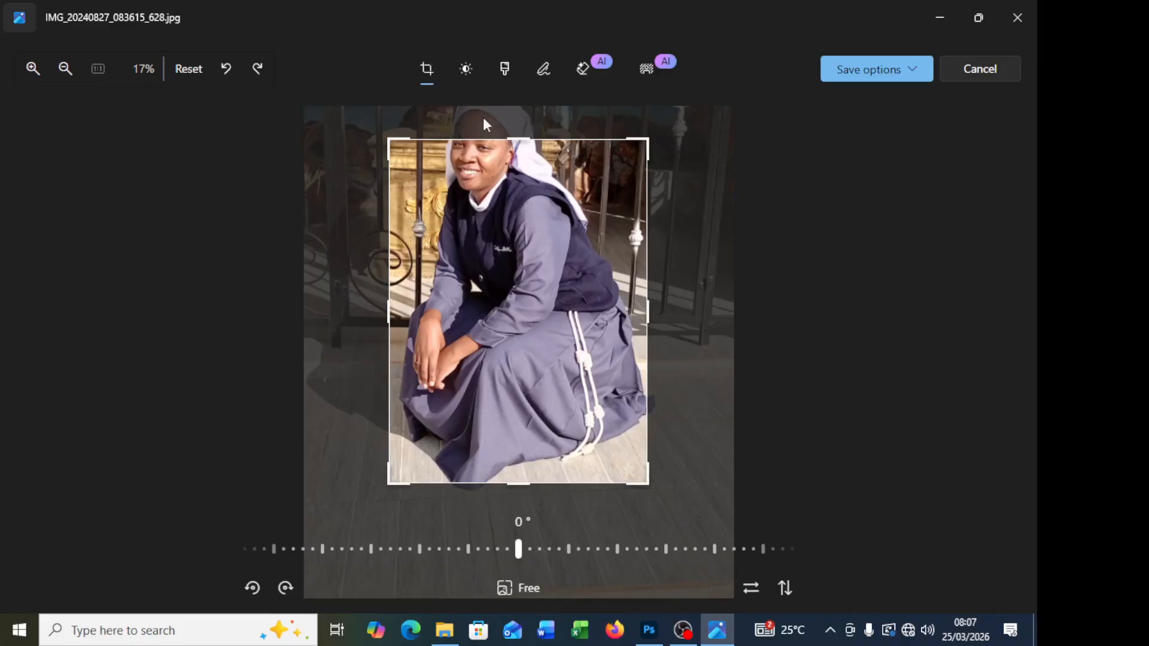
pyautogui.moveTo(516, 137); pyautogui.dragTo(514, 120)
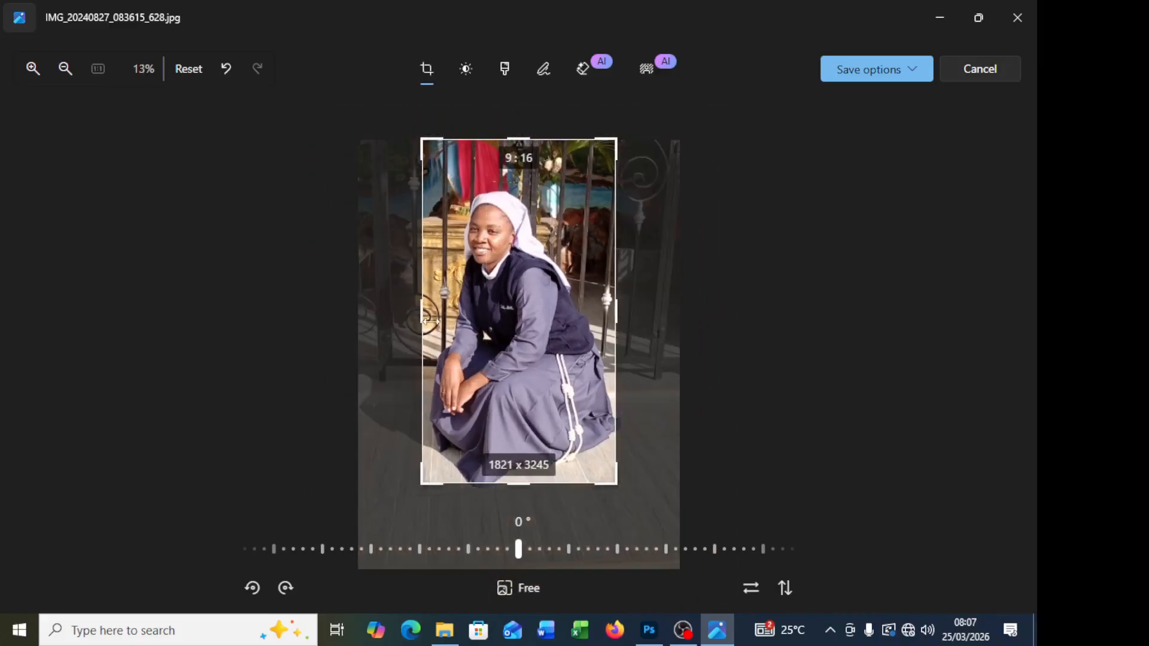
pyautogui.moveTo(421, 317); pyautogui.dragTo(382, 315)
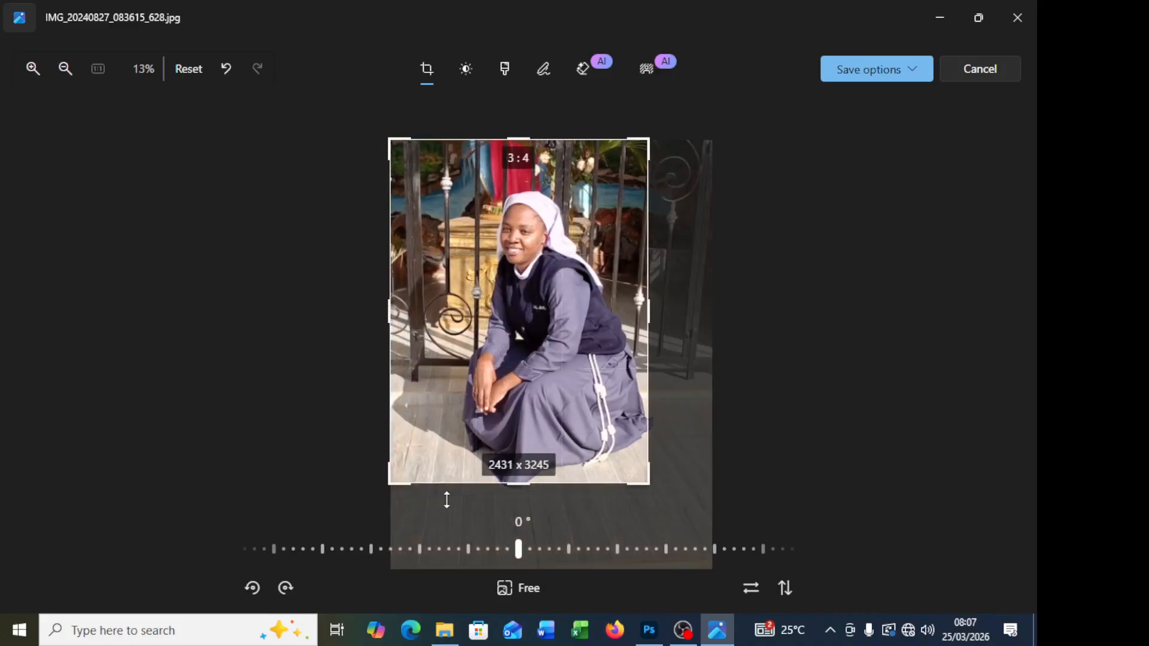
pyautogui.click(529, 589)
pyautogui.click(528, 585)
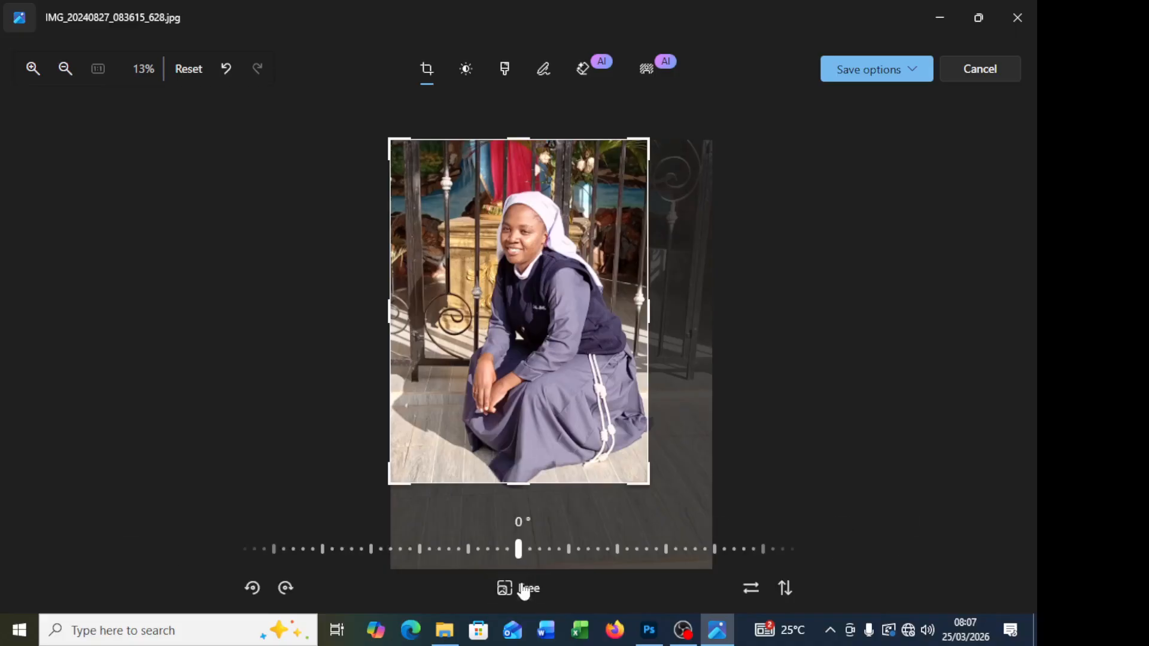
pyautogui.click(263, 596)
pyautogui.click(263, 595)
pyautogui.click(263, 596)
pyautogui.click(265, 597)
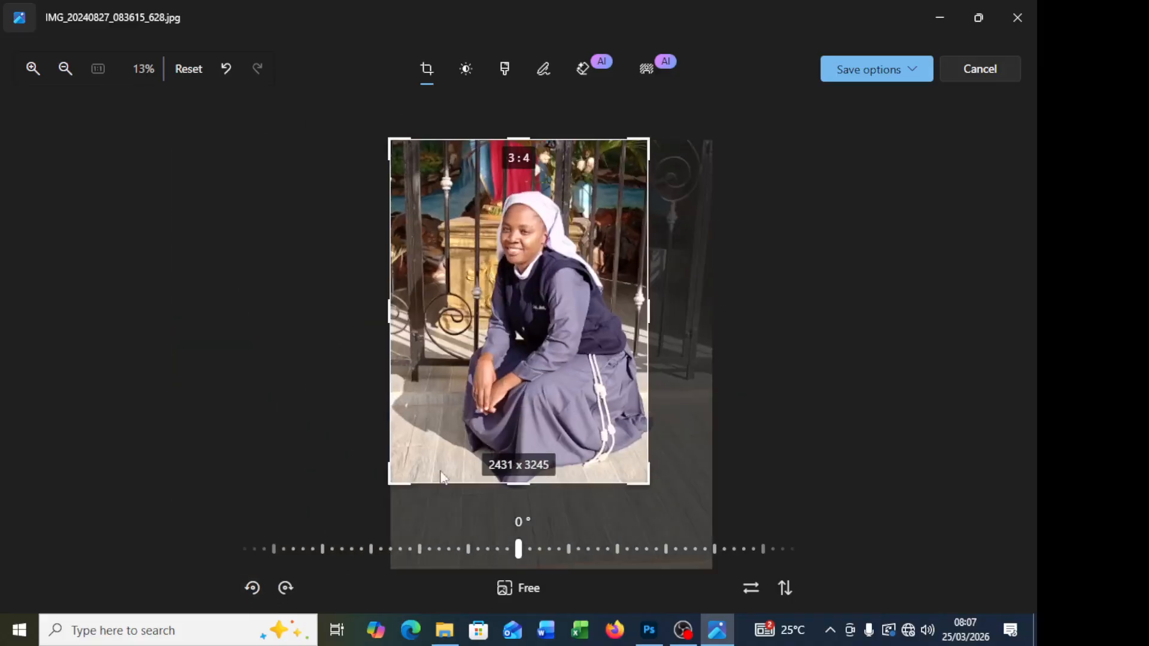
pyautogui.scroll(3, 566, 240)
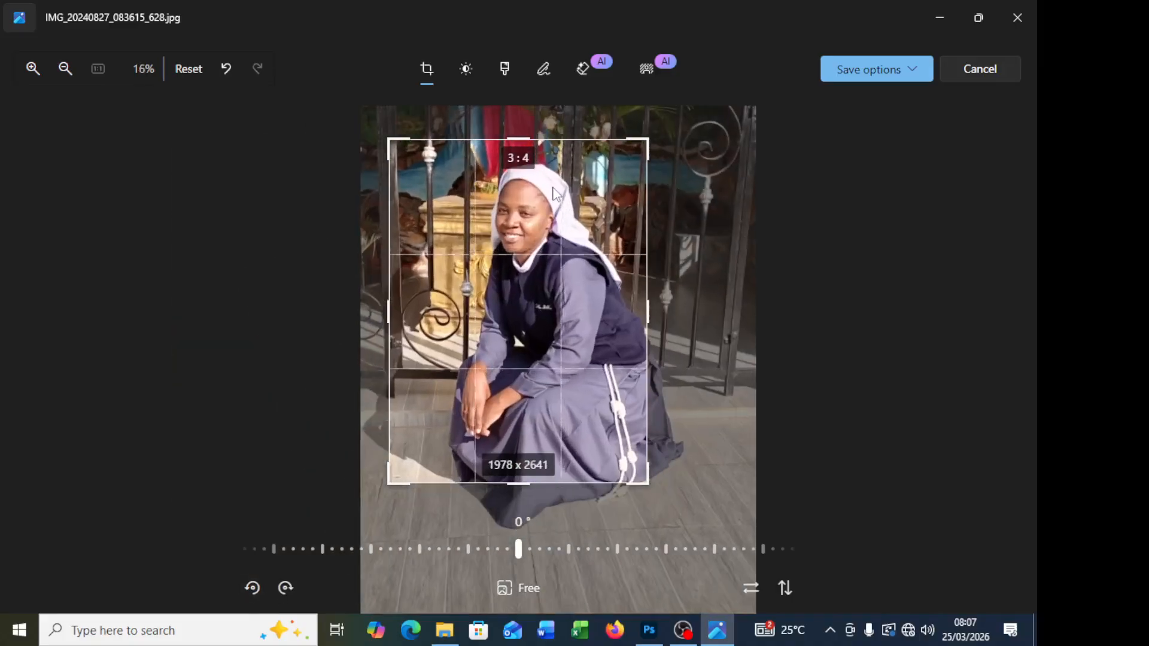
pyautogui.scroll(-3, 566, 239)
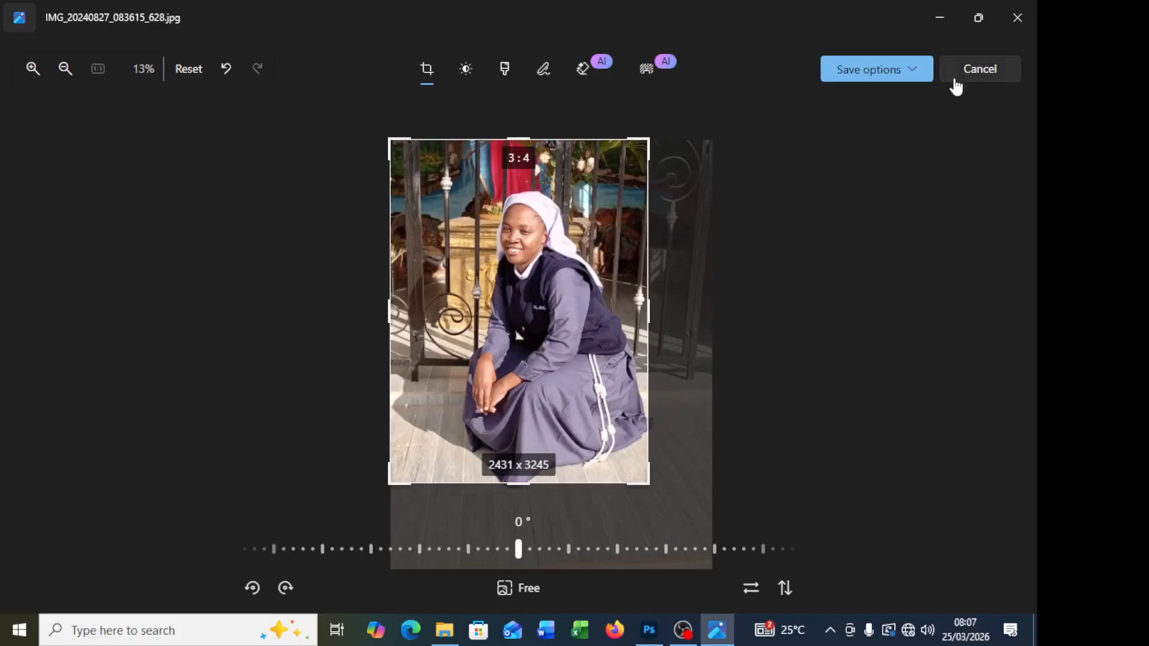
# Step: Leave the crop editor of the original photo without saving the changes
pyautogui.click(931, 72)
pyautogui.click(982, 73)
pyautogui.click(982, 73)
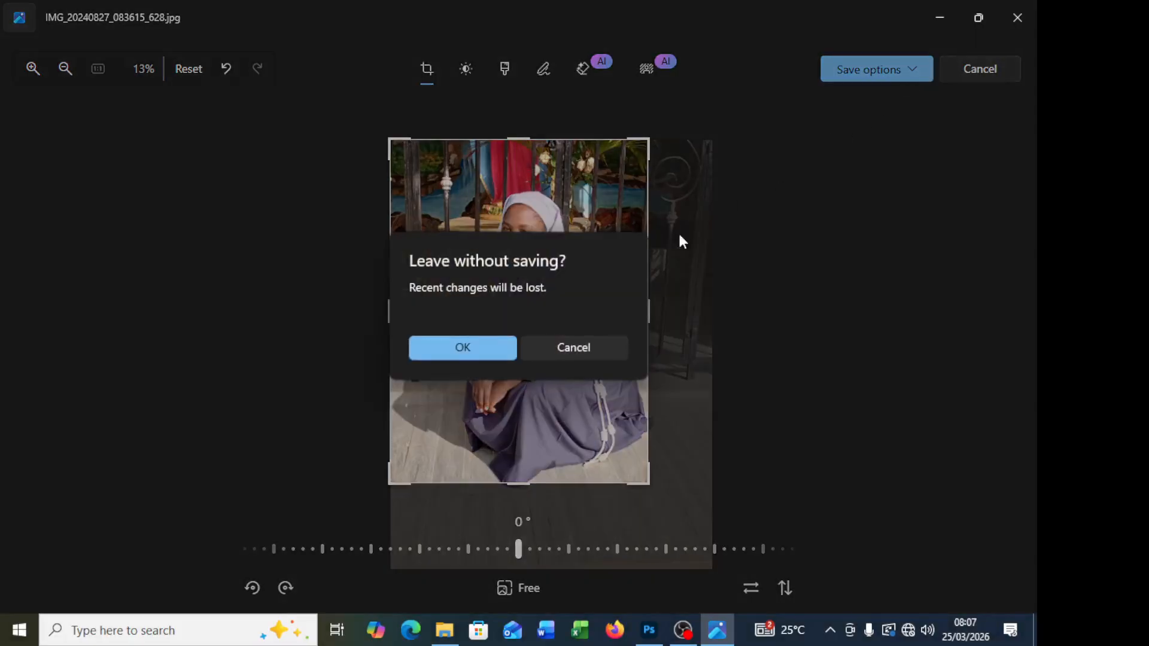
pyautogui.click(459, 349)
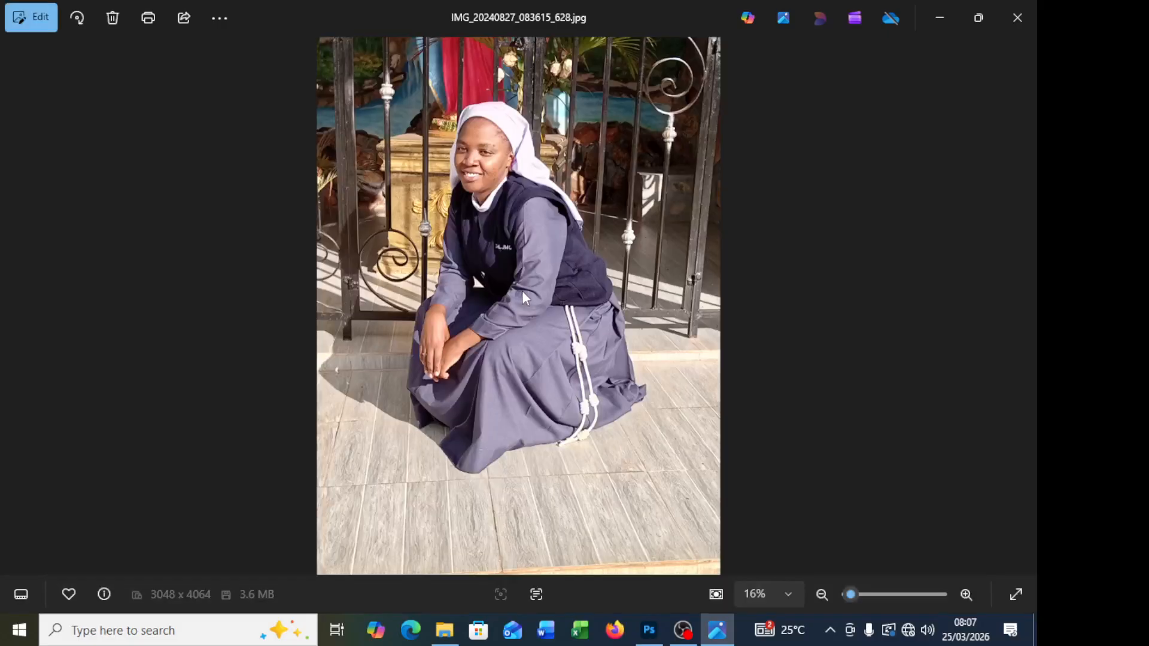
# Step: Examine the face close up in the original photo, and switch to Photoshop to examine the same area of the retouched portrait
pyautogui.scroll(5, 515, 144)
pyautogui.scroll(4, 418, 141)
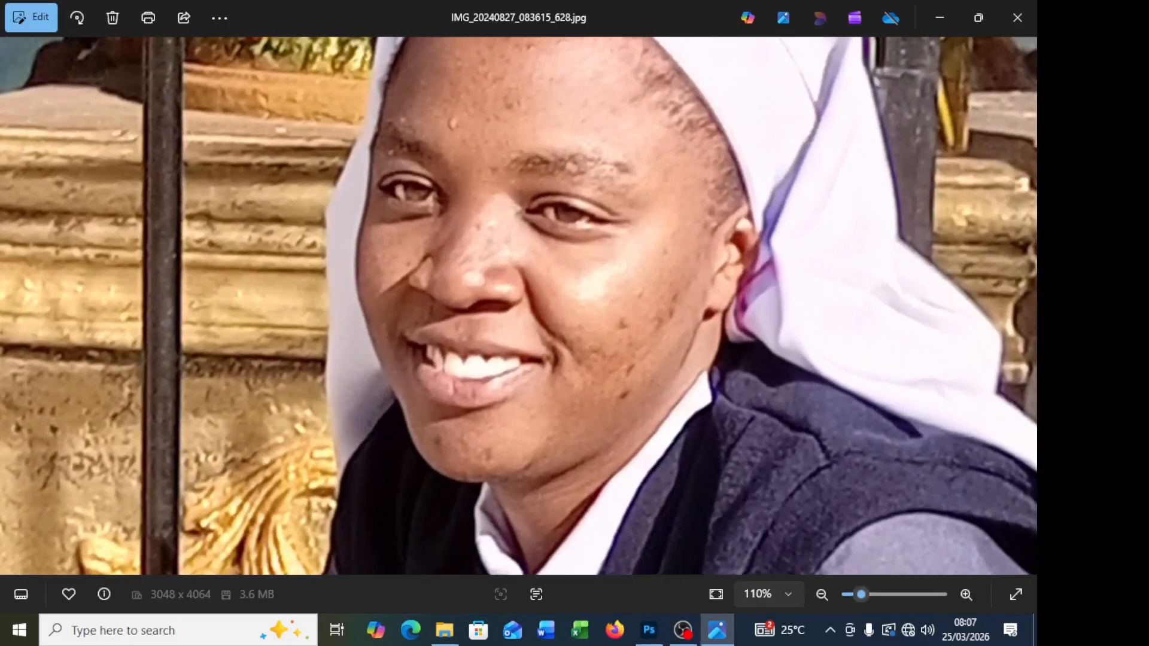
pyautogui.click(649, 630)
pyautogui.scroll(2, 405, 126)
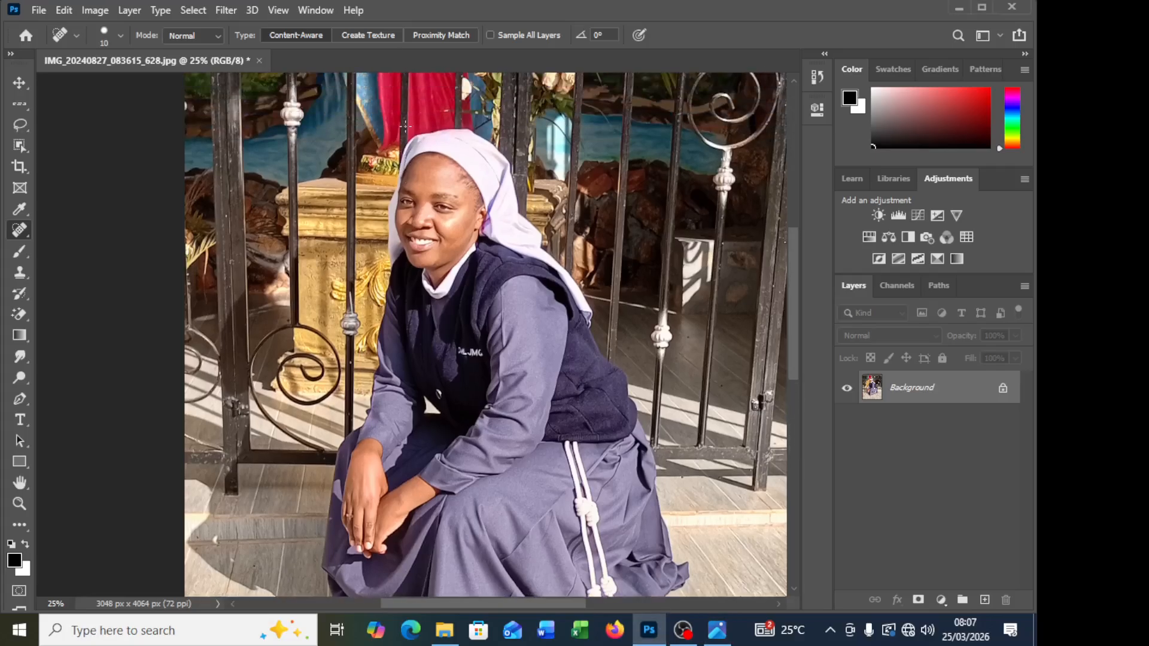
pyautogui.scroll(4, 404, 126)
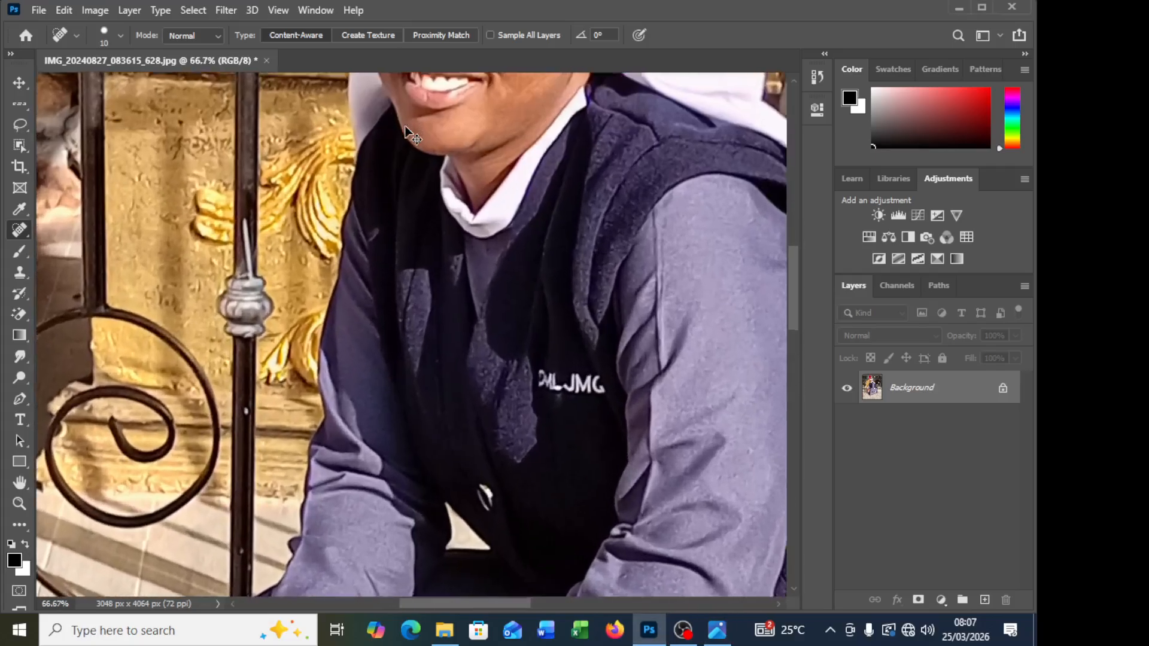
pyautogui.scroll(10, 406, 126)
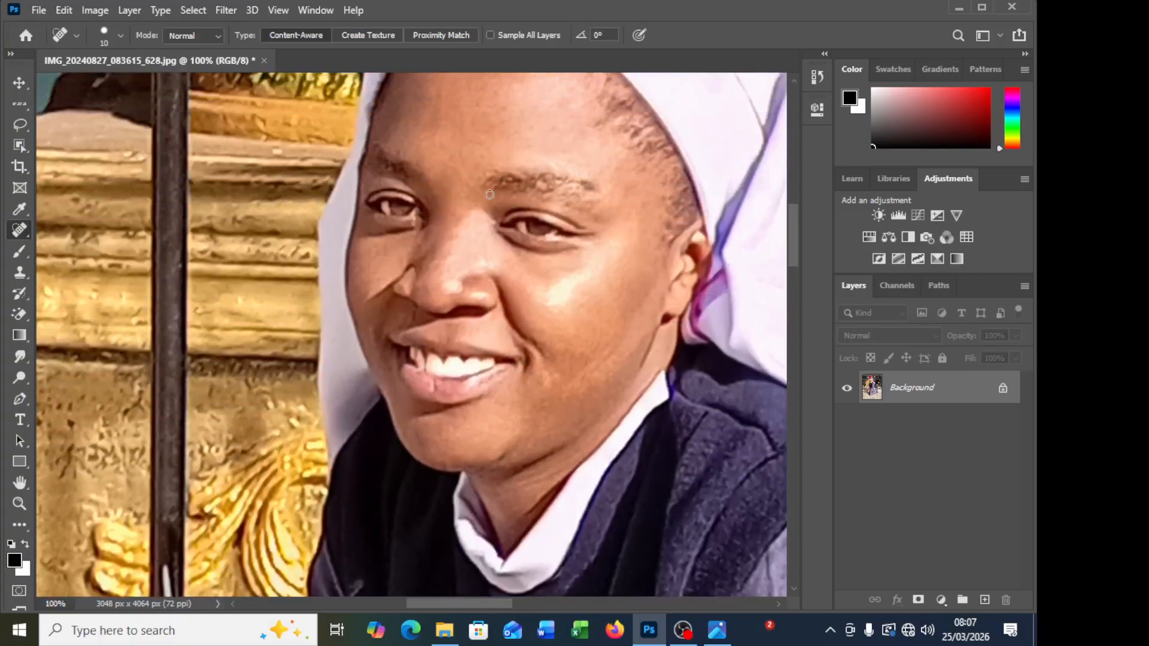
pyautogui.hscroll(4, 502, 205)
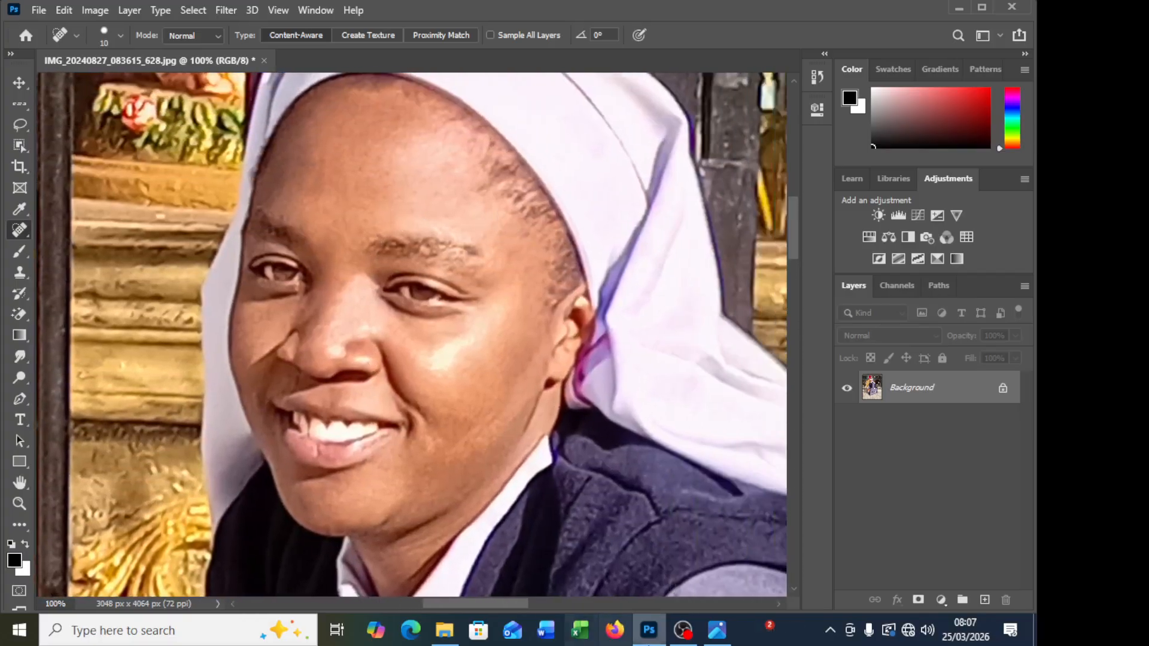
# Step: Compare the facial skin in the original photo in Photos once more, and return to the retouched version in Photoshop
pyautogui.click(717, 629)
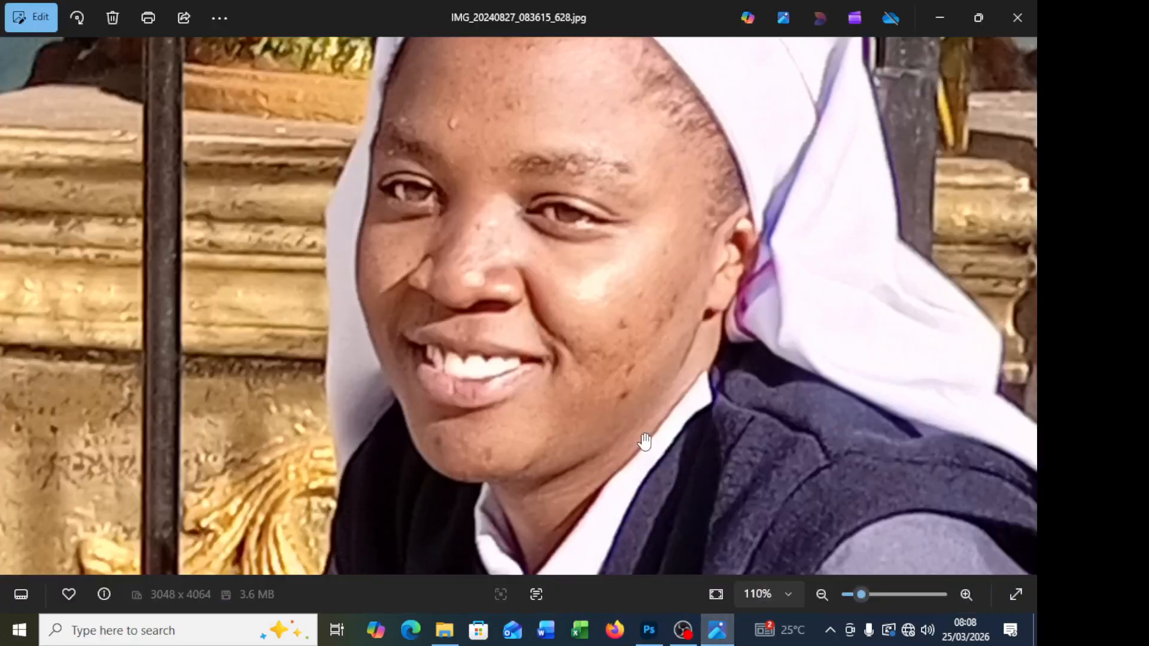
pyautogui.scroll(2, 647, 443)
pyautogui.scroll(-2, 645, 440)
pyautogui.click(650, 629)
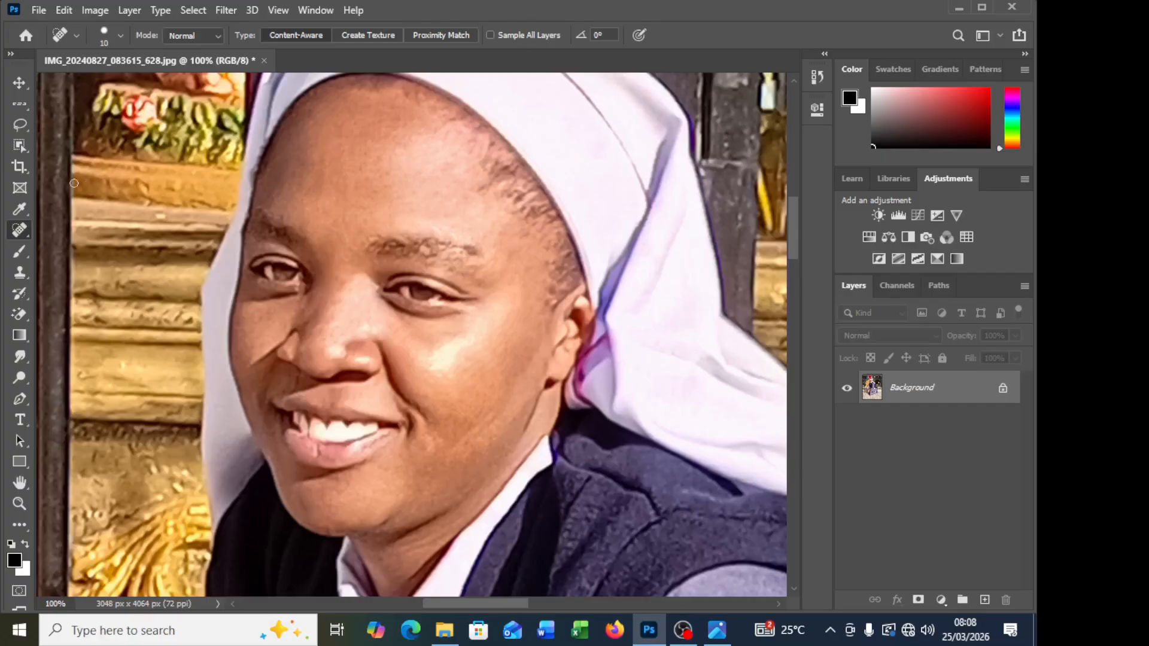
# Step: Duplicate the Background layer with the Move tool active, and merge the copy back down into the Background
pyautogui.click(19, 83)
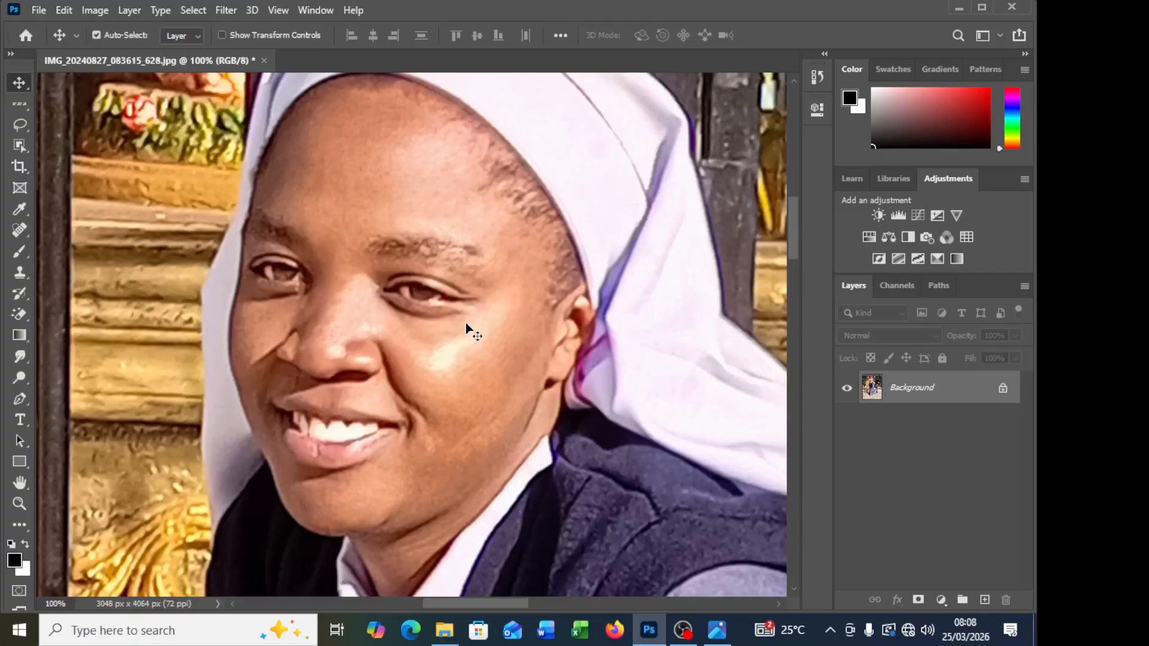
pyautogui.press('ctrl')
pyautogui.hotkey('ctrl', 'j')
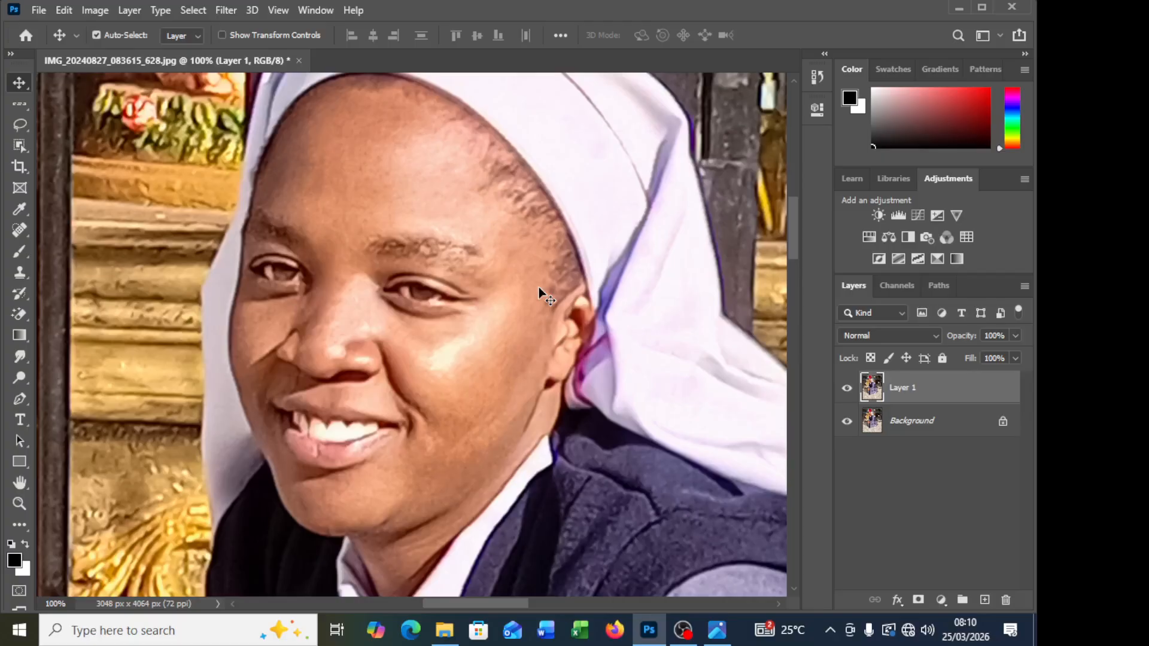
pyautogui.press('ctrl')
pyautogui.hotkey('ctrl', 'e')
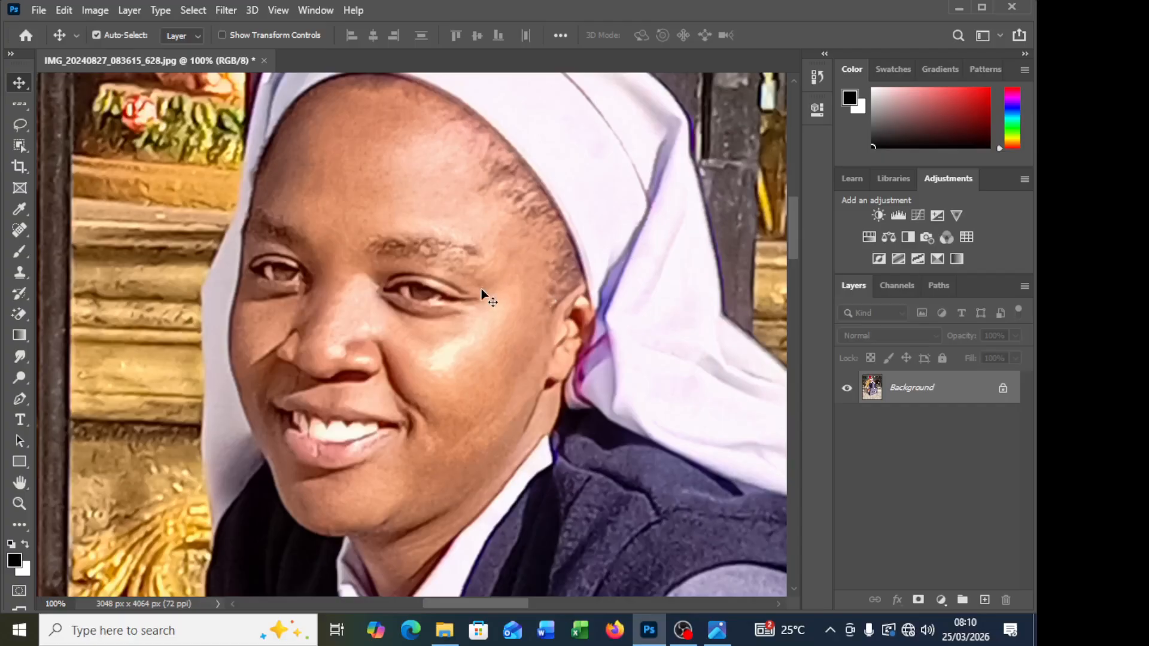
# Step: Examine the retouched portrait as a full figure and close up on the face
pyautogui.scroll(1, 473, 292)
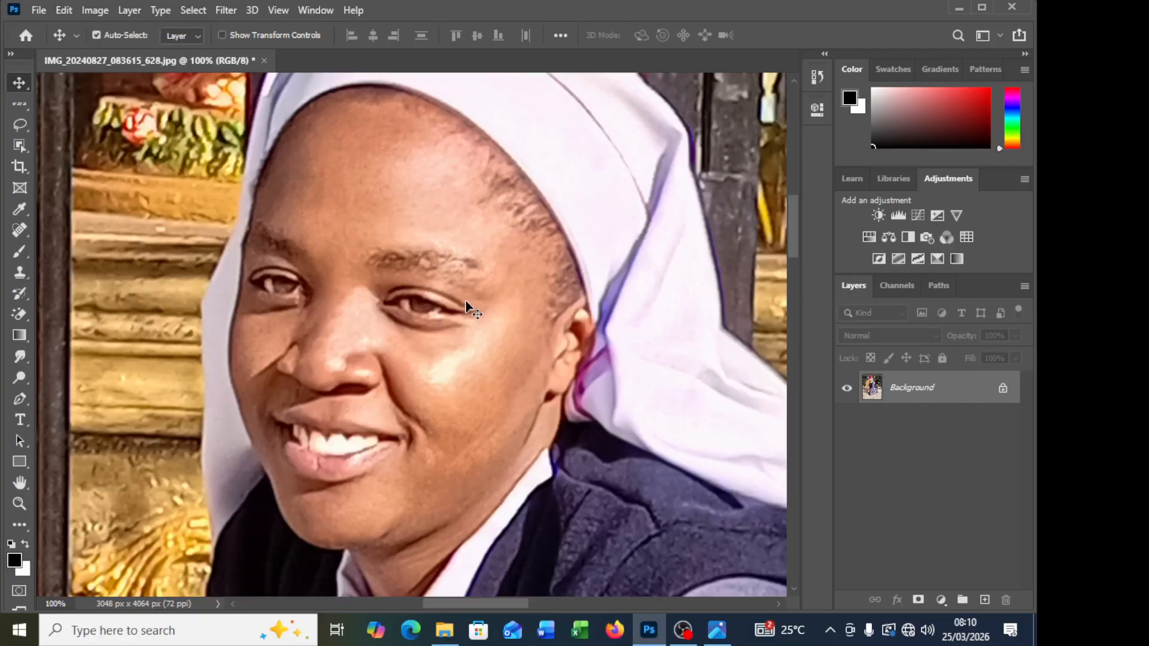
pyautogui.hotkey('ctrl', '-')
pyautogui.hotkey('ctrl', '-')
pyautogui.hotkey('ctrl', '-')
pyautogui.hotkey('ctrl', '-')
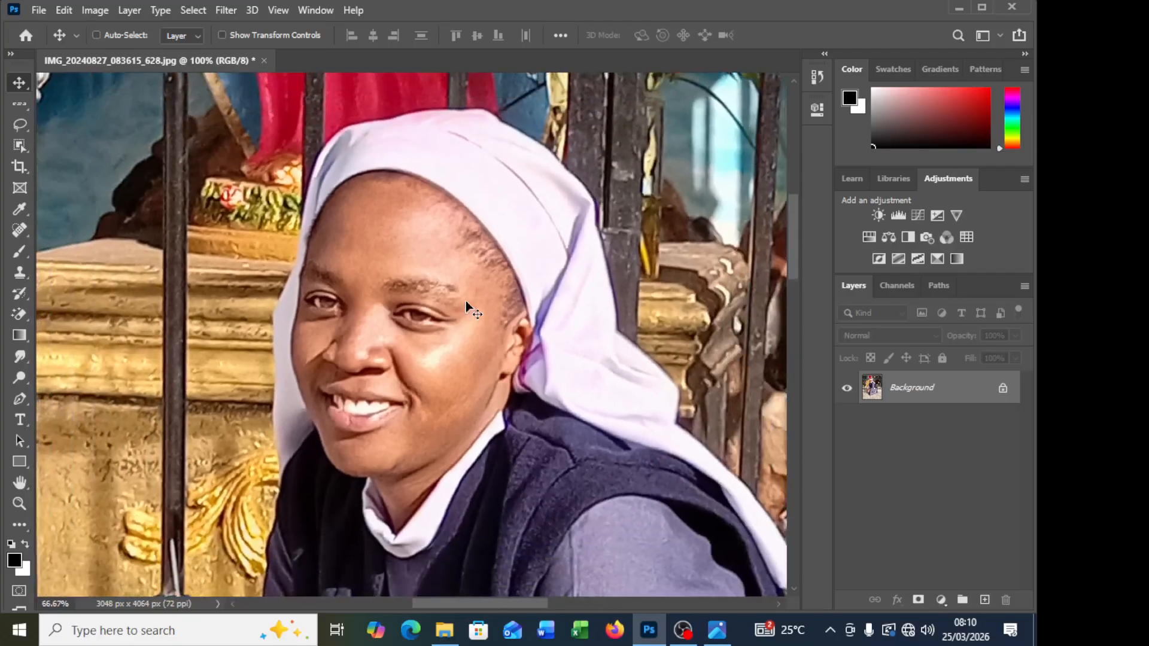
pyautogui.hotkey('ctrl', '-')
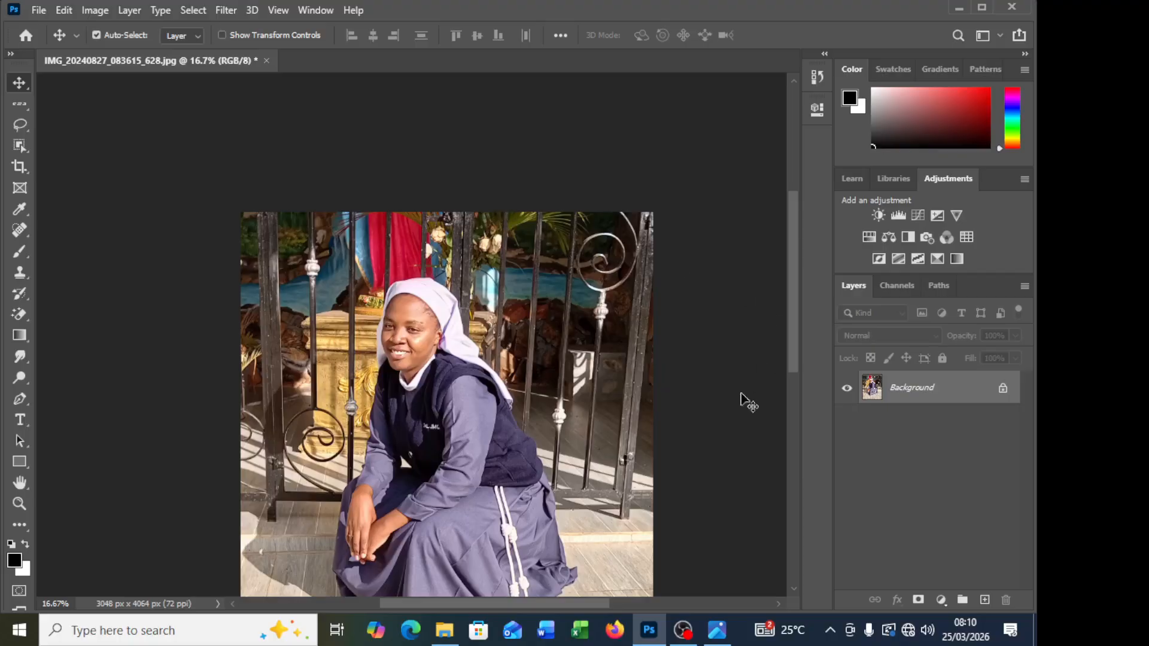
pyautogui.scroll(-3, 681, 490)
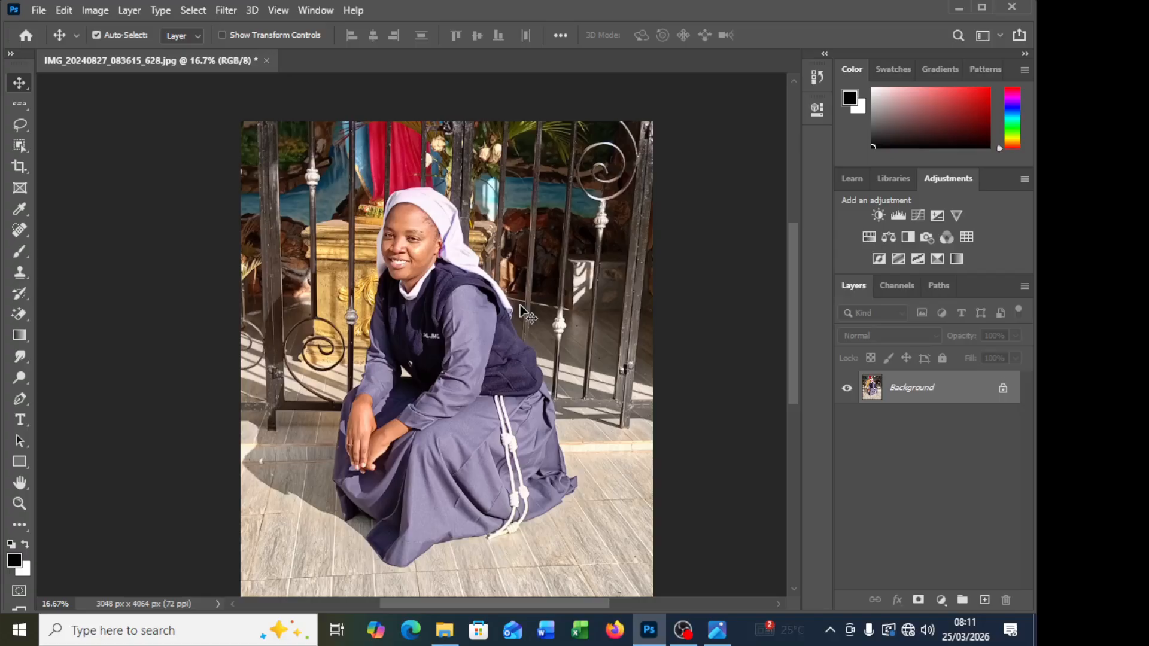
pyautogui.hotkey('ctrl', '+')
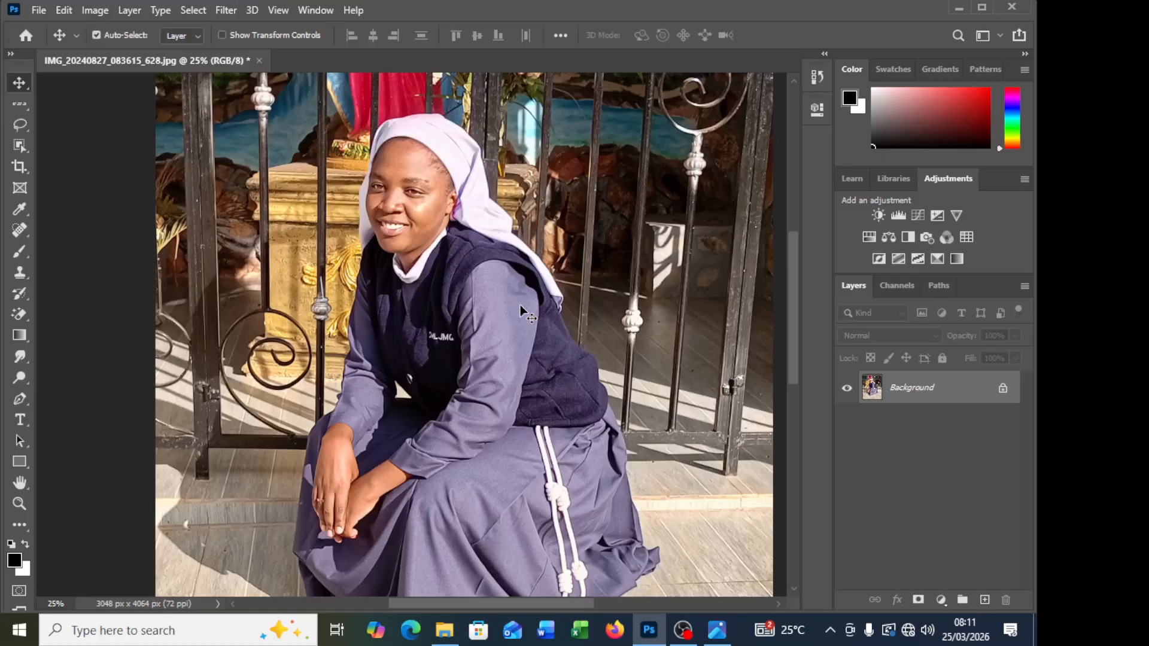
pyautogui.scroll(3, 519, 304)
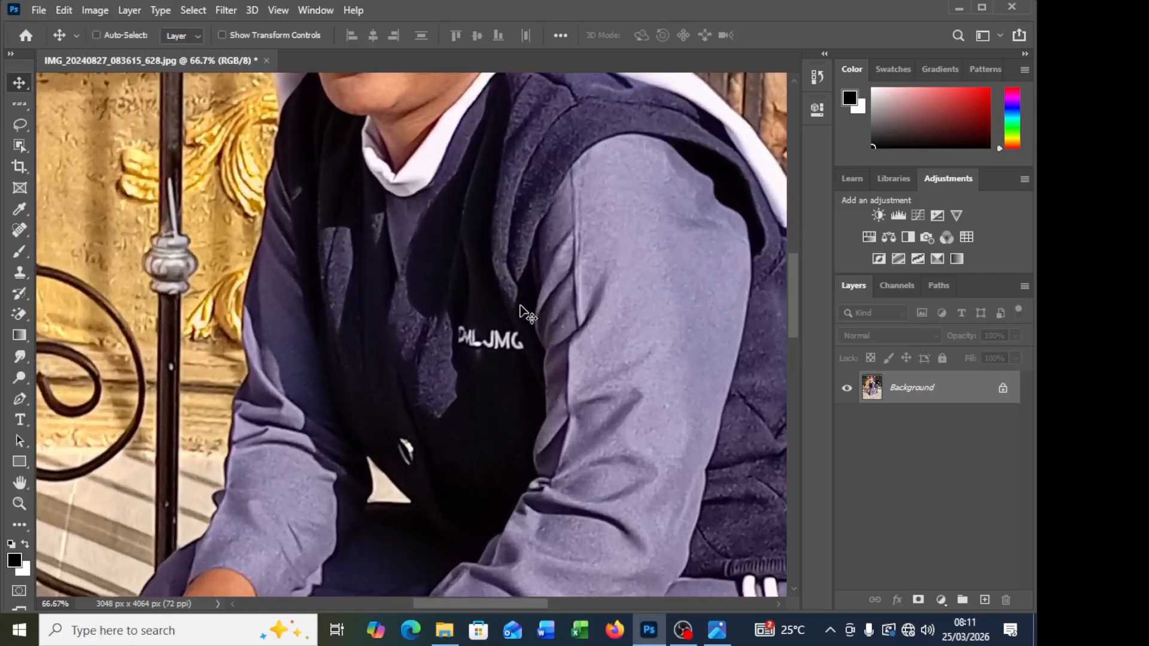
pyautogui.scroll(4, 342, 261)
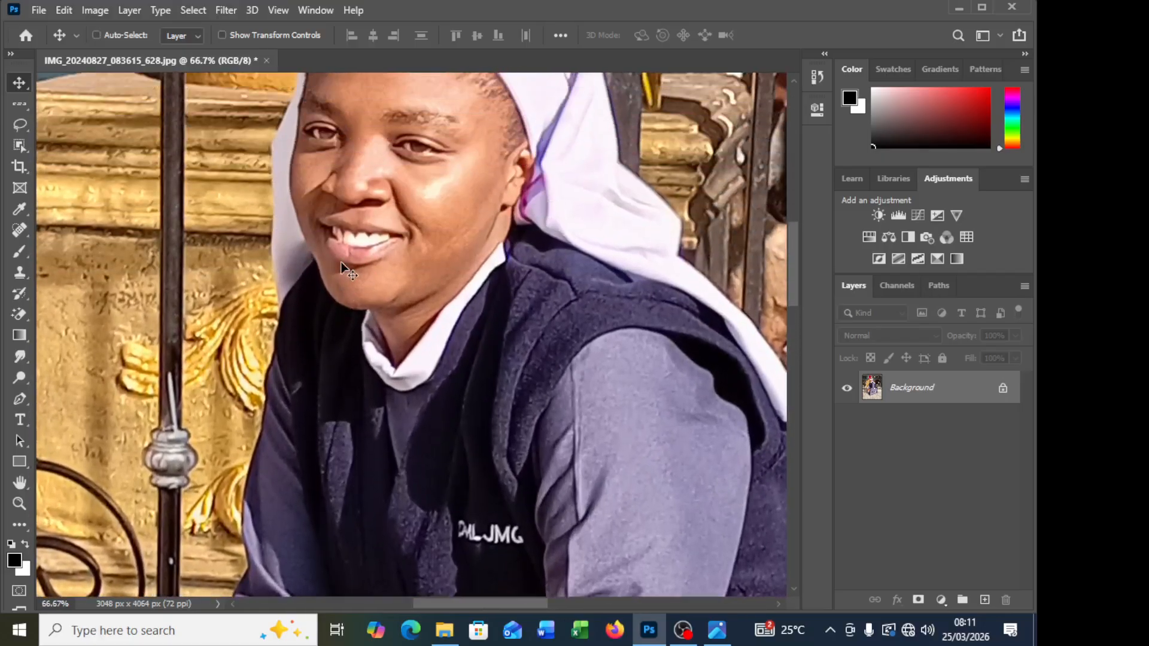
pyautogui.scroll(1, 340, 261)
pyautogui.scroll(4, 338, 263)
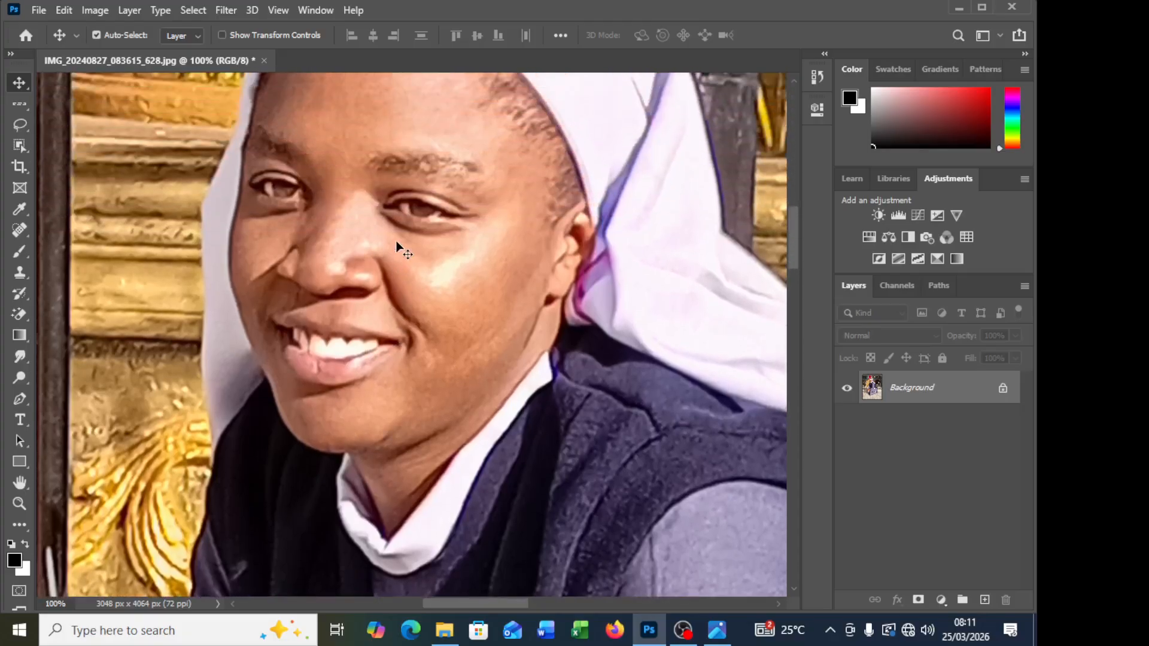
pyautogui.scroll(1, 396, 243)
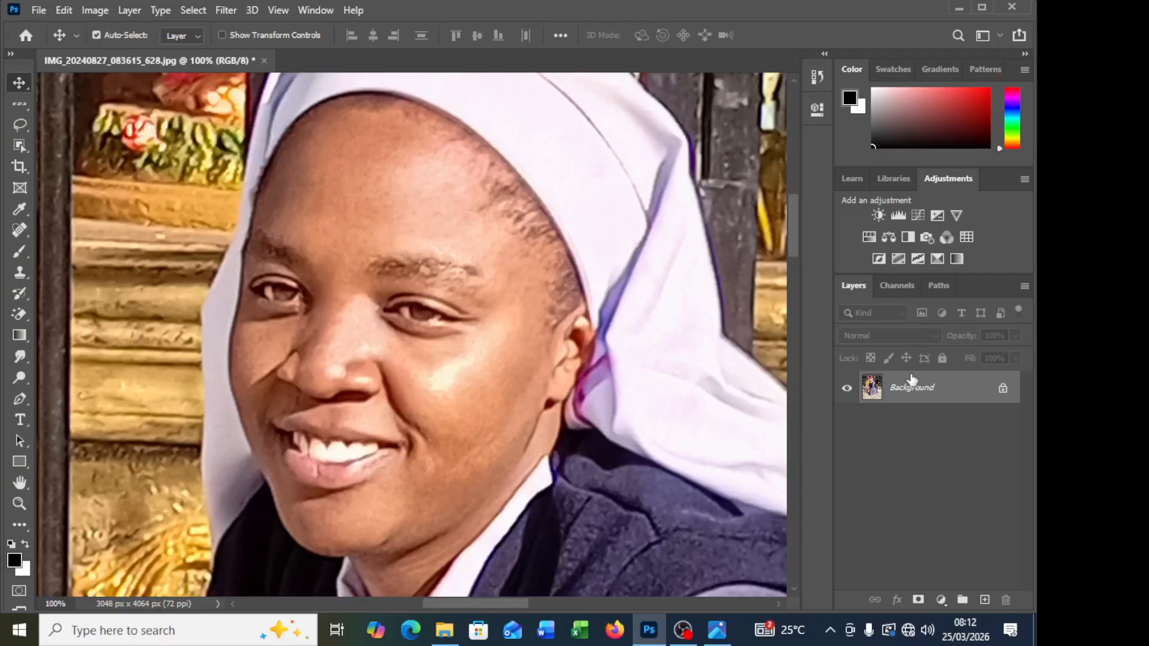
# Step: Duplicate the Background layer and delete the copy, and undo a second duplication of the layer
pyautogui.moveTo(957, 390); pyautogui.dragTo(988, 600)
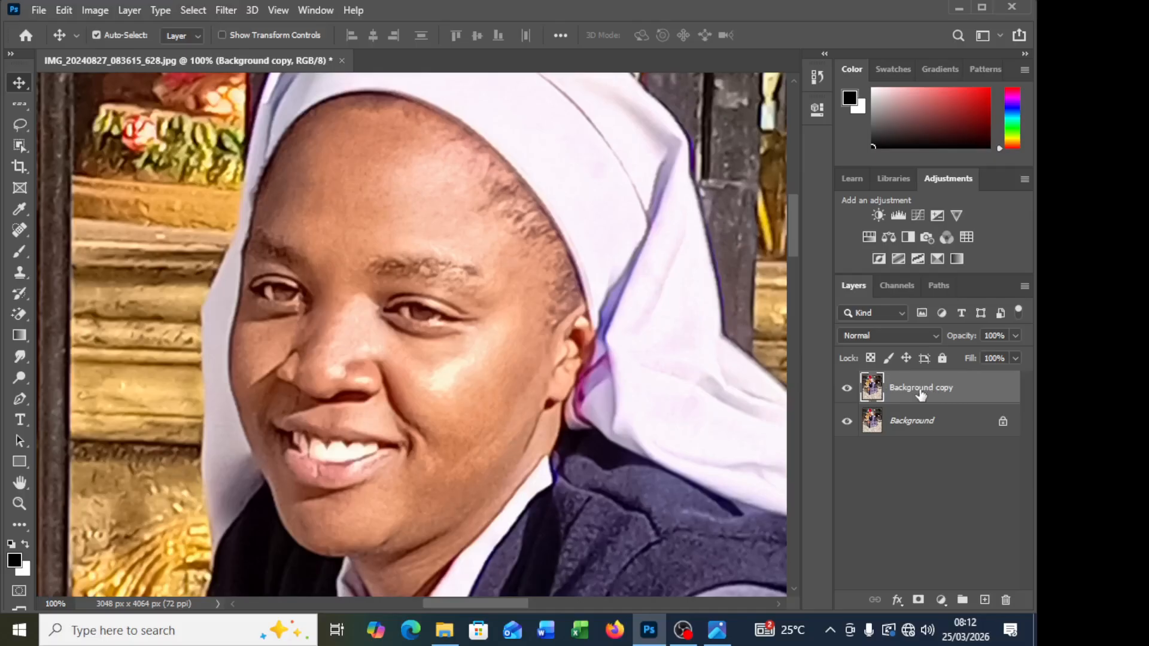
pyautogui.press('Delete')
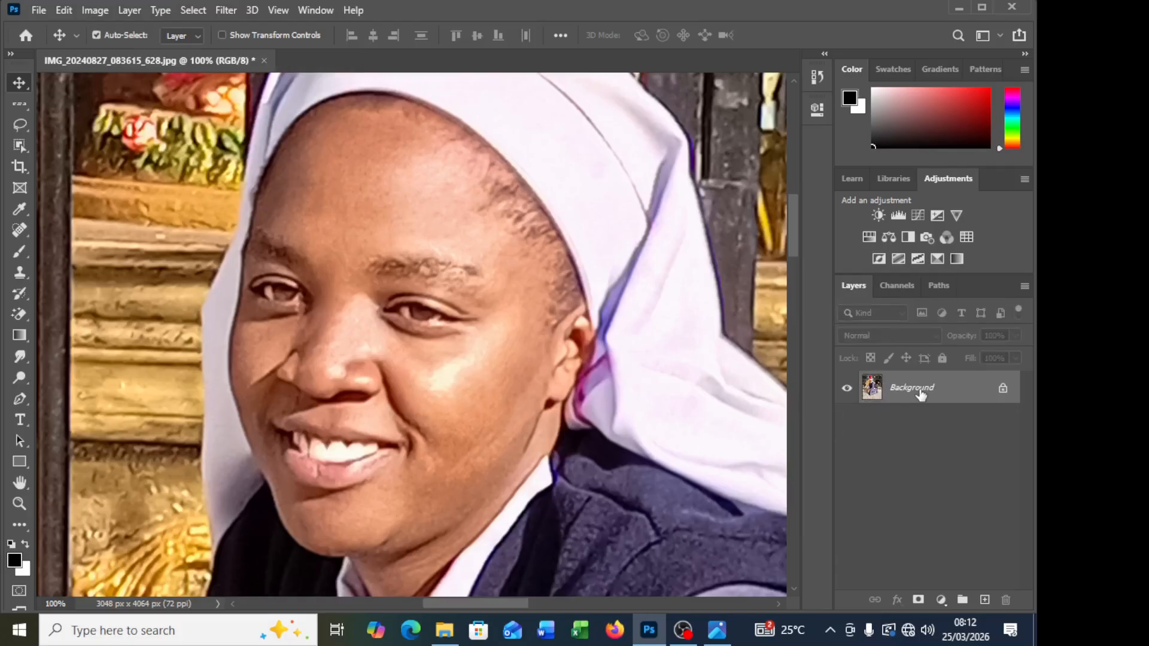
pyautogui.hotkey('ctrl', 'j')
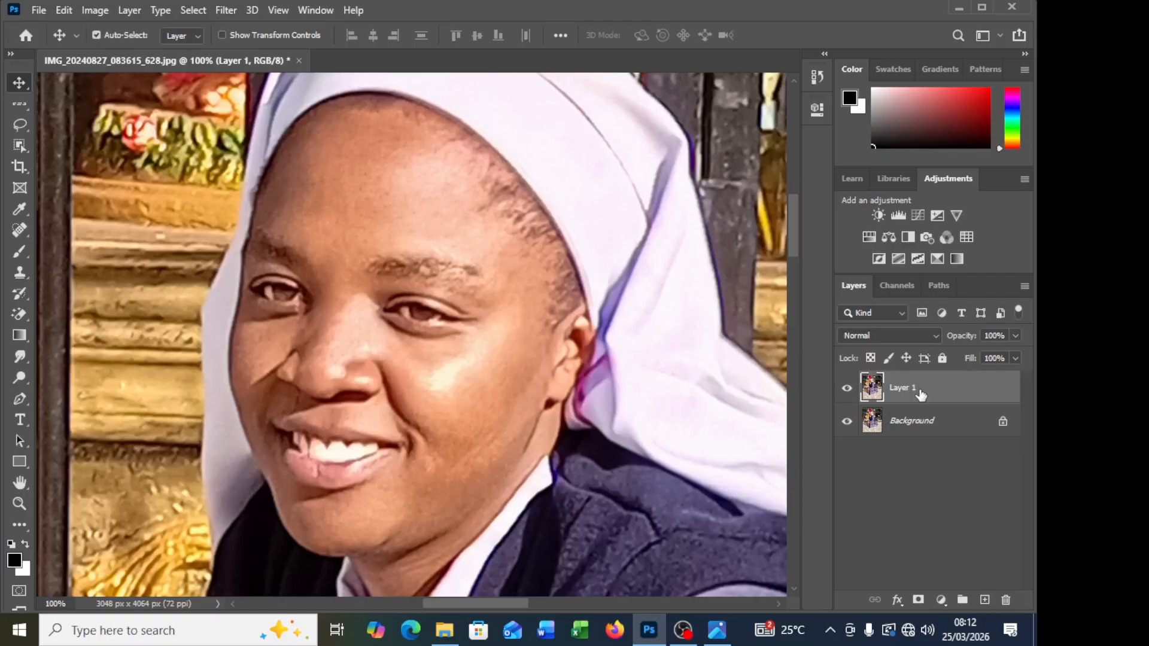
pyautogui.hotkey('ctrl', 'z')
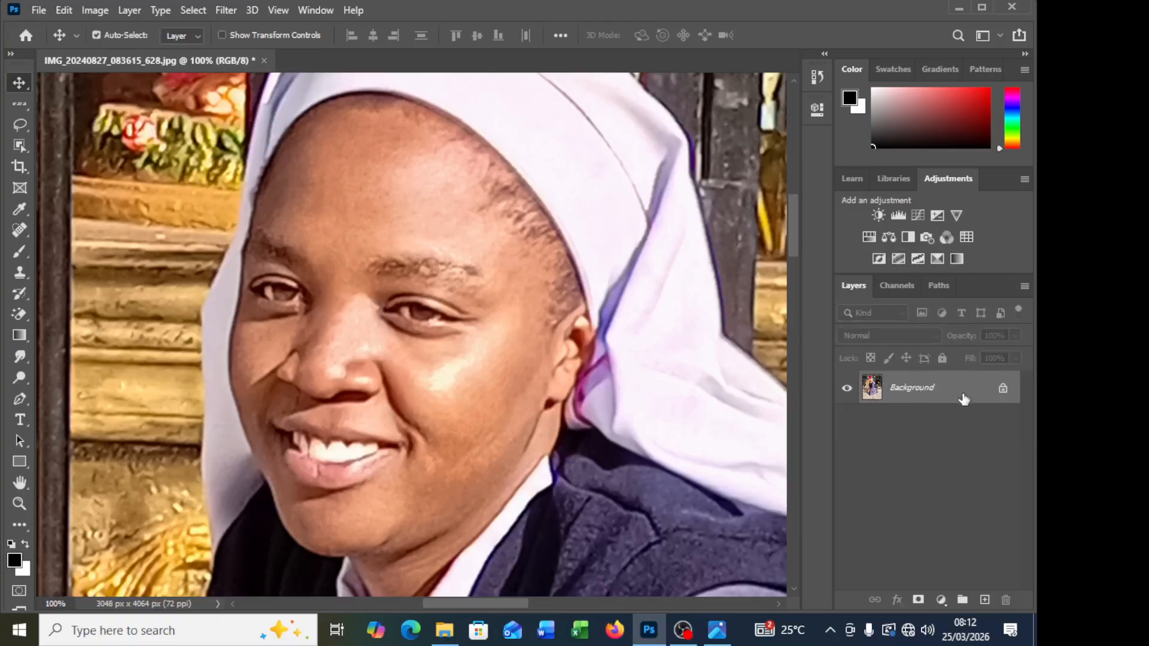
# Step: Duplicate the Background layer as Background copy, and undo the duplication
pyautogui.moveTo(964, 395); pyautogui.dragTo(987, 607)
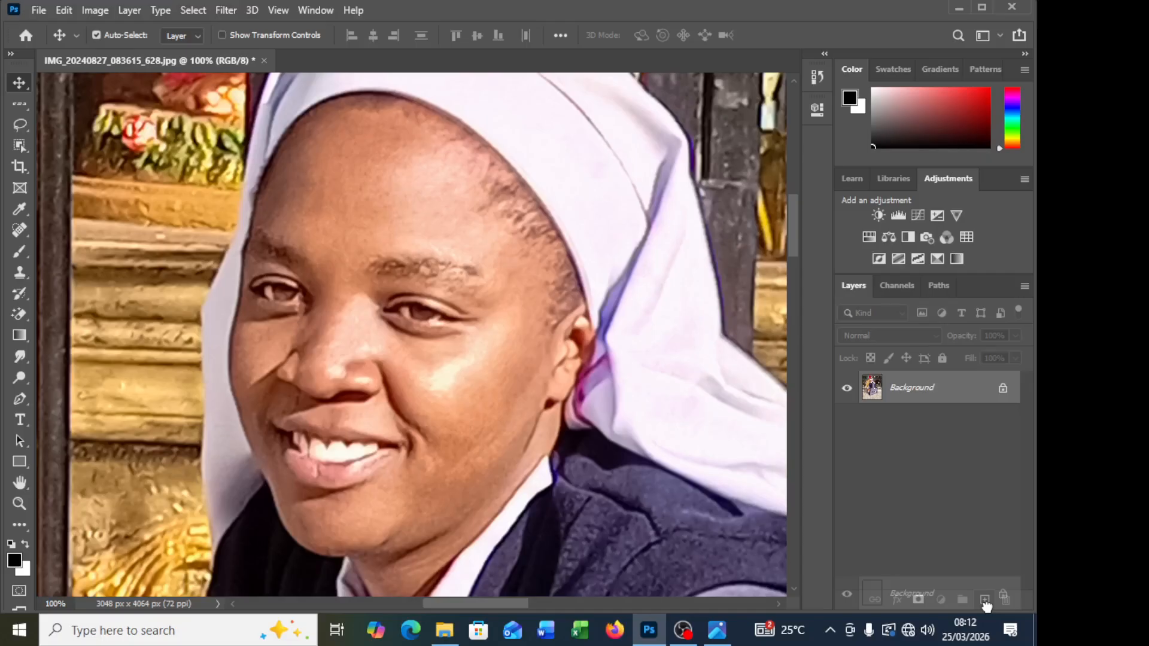
pyautogui.moveTo(985, 602); pyautogui.dragTo(985, 600)
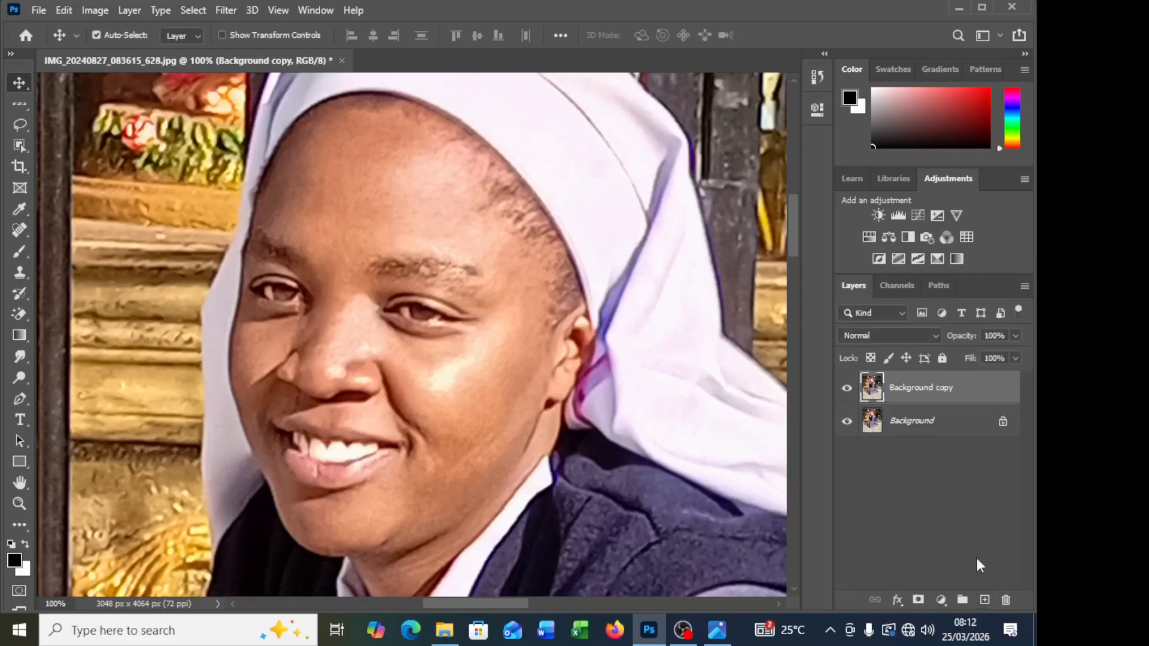
pyautogui.press('ctrl')
pyautogui.hotkey('ctrl', 'z')
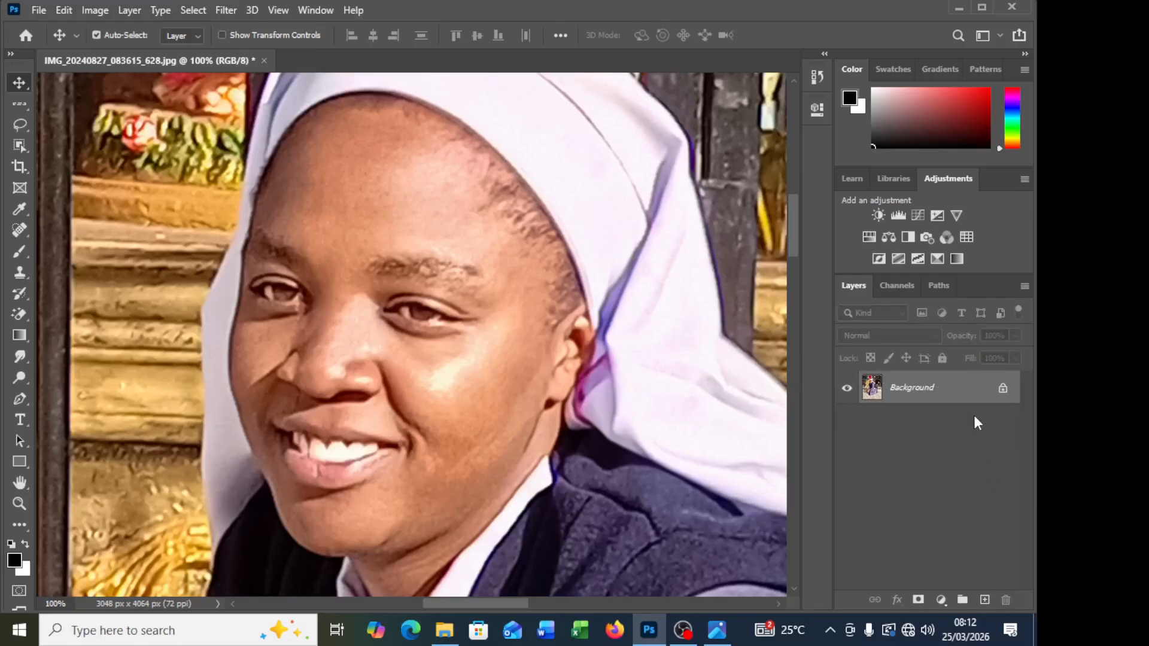
# Step: Duplicate the Background layer onto a new layer and invert the colours of the copy
pyautogui.press('ctrl')
pyautogui.hotkey('ctrl', 'j')
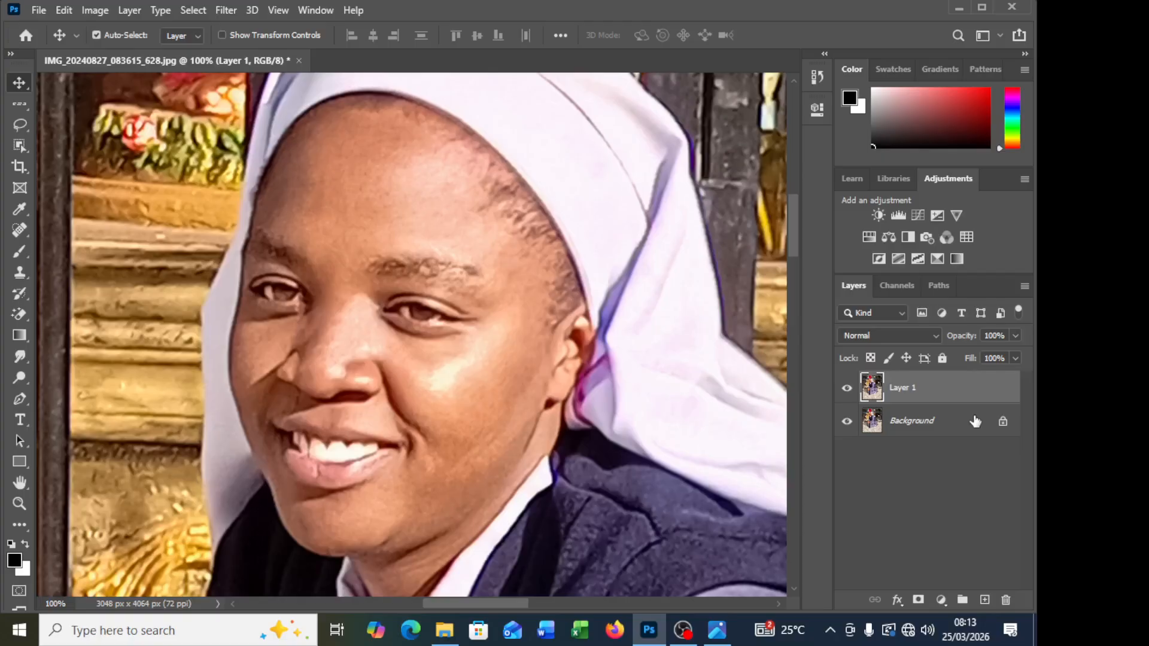
pyautogui.hotkey('ctrl', 'i')
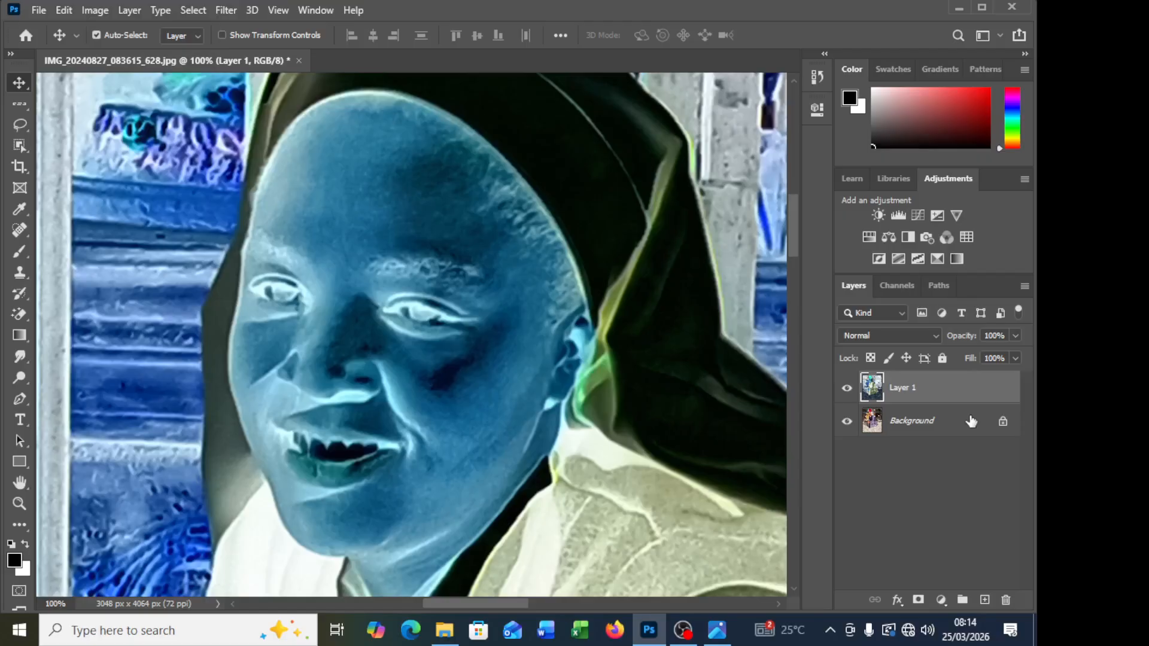
# Step: Set the inverted layer's blend mode to Vivid Light and bring the whole image into view
pyautogui.click(935, 336)
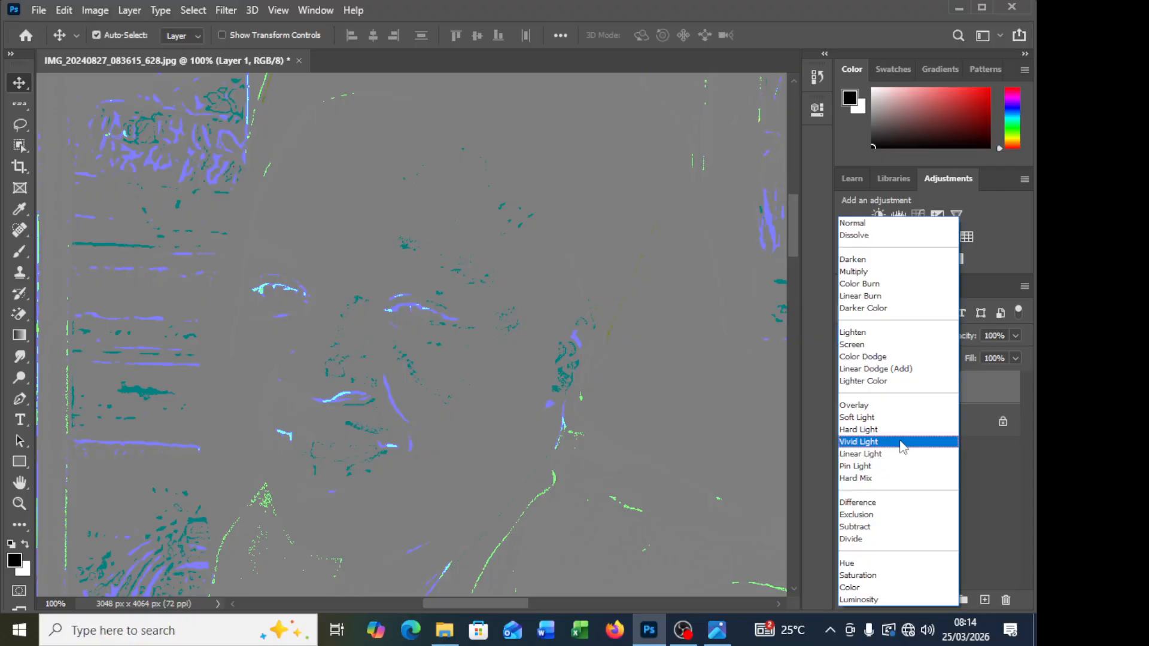
pyautogui.click(903, 448)
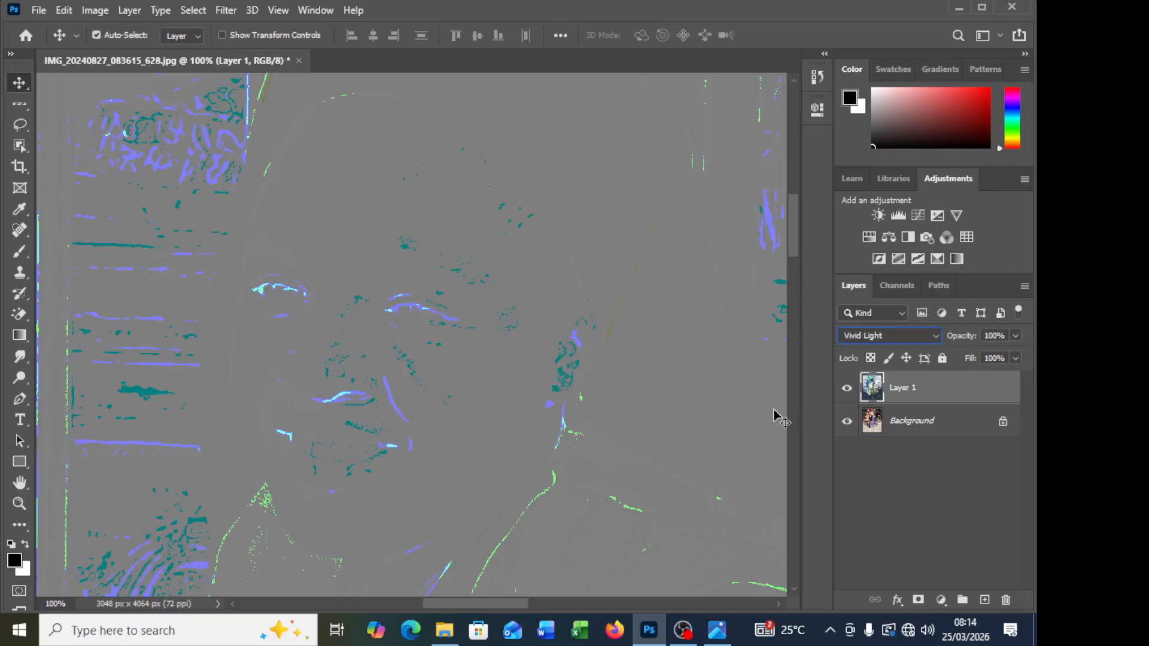
pyautogui.hotkey('ctrl', '-')
pyautogui.hotkey('ctrl', '-')
pyautogui.hotkey('ctrl', '-')
pyautogui.hotkey('ctrl', '-')
pyautogui.hotkey('ctrl', '-')
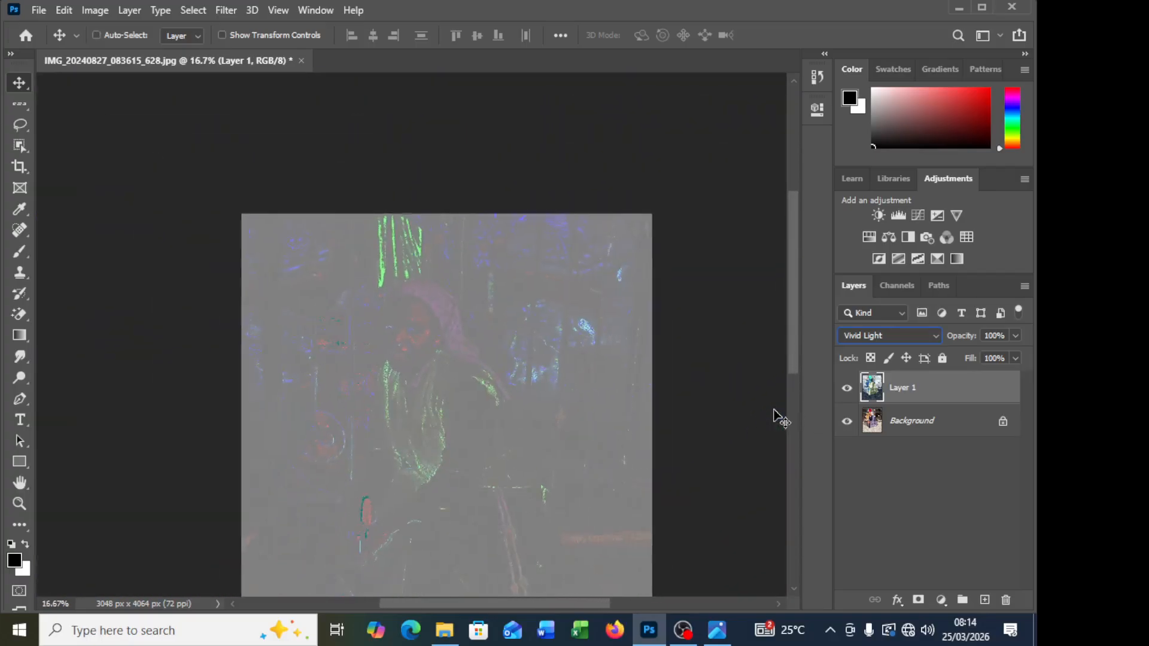
pyautogui.hotkey('ctrl', '-')
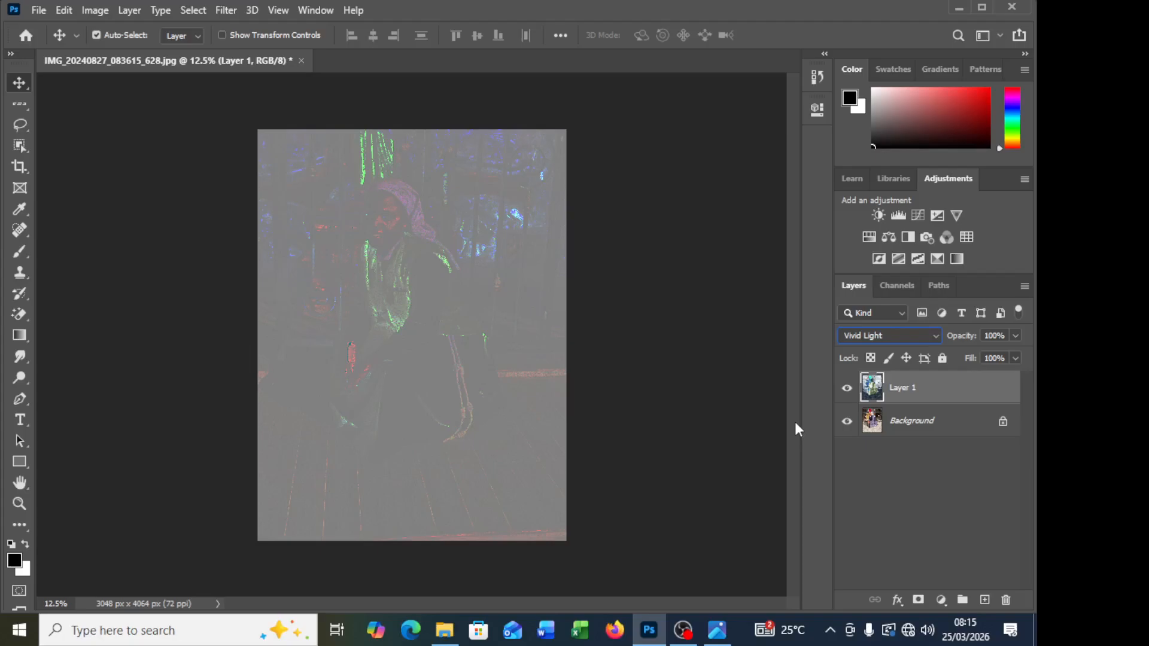
# Step: Start the High Pass filter on the Vivid Light layer and preview its effect close up on the face
pyautogui.click(227, 11)
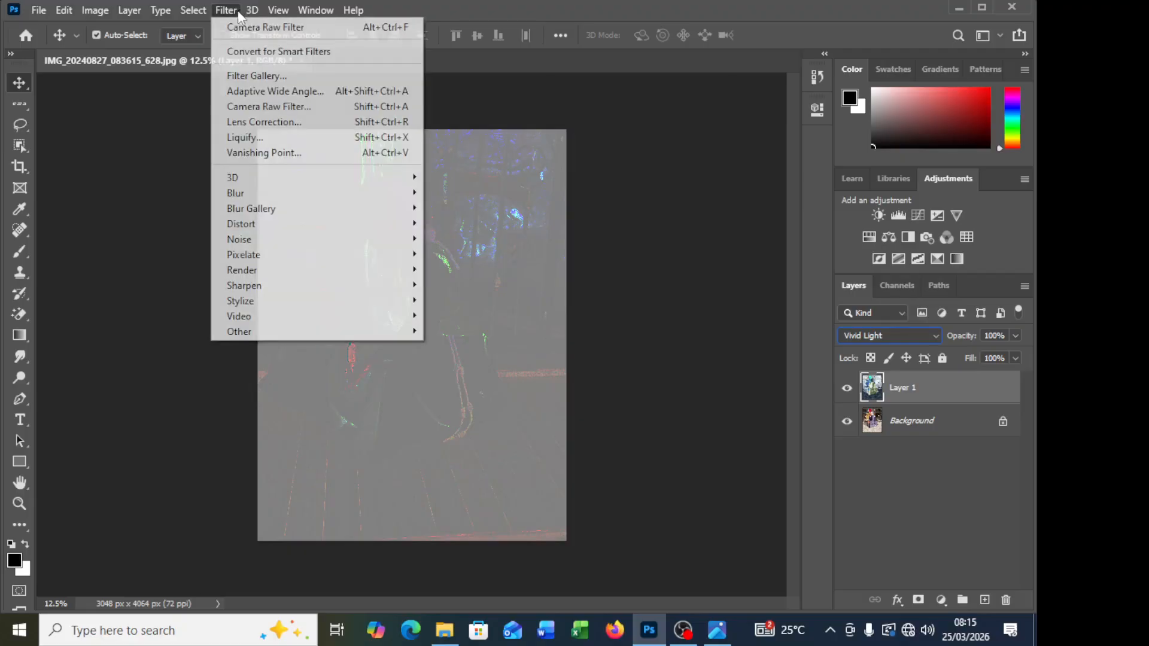
pyautogui.moveTo(252, 10)
pyautogui.click(998, 407)
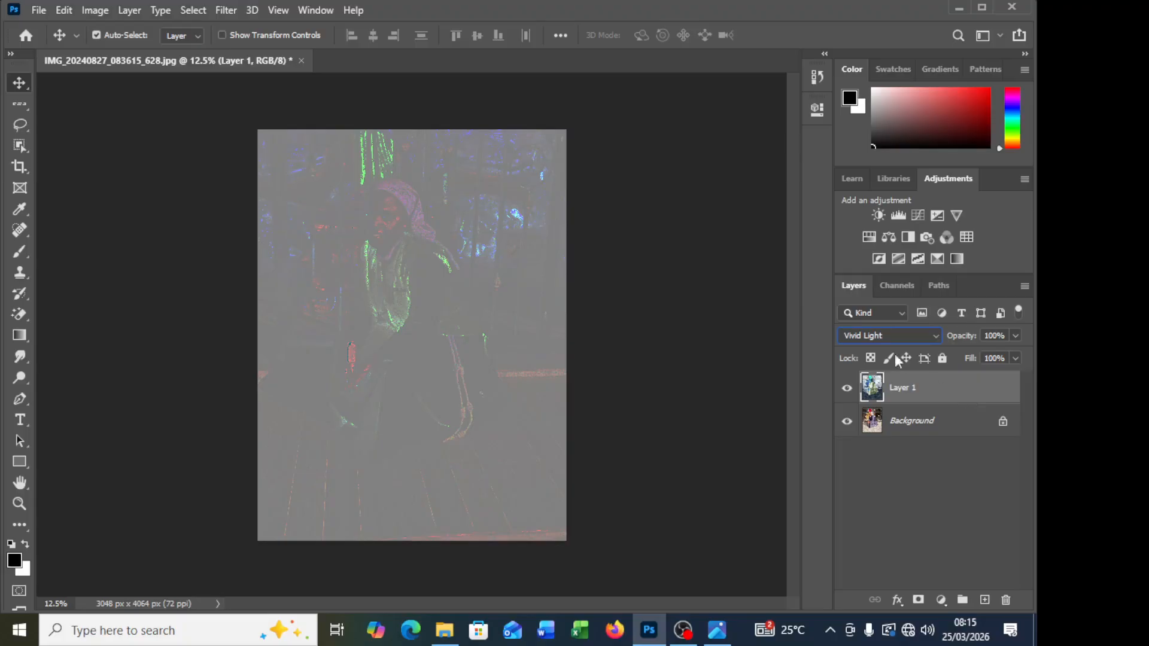
pyautogui.click(225, 11)
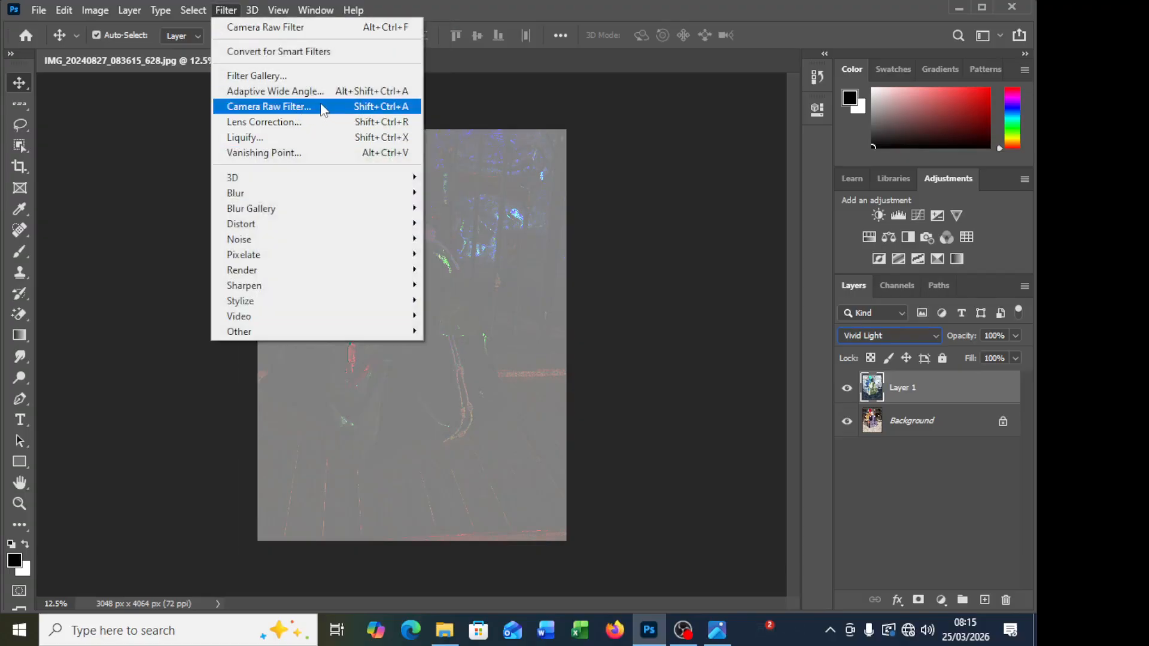
pyautogui.moveTo(366, 332)
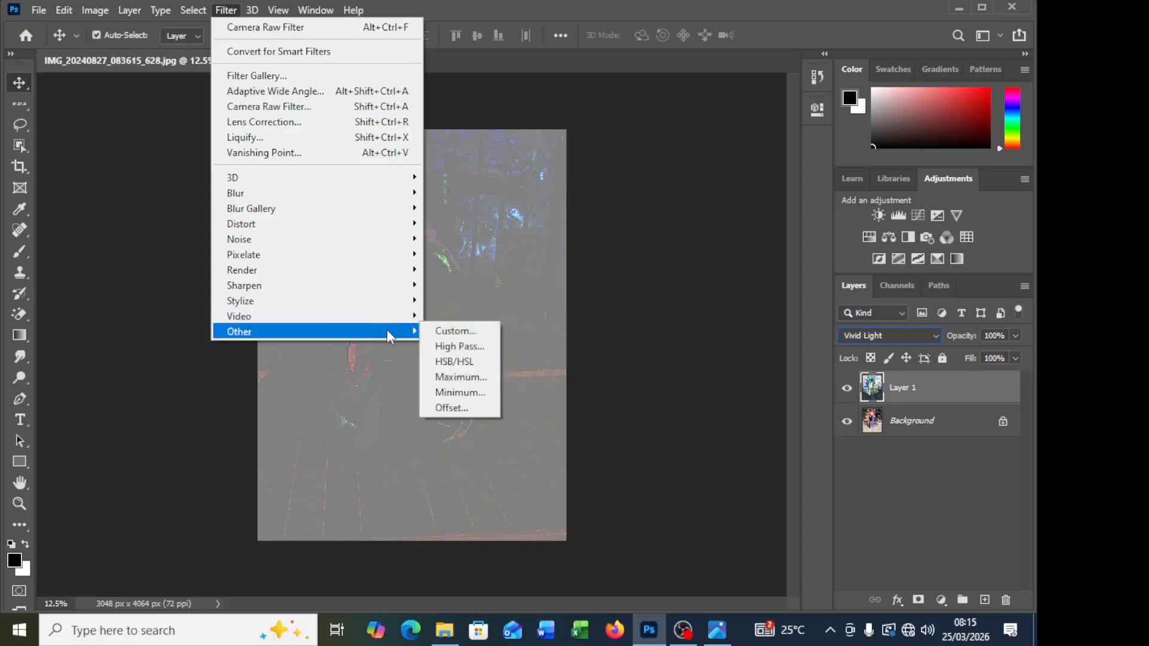
pyautogui.click(460, 347)
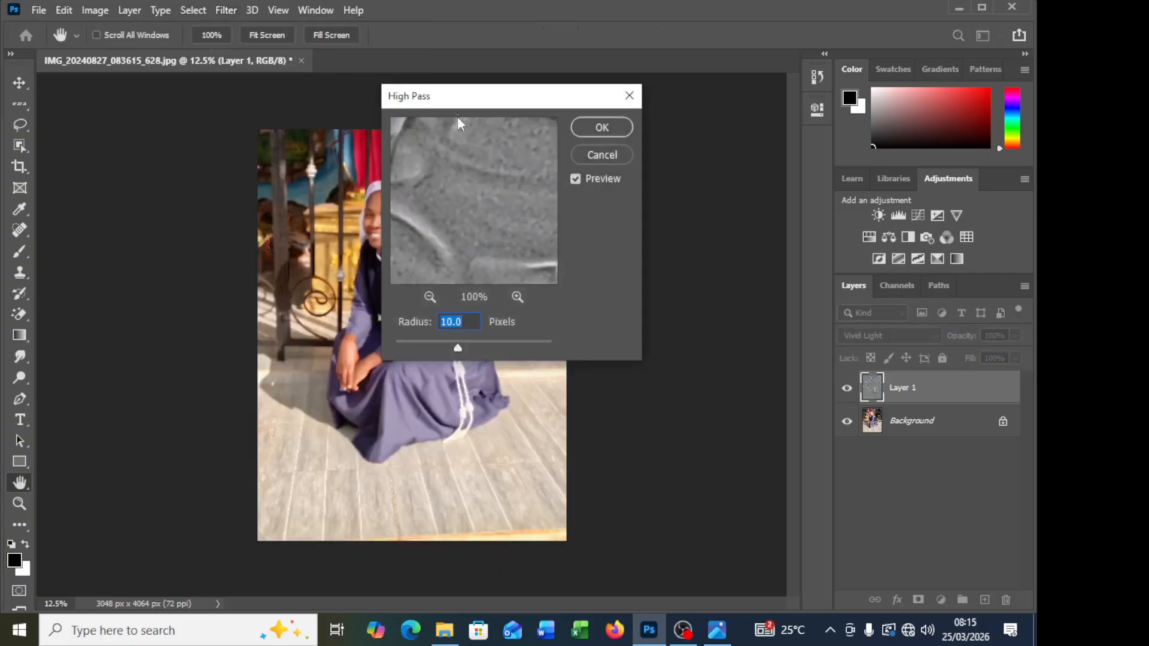
pyautogui.moveTo(468, 101); pyautogui.dragTo(605, 90)
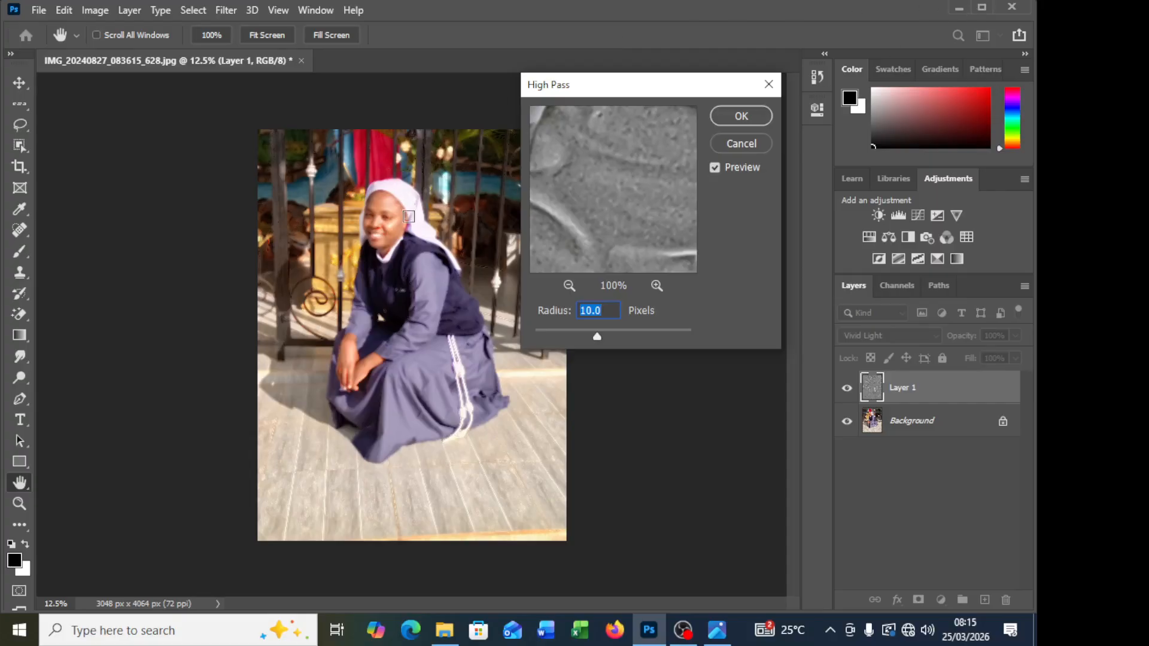
pyautogui.scroll(3, 409, 216)
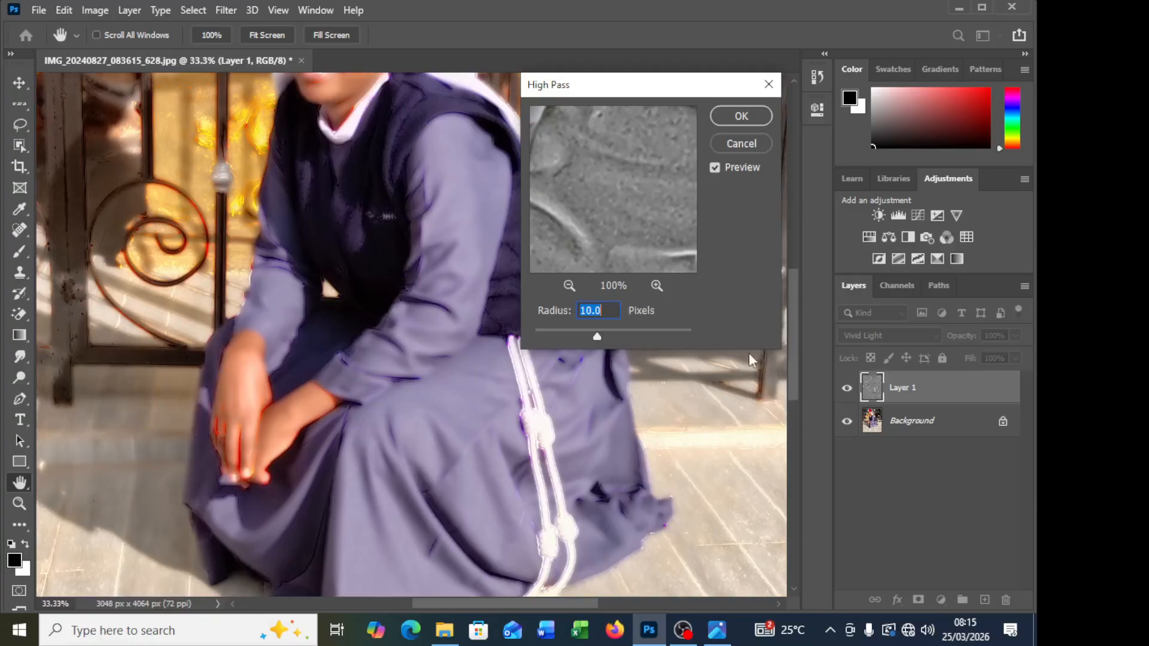
pyautogui.moveTo(796, 313); pyautogui.dragTo(791, 264)
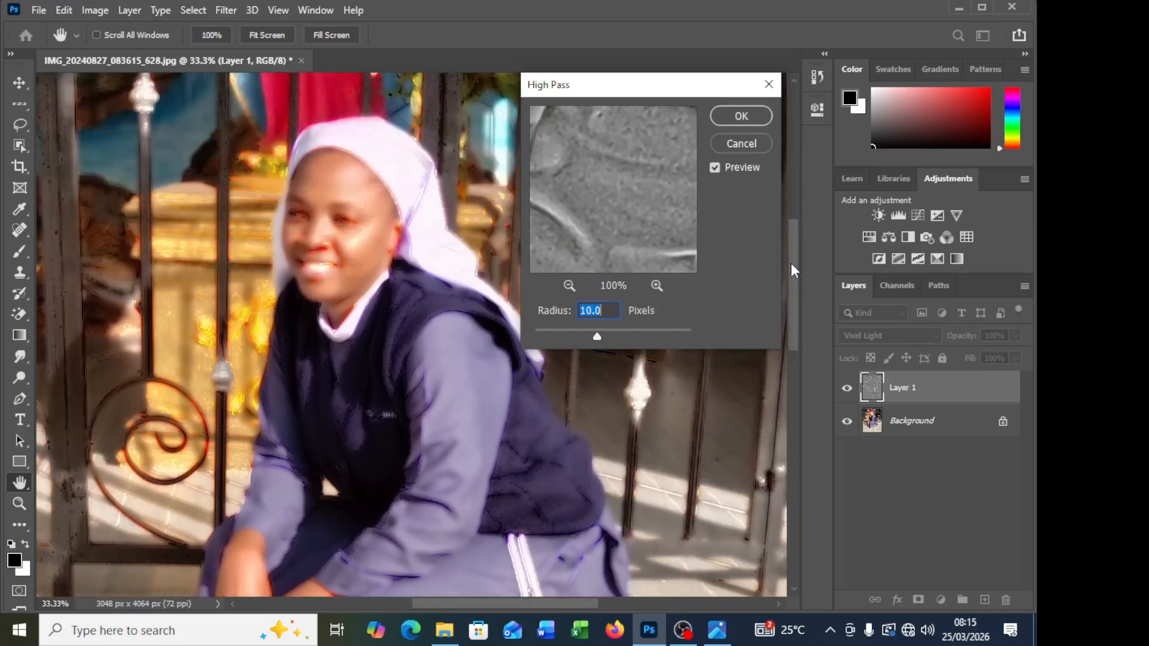
pyautogui.scroll(2, 791, 263)
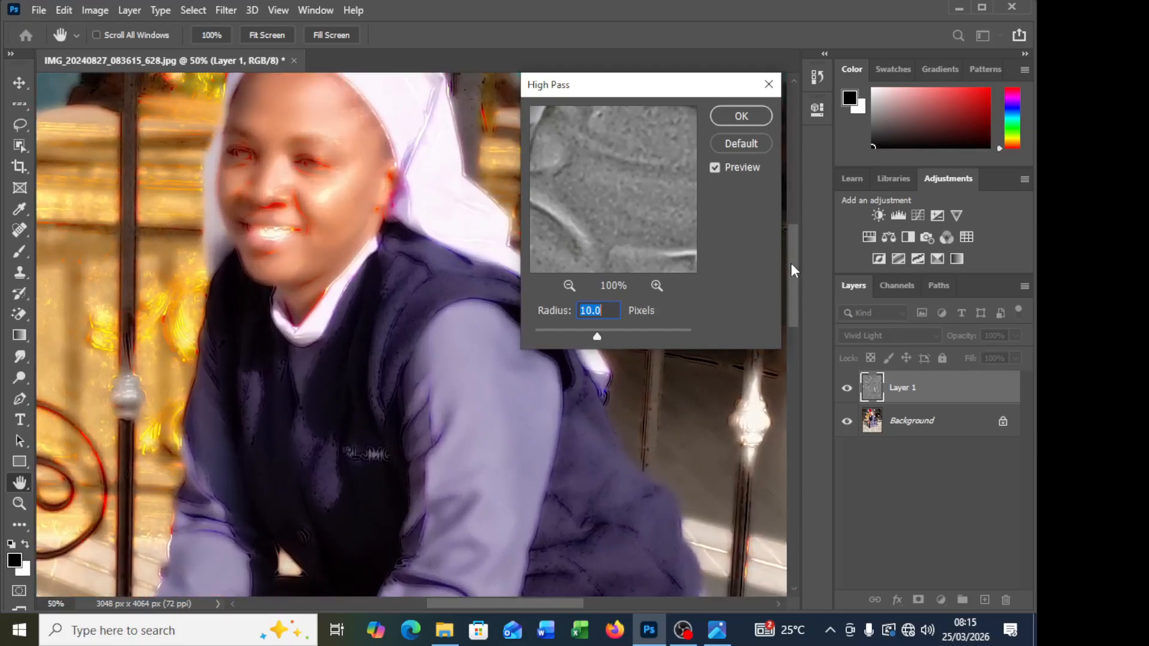
pyautogui.scroll(1, 791, 263)
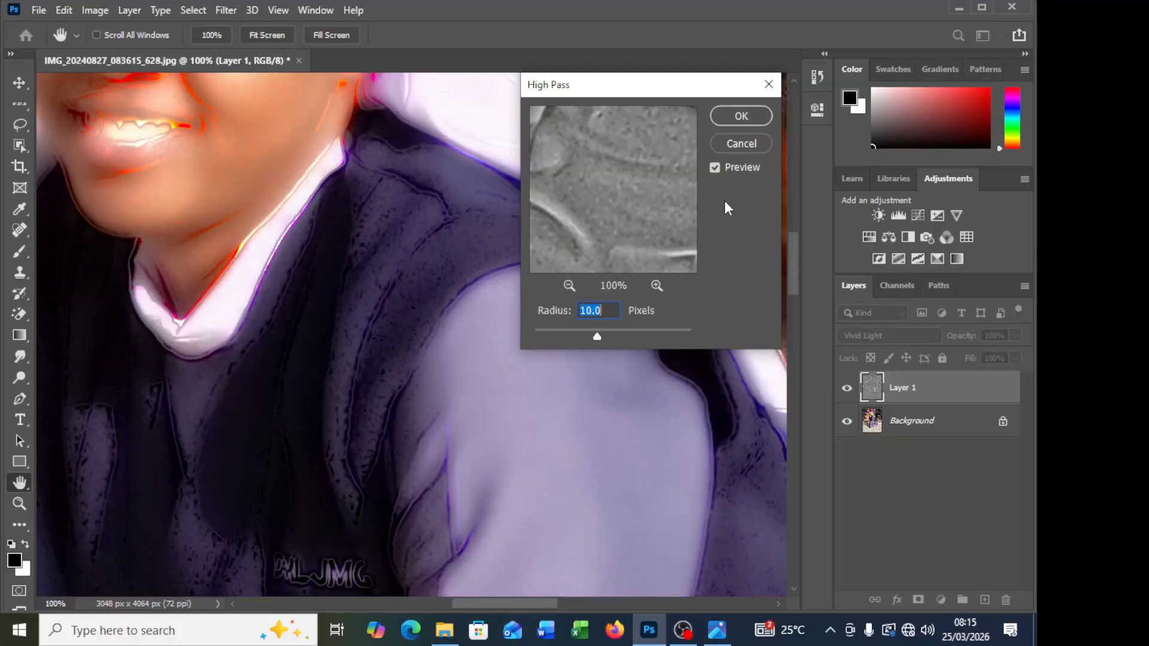
pyautogui.moveTo(796, 266); pyautogui.dragTo(794, 218)
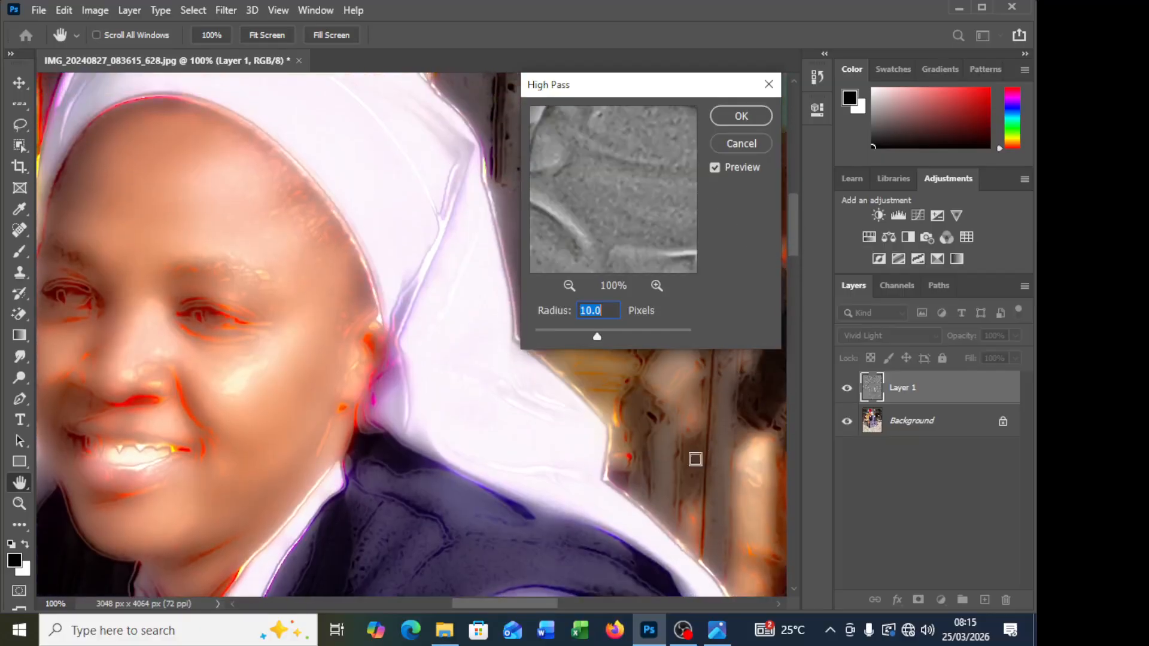
pyautogui.moveTo(517, 603); pyautogui.dragTo(499, 602)
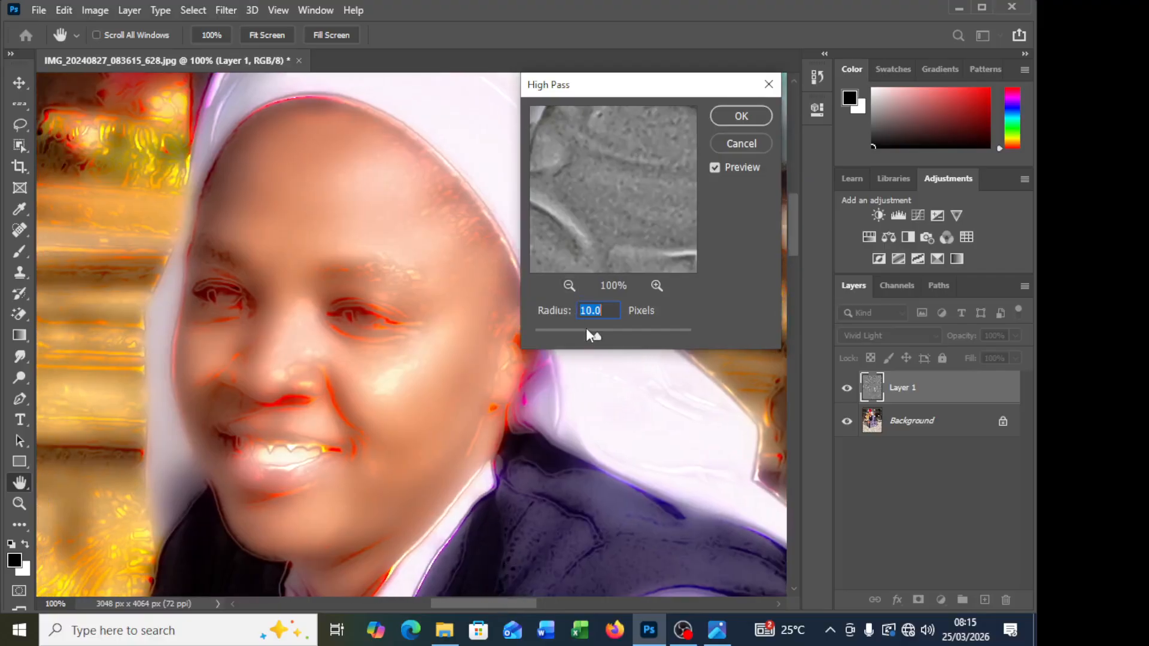
# Step: Try High Pass radii of 0.1 and 1000 pixels on the face, and return the radius to 10 pixels
pyautogui.moveTo(596, 337); pyautogui.dragTo(533, 336)
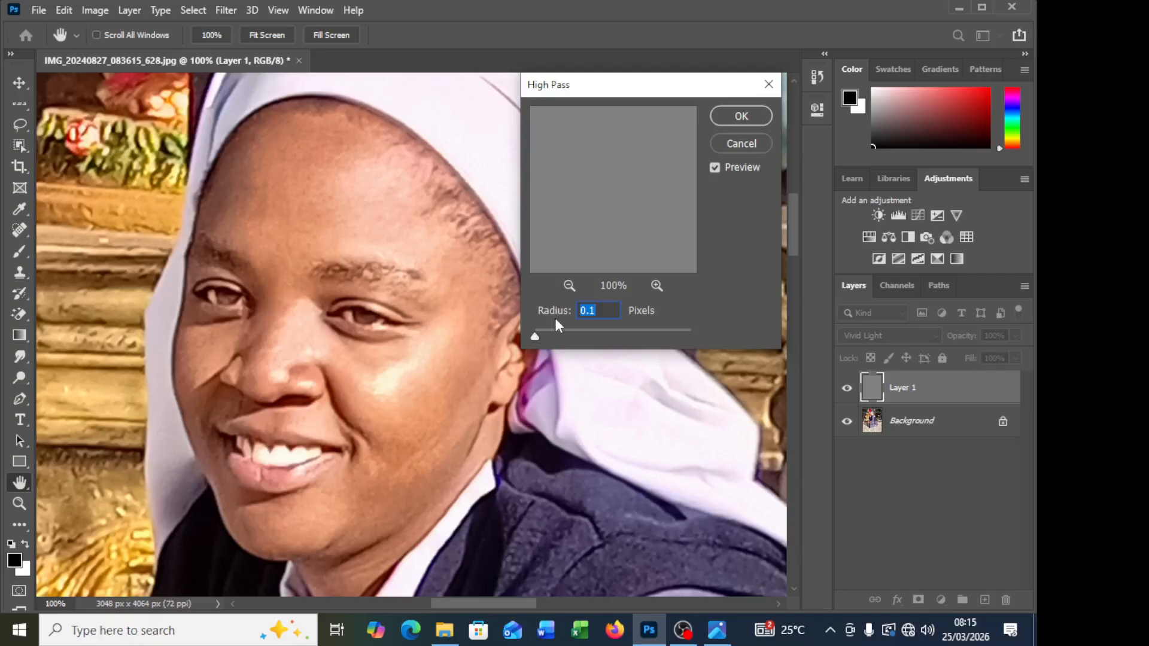
pyautogui.moveTo(535, 335); pyautogui.dragTo(776, 312)
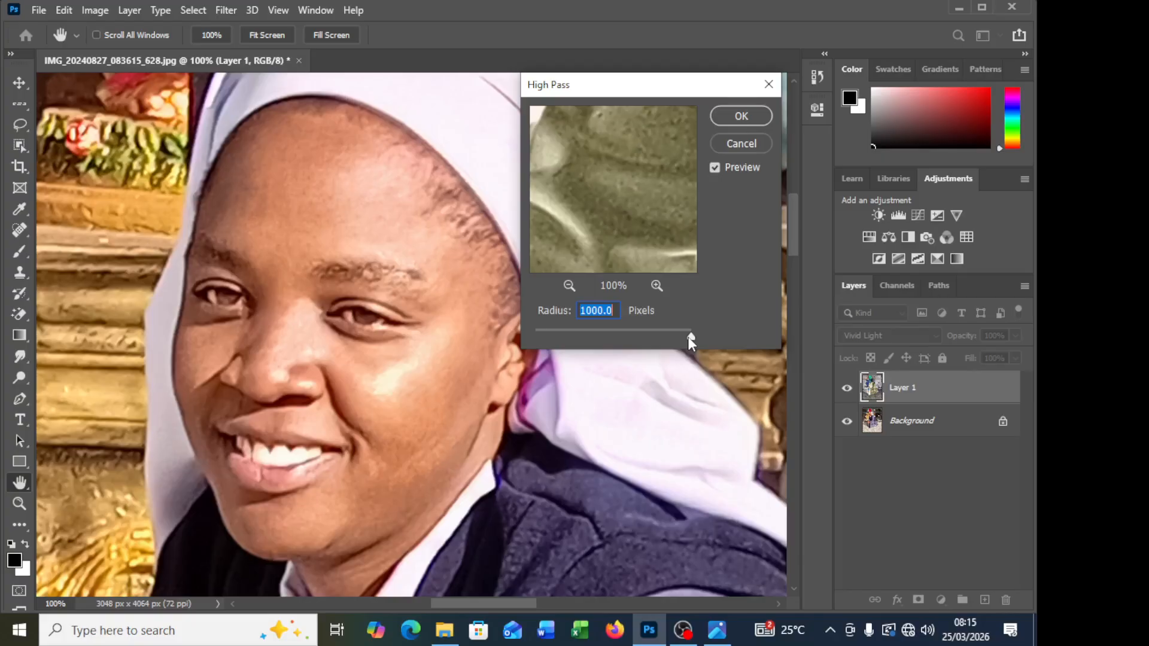
pyautogui.moveTo(689, 338); pyautogui.dragTo(527, 338)
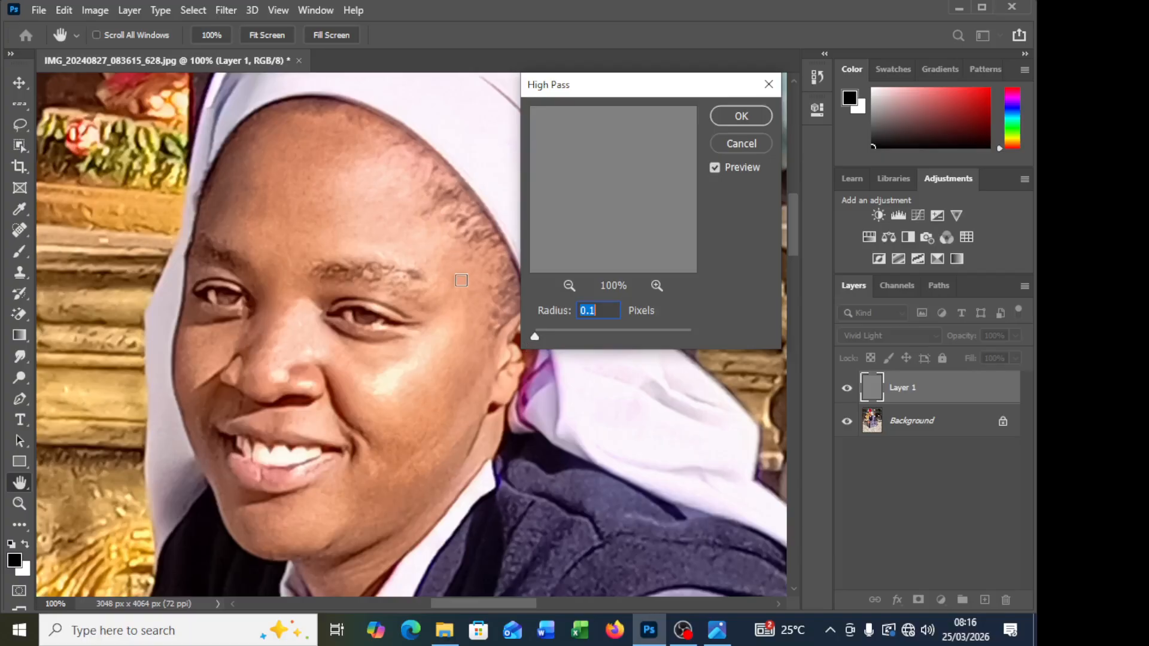
pyautogui.moveTo(534, 338); pyautogui.dragTo(595, 335)
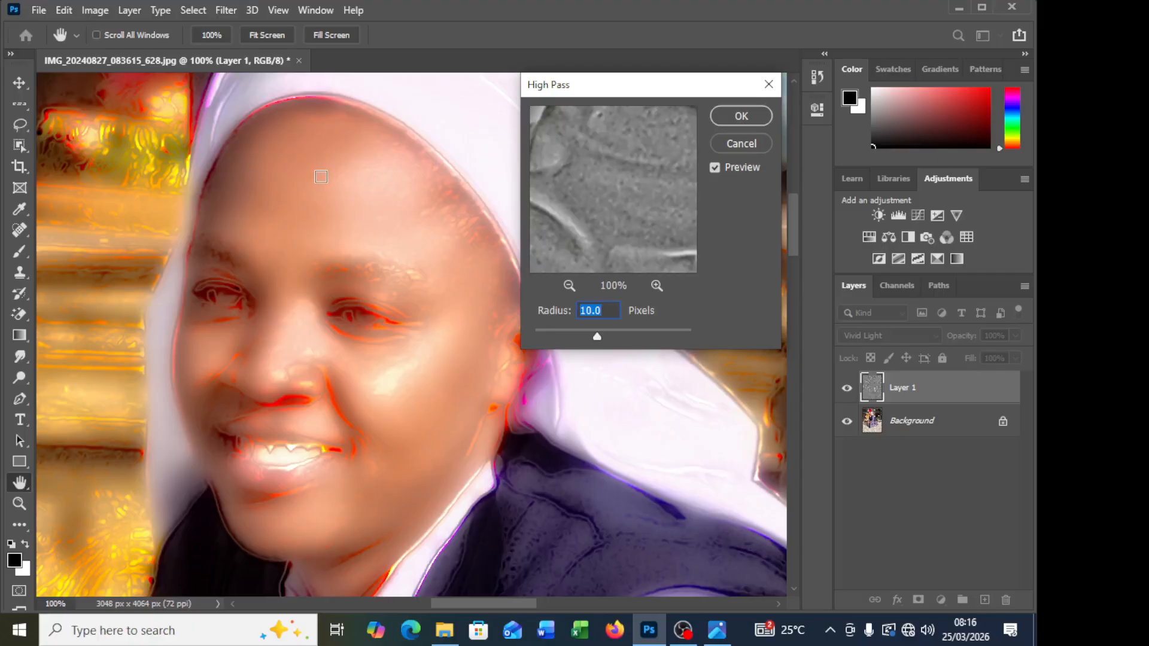
# Step: Apply the High Pass filter with a 10-pixel radius after checking the hands, and view the face
pyautogui.moveTo(794, 235); pyautogui.dragTo(817, 371)
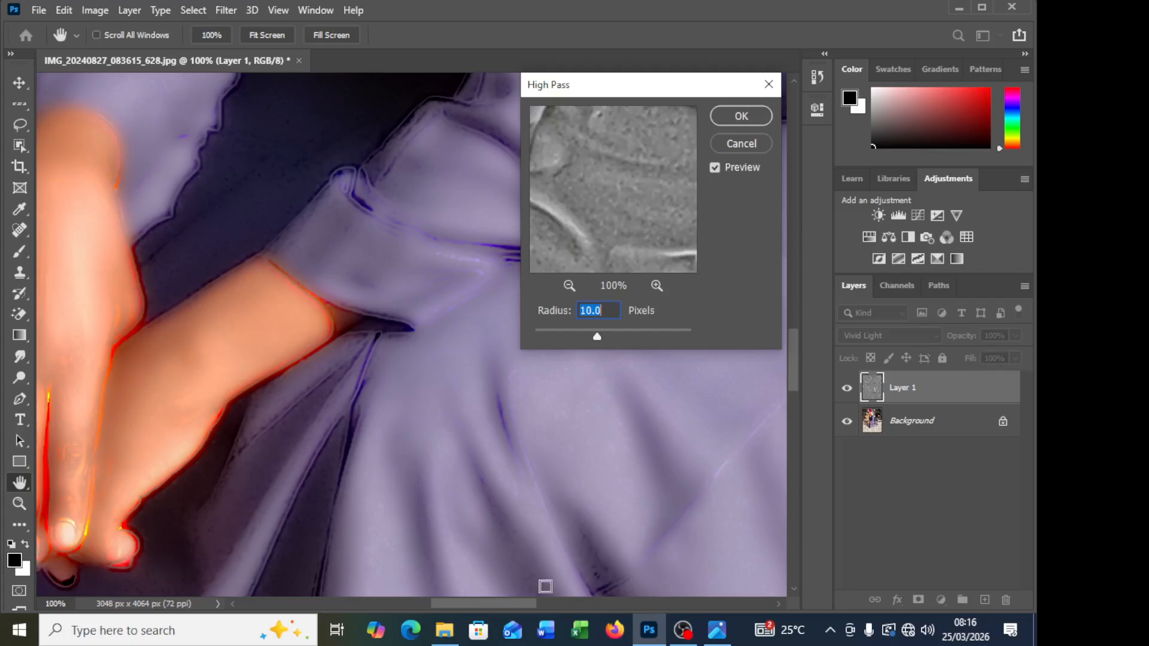
pyautogui.moveTo(501, 605)
pyautogui.mouseDown()
pyautogui.moveTo(469, 606)
pyautogui.moveTo(511, 608)
pyautogui.moveTo(497, 606)
pyautogui.mouseUp()
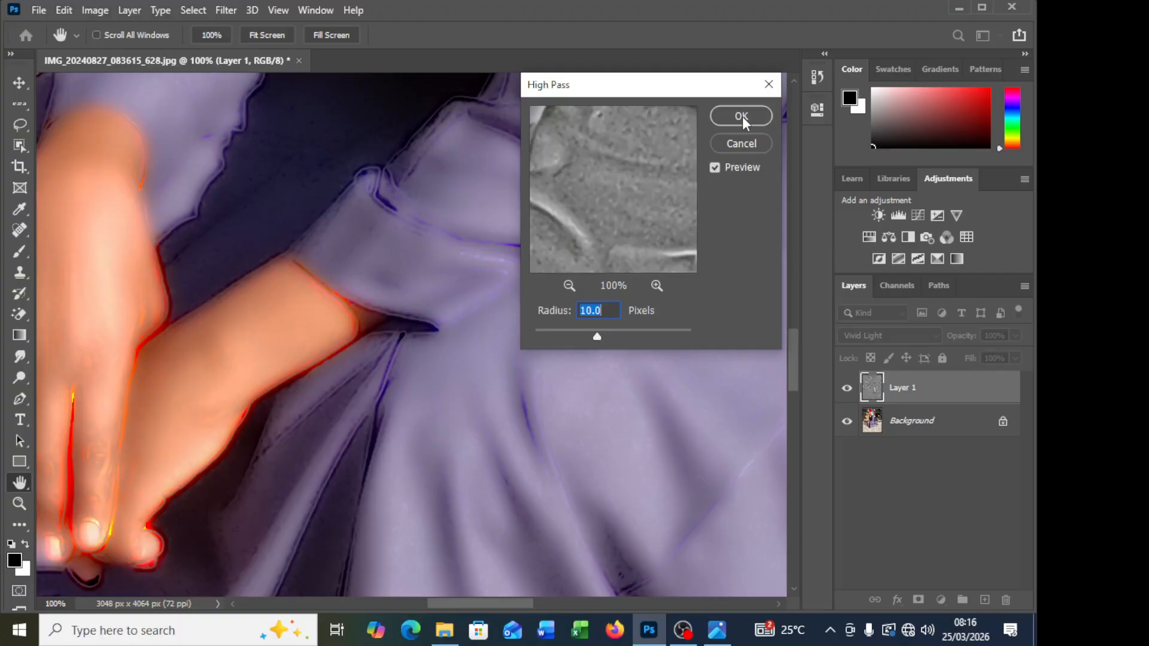
pyautogui.click(742, 116)
pyautogui.moveTo(792, 371); pyautogui.dragTo(788, 226)
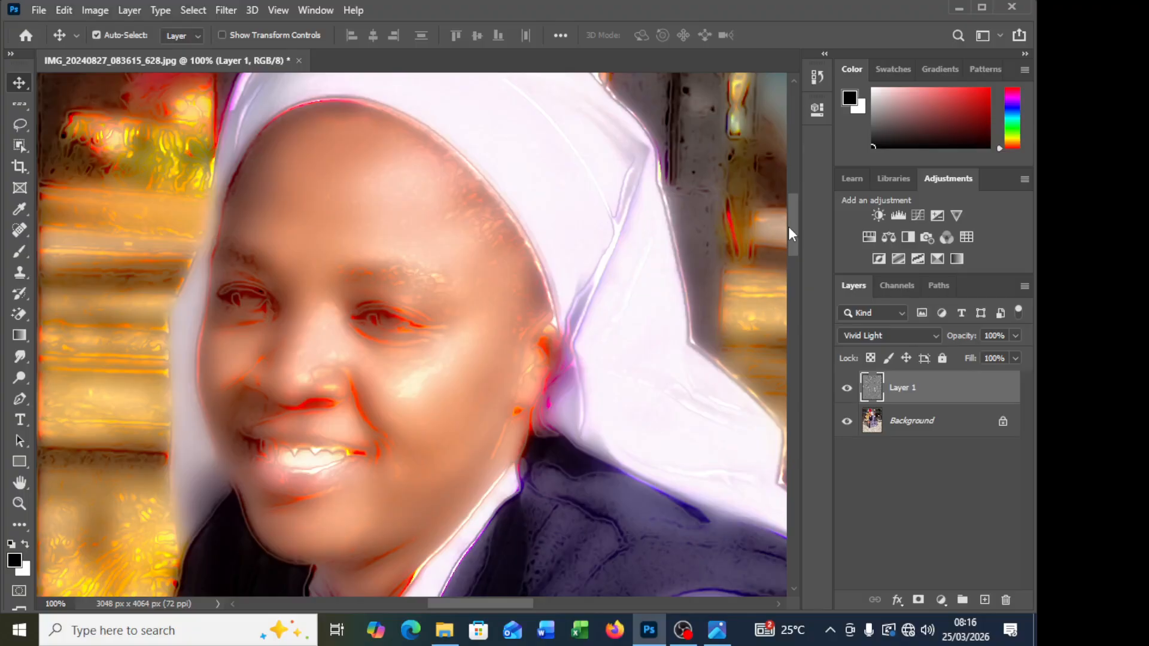
pyautogui.hotkey('ctrl', '-')
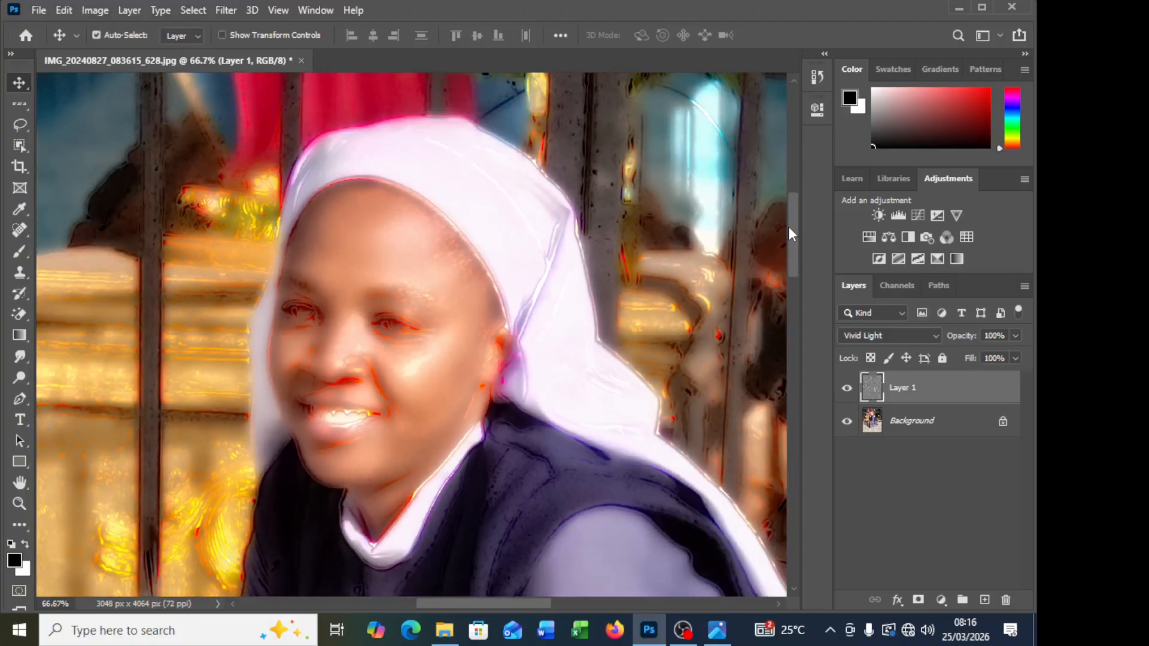
pyautogui.scroll(-1, 321, 283)
pyautogui.scroll(-2, 331, 310)
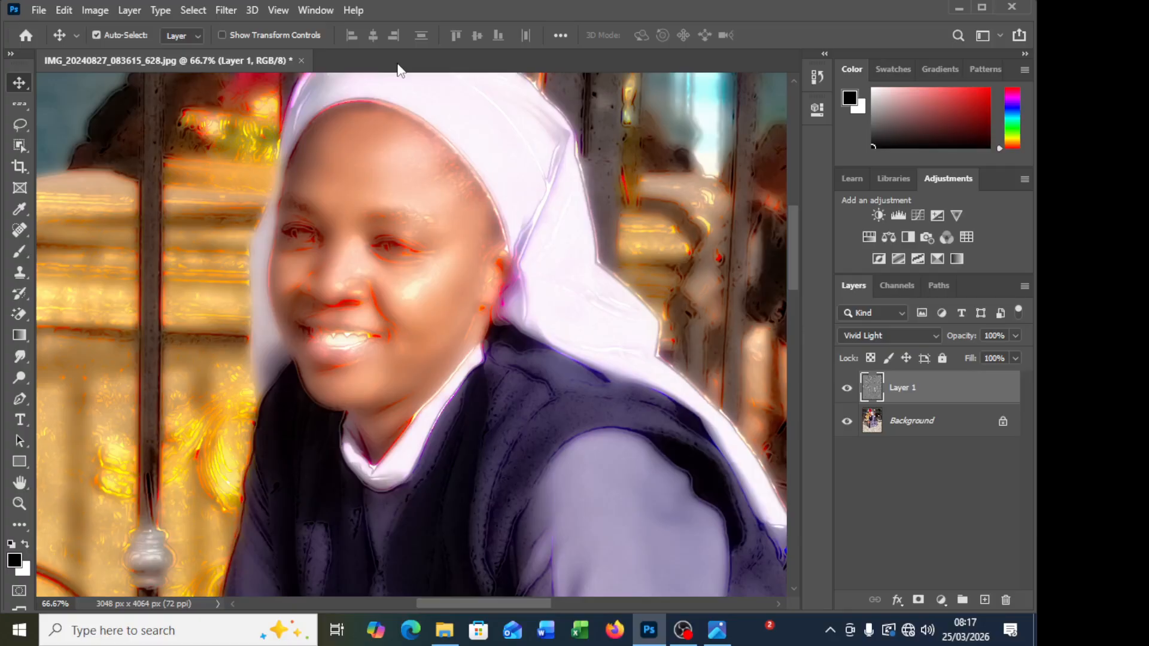
# Step: Apply a Gaussian Blur with a radius of about 3.7 pixels to the high-pass layer
pyautogui.click(226, 10)
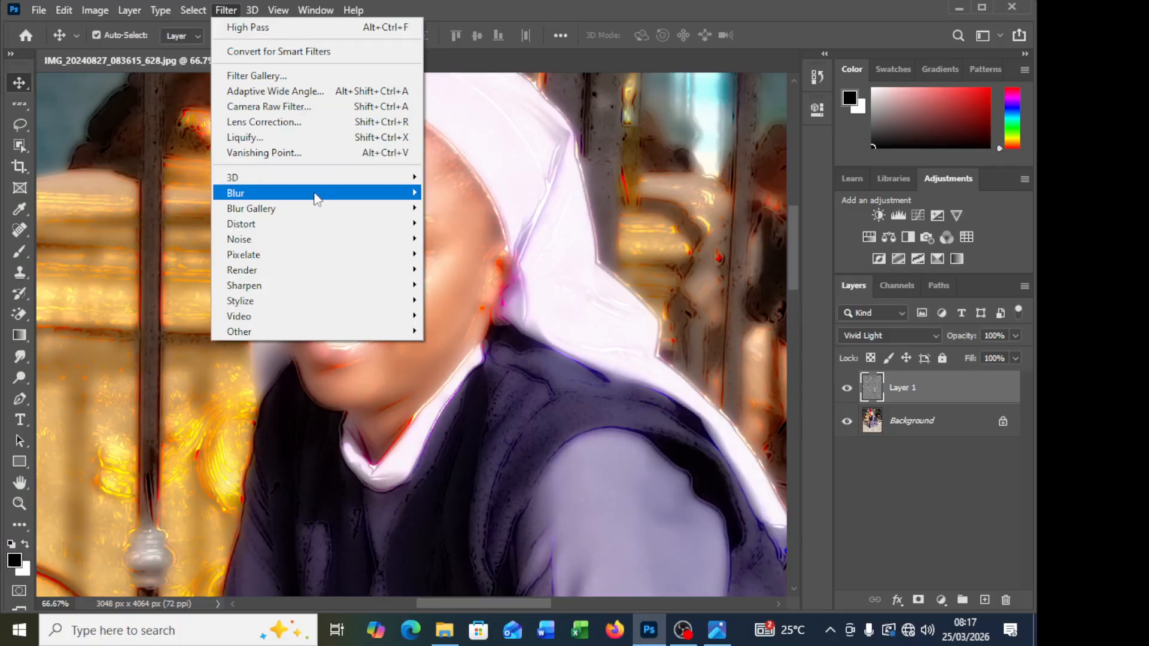
pyautogui.moveTo(332, 202)
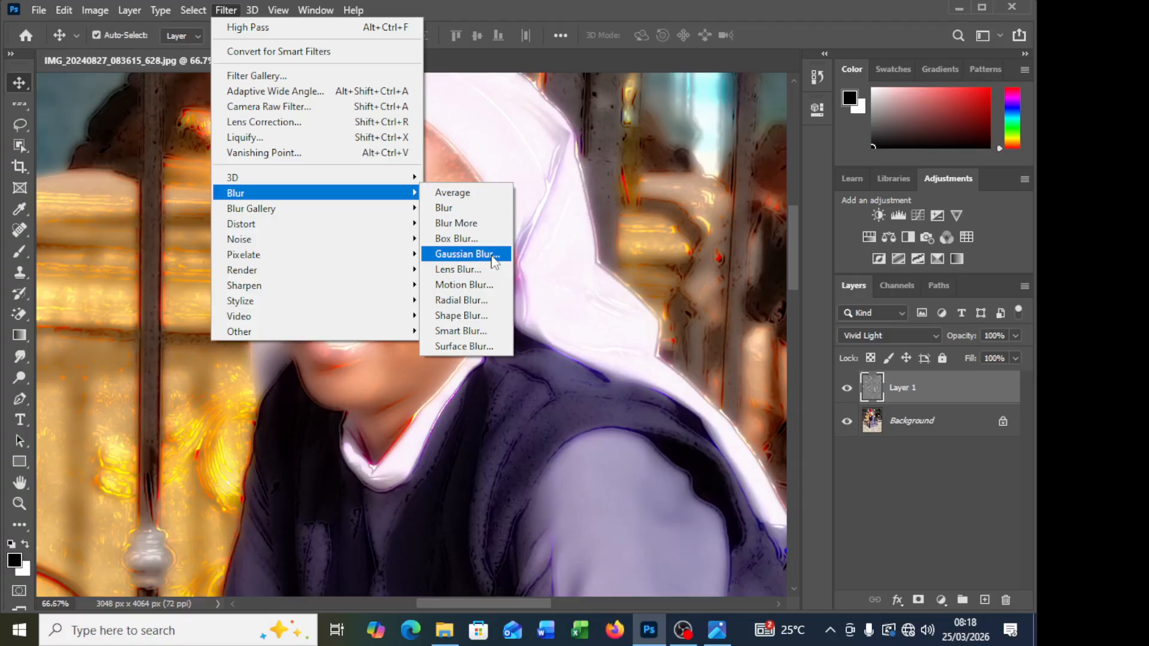
pyautogui.click(467, 255)
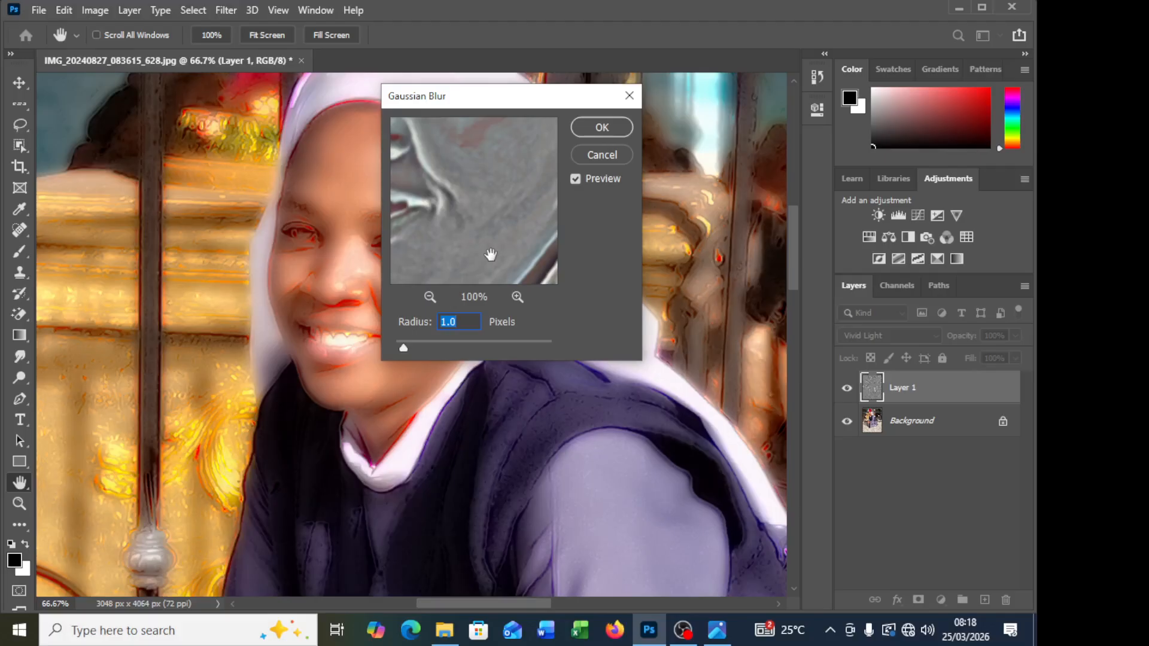
pyautogui.moveTo(494, 106); pyautogui.dragTo(635, 102)
pyautogui.moveTo(536, 345); pyautogui.dragTo(522, 347)
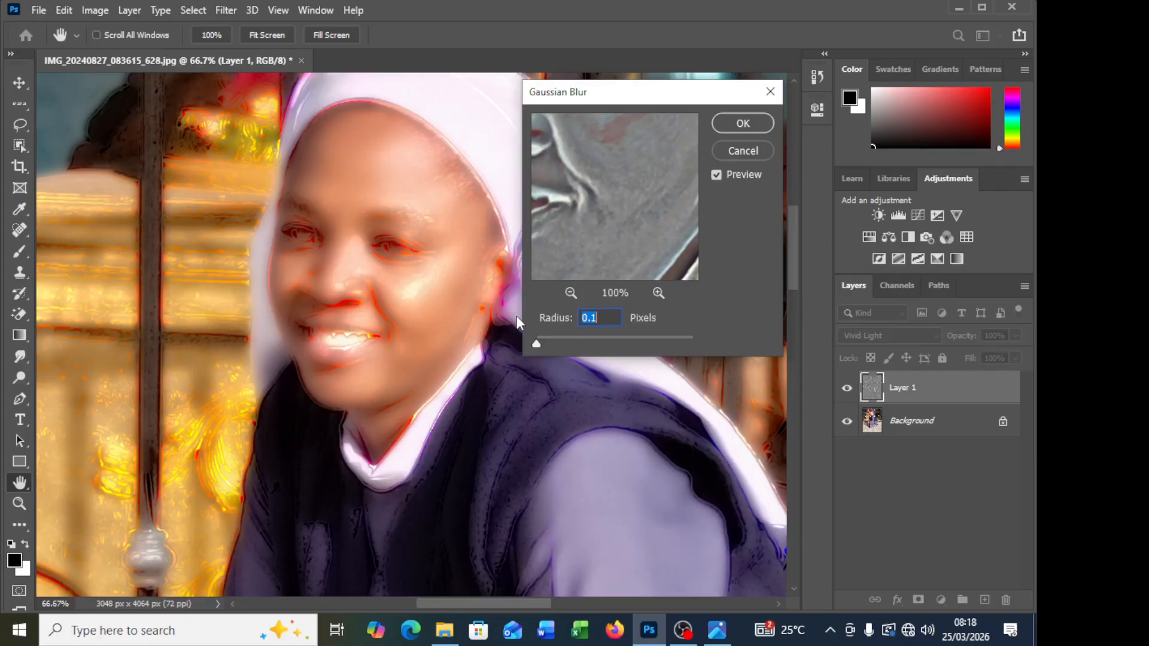
pyautogui.click(538, 343)
pyautogui.moveTo(544, 342); pyautogui.dragTo(561, 342)
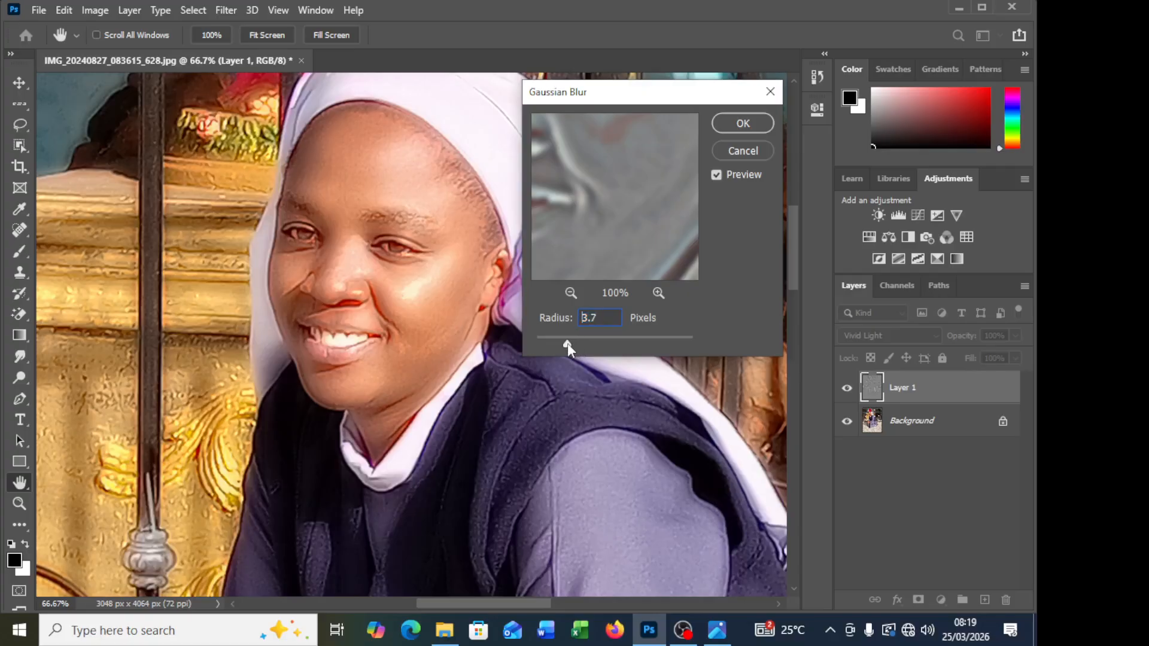
pyautogui.moveTo(567, 343); pyautogui.dragTo(570, 343)
pyautogui.click(743, 122)
# Step: Fill the blurred Vivid Light layer with the white background colour
pyautogui.scroll(-2, 628, 340)
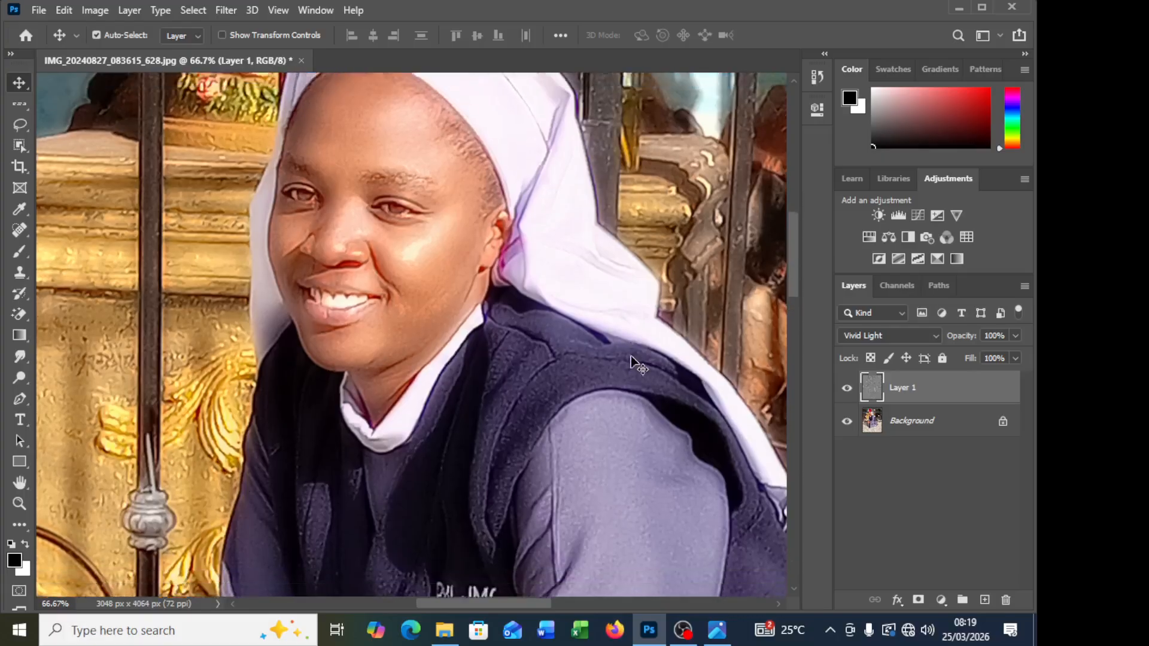
pyautogui.hotkey('ctrl', '-')
pyautogui.hotkey('ctrl', '-')
pyautogui.hotkey('ctrl', '-')
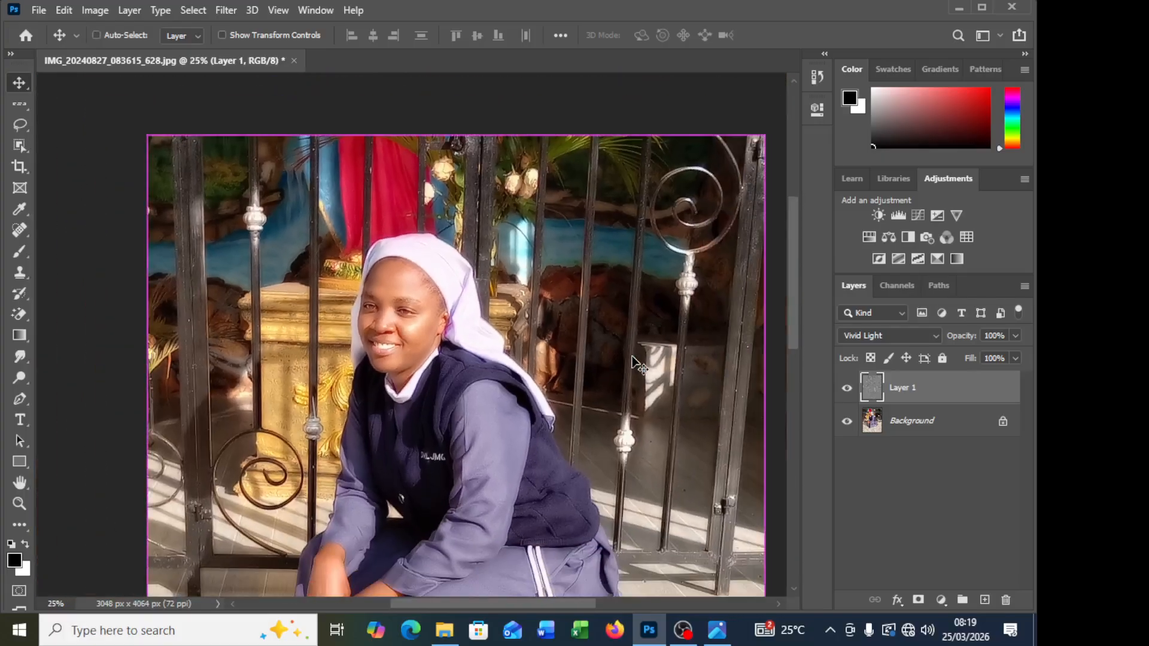
pyautogui.hotkey('ctrl', 'BackSpace')
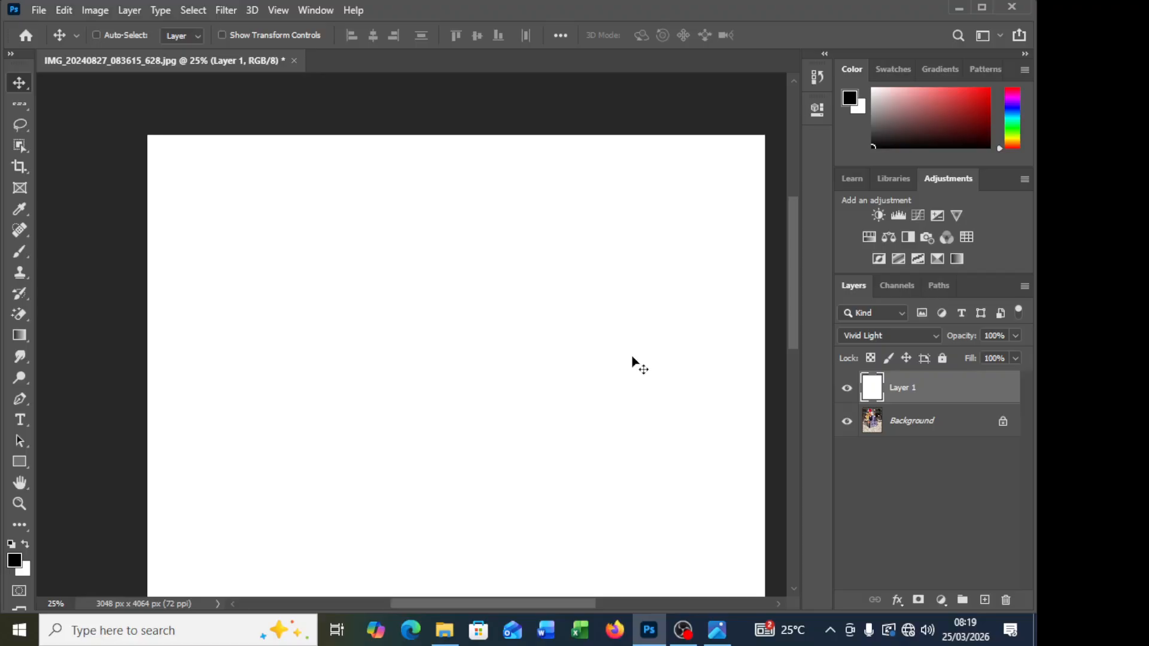
# Step: Undo the white fill on Layer 1 and compare the photo with that layer hidden and shown
pyautogui.hotkey('ctrl', 'z')
pyautogui.scroll(-2, 523, 266)
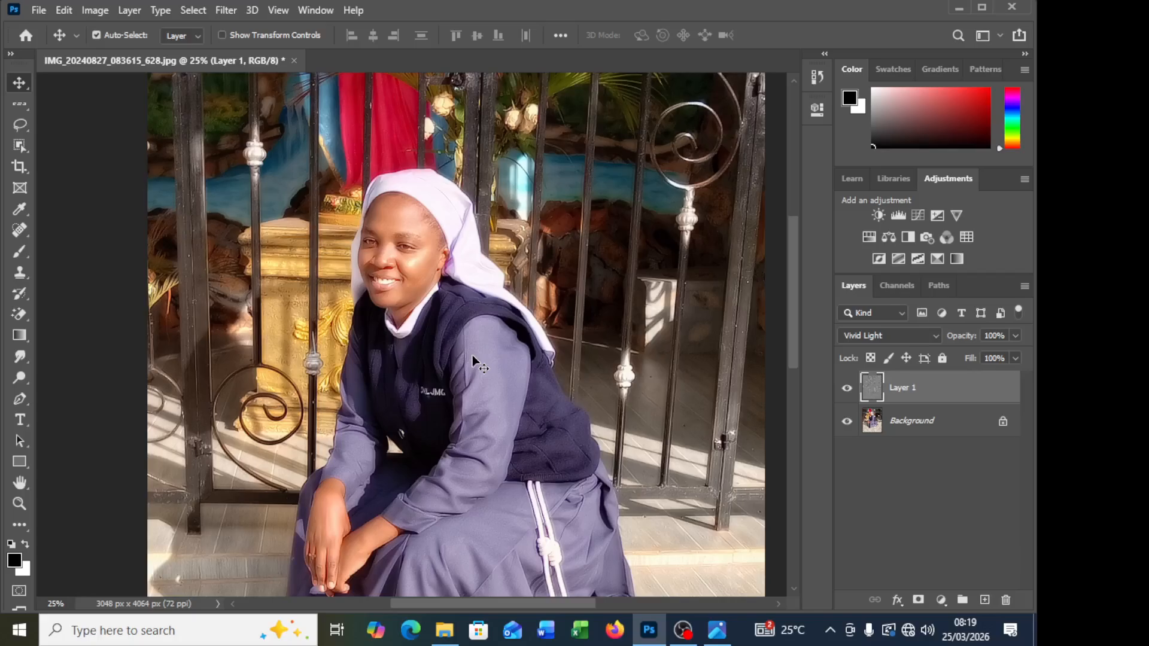
pyautogui.scroll(-3, 500, 302)
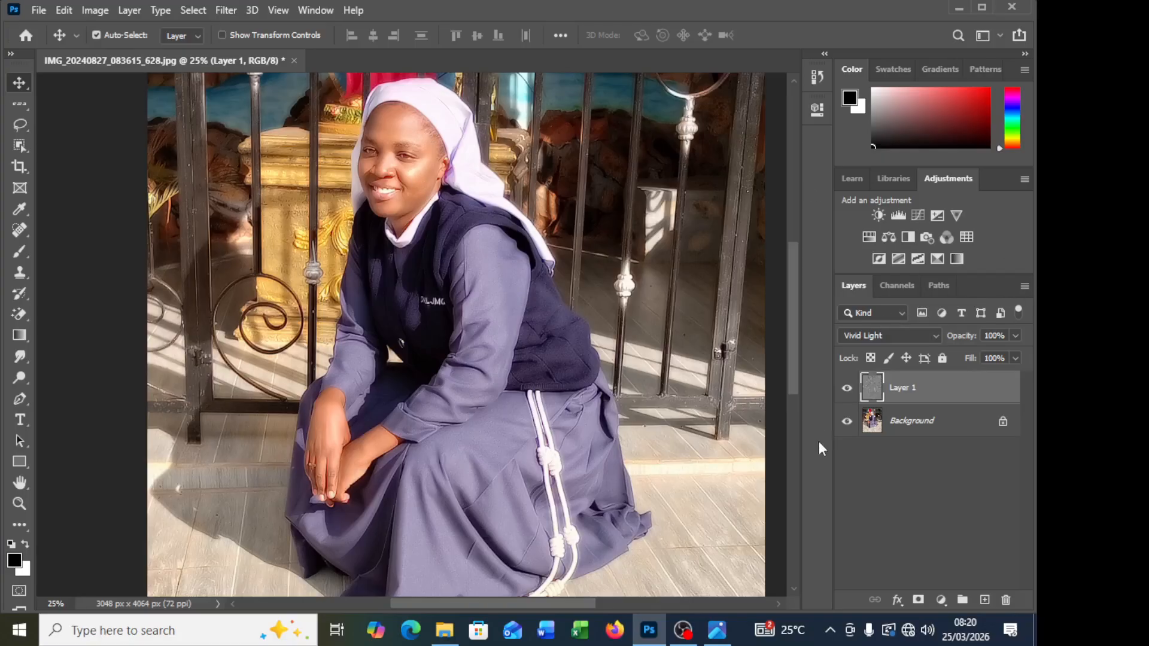
pyautogui.click(846, 392)
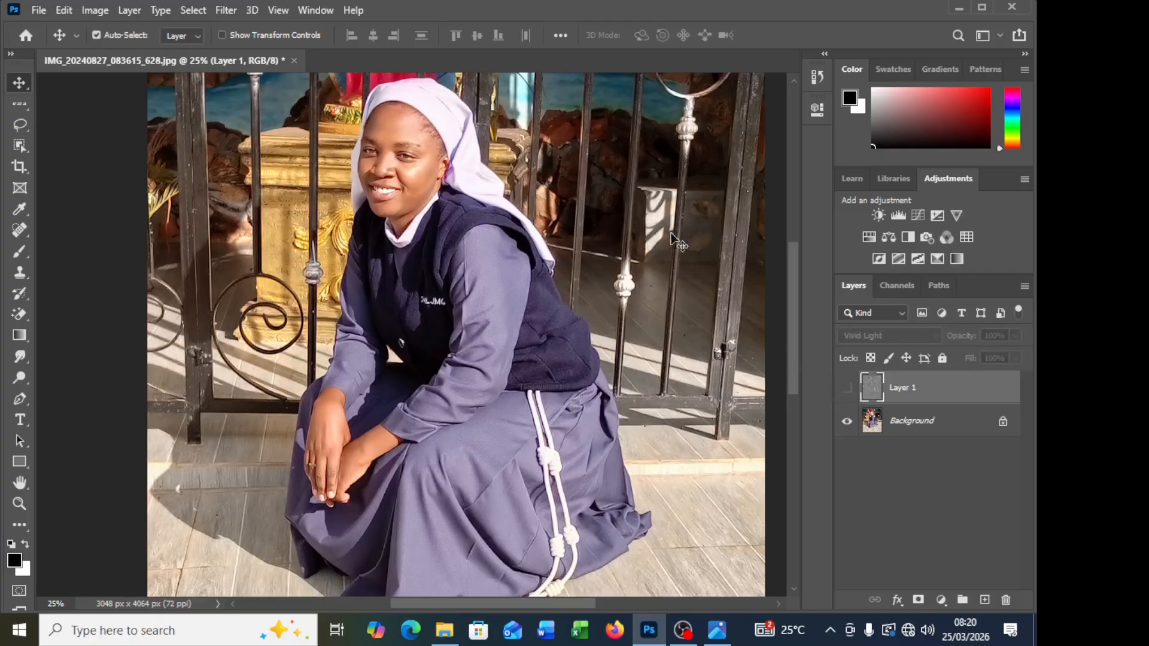
pyautogui.click(847, 388)
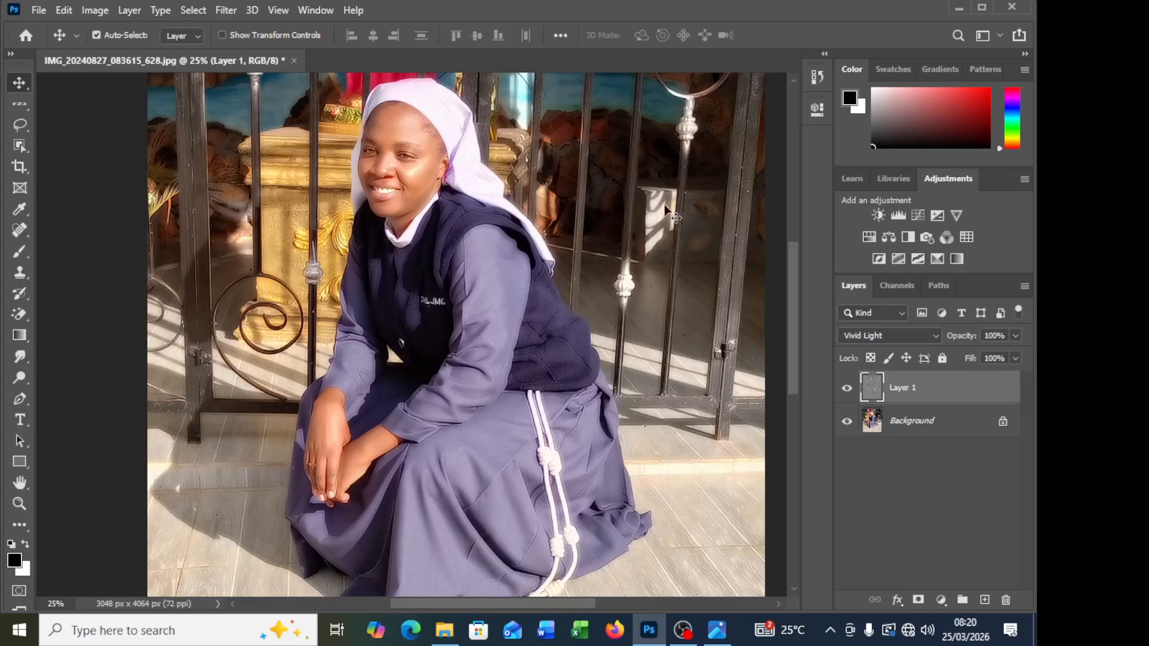
# Step: Try a white layer mask and a black layer mask on Layer 1, undoing each one
pyautogui.click(918, 600)
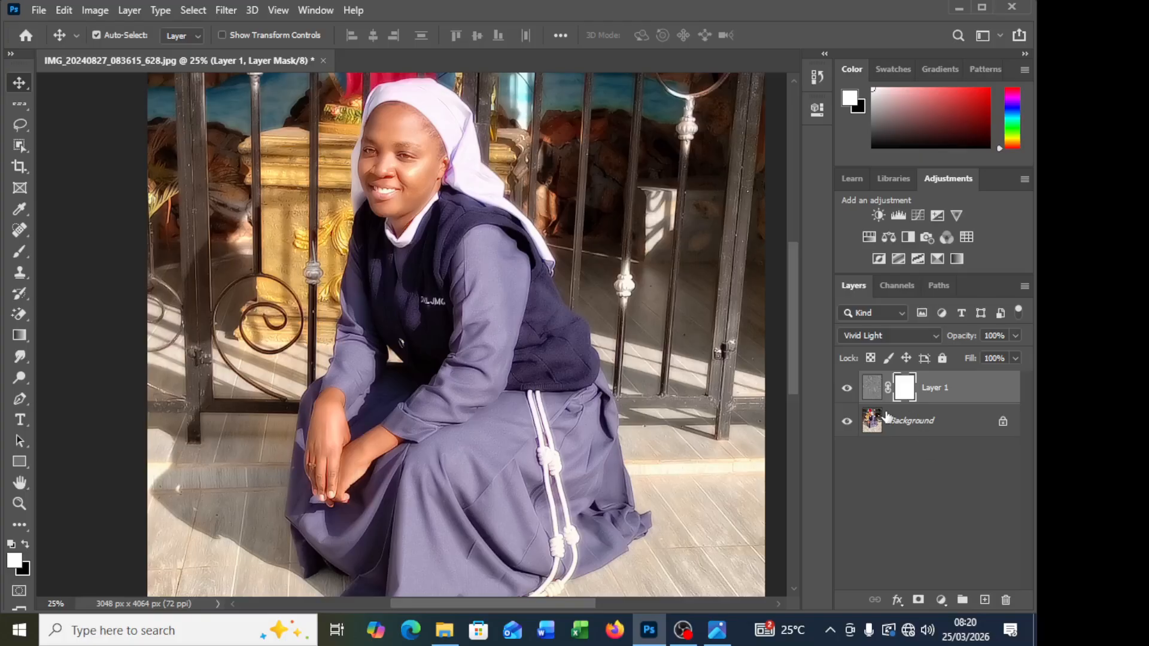
pyautogui.press('ctrl')
pyautogui.hotkey('ctrl', 'z')
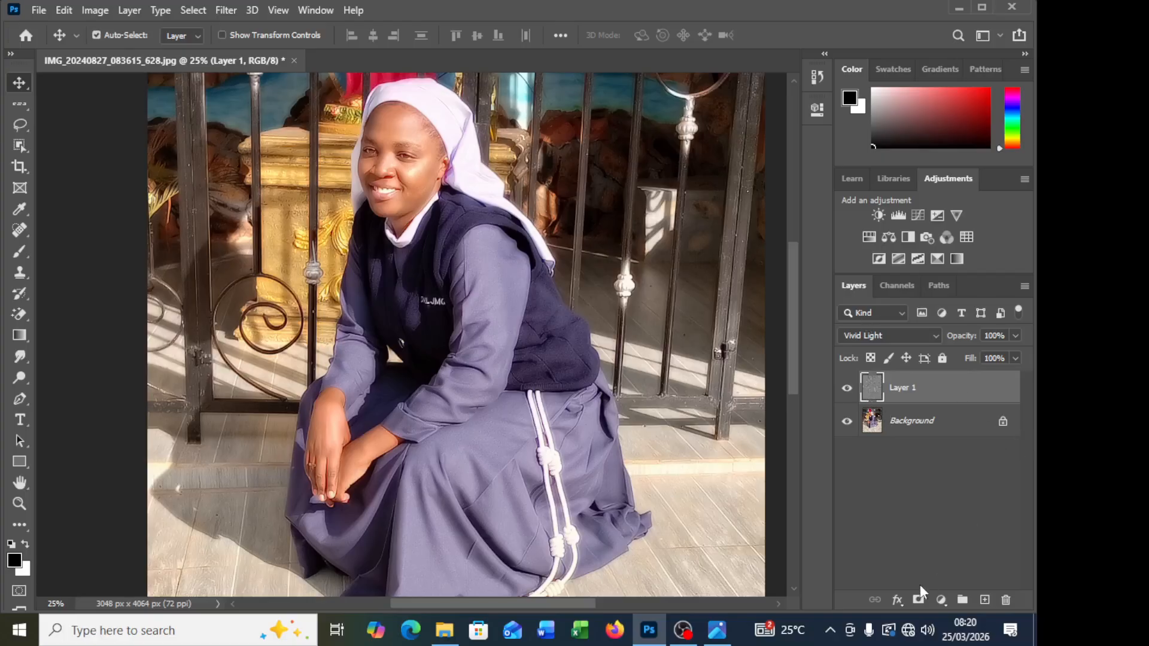
pyautogui.keyDown('alt'); pyautogui.click(918, 600); pyautogui.keyUp('alt')
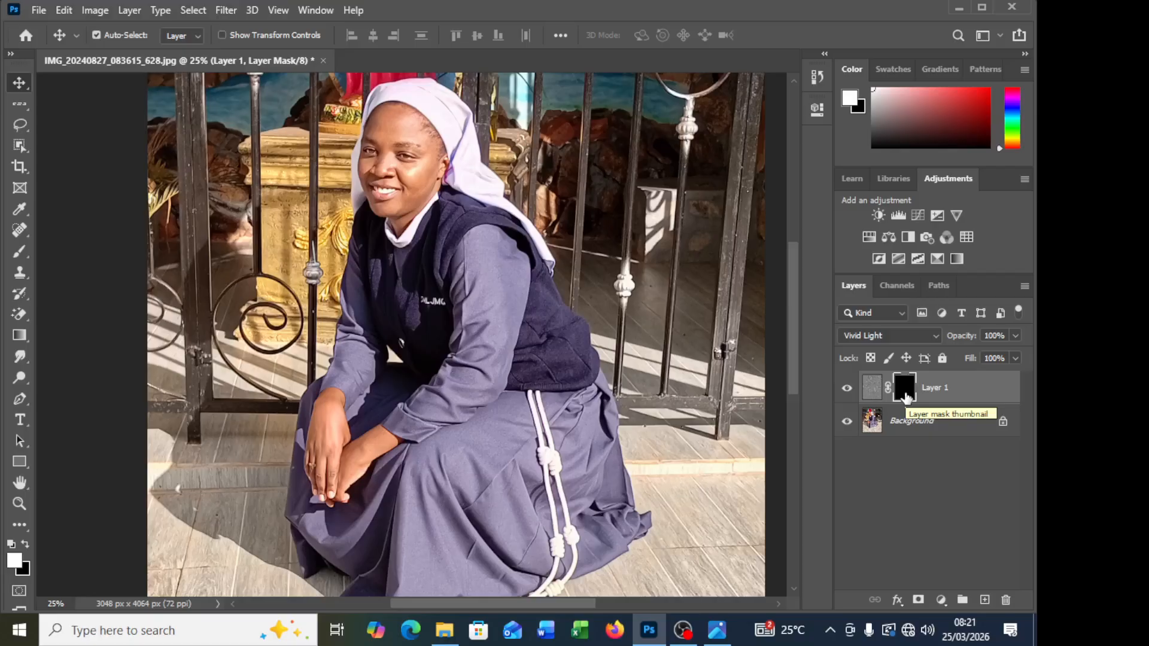
pyautogui.hotkey('ctrl', 'z')
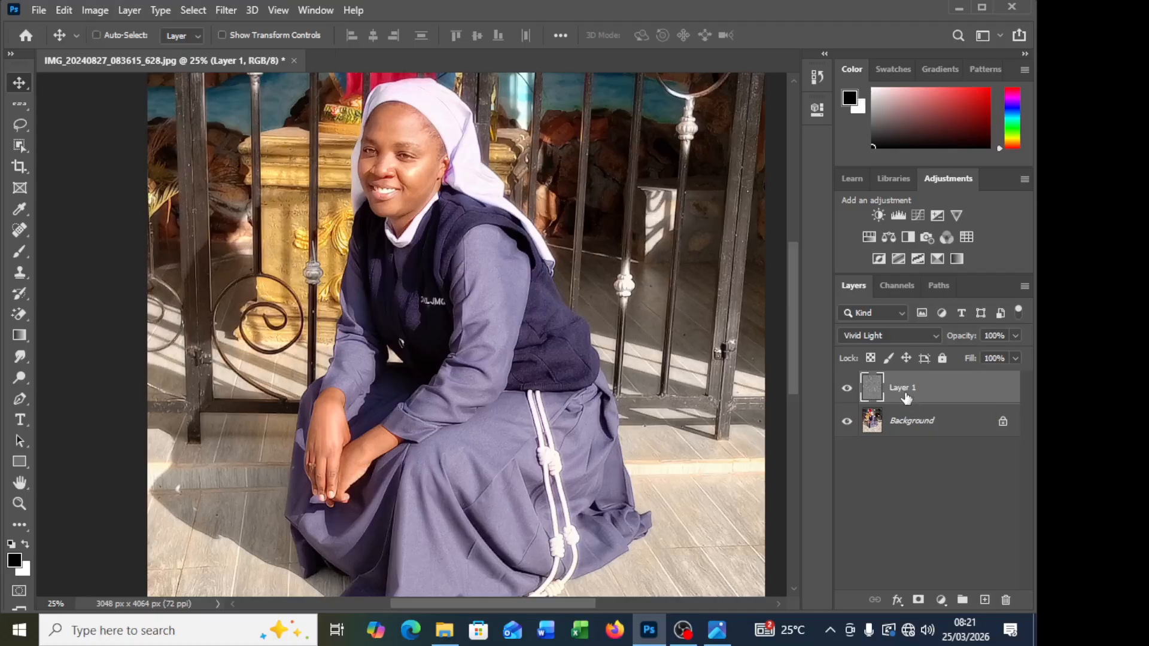
# Step: Try a white mask on Layer 1, invert it to black and back to white, and undo the mask
pyautogui.click(918, 600)
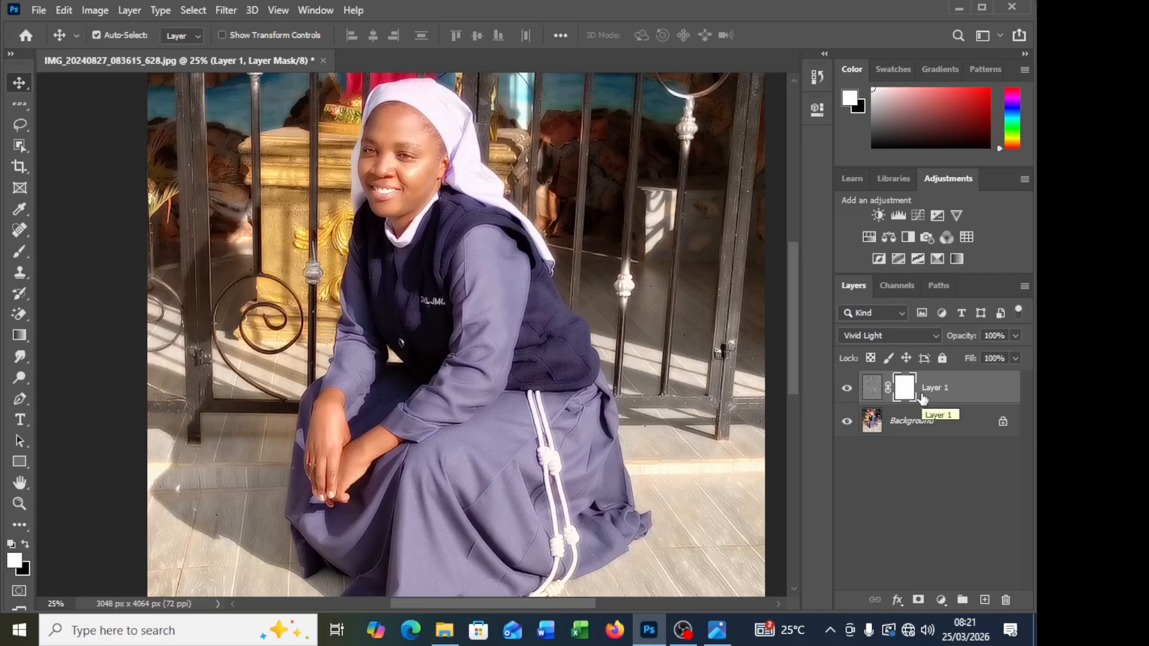
pyautogui.hotkey('ctrl', 'i')
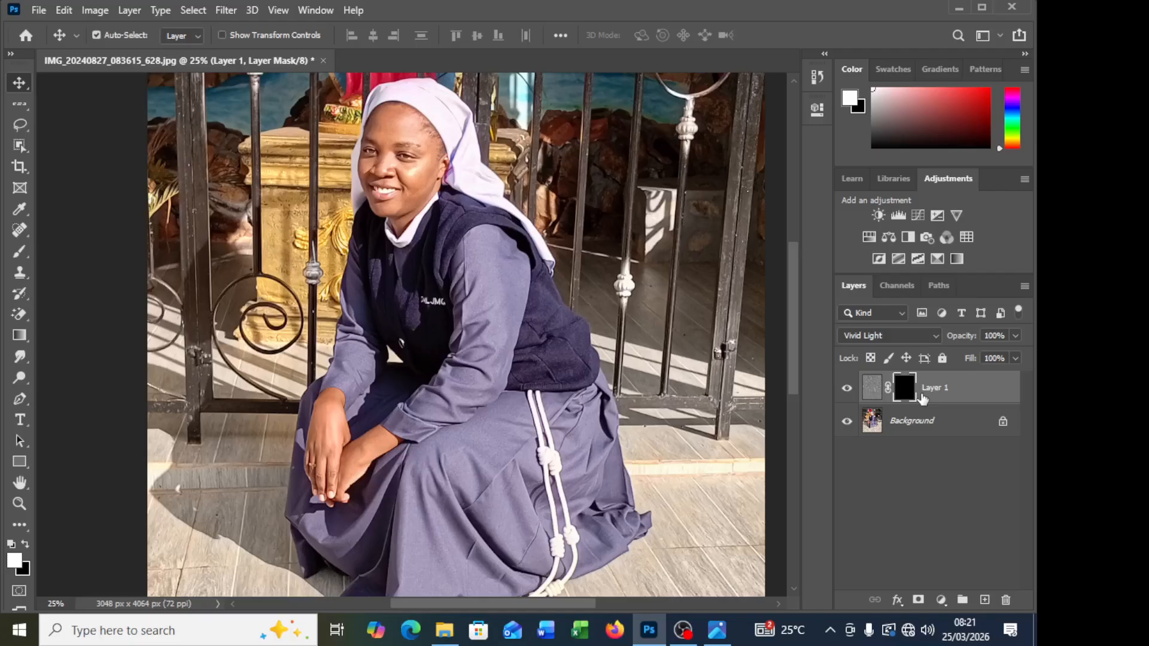
pyautogui.hotkey('ctrl', 'i')
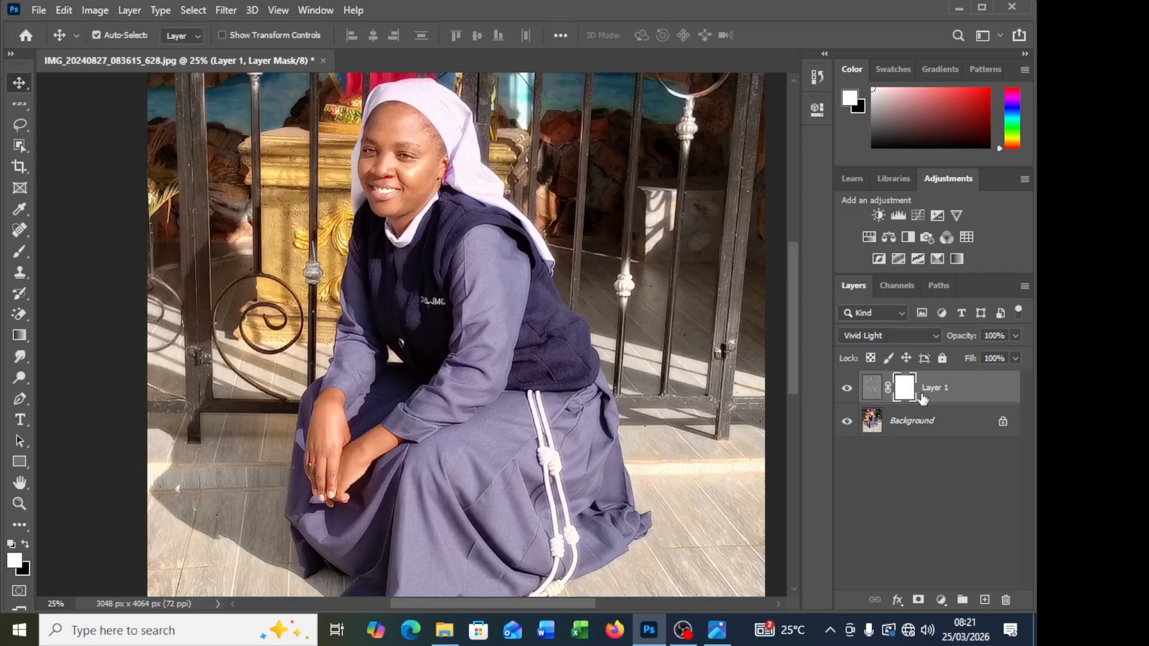
pyautogui.press('ctrl')
pyautogui.hotkey('ctrl', 'z')
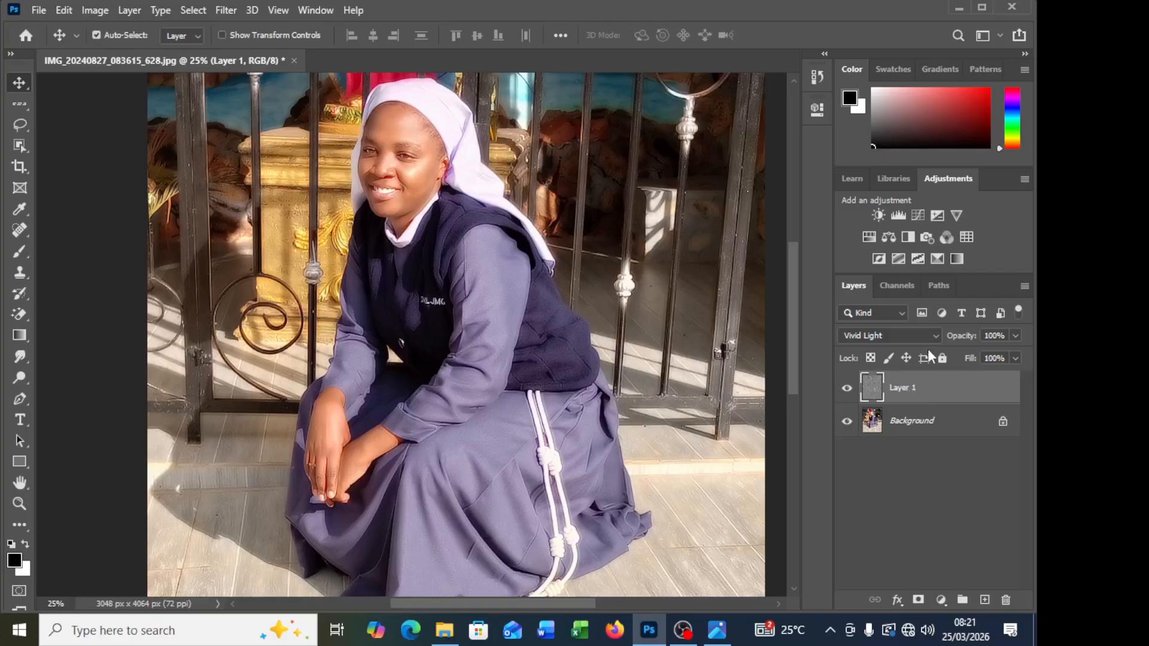
# Step: Add a layer mask to Layer 1 and invert it to black
pyautogui.click(918, 602)
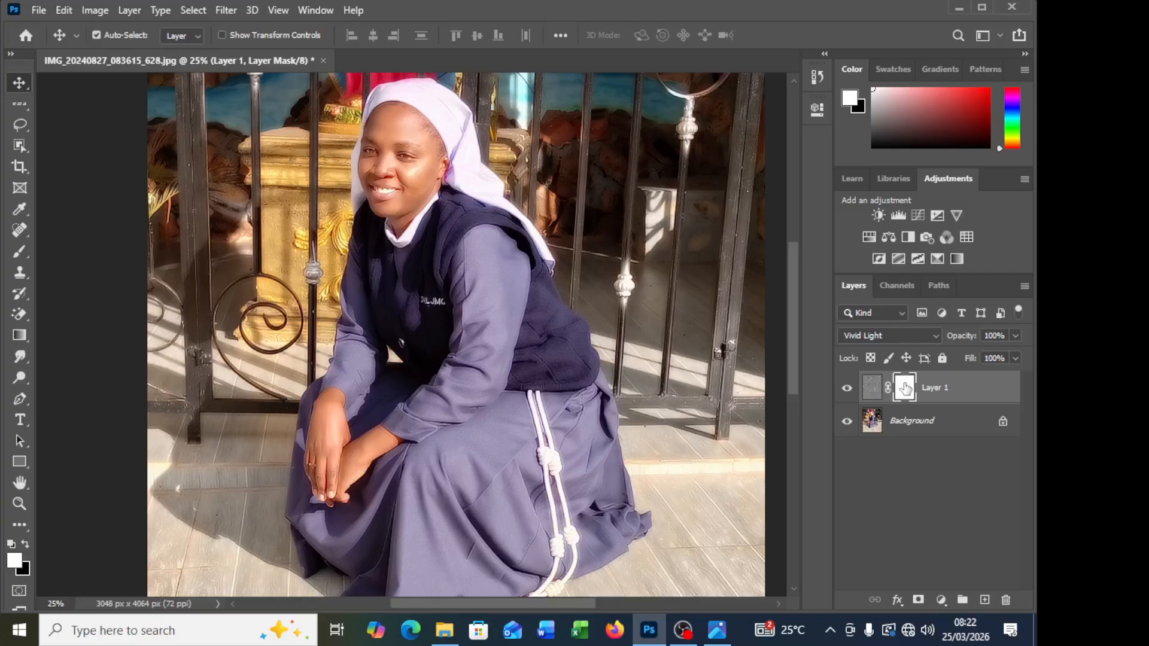
pyautogui.moveTo(906, 388); pyautogui.dragTo(907, 390)
pyautogui.hotkey('ctrl', 'i')
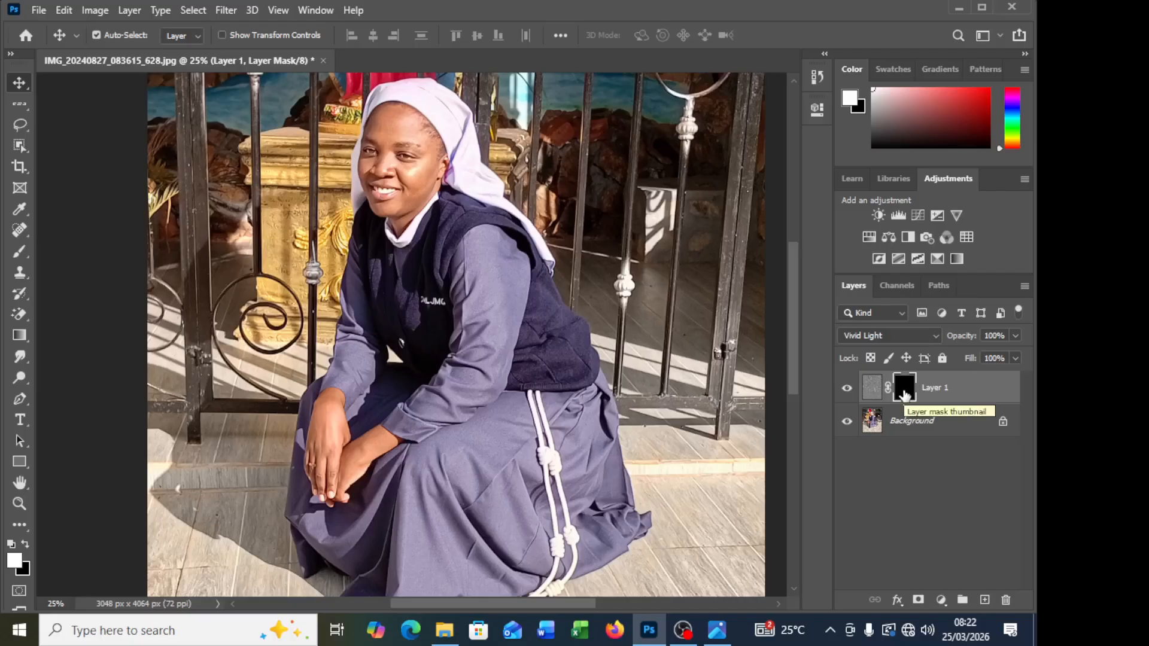
pyautogui.moveTo(905, 394); pyautogui.dragTo(905, 395)
# Step: Paint white over the forehead on Layer 1's mask using the Brush tool at 70 pixels and 10% smoothing
pyautogui.hotkey('ctrl', '1')
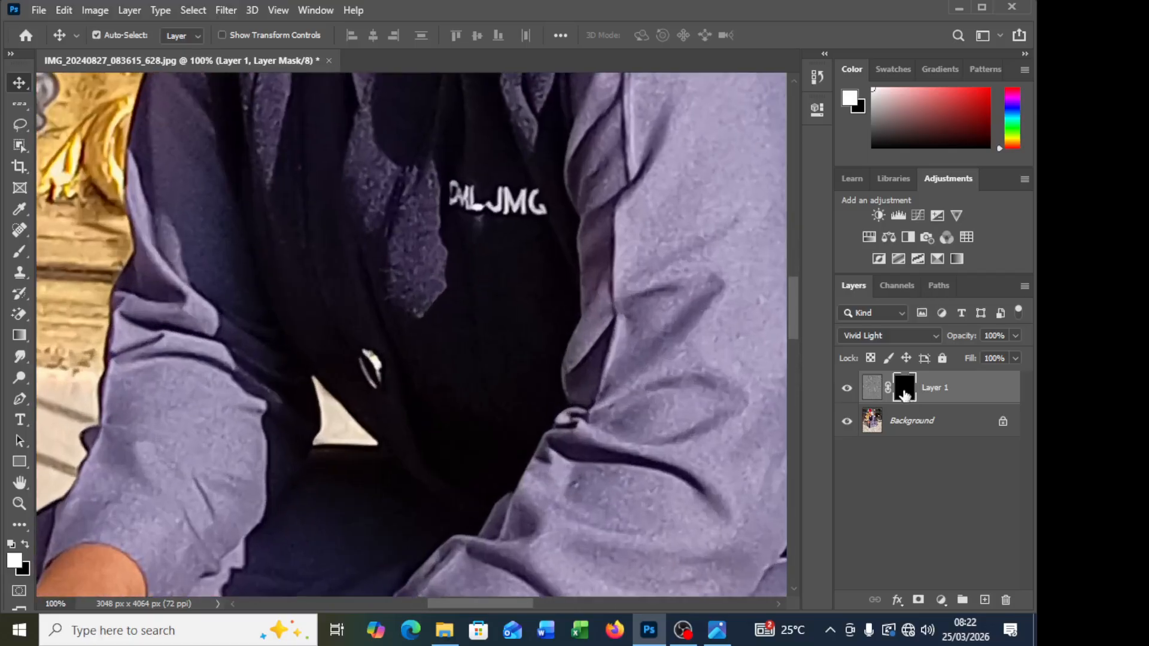
pyautogui.scroll(10, 193, 146)
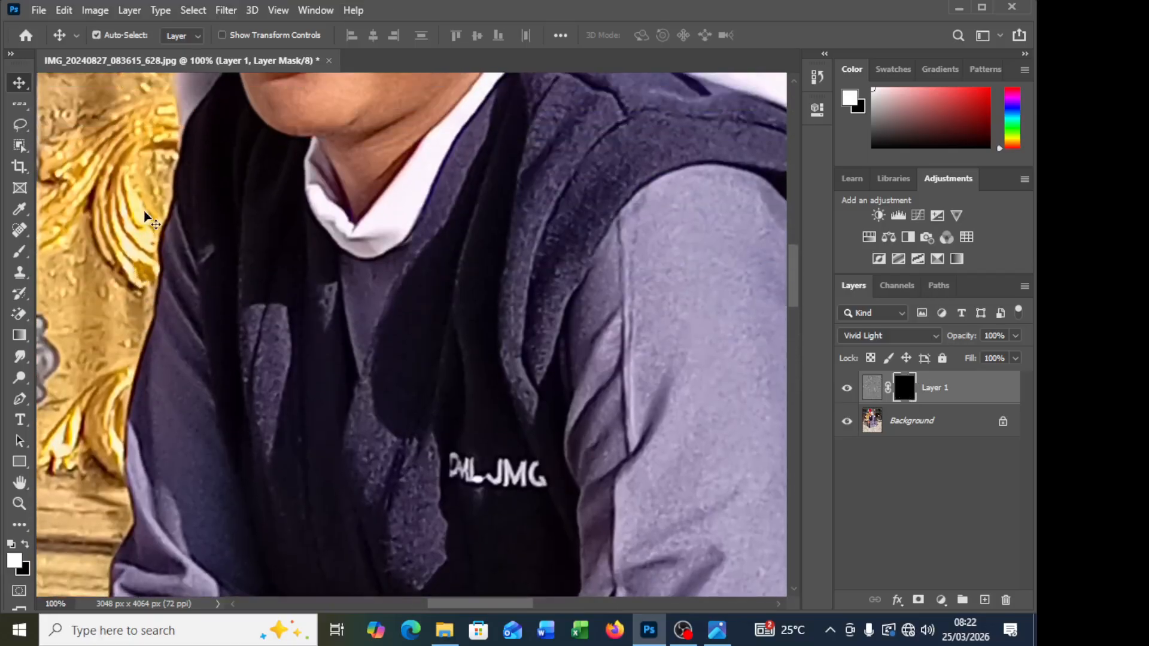
pyautogui.scroll(5, 142, 213)
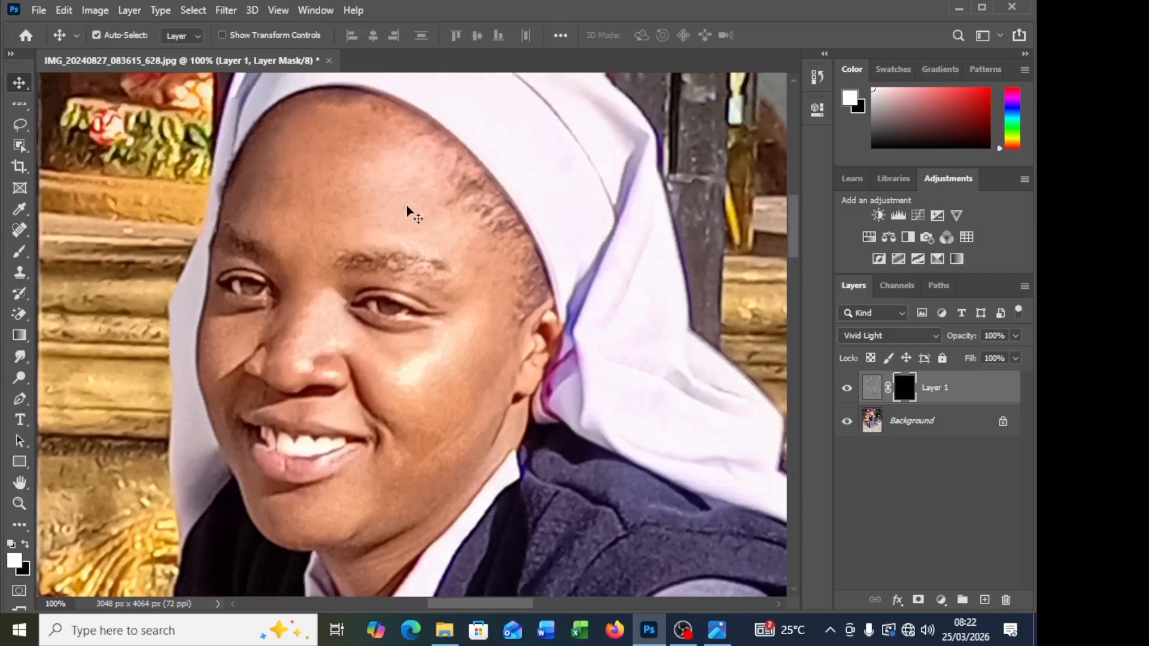
pyautogui.click(12, 250)
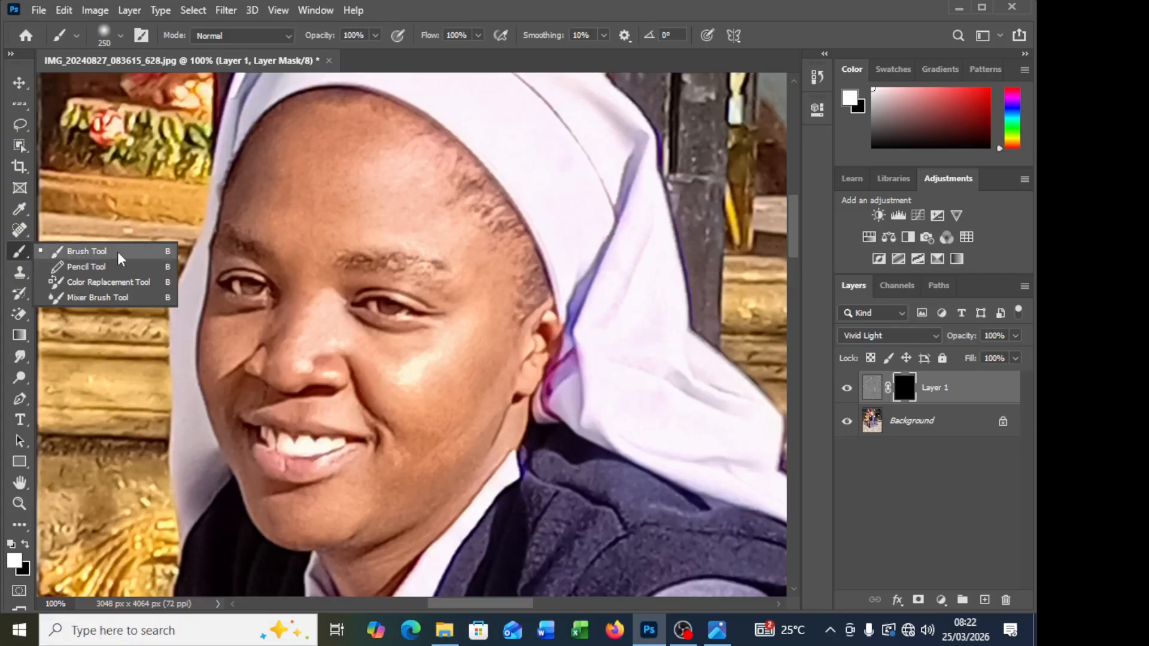
pyautogui.click(118, 254)
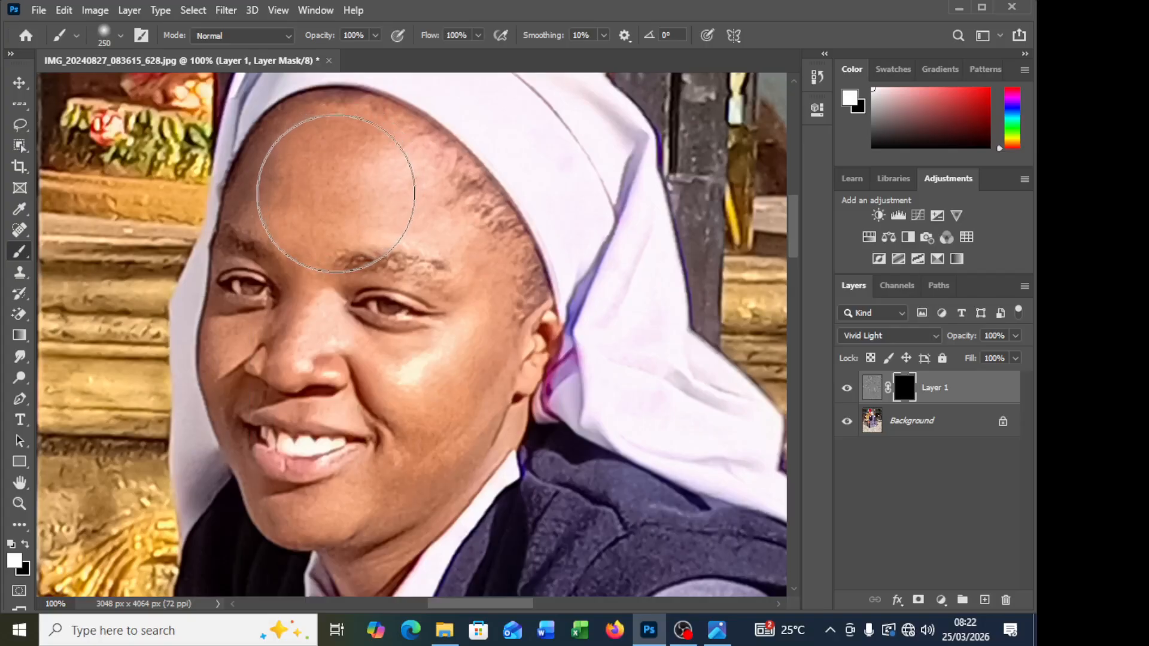
pyautogui.press('[')
pyautogui.press('[')
pyautogui.press('[')
pyautogui.press('[')
pyautogui.press('[')
pyautogui.press('[')
pyautogui.press('[')
pyautogui.press('[')
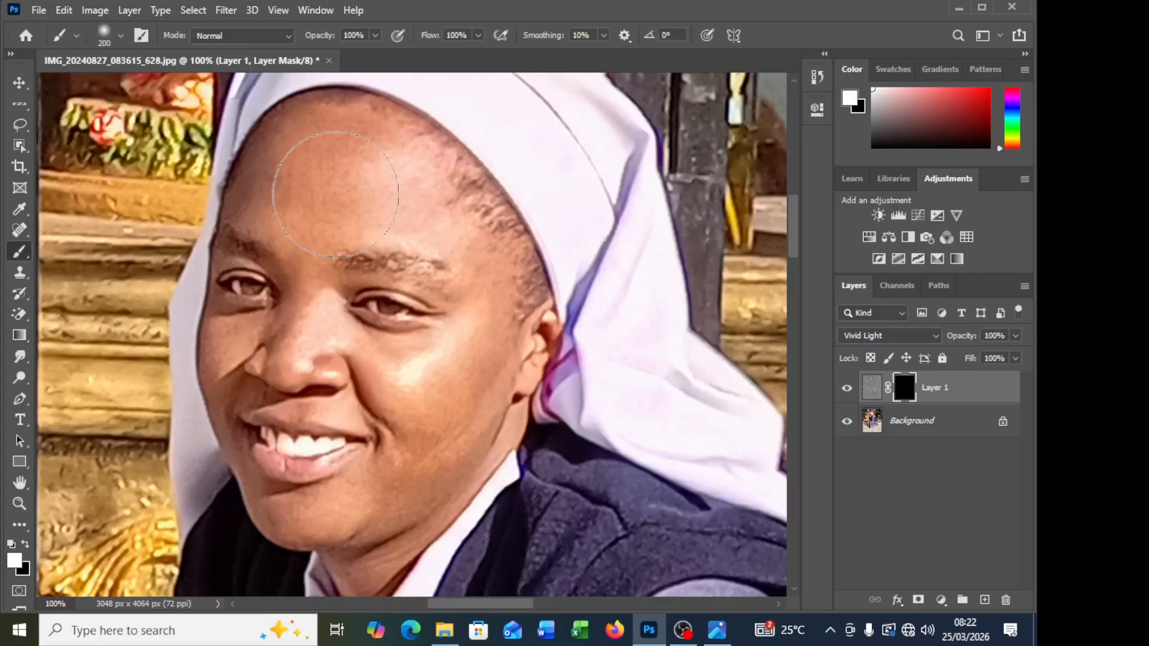
pyautogui.press('[')
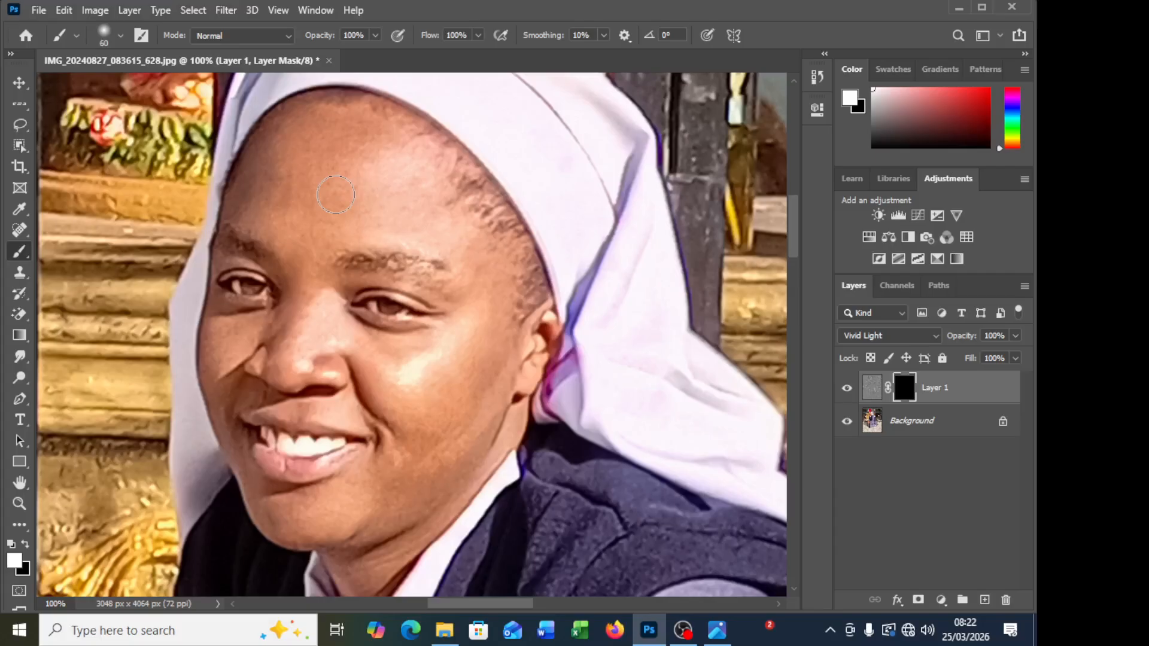
pyautogui.press(']')
pyautogui.click(602, 35)
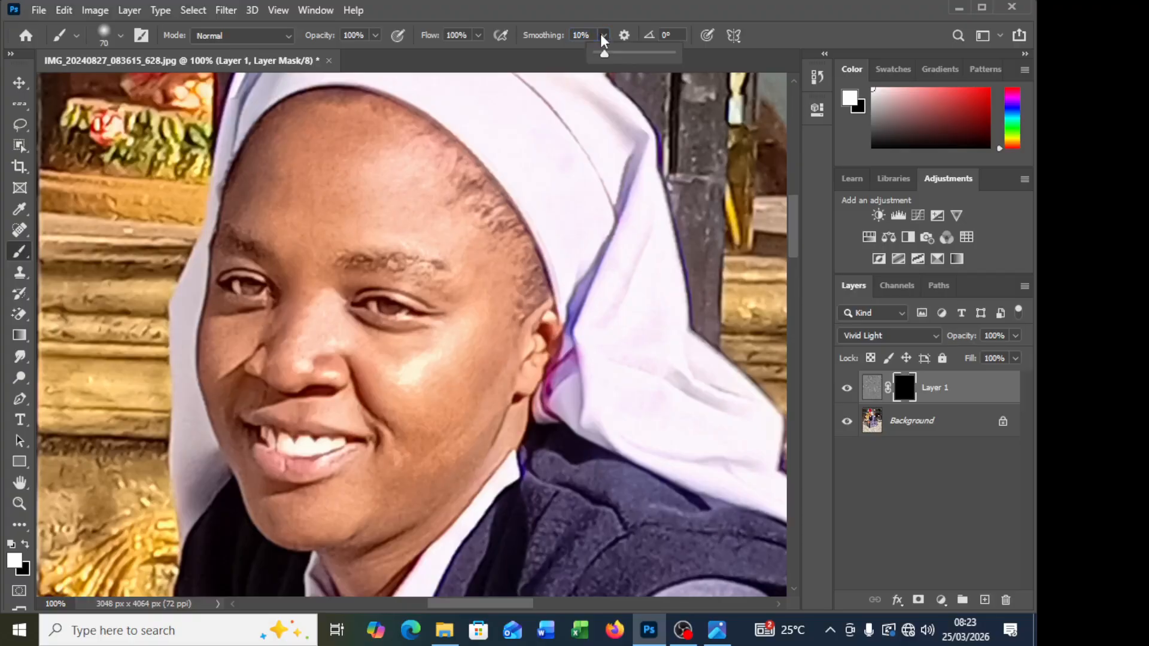
pyautogui.click(596, 75)
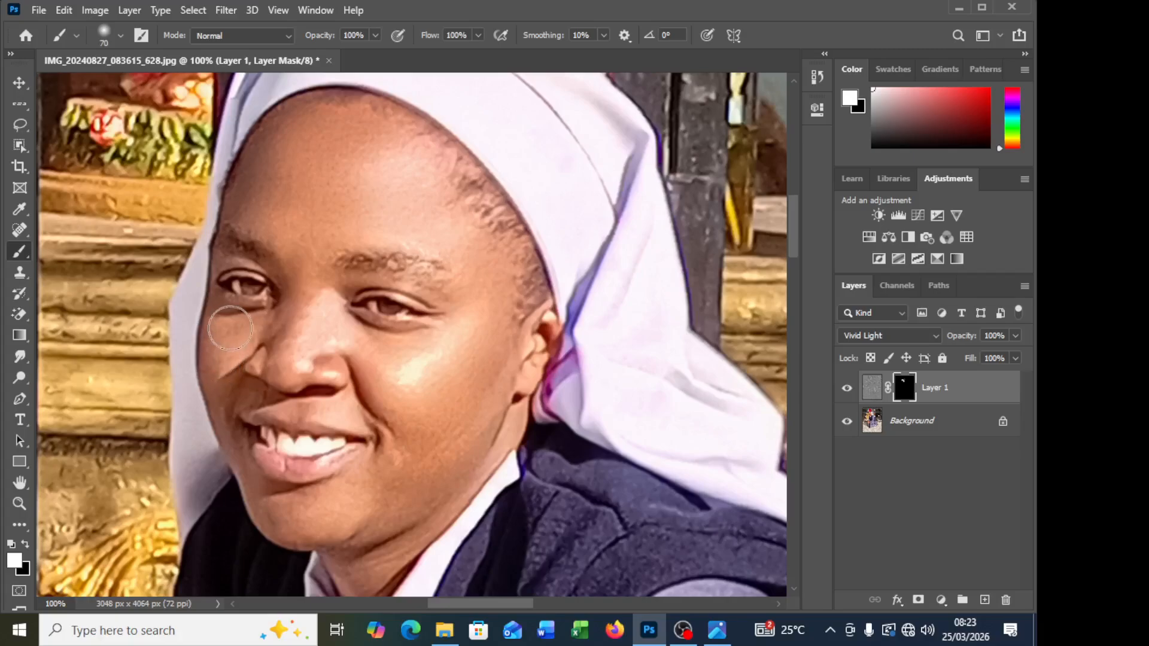
# Step: Paint white on the mask over the under-eye area, nose and cheek with brush sizes of 25 and 40 pixels
pyautogui.press('[')
pyautogui.press('[')
pyautogui.press('[')
pyautogui.press('[')
pyautogui.press('[')
pyautogui.press('[')
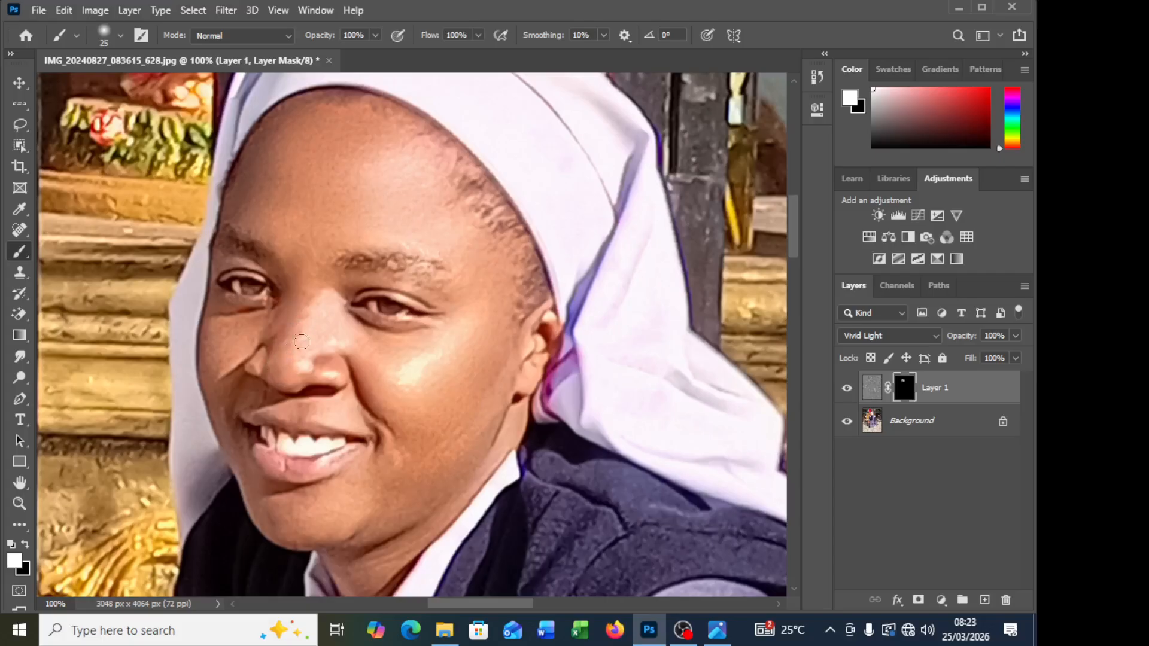
pyautogui.press(']')
pyautogui.press(']')
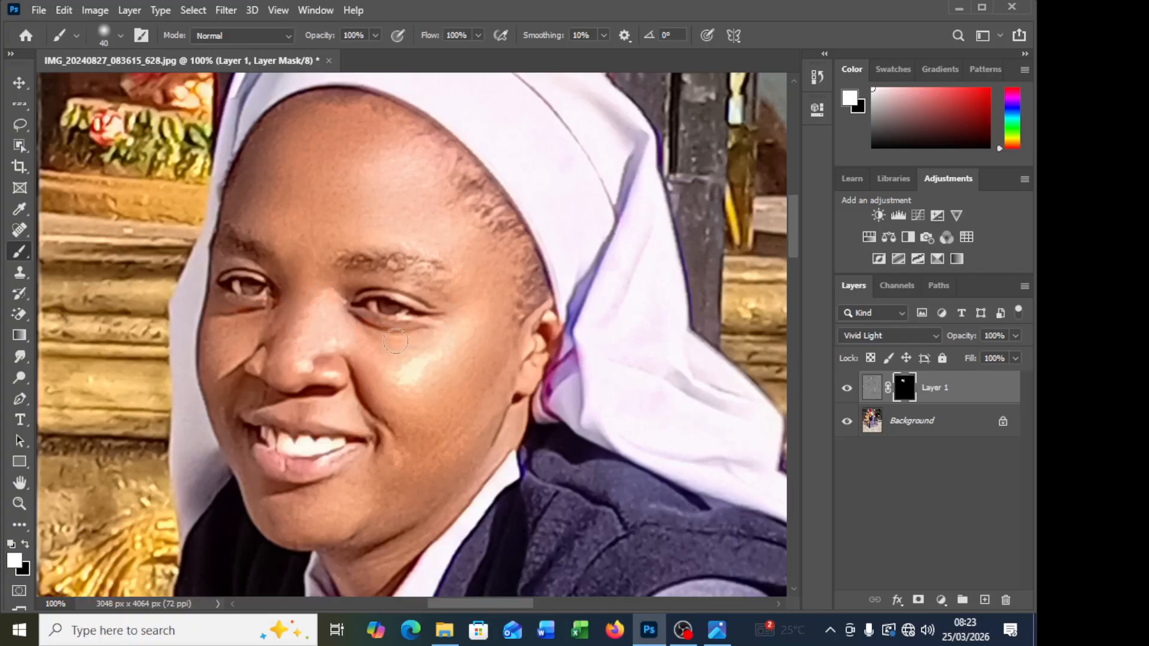
pyautogui.moveTo(356, 350)
pyautogui.mouseDown()
pyautogui.moveTo(396, 430)
pyautogui.moveTo(358, 377)
pyautogui.moveTo(360, 358)
pyautogui.moveTo(368, 395)
pyautogui.moveTo(364, 377)
pyautogui.moveTo(406, 420)
pyautogui.mouseUp()
pyautogui.moveTo(324, 40); pyautogui.dragTo(259, 39)
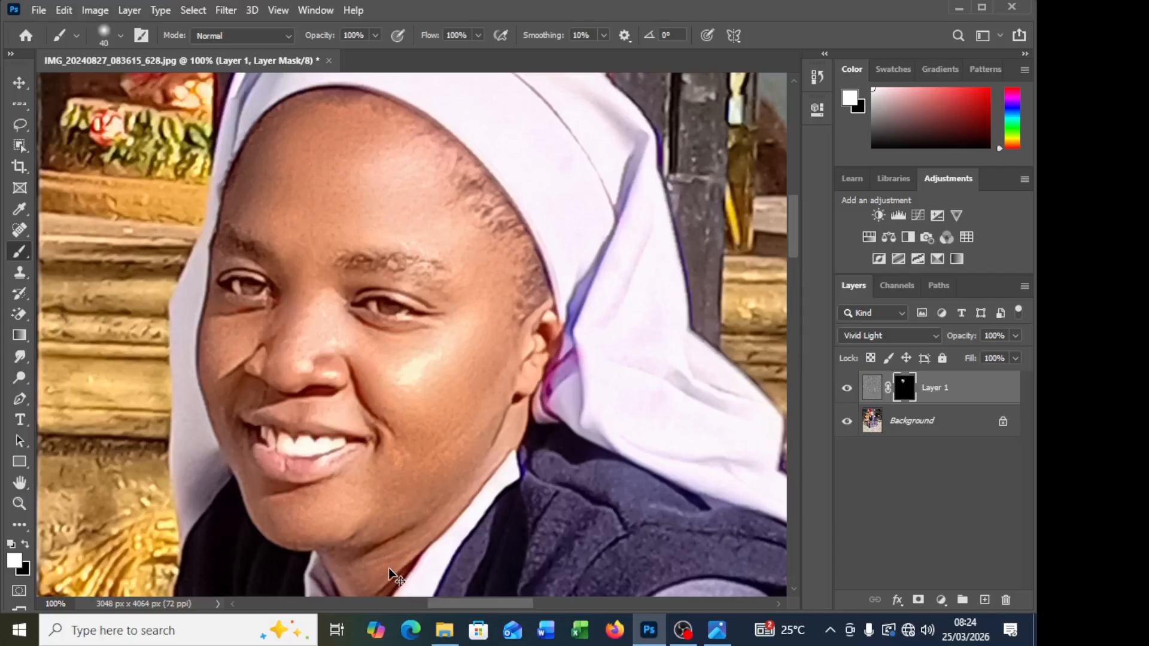
# Step: Paint the mask along the smile line beside the nose with a 20-pixel brush, and undo the last stroke
pyautogui.scroll(-1, 424, 479)
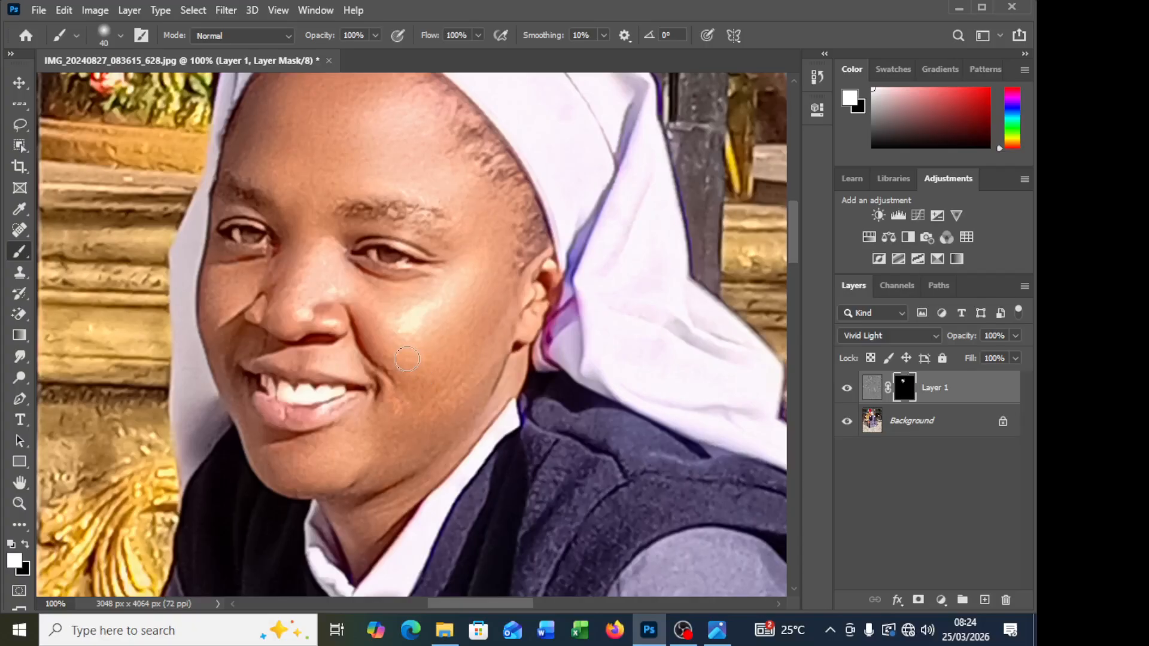
pyautogui.rightClick(19, 250)
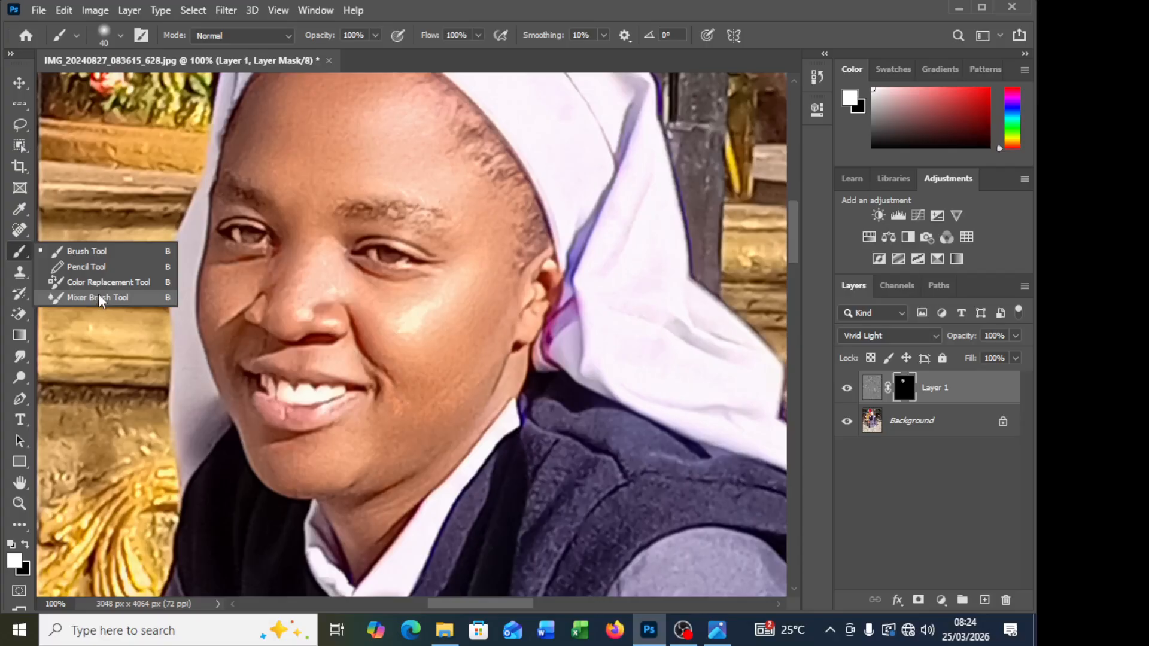
pyautogui.click(96, 253)
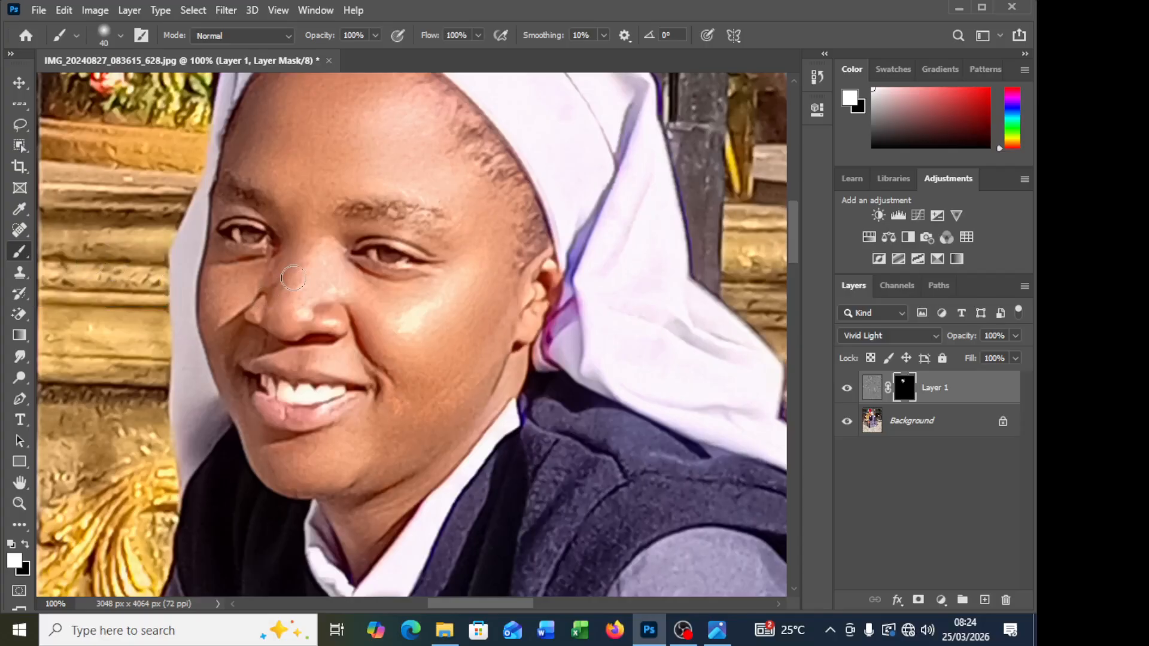
pyautogui.press('[')
pyautogui.press('[')
pyautogui.press('[')
pyautogui.press('[')
pyautogui.moveTo(347, 309); pyautogui.dragTo(385, 365)
pyautogui.moveTo(357, 318); pyautogui.dragTo(368, 353)
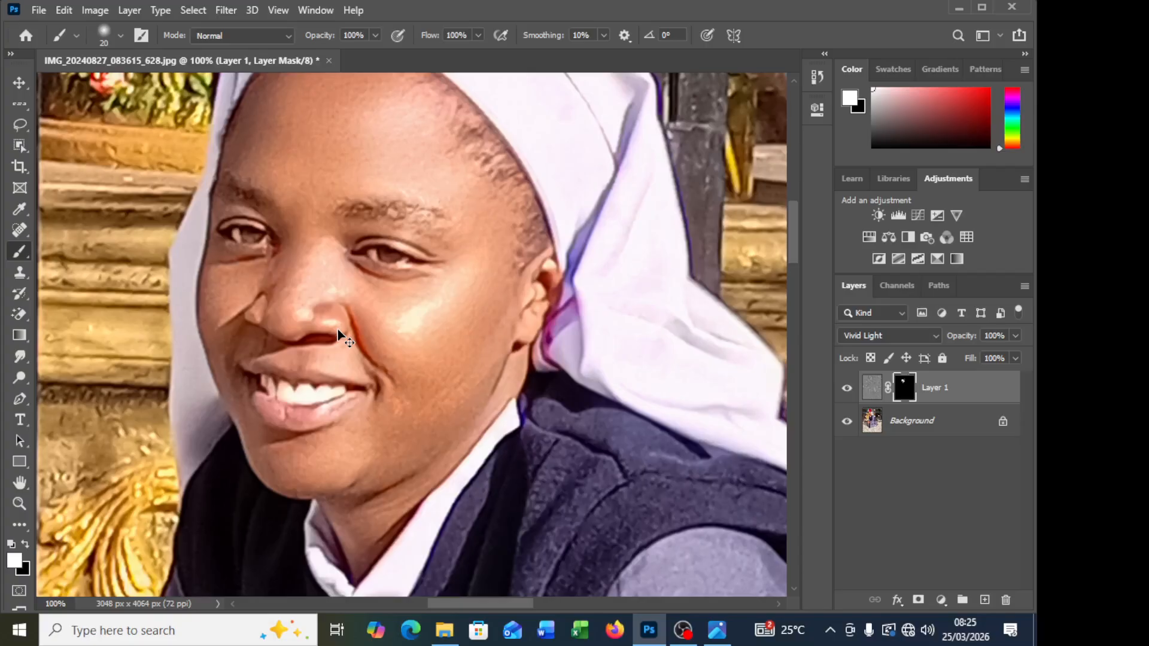
pyautogui.hotkey('ctrl', 'z')
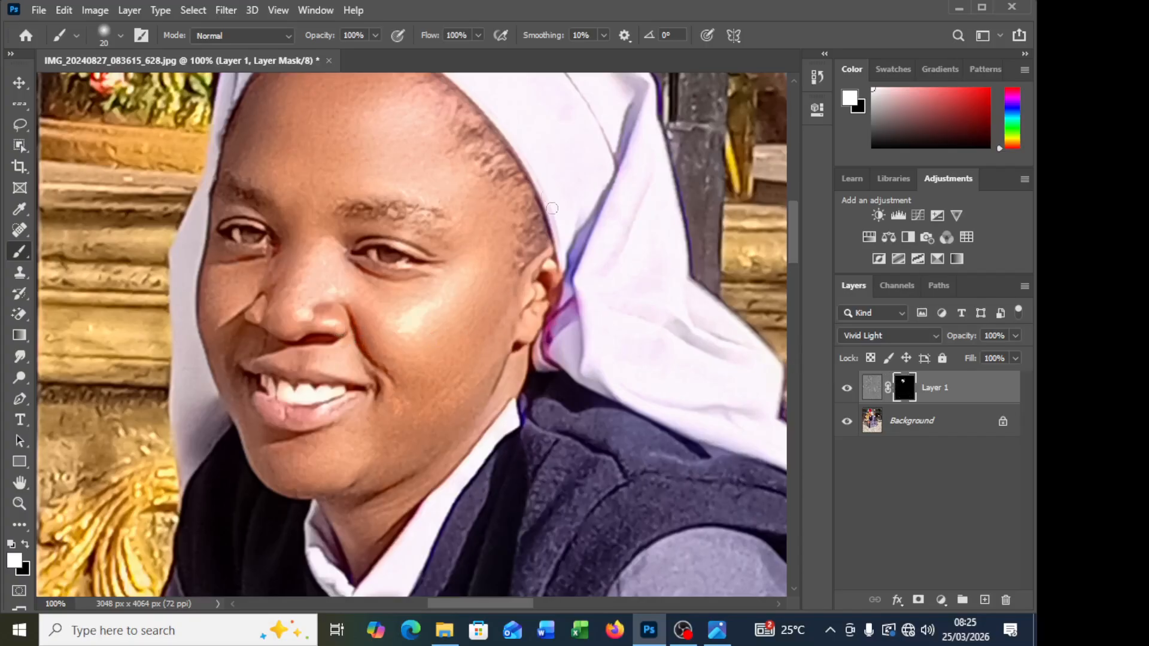
# Step: Display Layer 1's mask on its own to check the painted face areas, switching between mask and photo
pyautogui.keyDown('alt'); pyautogui.click(904, 391); pyautogui.keyUp('alt')
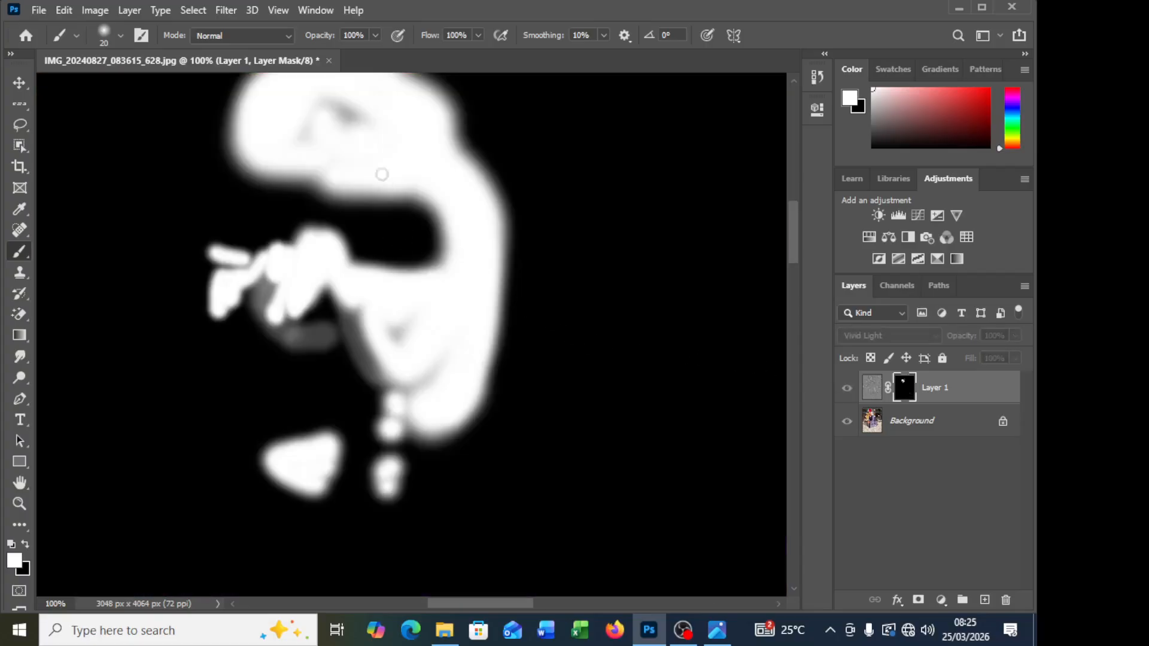
pyautogui.scroll(1, 374, 153)
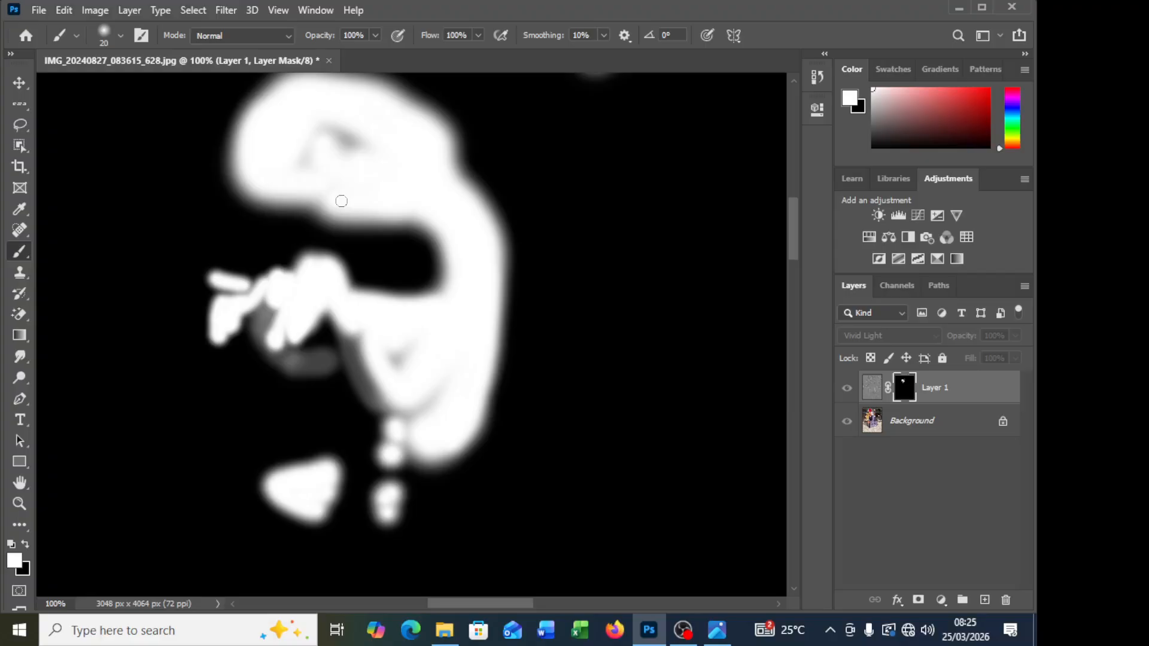
pyautogui.keyDown('alt'); pyautogui.click(904, 390); pyautogui.keyUp('alt')
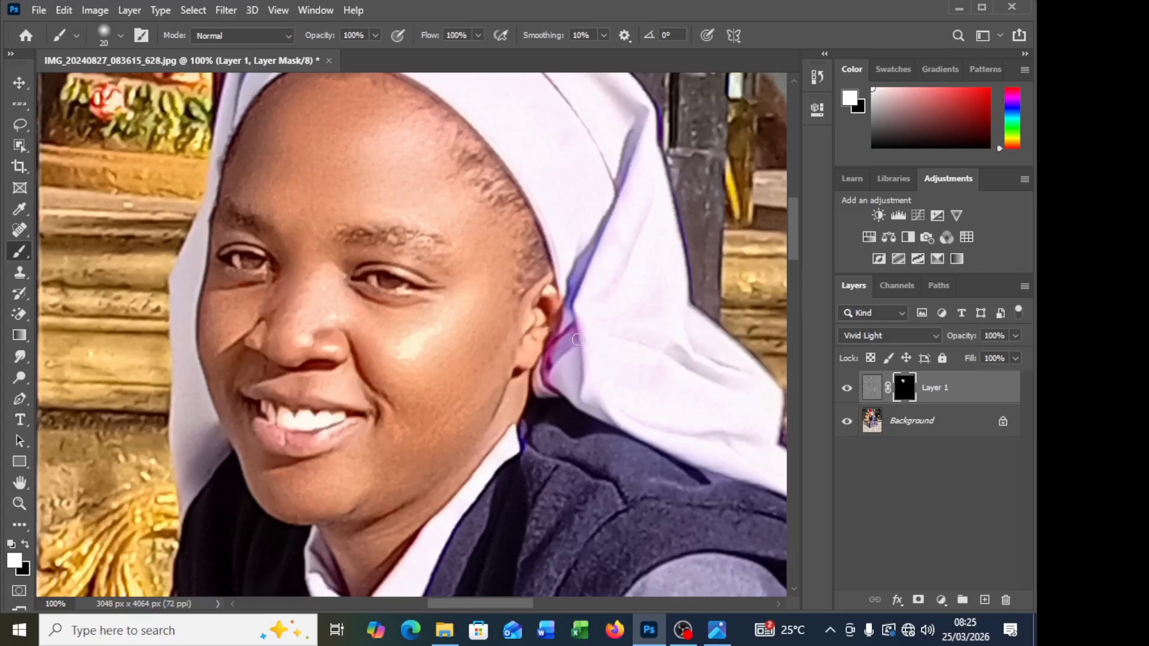
pyautogui.keyDown('alt'); pyautogui.click(904, 390); pyautogui.keyUp('alt')
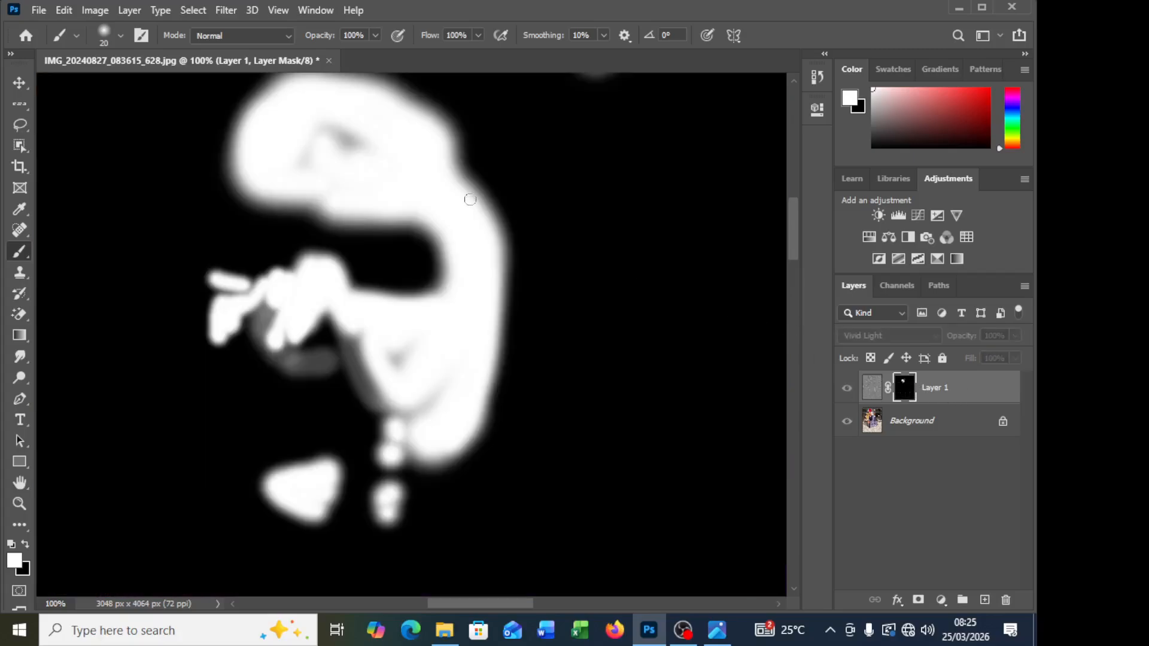
# Step: Paint out the grey patches in the forehead and cheek on Layer 1's mask with a brush enlarged to 125 pixels, and redisplay the photo
pyautogui.press(']')
pyautogui.press(']')
pyautogui.press(']')
pyautogui.press(']')
pyautogui.press(']')
pyautogui.moveTo(313, 118)
pyautogui.mouseDown()
pyautogui.moveTo(364, 151)
pyautogui.moveTo(355, 117)
pyautogui.moveTo(315, 124)
pyautogui.moveTo(303, 145)
pyautogui.moveTo(363, 154)
pyautogui.moveTo(282, 142)
pyautogui.moveTo(352, 172)
pyautogui.moveTo(314, 170)
pyautogui.moveTo(377, 177)
pyautogui.mouseUp()
pyautogui.press(']')
pyautogui.press(']')
pyautogui.press(']')
pyautogui.press(']')
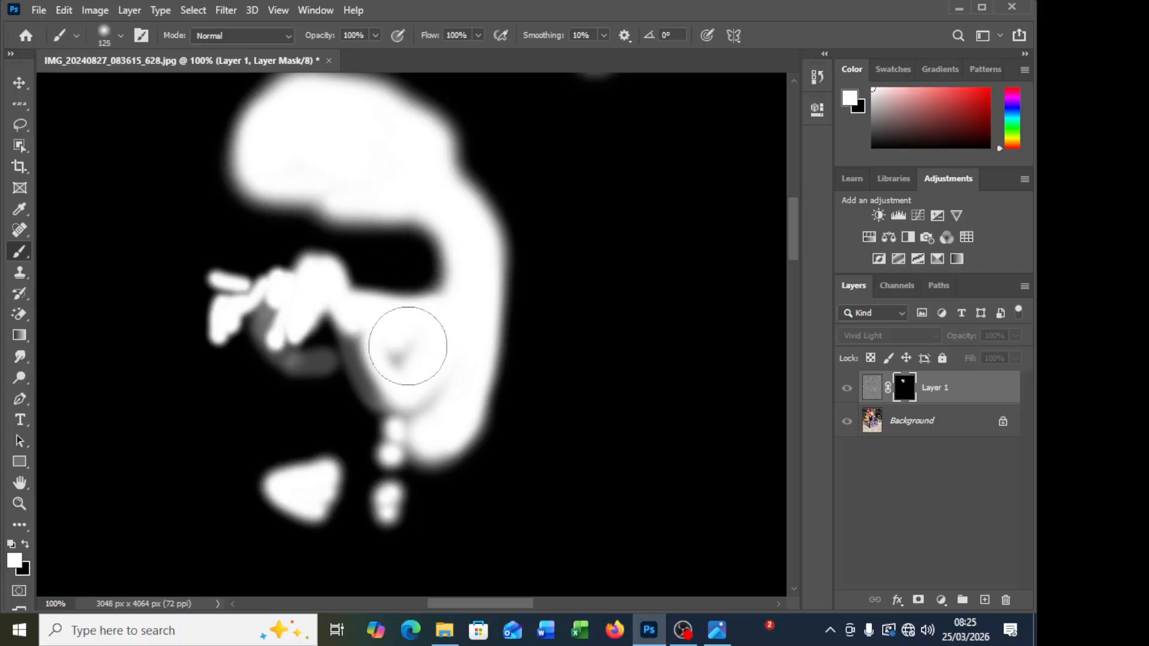
pyautogui.press('[')
pyautogui.press('[')
pyautogui.press('[')
pyautogui.press('[')
pyautogui.press('[')
pyautogui.press('[')
pyautogui.press('[')
pyautogui.press('[')
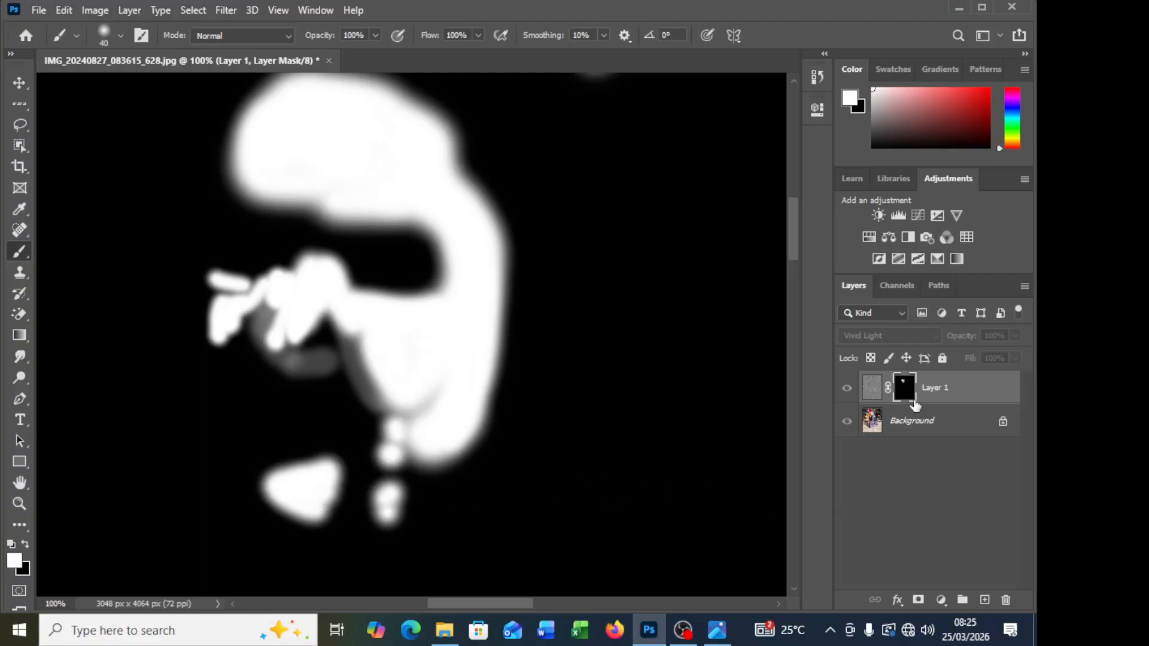
pyautogui.keyDown('alt'); pyautogui.click(903, 386); pyautogui.keyUp('alt')
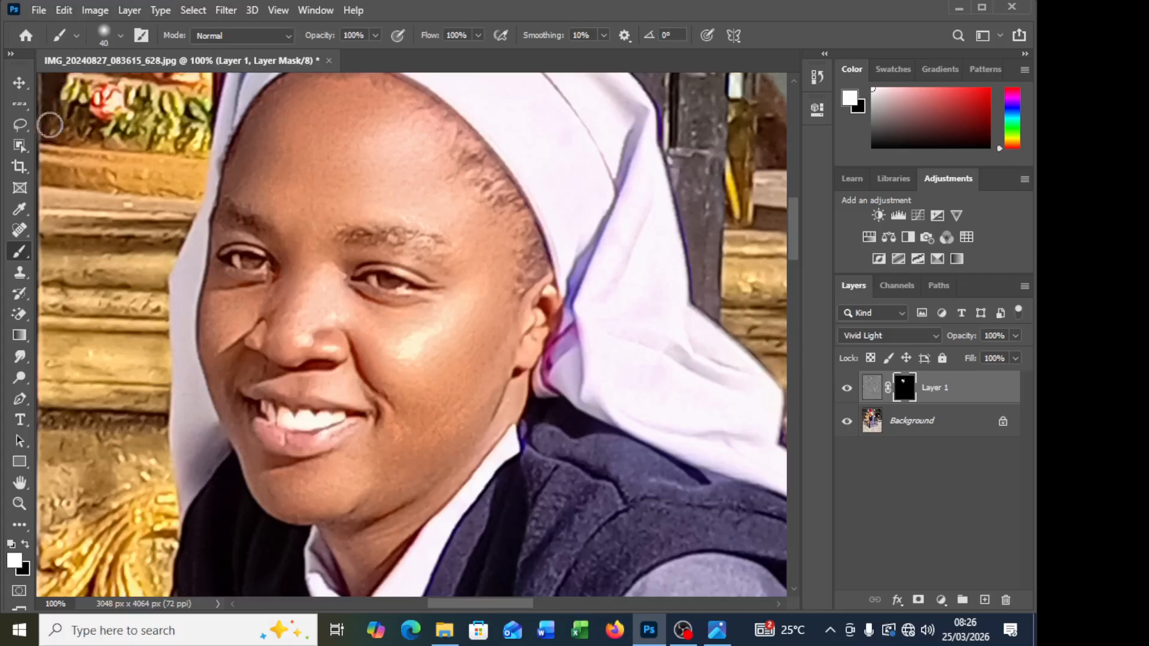
# Step: Touch up finer face areas on Layer 1's mask with small brushes around 25 pixels at reduced opacity, and restore the brush opacity to 100%
pyautogui.moveTo(329, 40); pyautogui.dragTo(262, 46)
pyautogui.press('[')
pyautogui.press('[')
pyautogui.moveTo(308, 38); pyautogui.dragTo(374, 42)
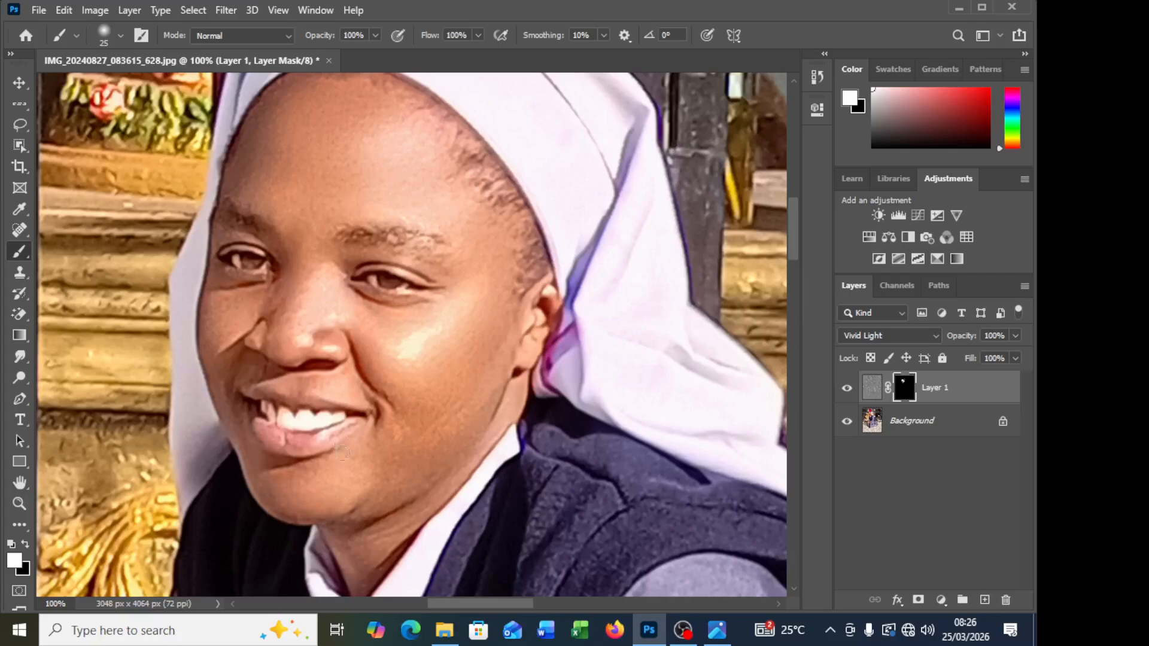
pyautogui.moveTo(329, 37); pyautogui.dragTo(269, 53)
pyautogui.press('[')
pyautogui.press(']')
pyautogui.press('[')
pyautogui.press('[')
pyautogui.moveTo(311, 41); pyautogui.dragTo(359, 41)
# Step: Paint the neck on Layer 1's mask with a 35-pixel brush at 39% opacity
pyautogui.press(']')
pyautogui.press(']')
pyautogui.scroll(-5, 520, 423)
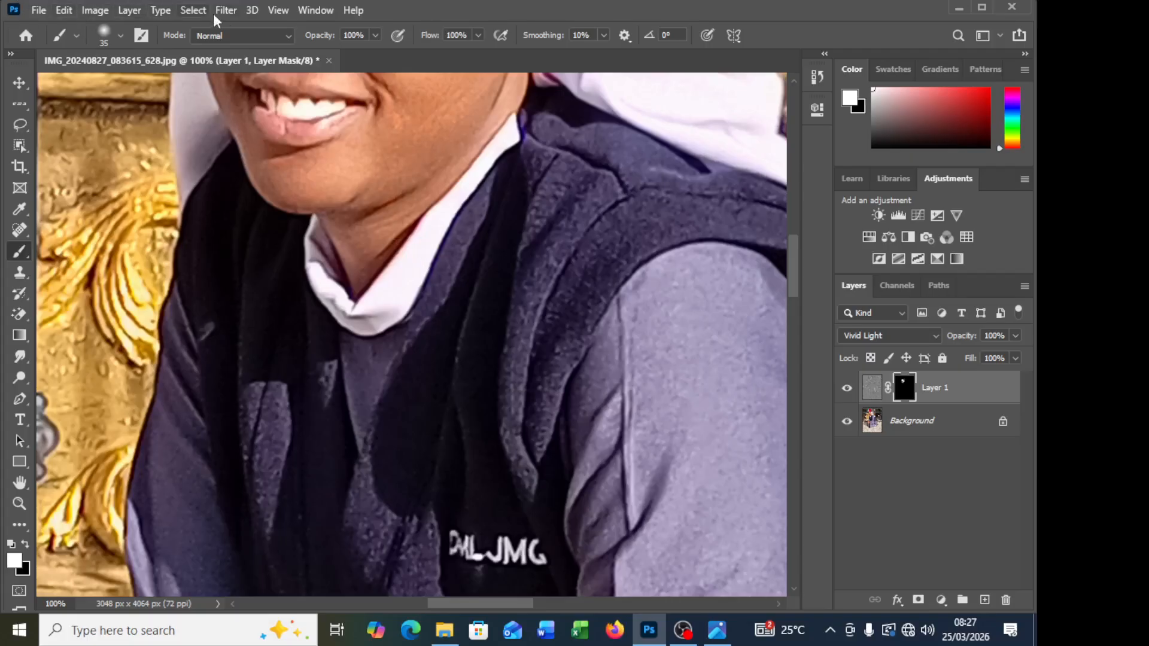
pyautogui.moveTo(315, 36); pyautogui.dragTo(266, 39)
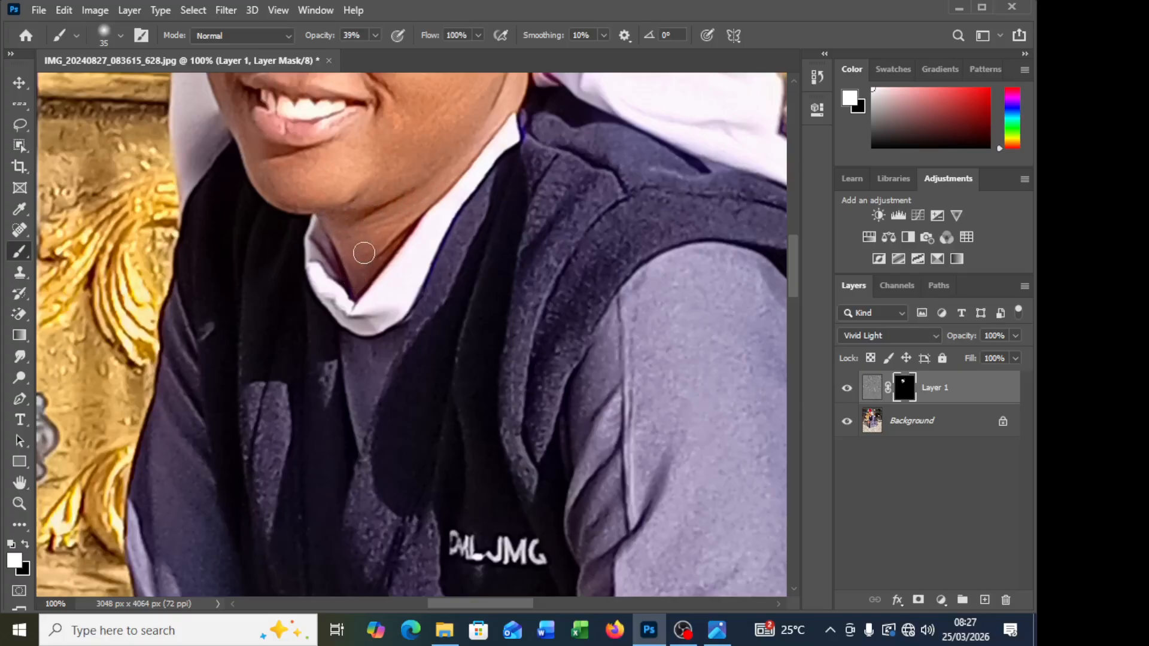
# Step: Paint the back of the hand and the forearm on Layer 1's mask with brushes of 35 and 50 pixels at 100% opacity
pyautogui.scroll(-15, 359, 323)
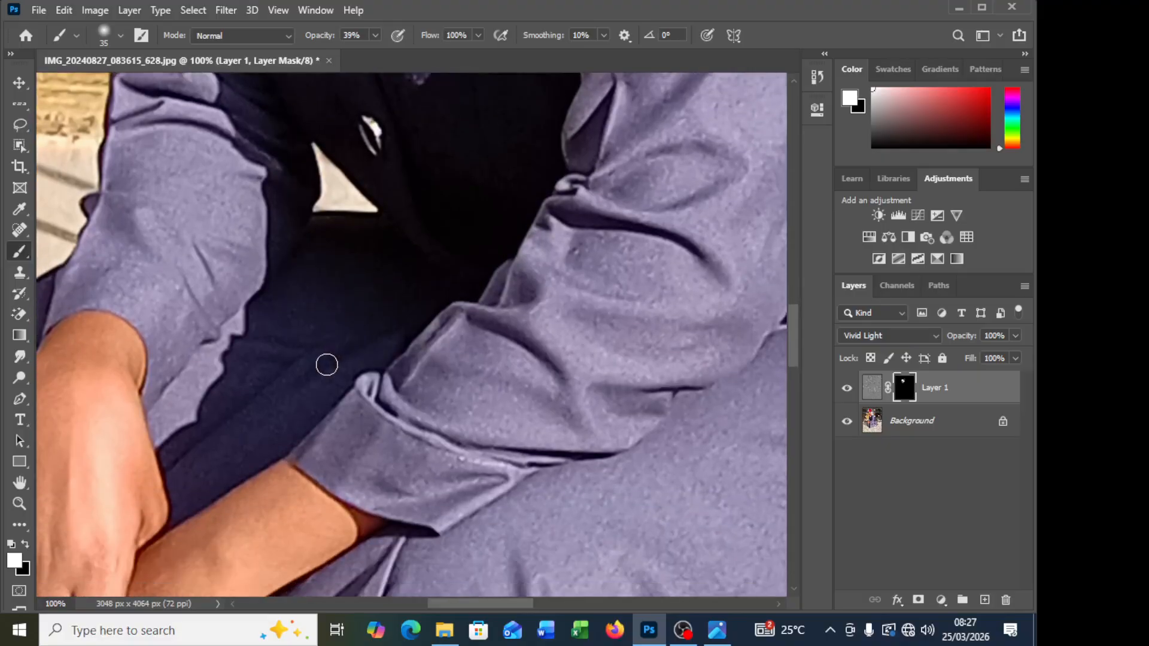
pyautogui.scroll(-3, 327, 365)
pyautogui.hscroll(-3, 289, 411)
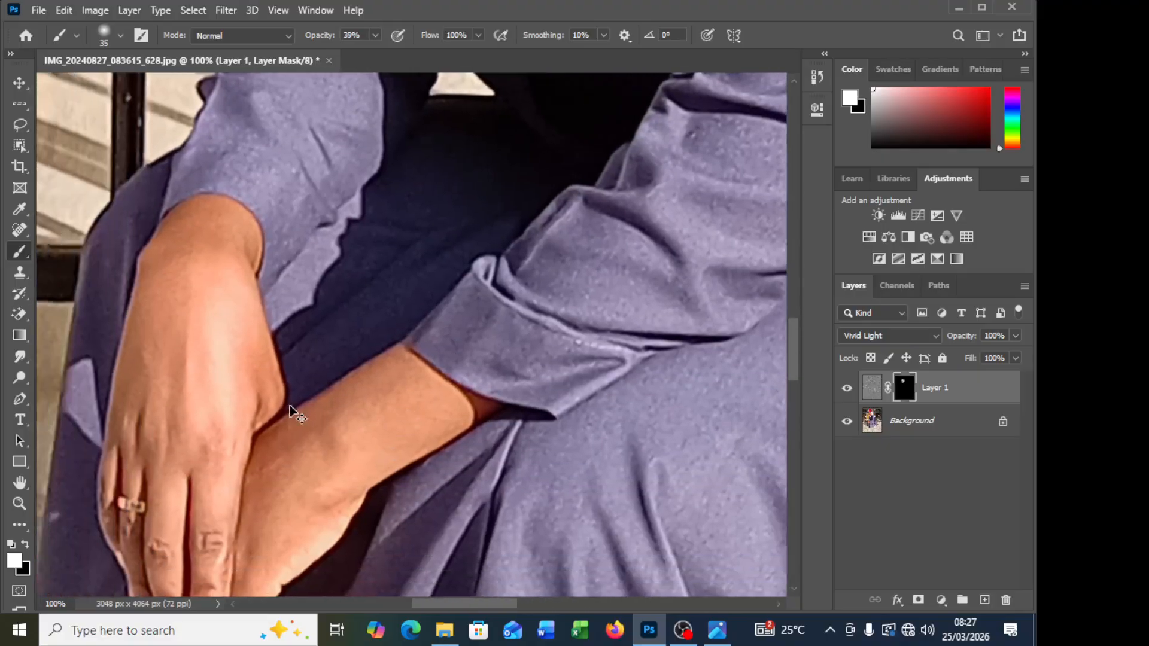
pyautogui.hscroll(-2, 290, 410)
pyautogui.moveTo(321, 37); pyautogui.dragTo(383, 37)
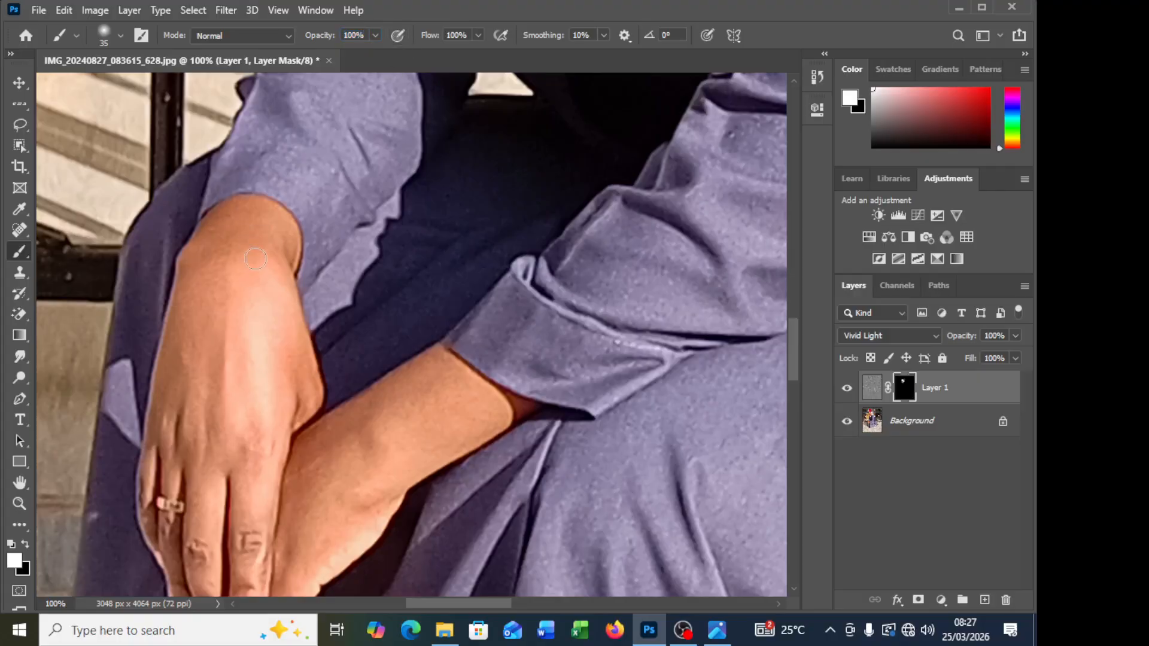
pyautogui.press(']')
pyautogui.press(']')
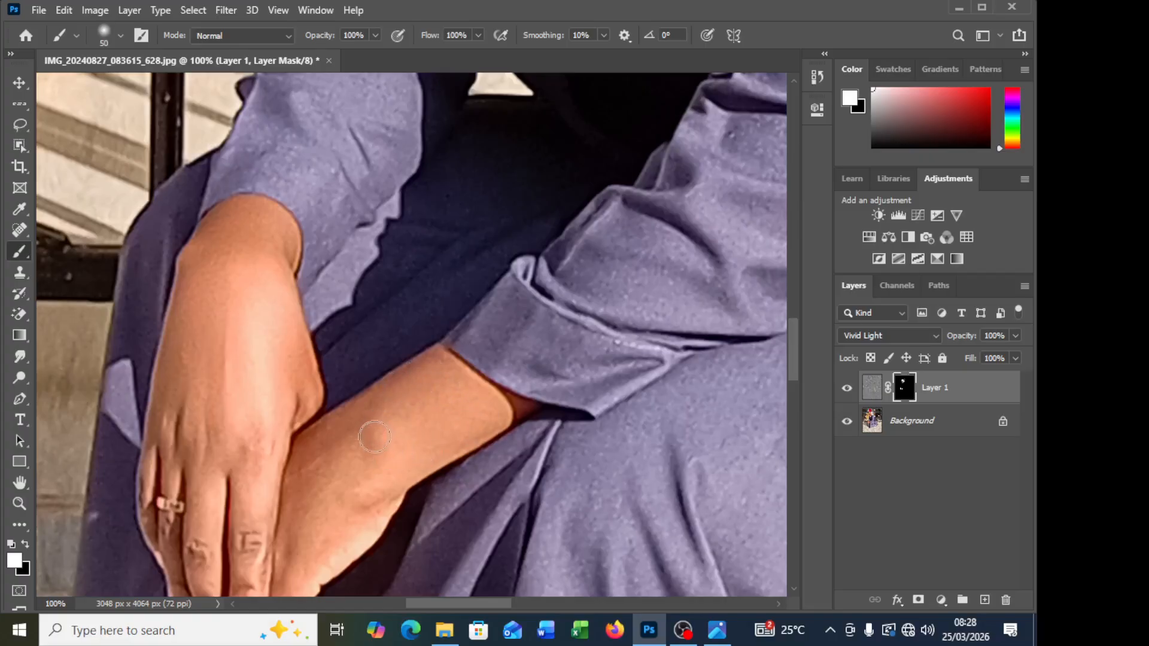
pyautogui.scroll(-2, 359, 395)
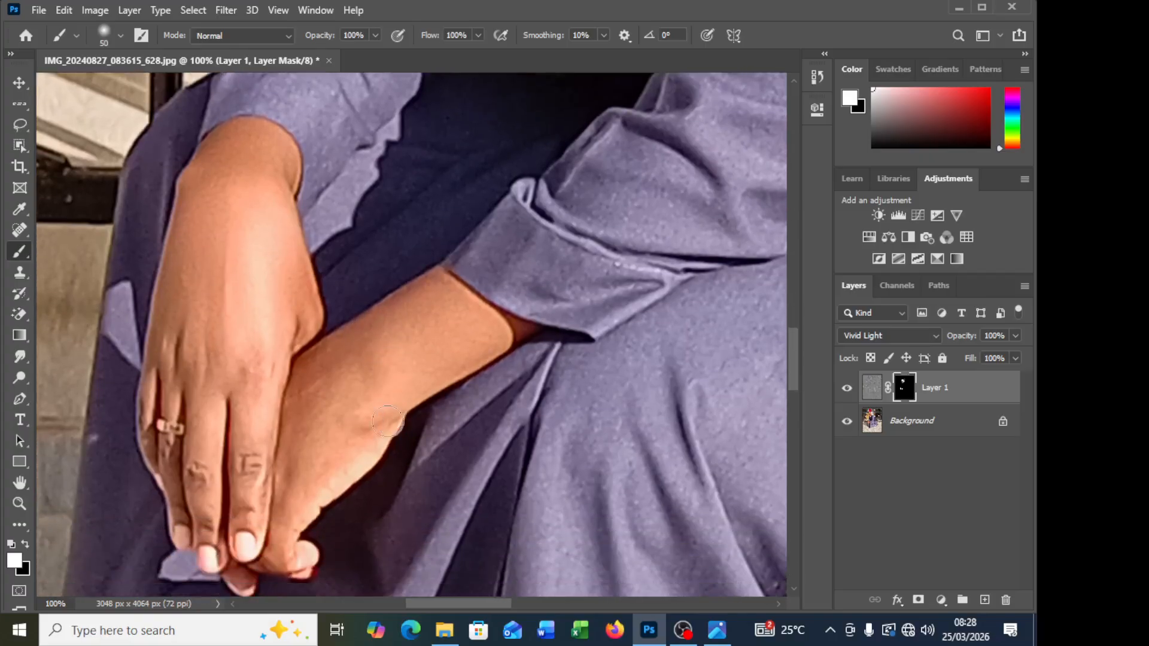
# Step: Paint the remaining hand areas and fingers on Layer 1's mask with a 40-pixel brush, lowering the opacity to 30%
pyautogui.press('[')
pyautogui.scroll(-3, 383, 426)
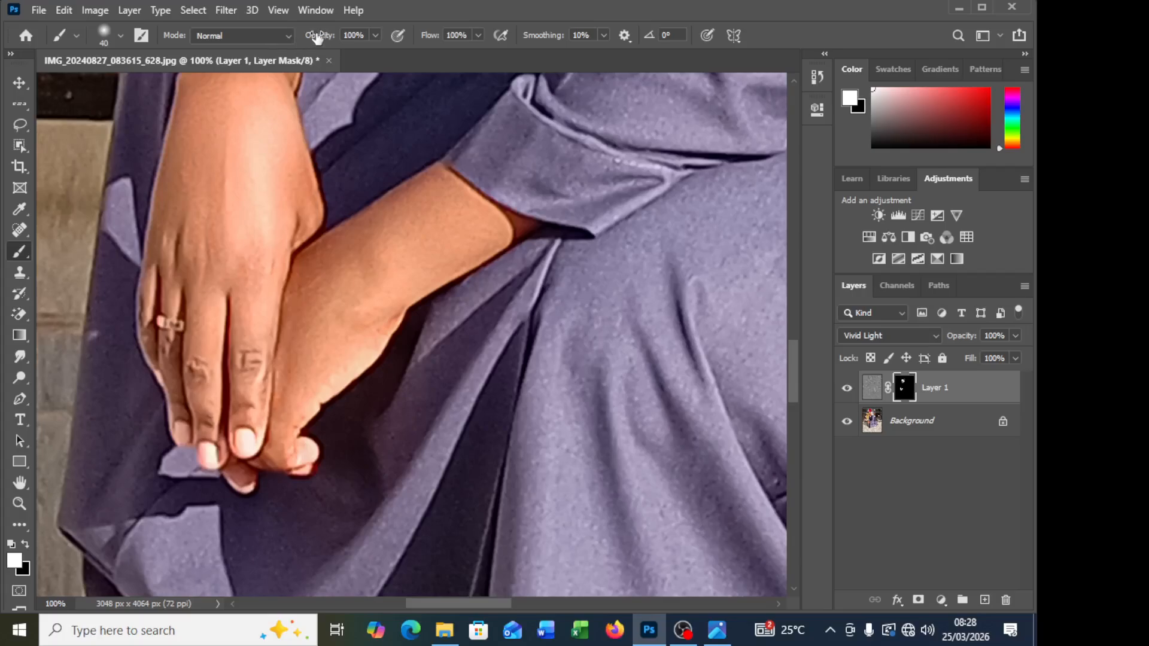
pyautogui.moveTo(321, 36); pyautogui.dragTo(264, 39)
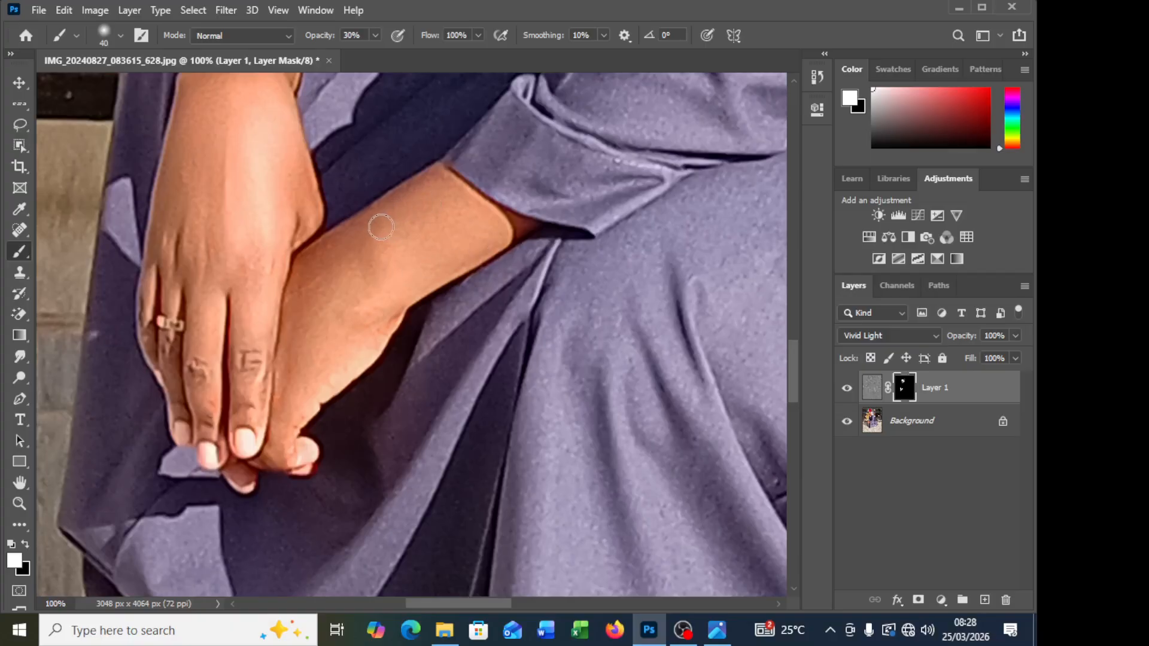
# Step: Compare the photo with Layer 1 hidden and shown, and examine the smoothed skin across the whole figure
pyautogui.click(847, 389)
pyautogui.click(847, 389)
pyautogui.hotkey('ctrl', '-')
pyautogui.hotkey('ctrl', '-')
pyautogui.hotkey('ctrl', '-')
pyautogui.hotkey('ctrl', '-')
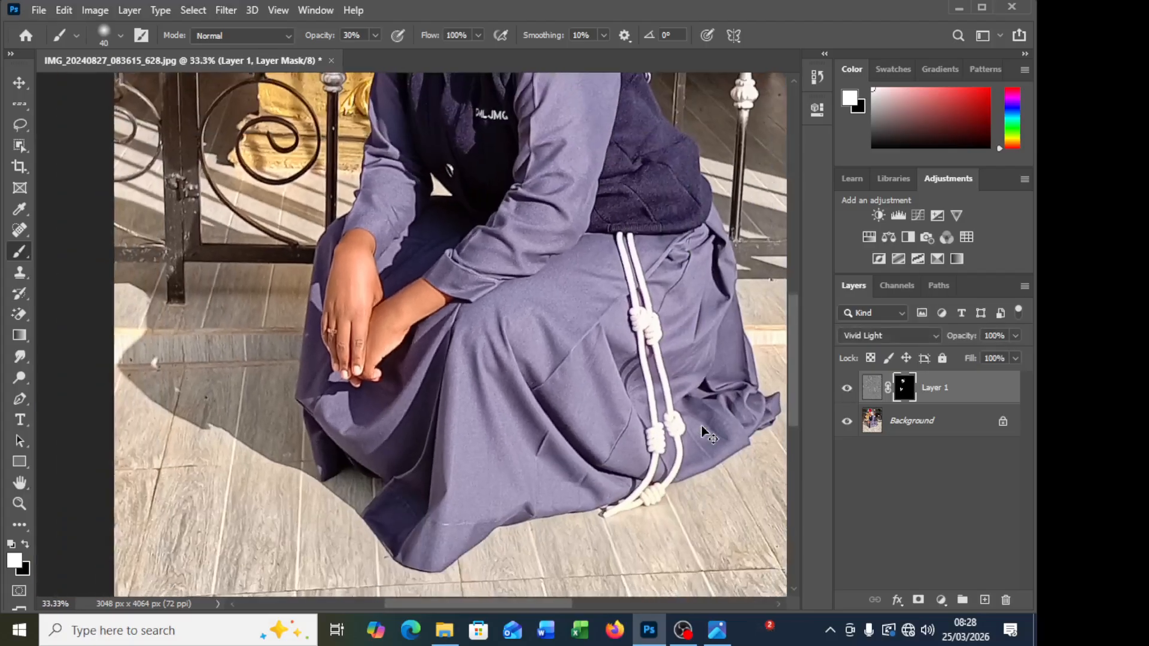
pyautogui.hotkey('ctrl', '-')
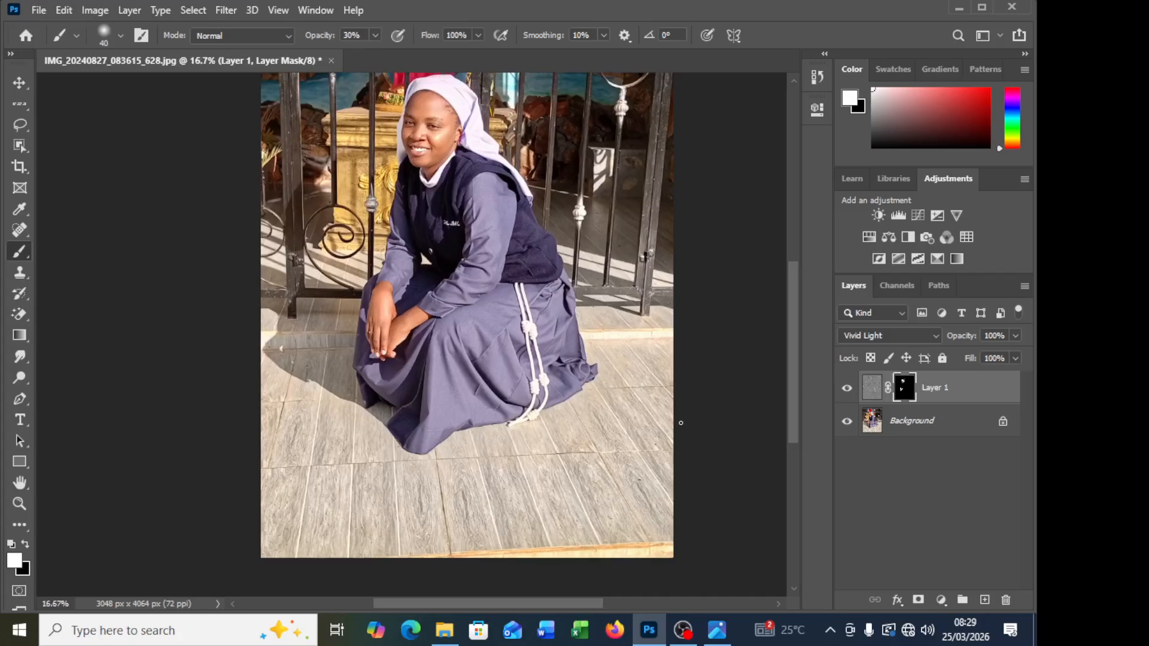
pyautogui.scroll(3, 292, 176)
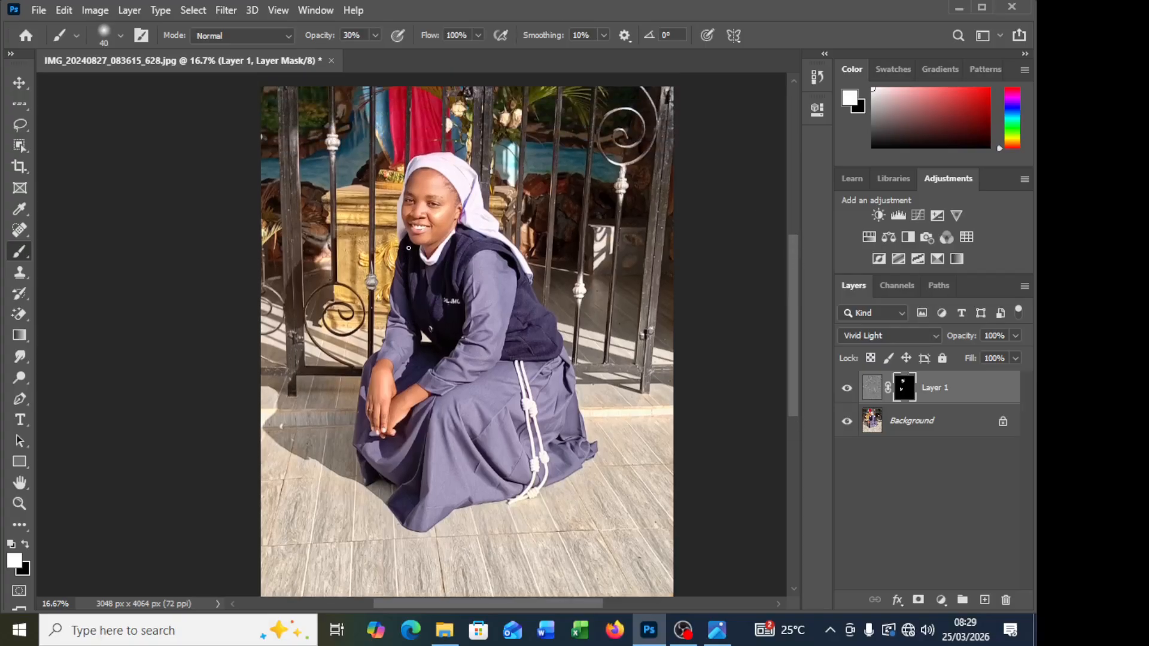
pyautogui.hotkey('ctrl', '+')
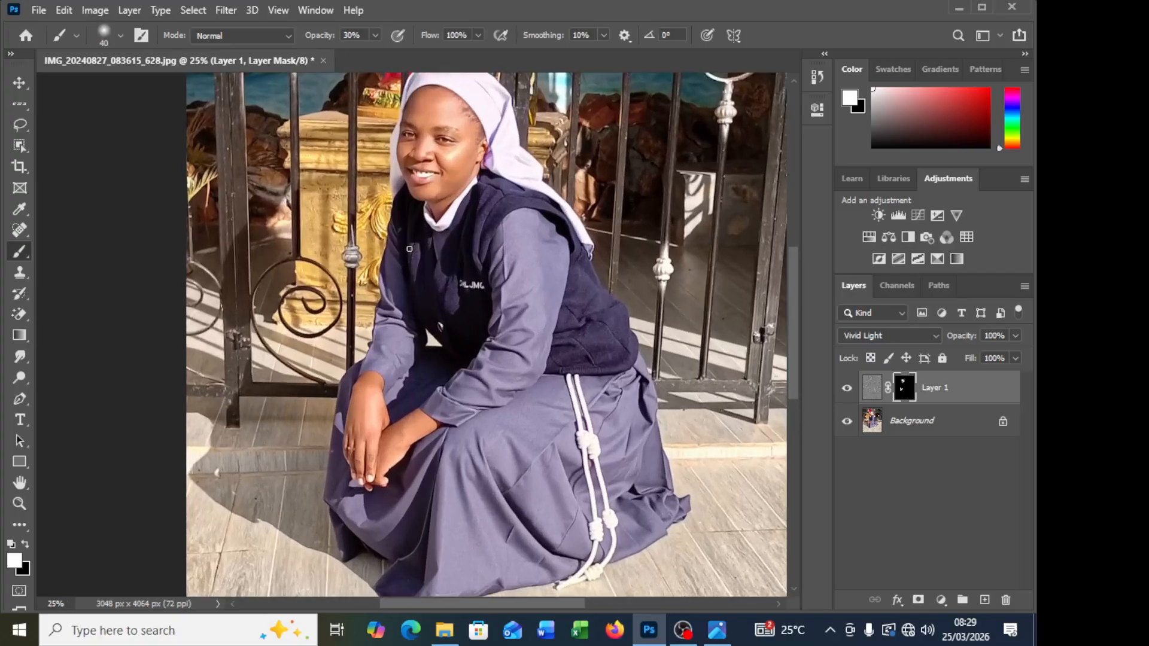
pyautogui.scroll(1, 425, 253)
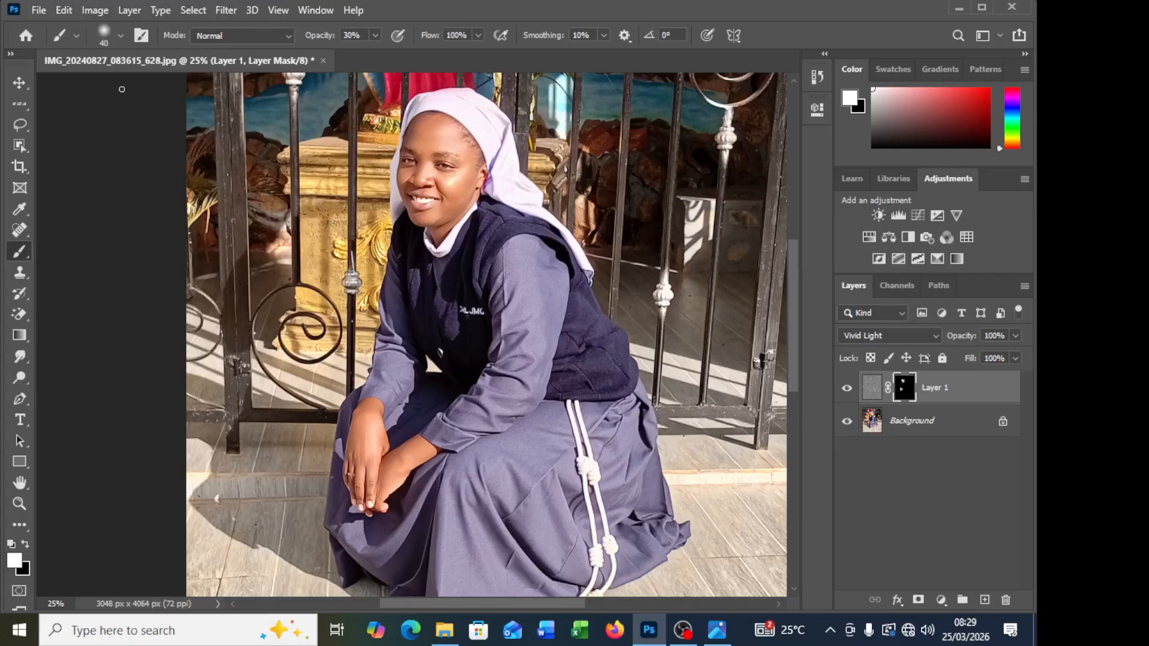
# Step: Switch to the Move tool and select the Background layer
pyautogui.click(25, 83)
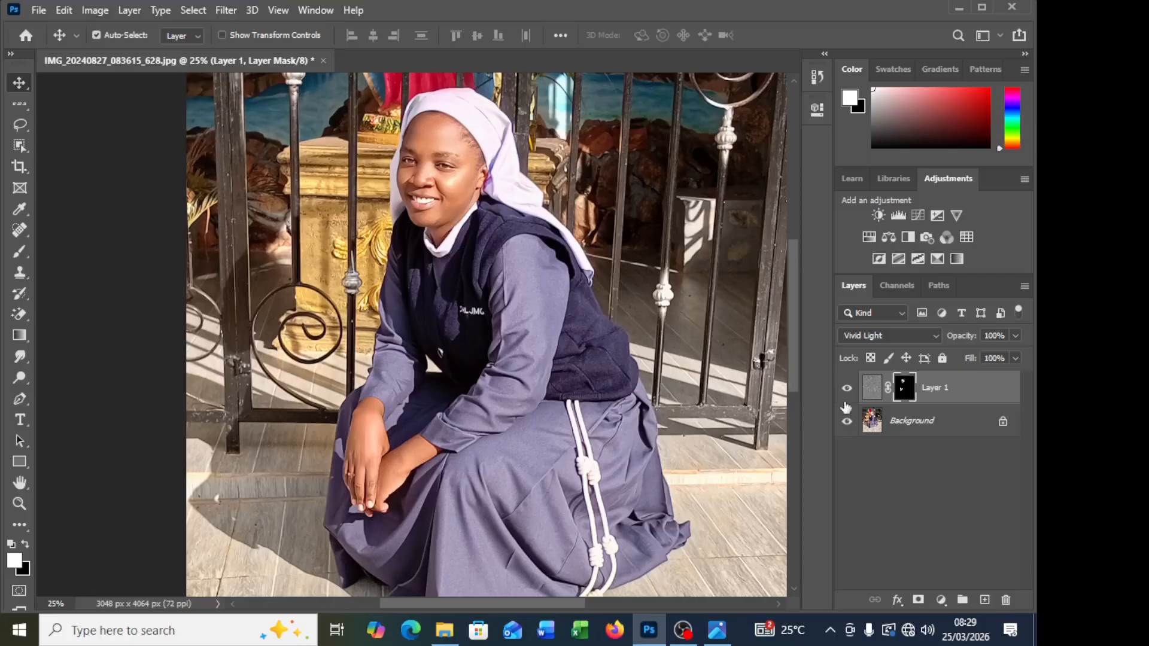
pyautogui.click(887, 435)
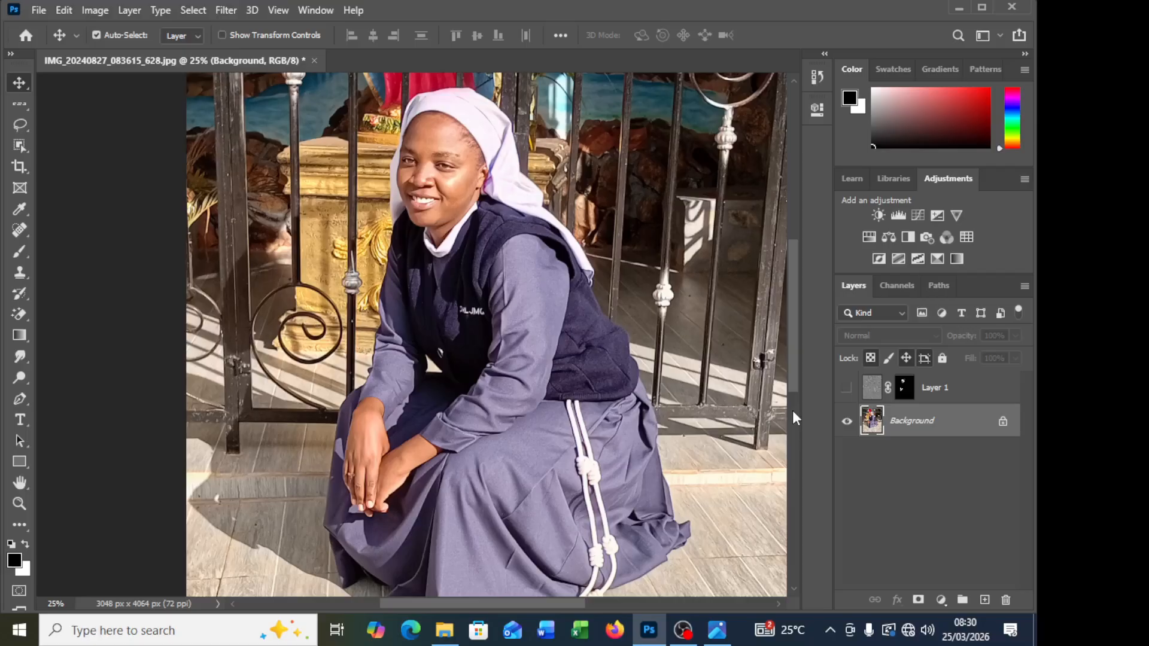
# Step: Examine Layer 1's mask on its own and return to the normal photo view
pyautogui.click(847, 388)
pyautogui.click(904, 388)
pyautogui.keyDown('alt'); pyautogui.click(905, 387); pyautogui.keyUp('alt')
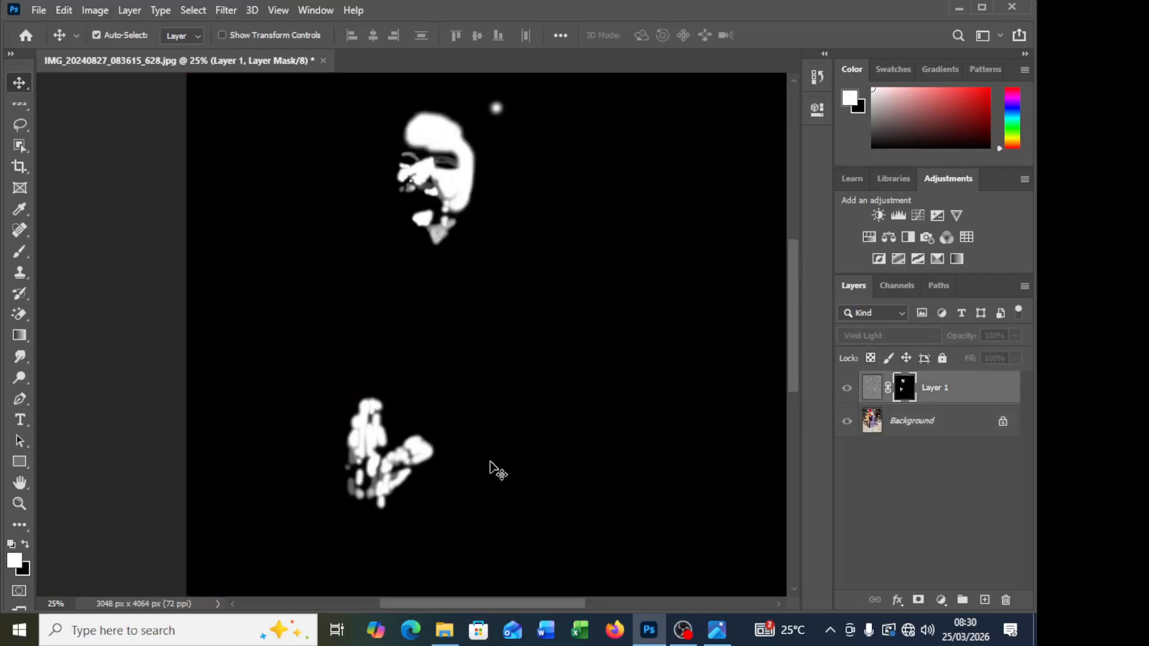
pyautogui.scroll(1, 519, 180)
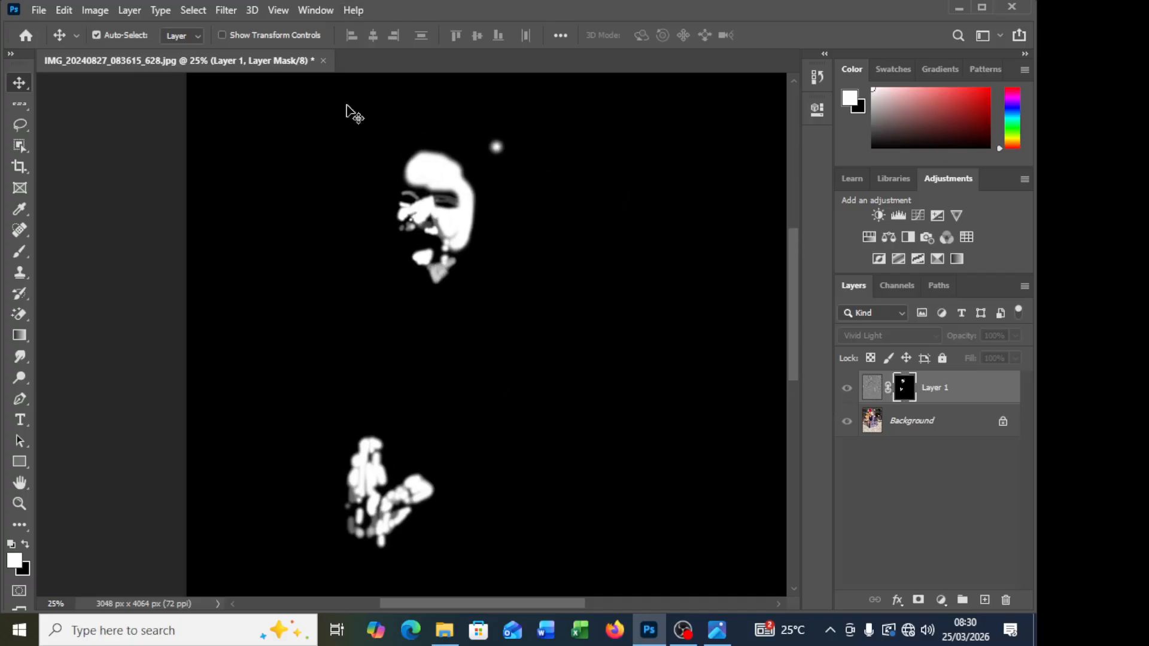
pyautogui.click(845, 389)
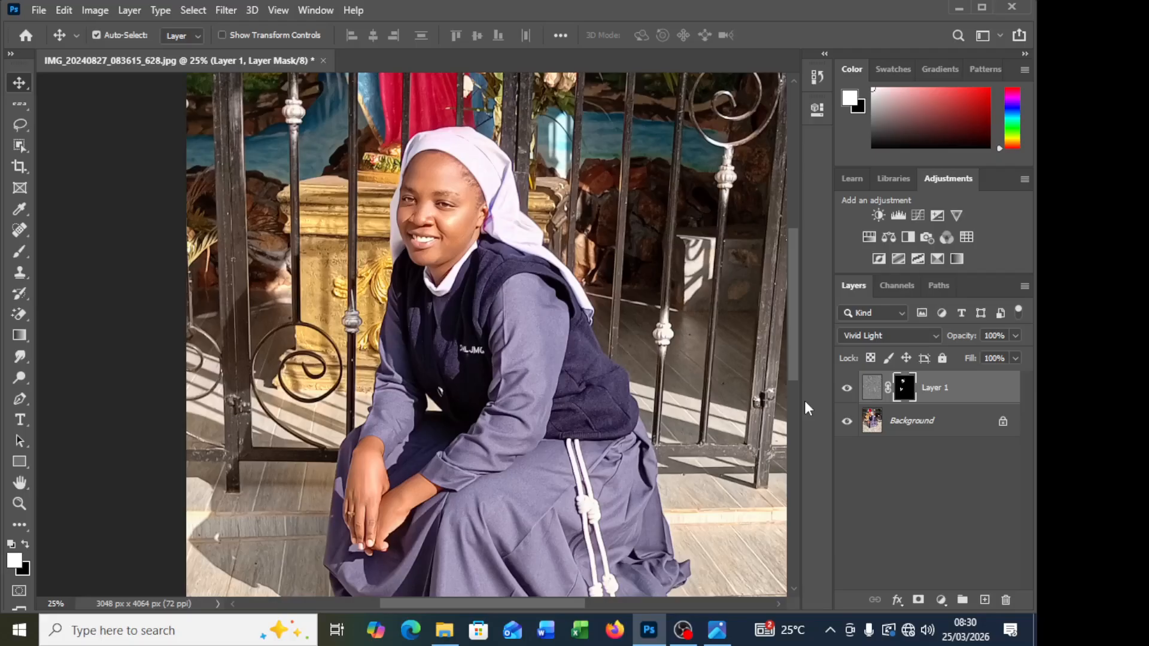
pyautogui.keyDown('alt'); pyautogui.click(904, 390); pyautogui.keyUp('alt')
# Step: Select the Background layer and duplicate it
pyautogui.click(929, 423)
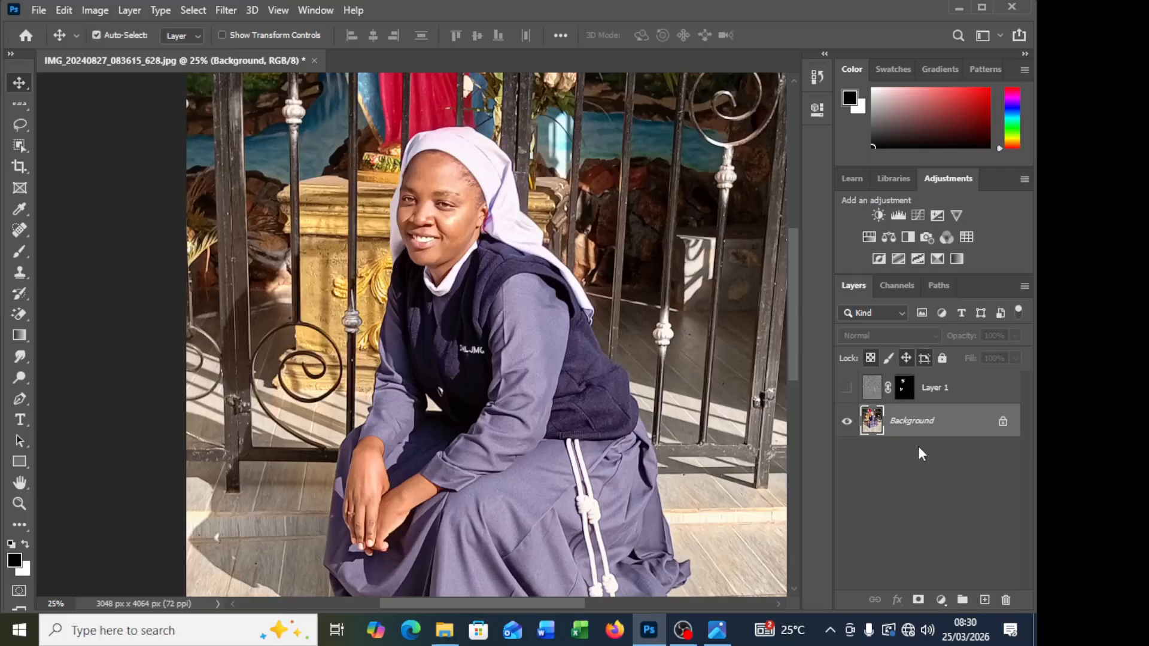
pyautogui.press('ctrl')
pyautogui.press('ctrl')
pyautogui.hotkey('ctrl', 'j')
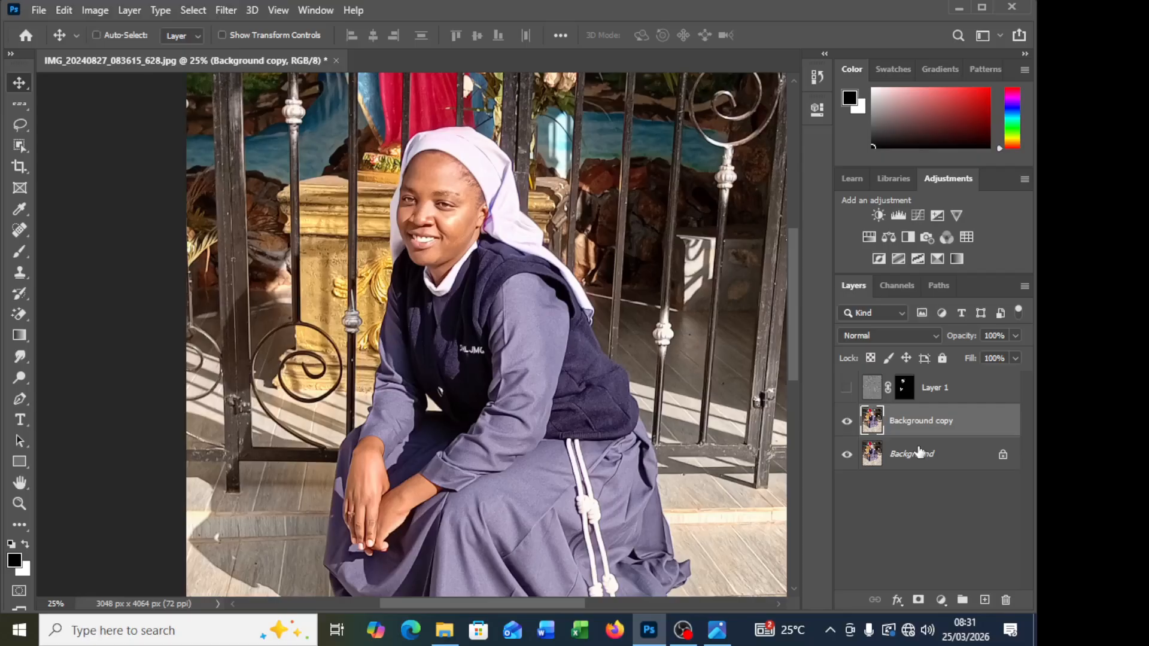
pyautogui.hotkey('ctrl', 'z')
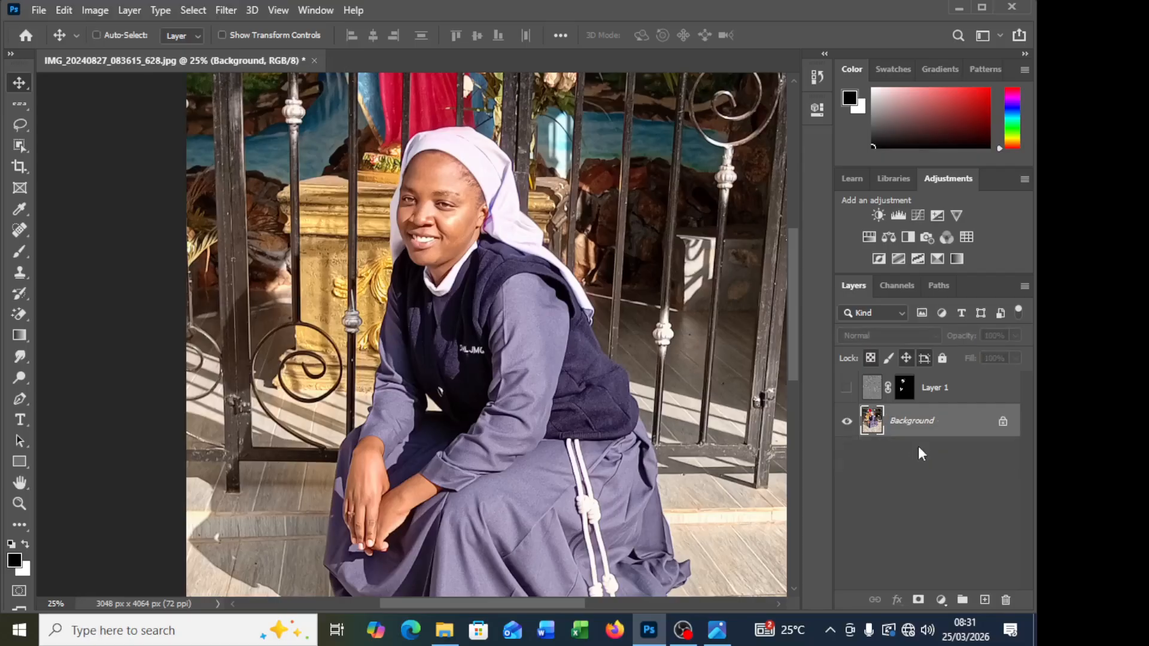
pyautogui.hotkey('ctrl', 'j')
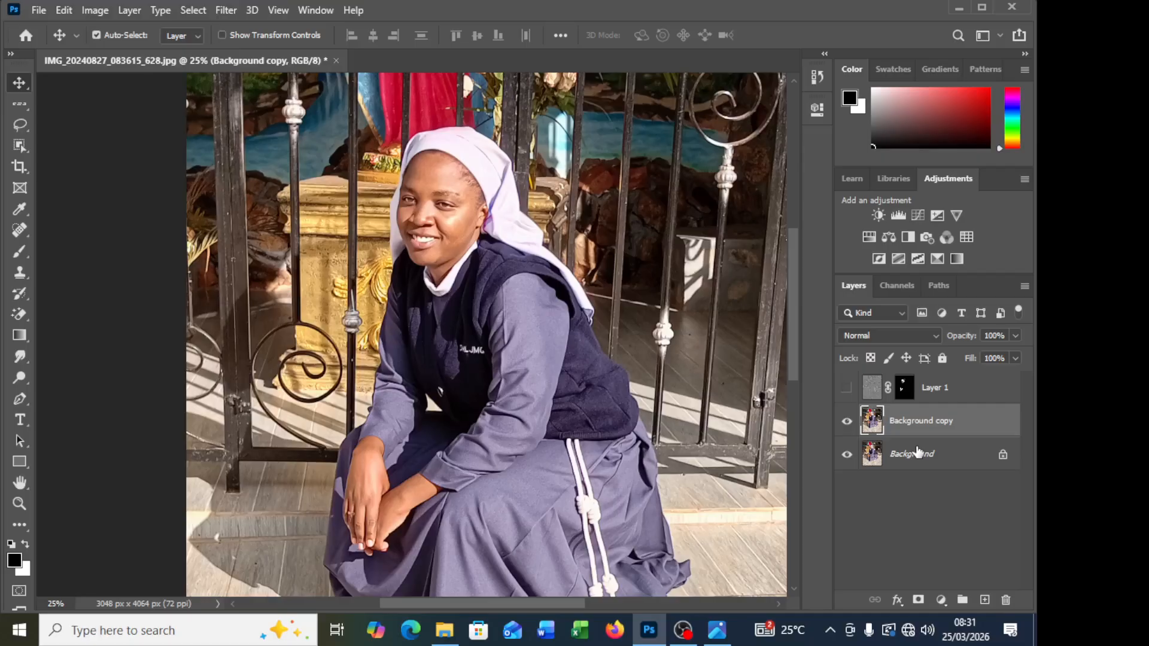
# Step: Invert the Background copy's colours and set its blending mode to Vivid Light
pyautogui.hotkey('ctrl', 'i')
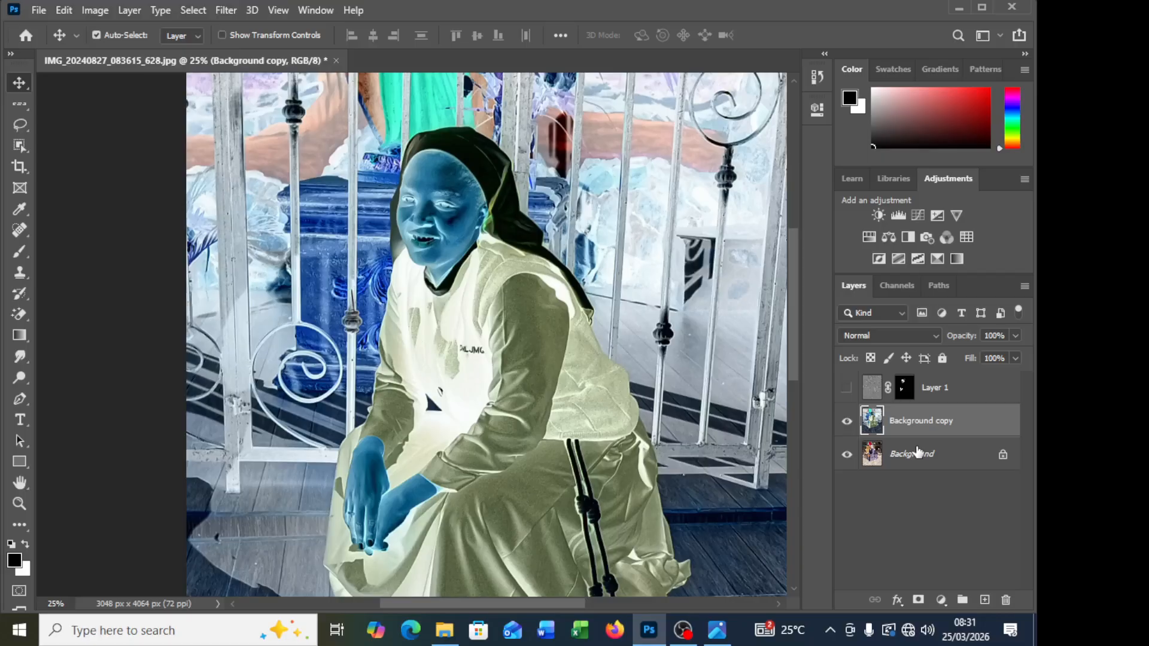
pyautogui.hotkey('ctrl', '-')
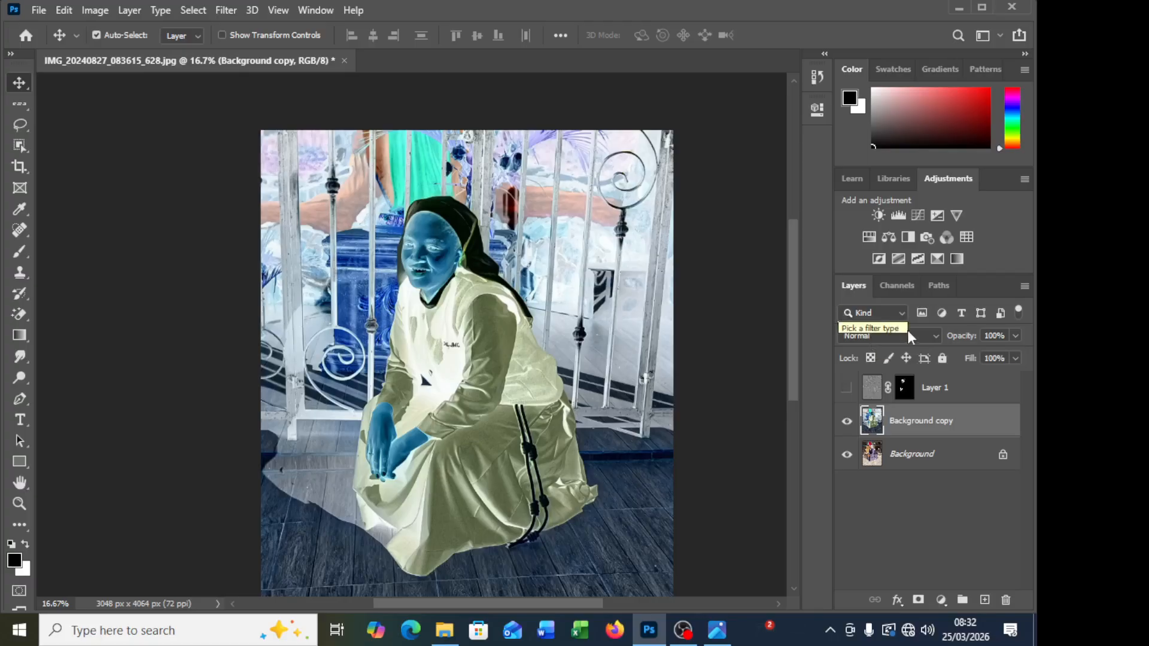
pyautogui.click(924, 342)
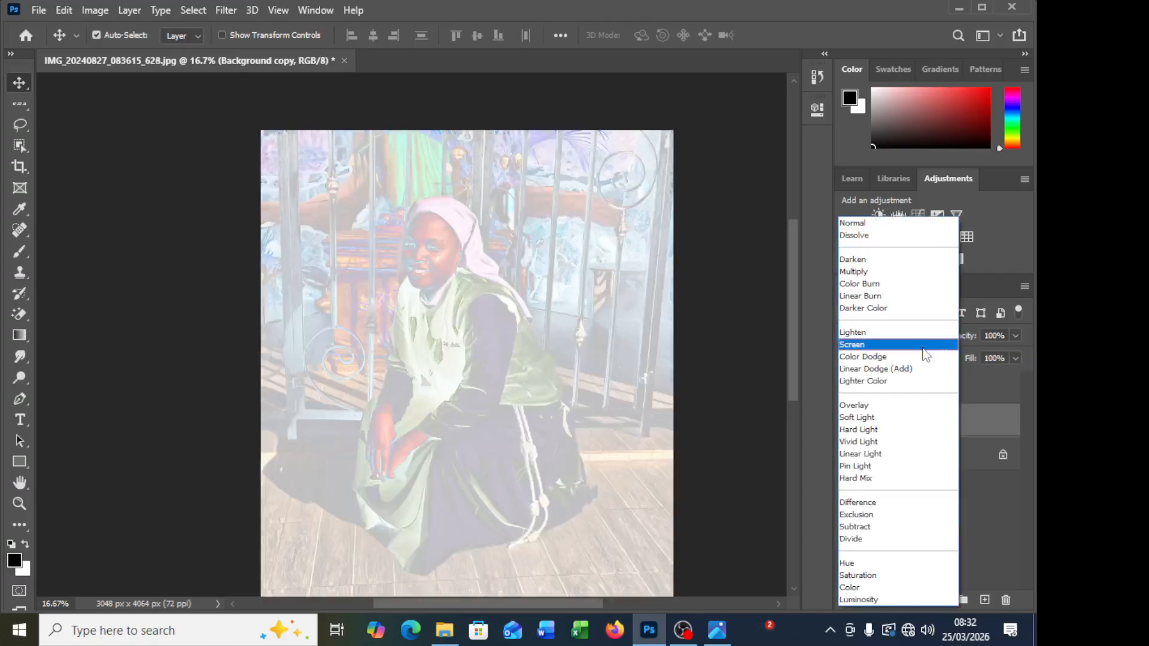
pyautogui.click(866, 444)
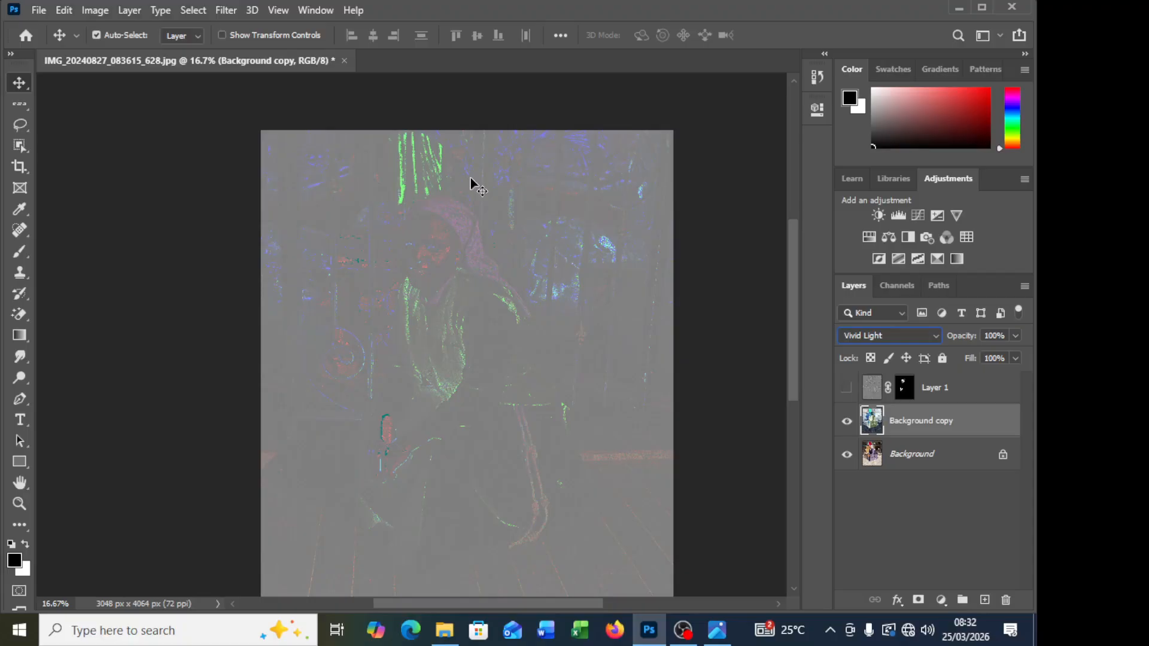
# Step: Open the High Pass filter for the Background copy and move its dialog clear of the enlarged face
pyautogui.click(222, 13)
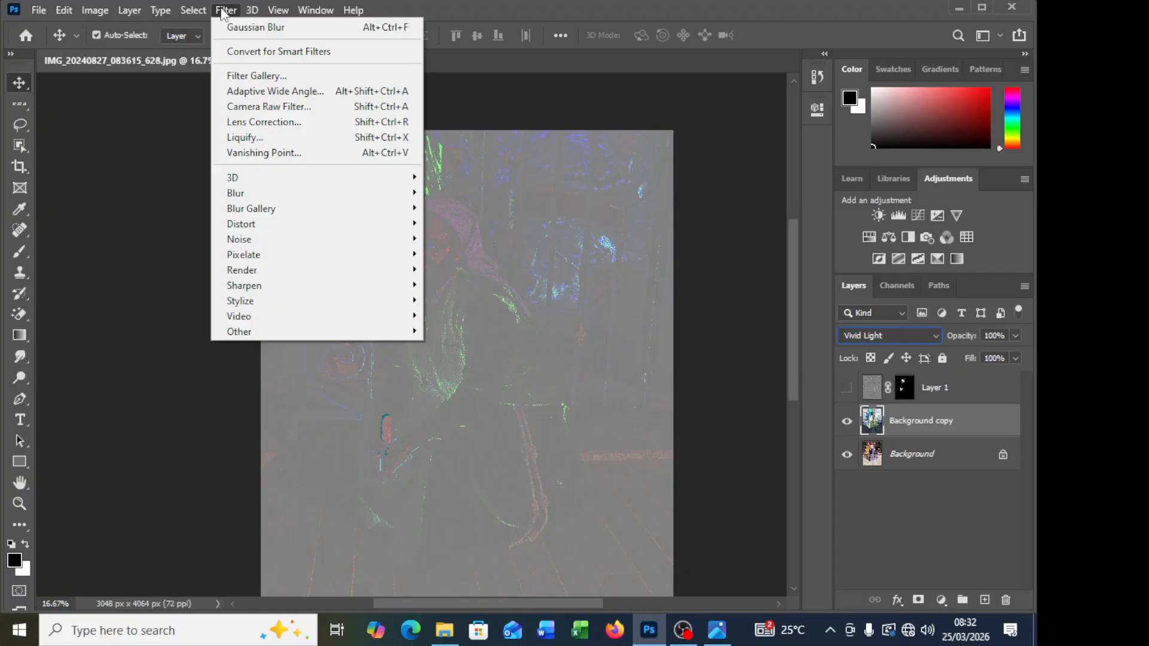
pyautogui.moveTo(384, 331)
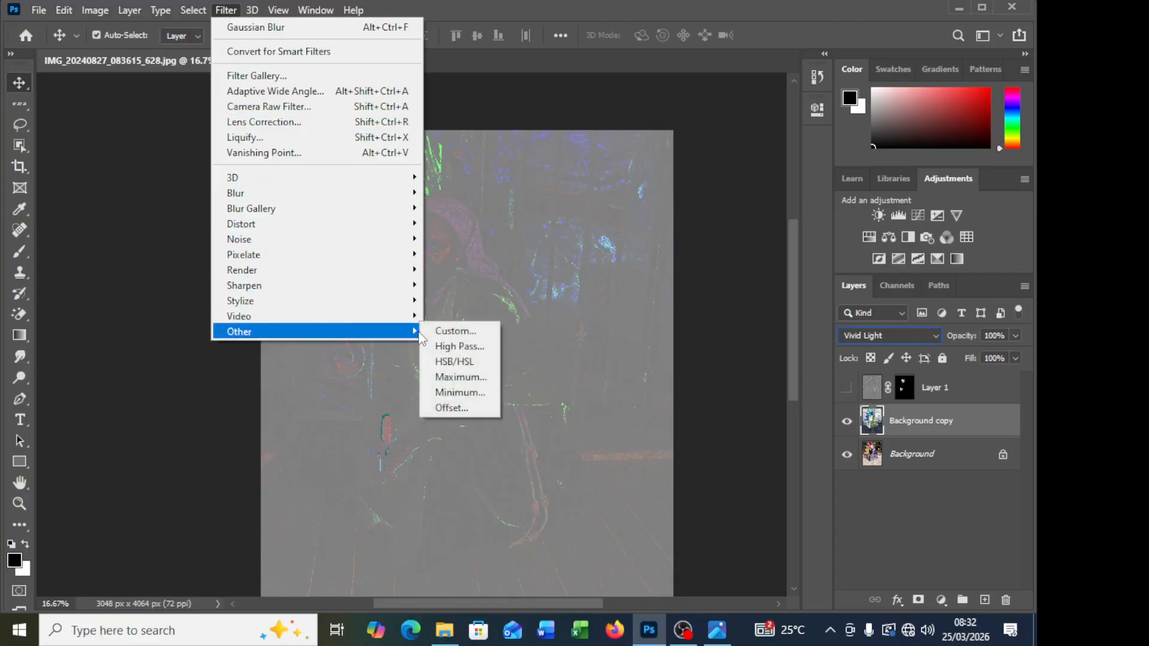
pyautogui.click(461, 348)
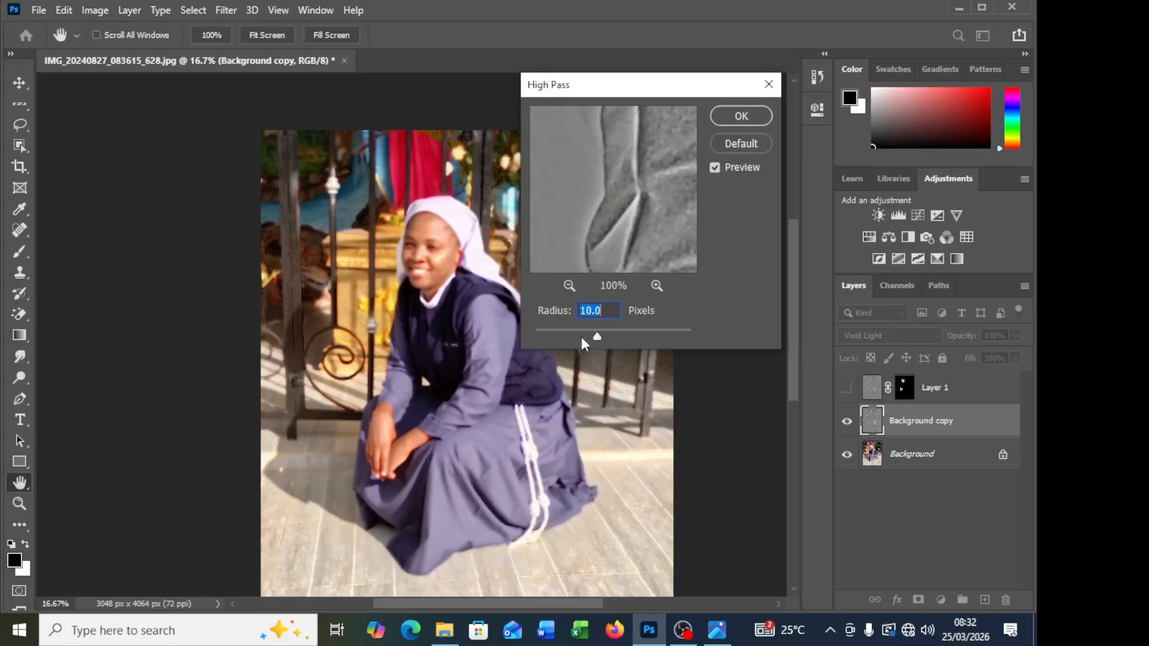
pyautogui.hotkey('ctrl', '+')
pyautogui.hotkey('ctrl', '+')
pyautogui.hotkey('ctrl', '+')
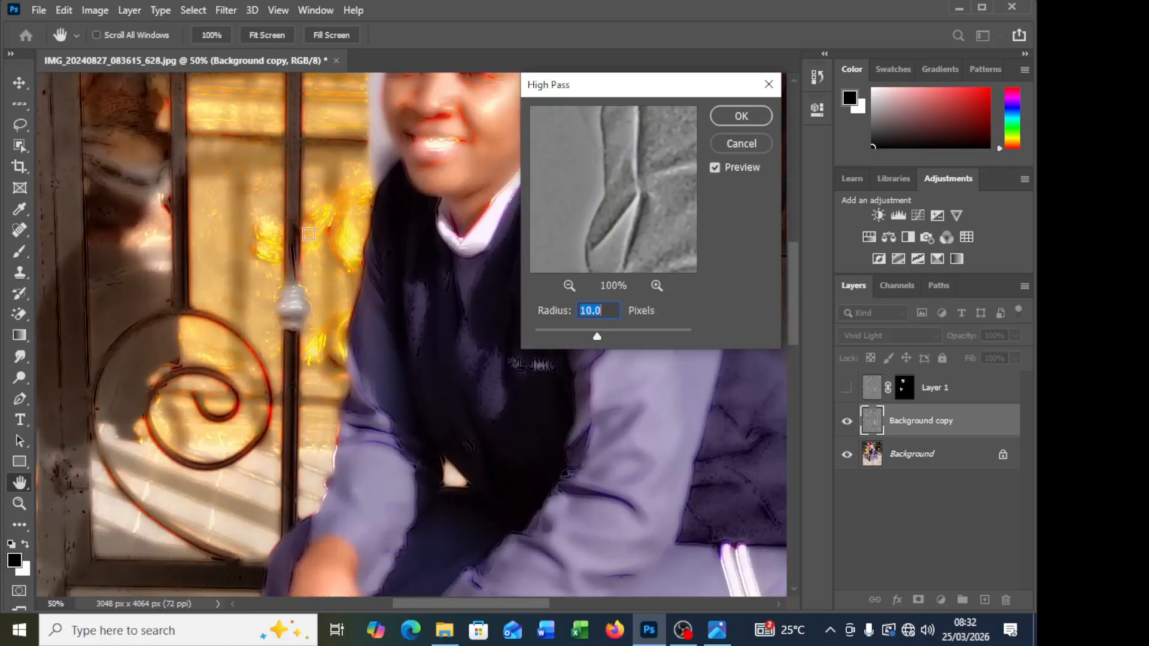
pyautogui.moveTo(672, 85); pyautogui.dragTo(615, 218)
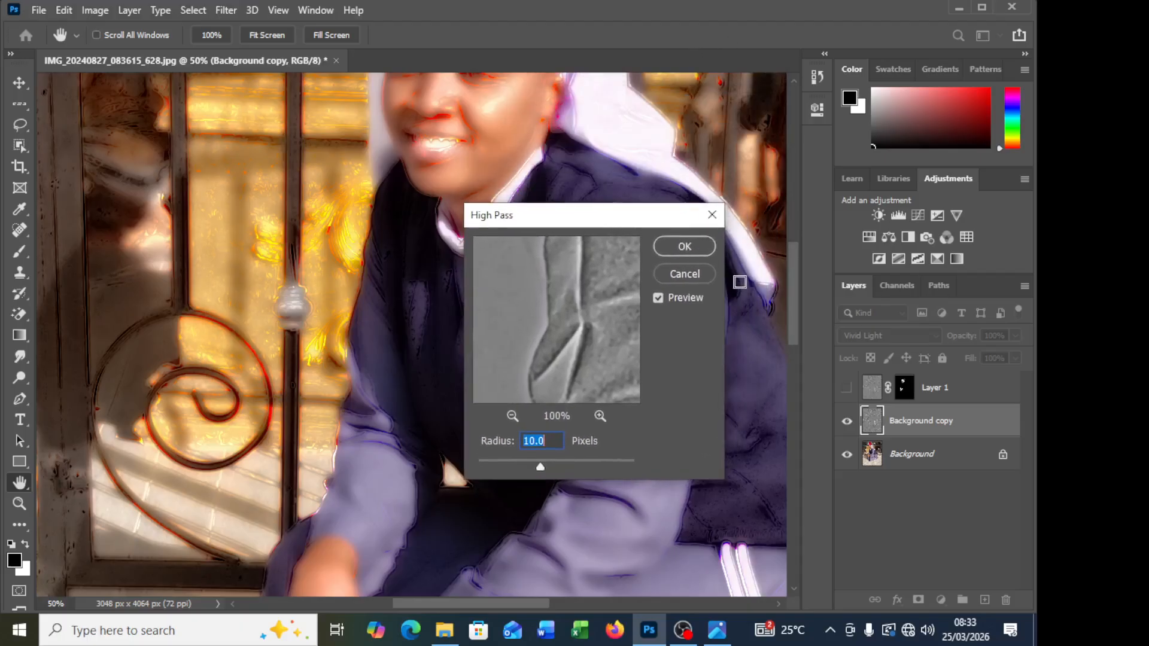
pyautogui.moveTo(796, 285); pyautogui.dragTo(800, 239)
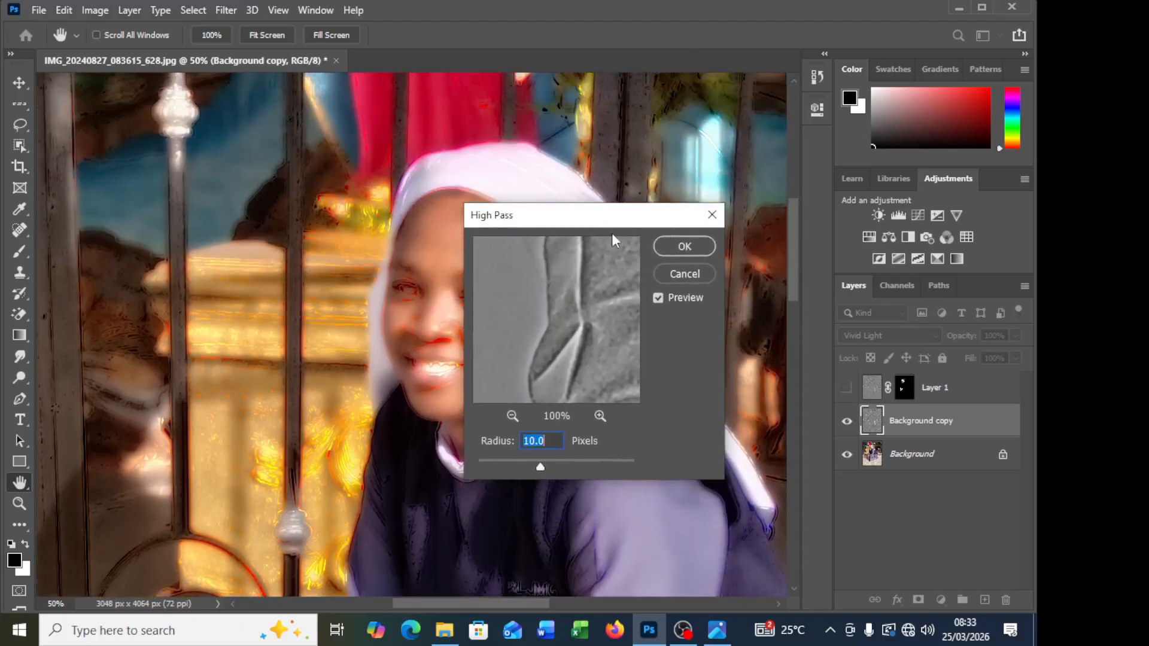
pyautogui.moveTo(515, 216); pyautogui.dragTo(587, 211)
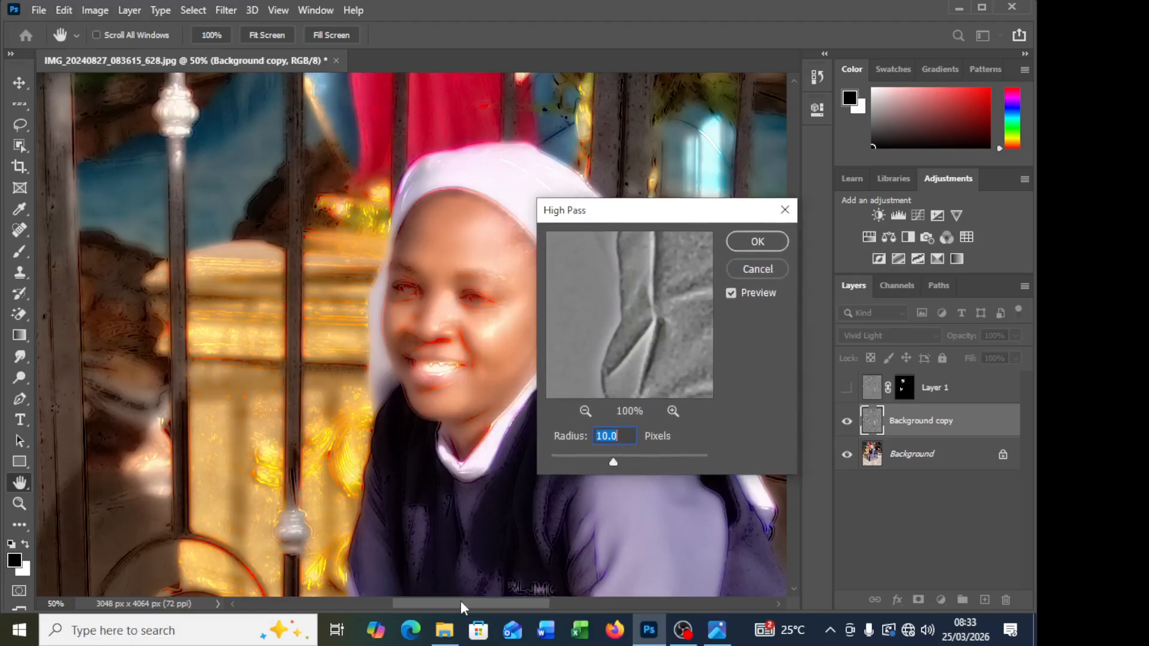
pyautogui.moveTo(462, 604); pyautogui.dragTo(505, 604)
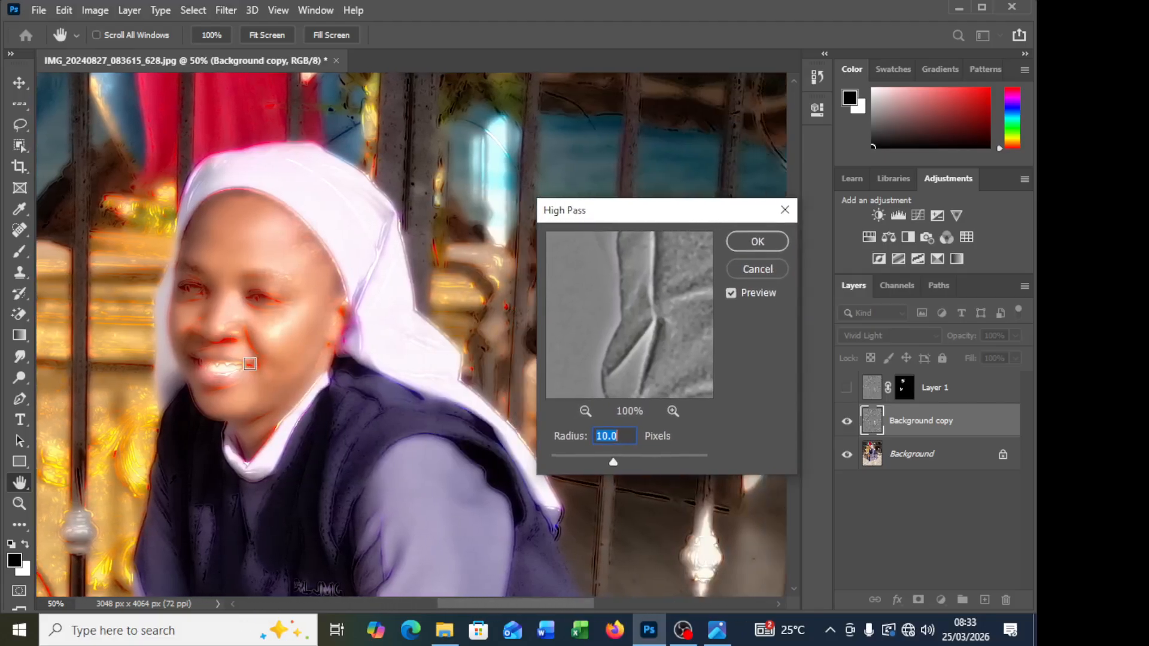
pyautogui.scroll(1, 247, 357)
pyautogui.scroll(1, 247, 357)
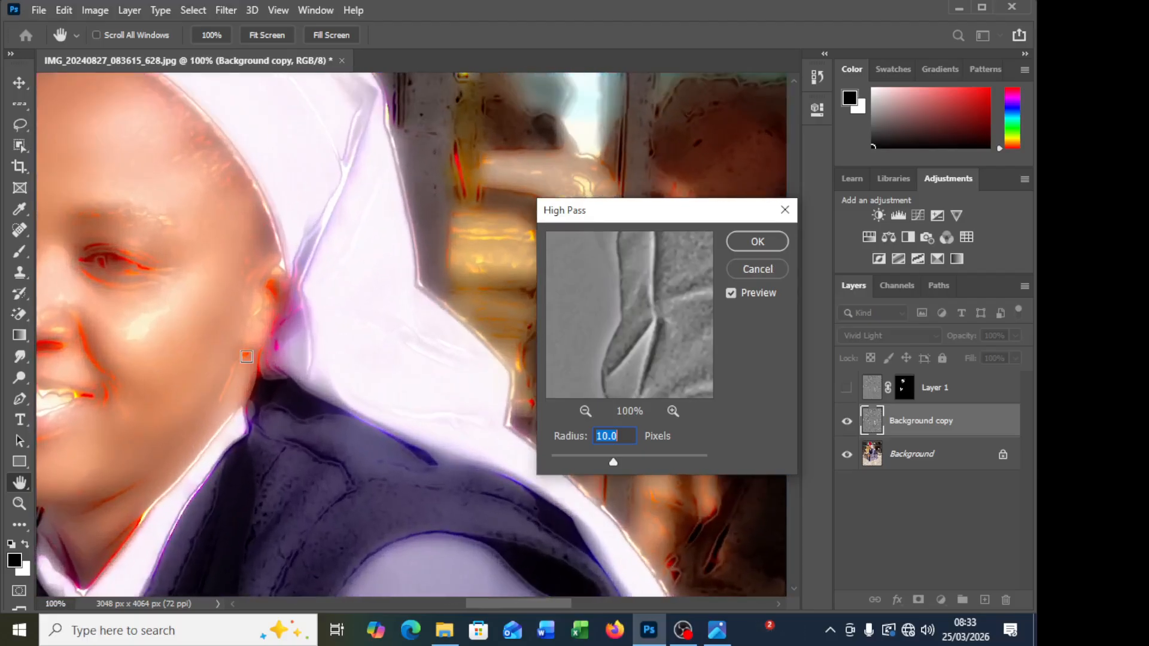
pyautogui.moveTo(494, 605); pyautogui.dragTo(454, 605)
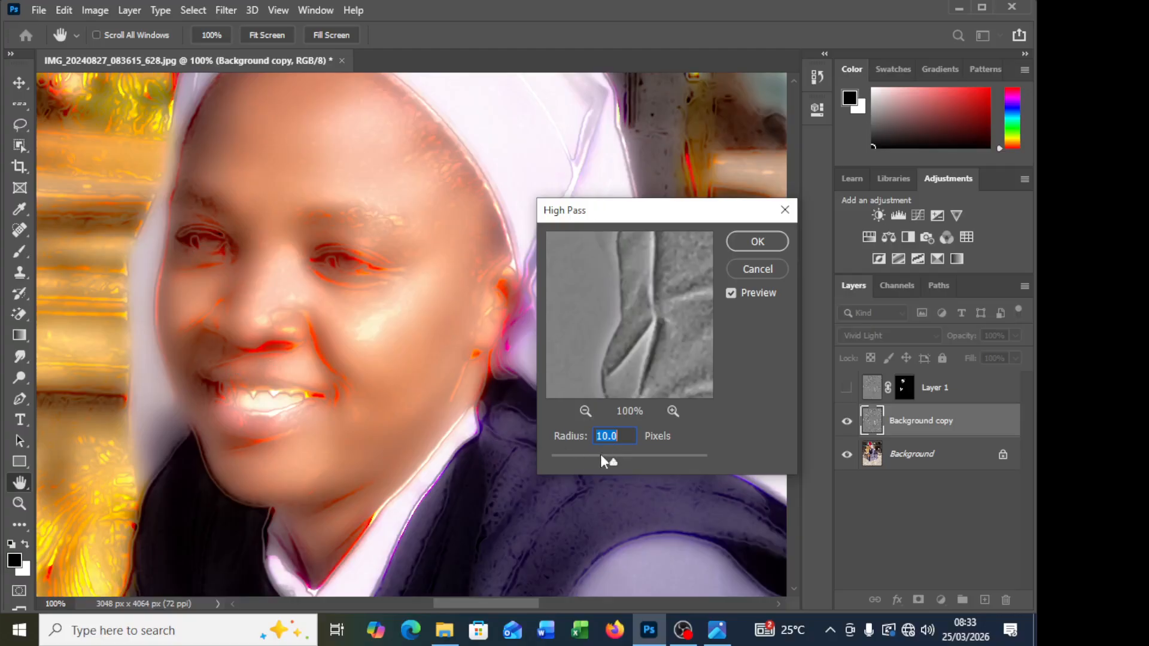
# Step: Compare High Pass radii between 0.1 and 41.5 pixels on the face and apply the filter at 6.4 pixels
pyautogui.moveTo(612, 462); pyautogui.dragTo(551, 464)
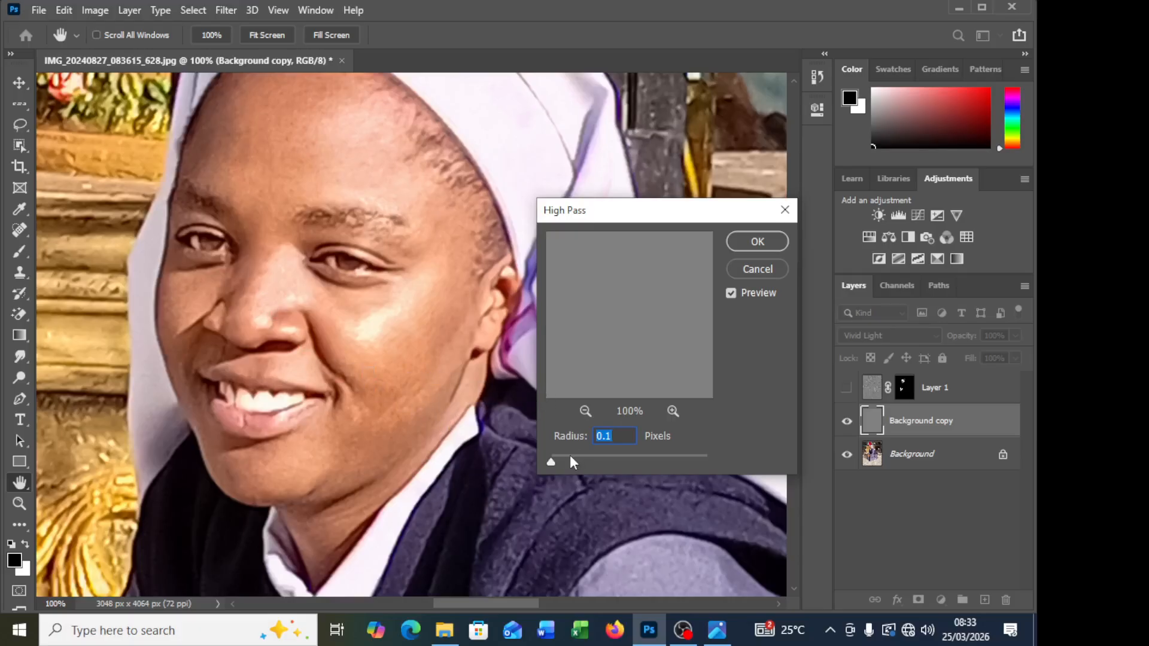
pyautogui.moveTo(547, 462); pyautogui.dragTo(604, 464)
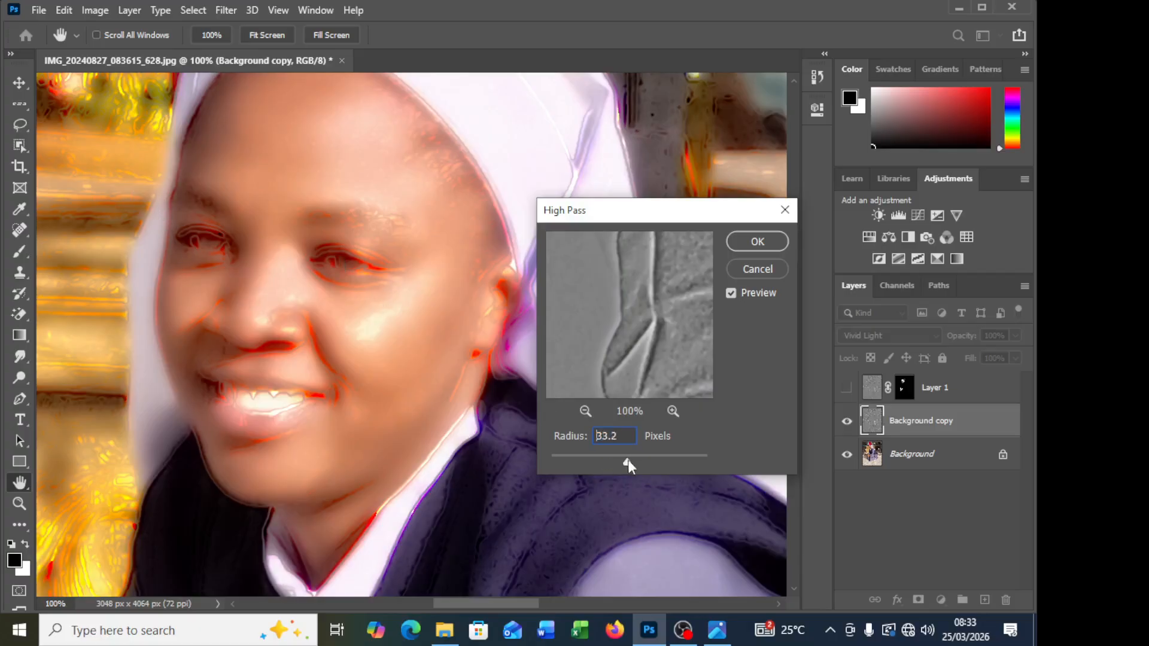
pyautogui.moveTo(627, 459); pyautogui.dragTo(626, 463)
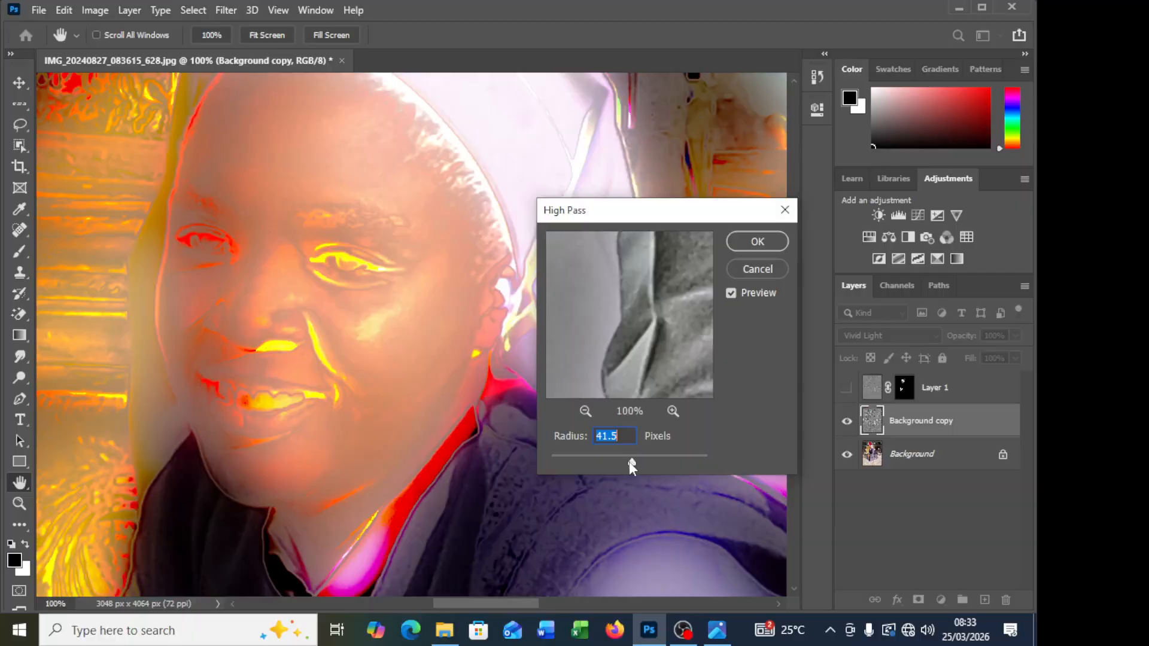
pyautogui.moveTo(596, 461); pyautogui.dragTo(613, 461)
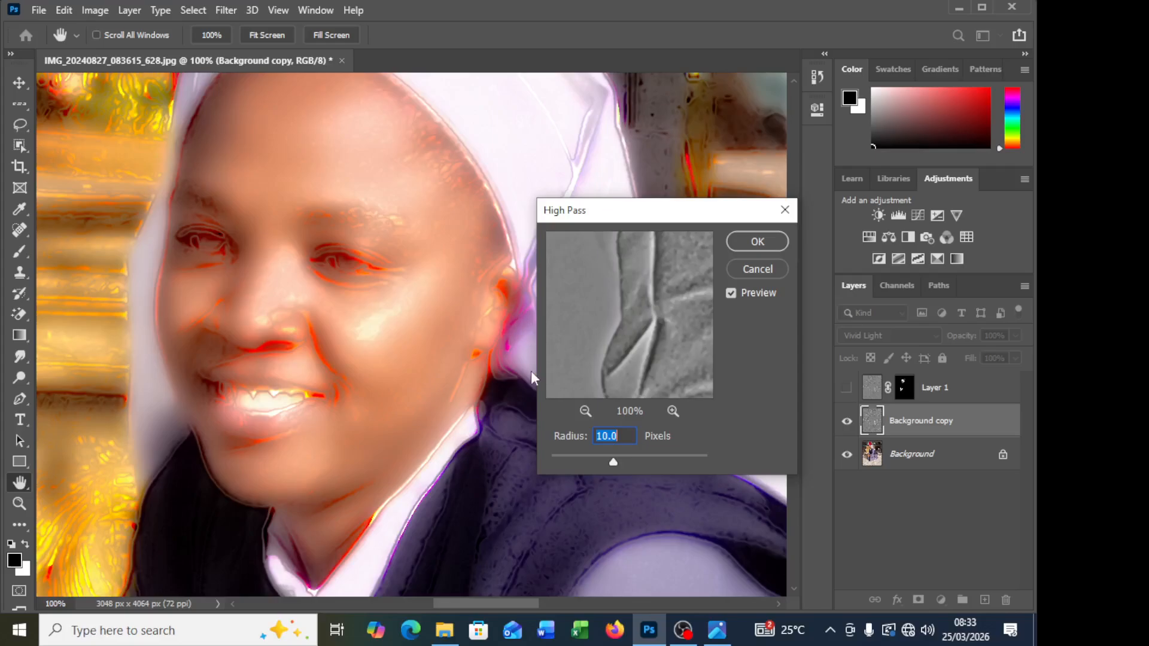
pyautogui.moveTo(601, 460); pyautogui.dragTo(599, 458)
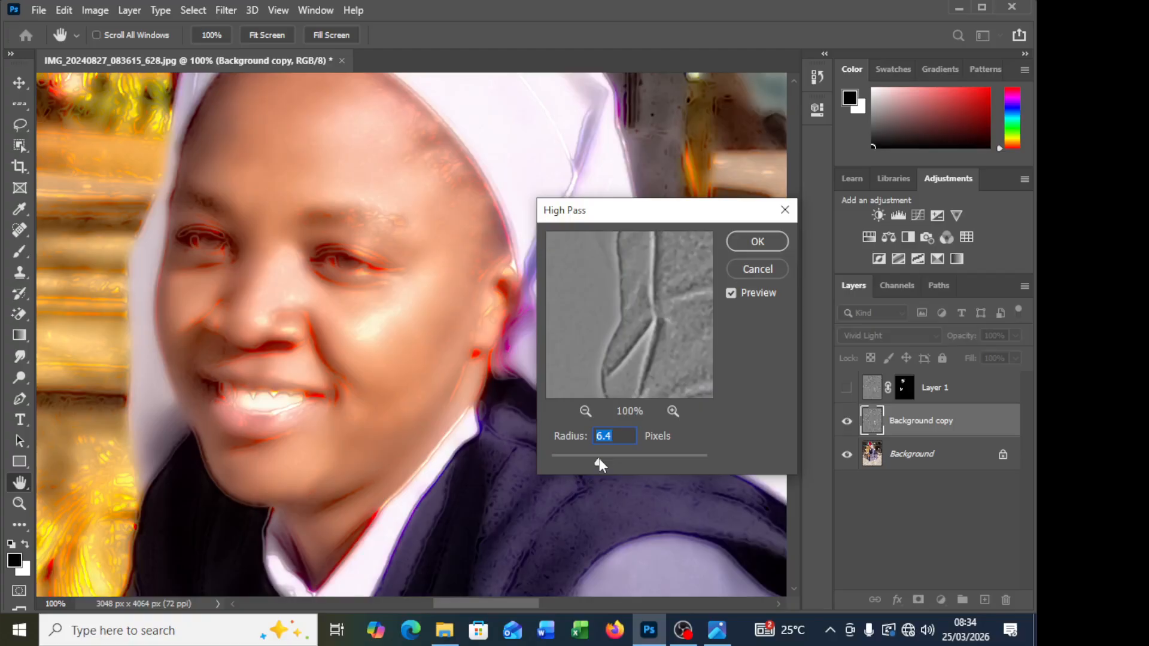
pyautogui.click(748, 248)
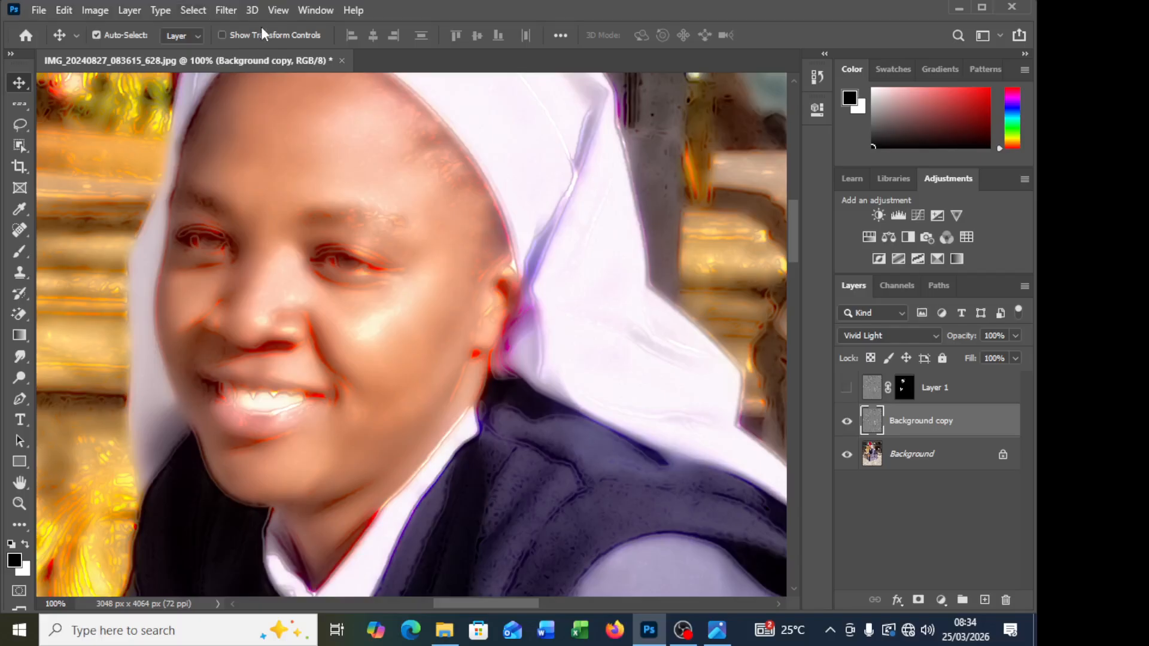
# Step: Apply a Gaussian Blur with a radius of 3.3 pixels to the Background copy
pyautogui.click(226, 11)
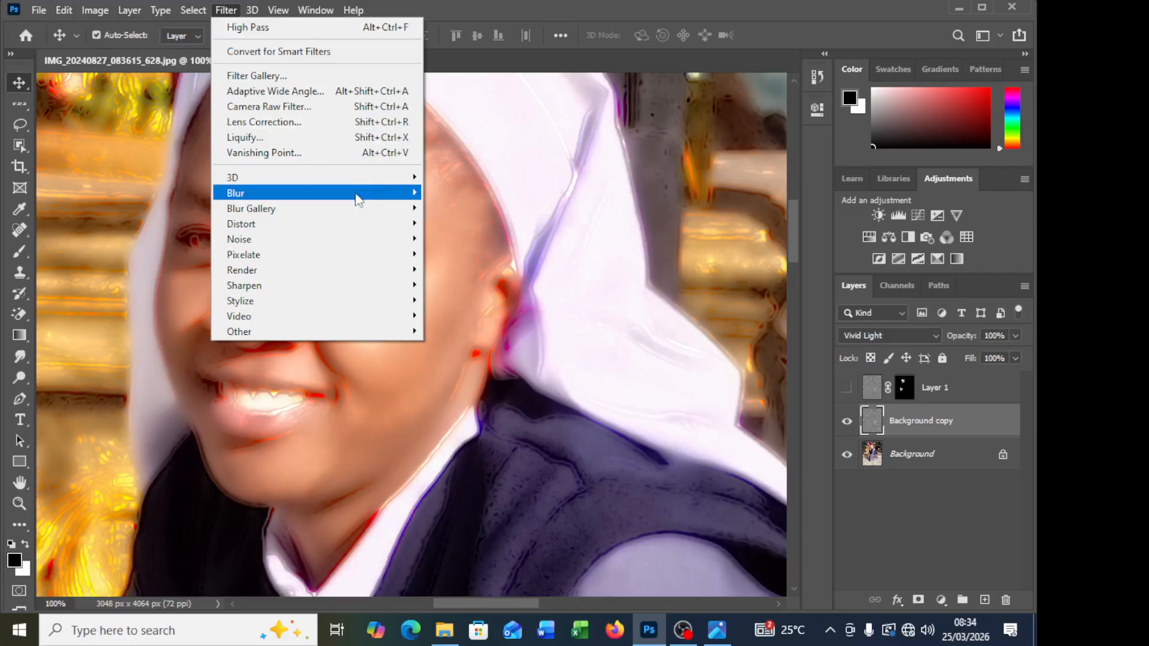
pyautogui.moveTo(381, 194)
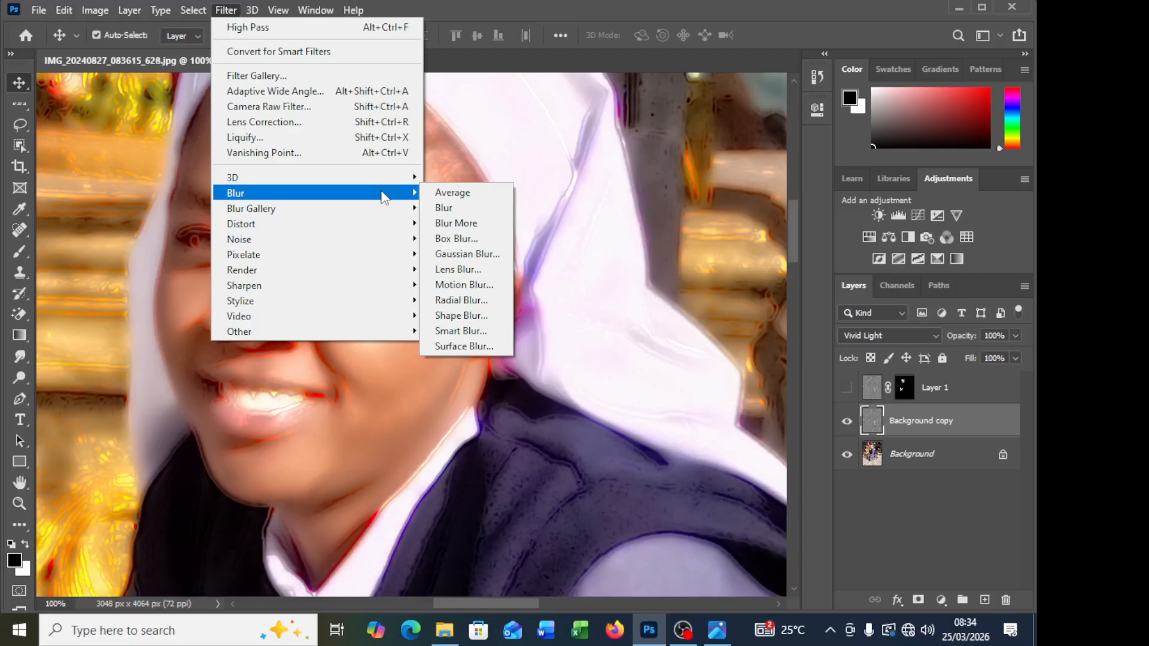
pyautogui.click(468, 255)
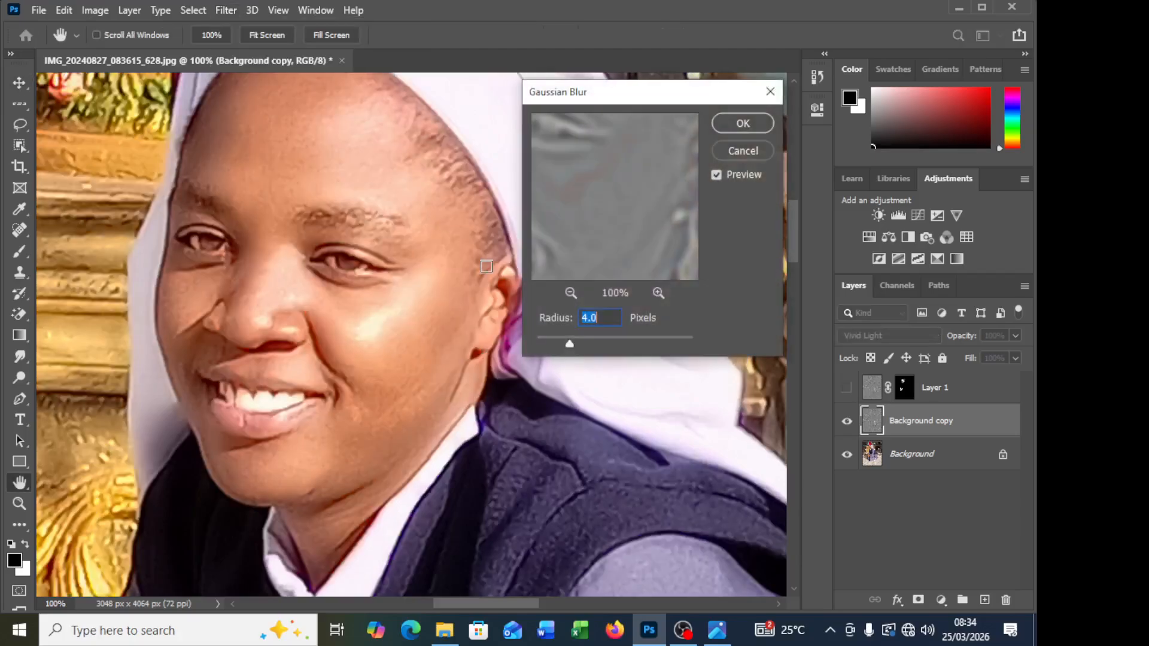
pyautogui.moveTo(728, 105); pyautogui.dragTo(753, 107)
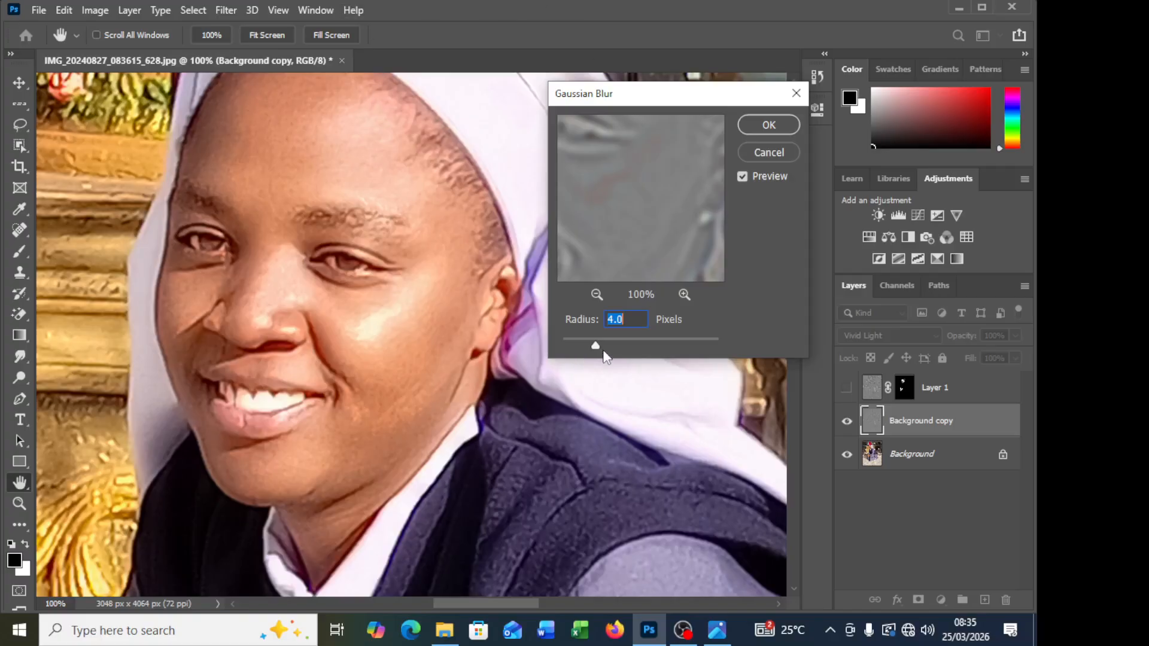
pyautogui.moveTo(596, 346); pyautogui.dragTo(590, 344)
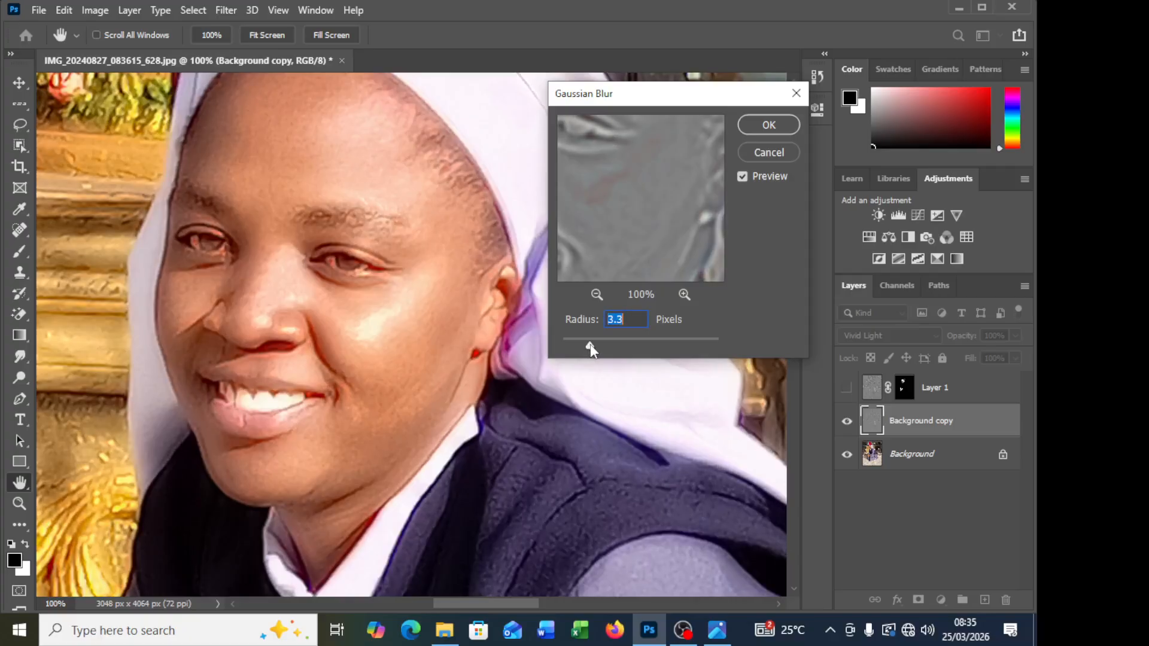
pyautogui.click(768, 125)
pyautogui.press('v')
# Step: Add a layer mask to the Background copy
pyautogui.scroll(3, 390, 379)
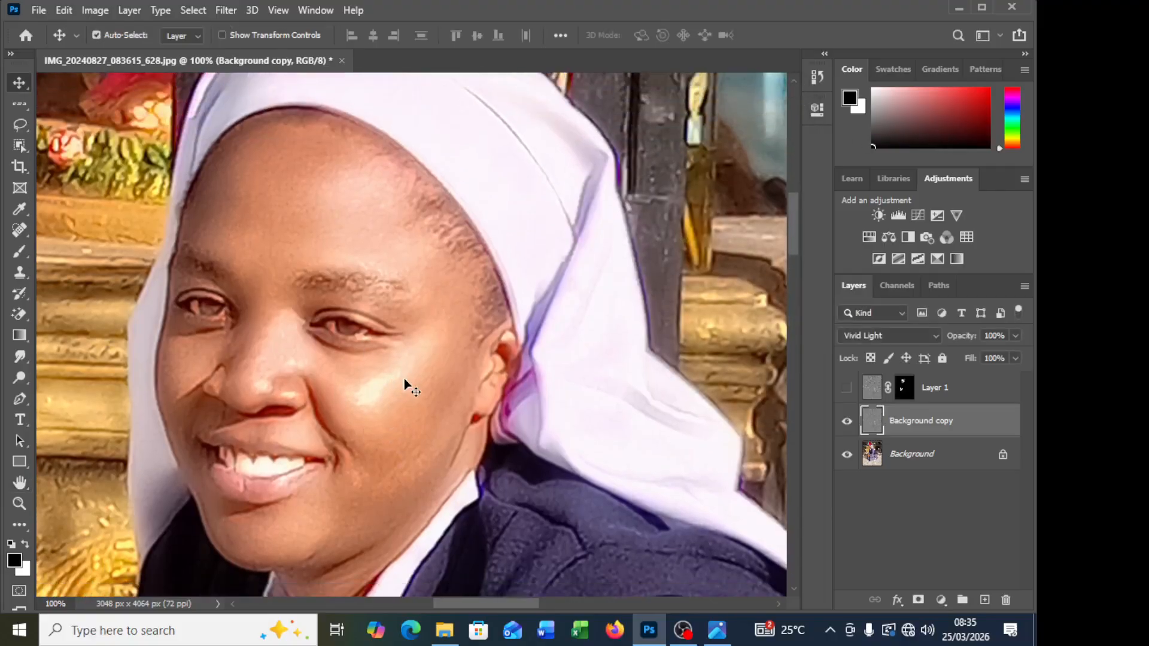
pyautogui.scroll(-2, 404, 378)
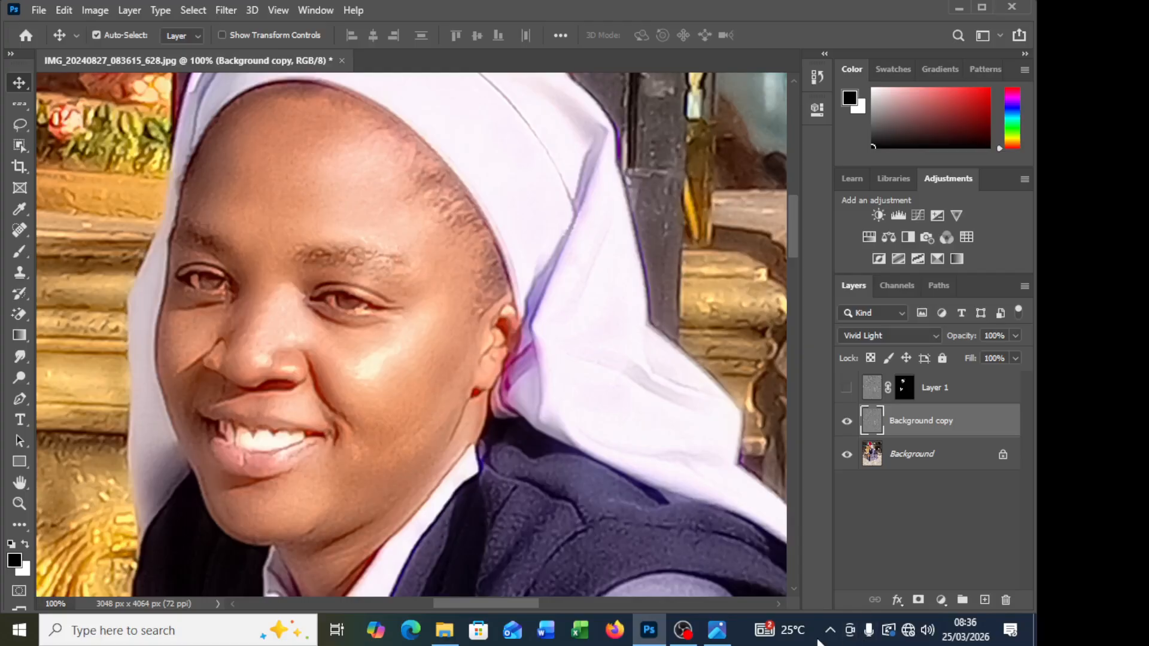
pyautogui.click(919, 600)
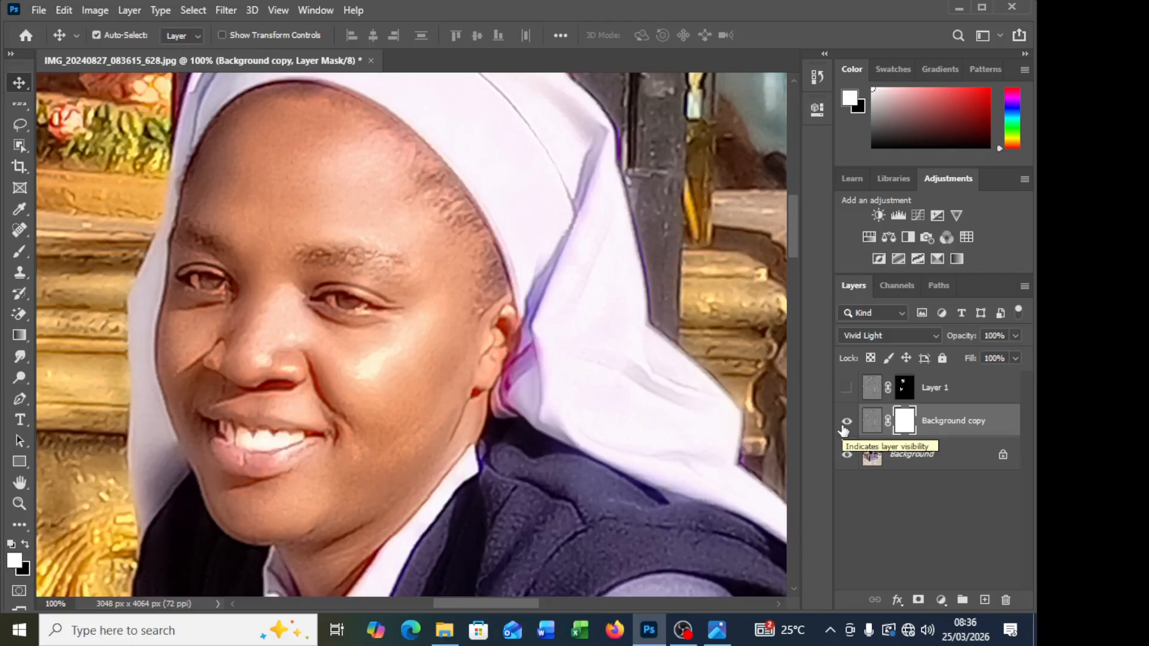
# Step: Invert the Background copy's mask to black and paint over the cheek in white with the Brush at 100% opacity
pyautogui.hotkey('ctrl', 'i')
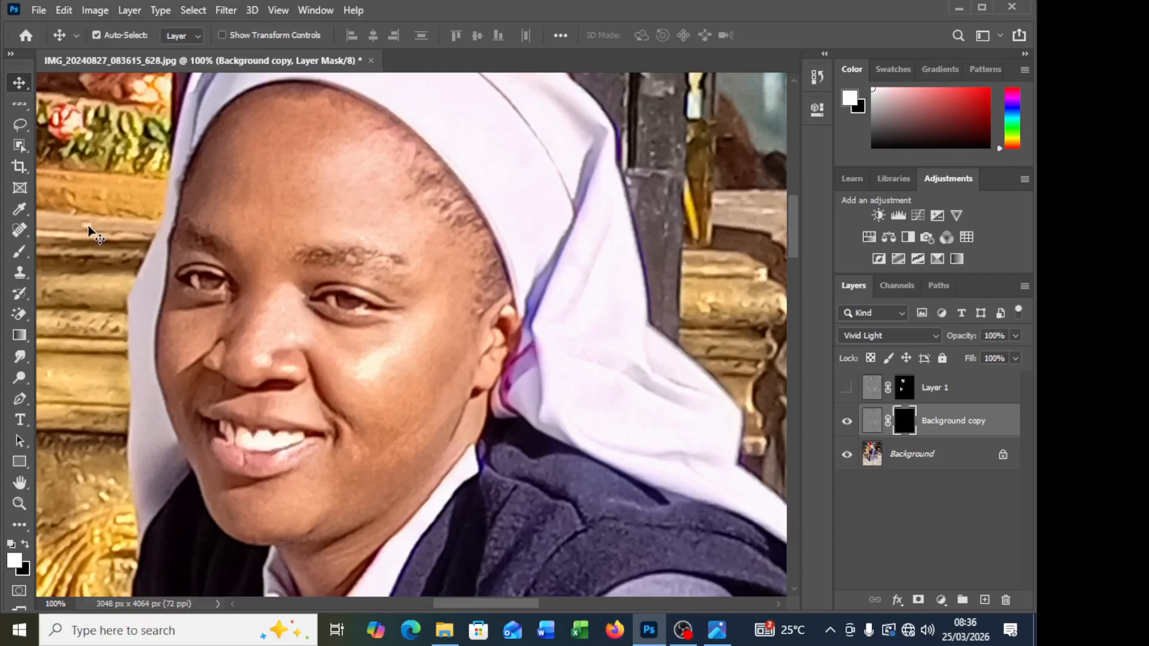
pyautogui.click(15, 250)
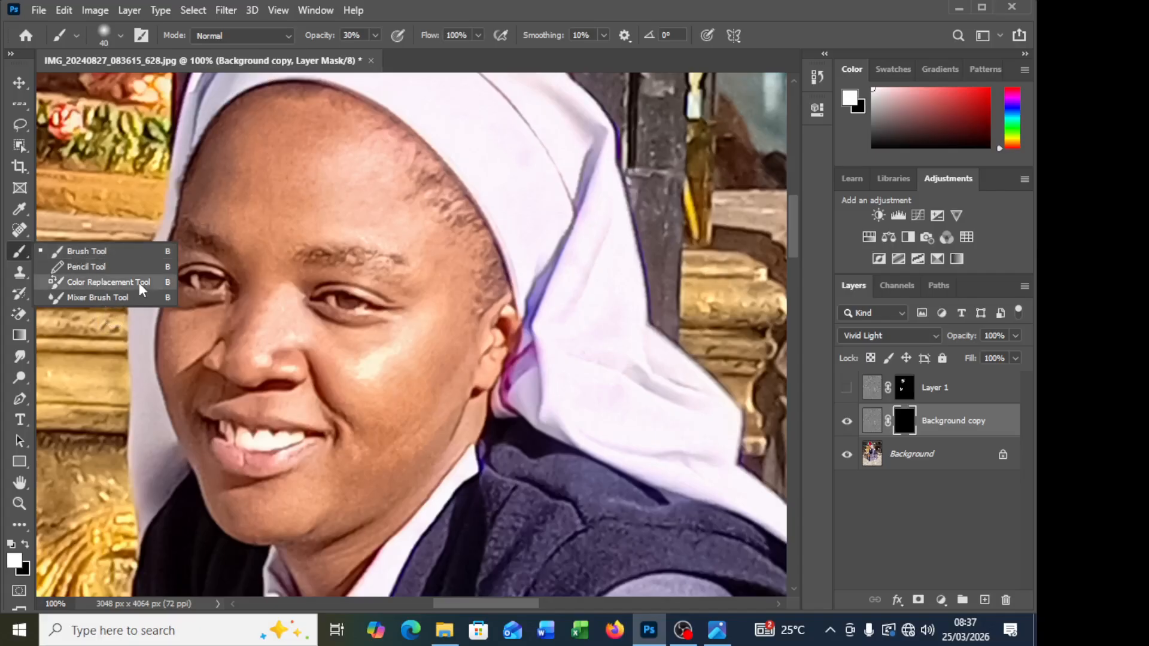
pyautogui.click(87, 250)
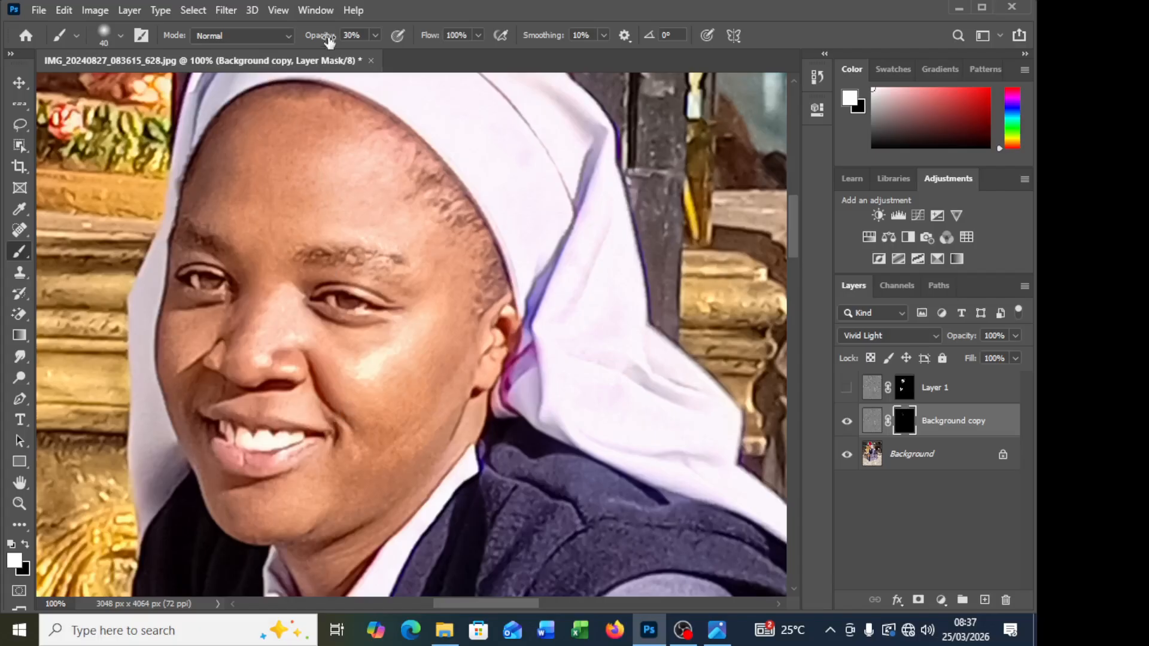
pyautogui.moveTo(328, 40); pyautogui.dragTo(398, 35)
pyautogui.moveTo(305, 366); pyautogui.dragTo(356, 443)
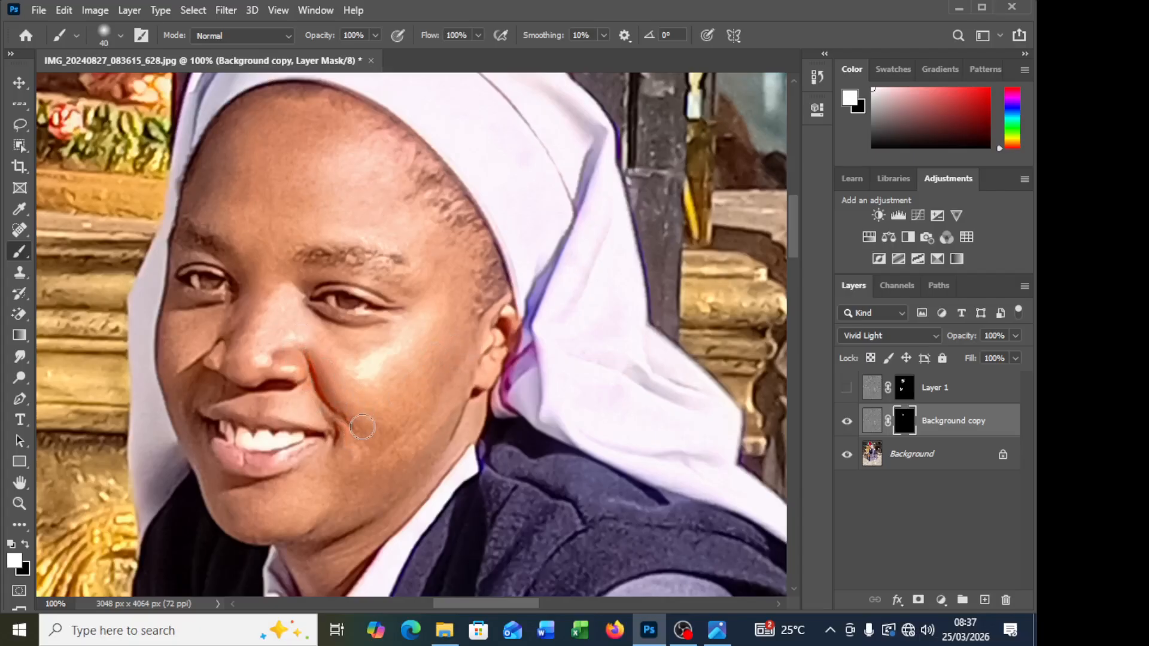
# Step: Try lower brush opacities, set the opacity back to 100%, and paint the forehead on the Background copy's mask
pyautogui.click(376, 36)
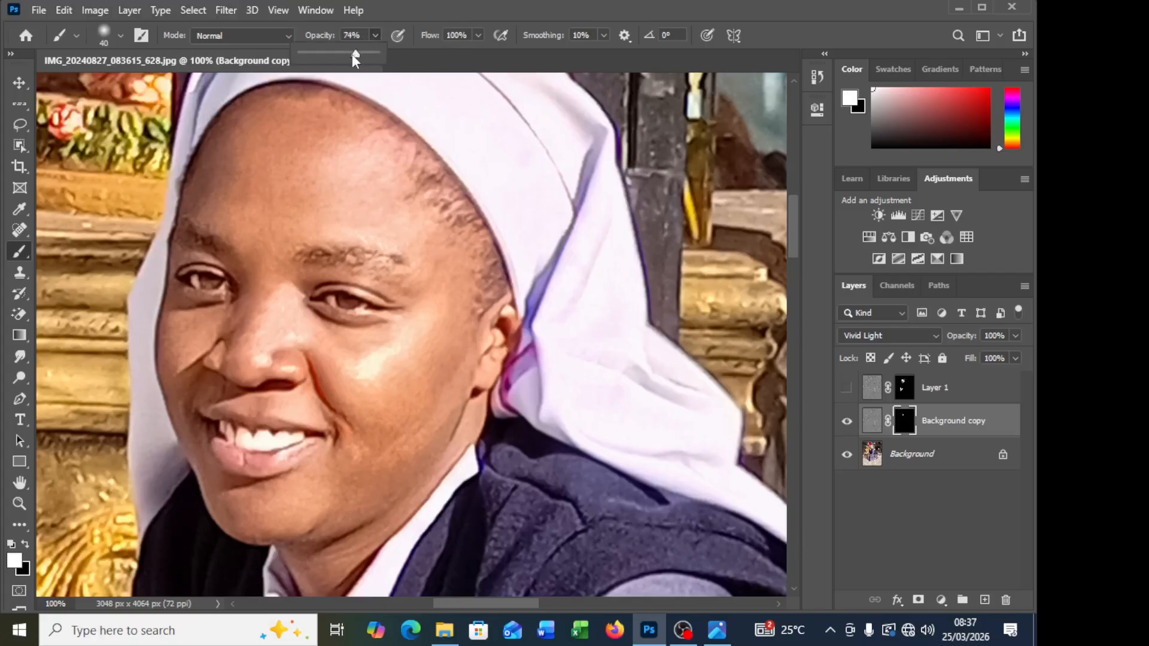
pyautogui.moveTo(352, 54)
pyautogui.mouseDown()
pyautogui.moveTo(290, 54)
pyautogui.moveTo(336, 54)
pyautogui.mouseUp()
pyautogui.moveTo(316, 52); pyautogui.dragTo(398, 53)
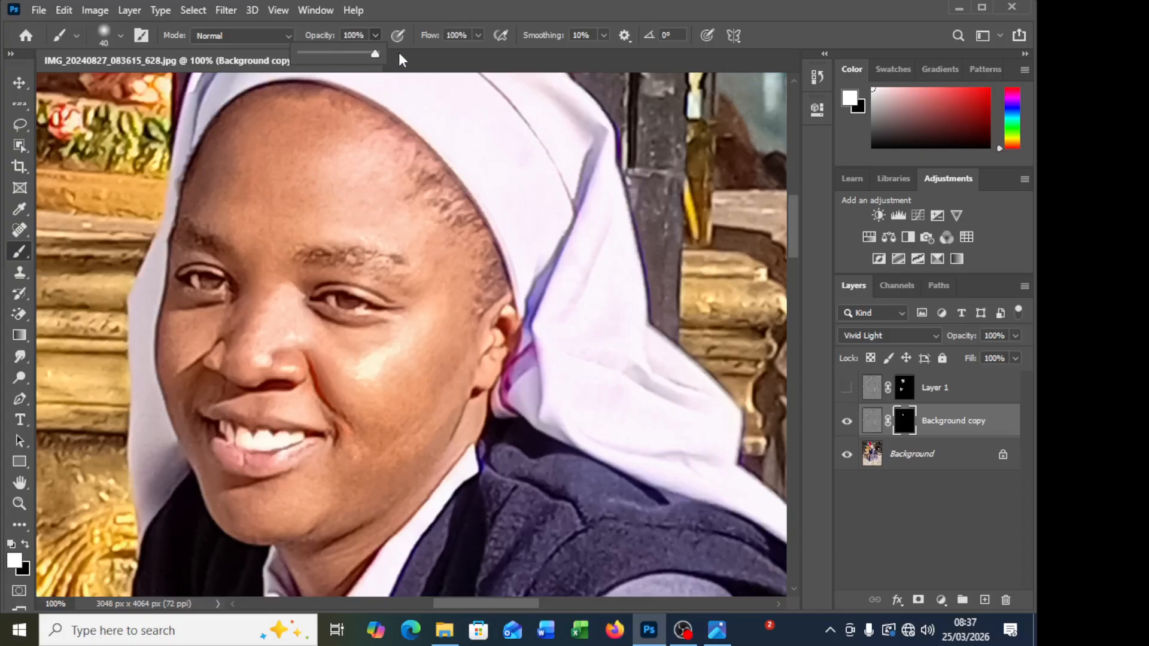
pyautogui.click(336, 202)
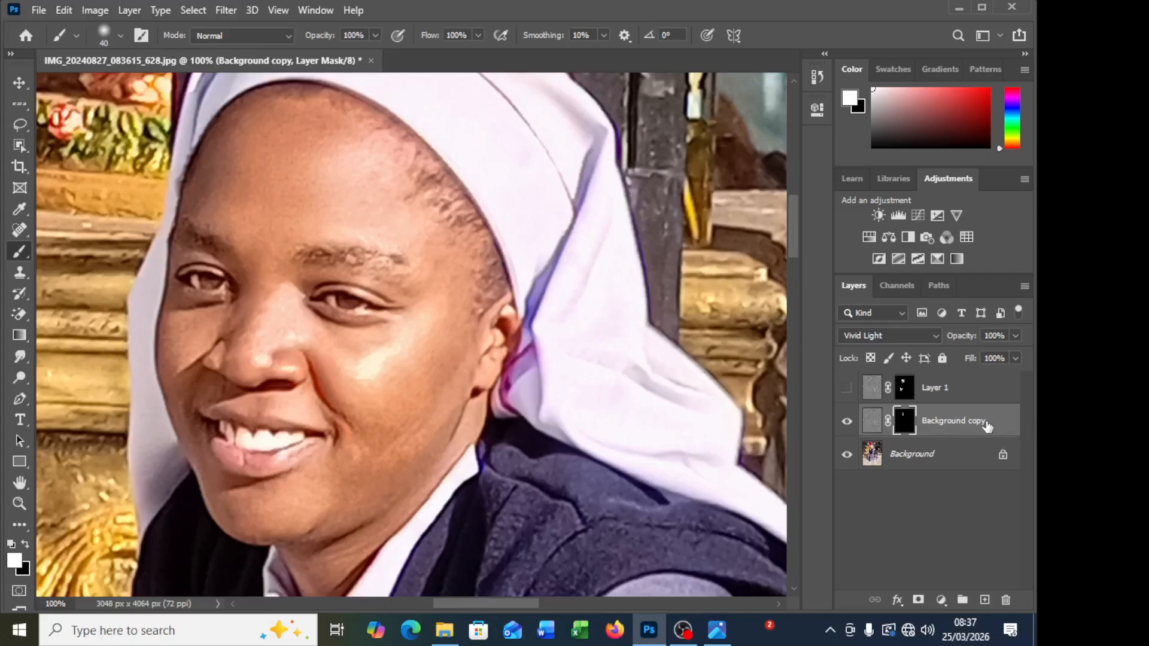
# Step: Merge the Background copy down into the Background and make Layer 1 visible again
pyautogui.hotkey('ctrl', 'e')
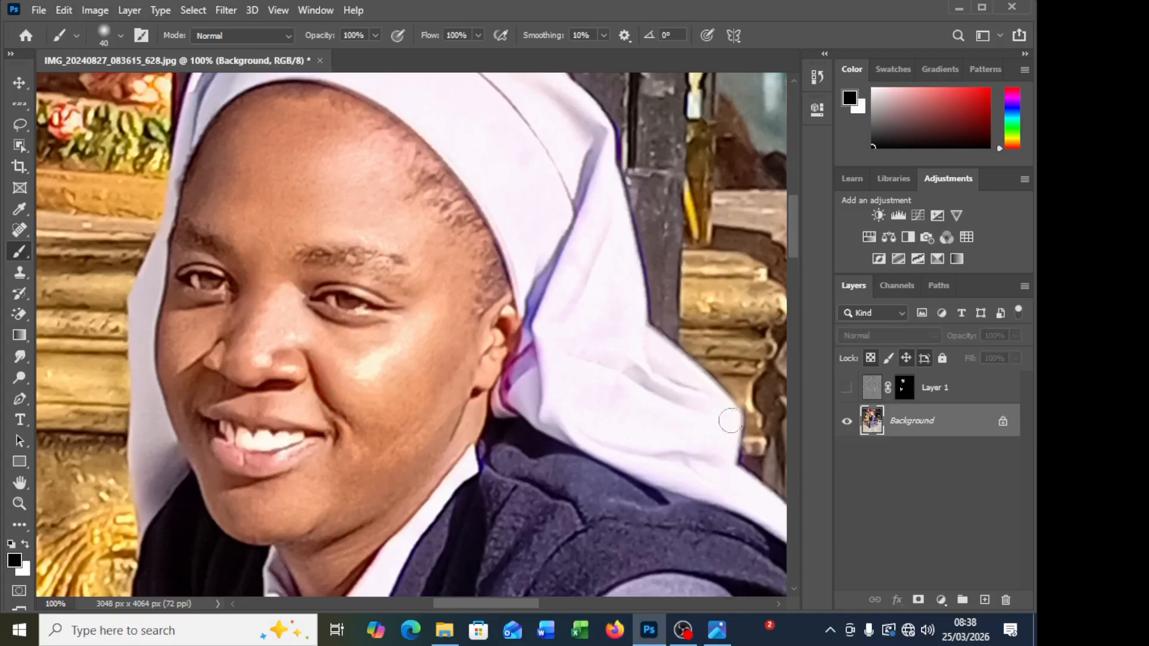
pyautogui.click(846, 388)
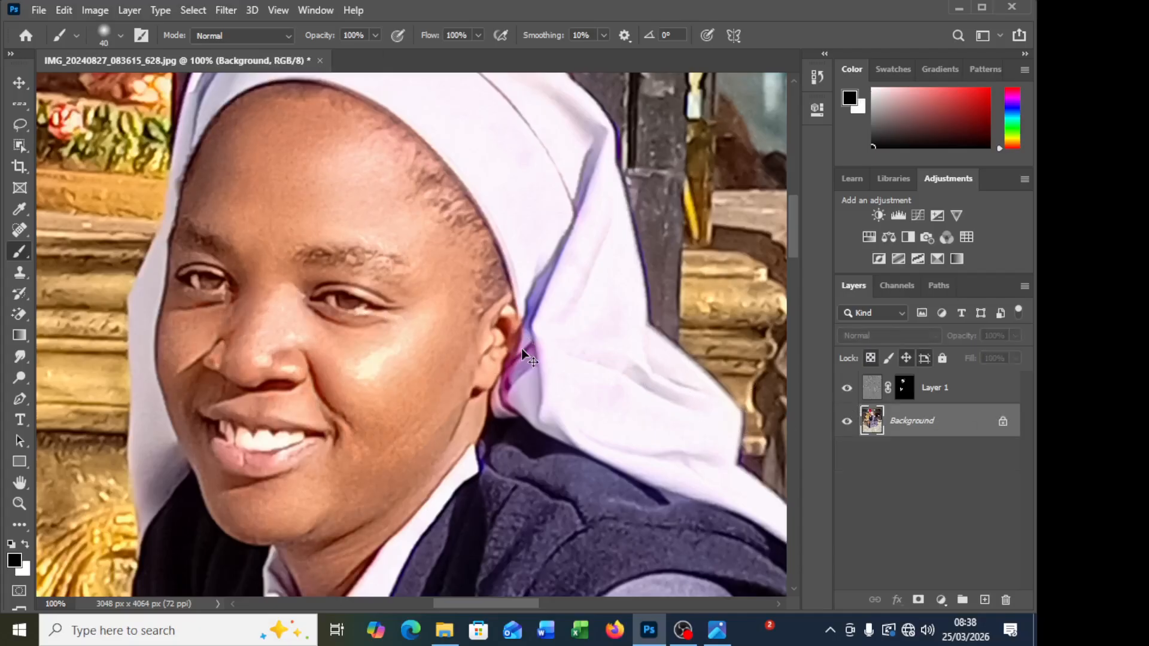
pyautogui.scroll(-3, 522, 348)
pyautogui.scroll(-1, 522, 353)
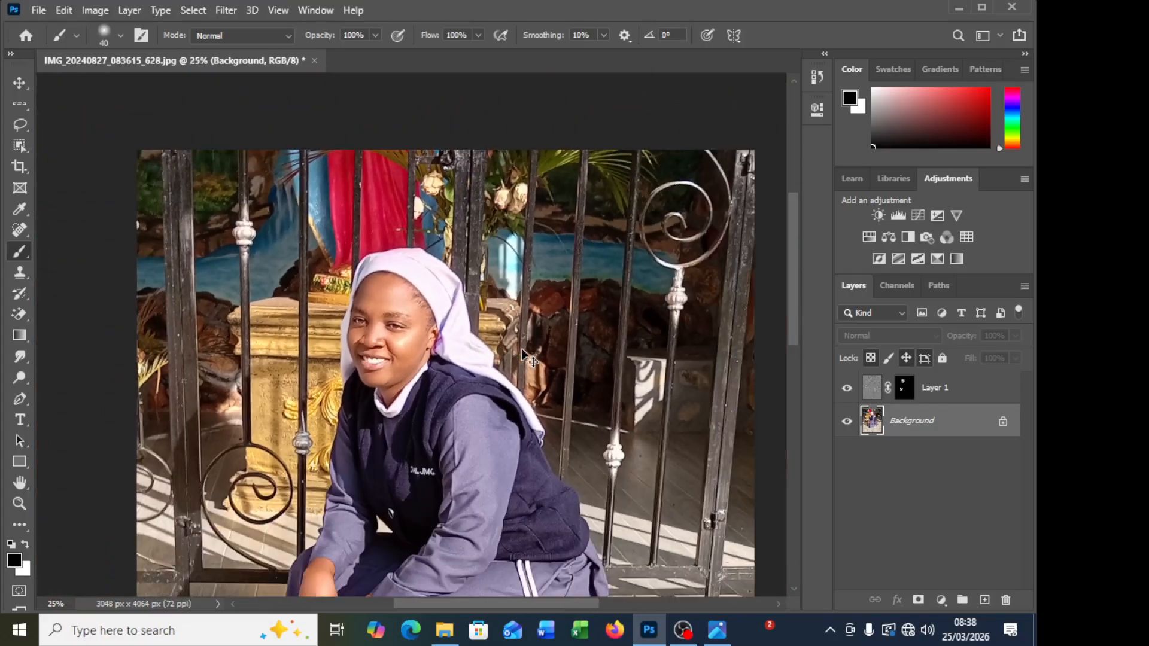
pyautogui.scroll(-1, 522, 349)
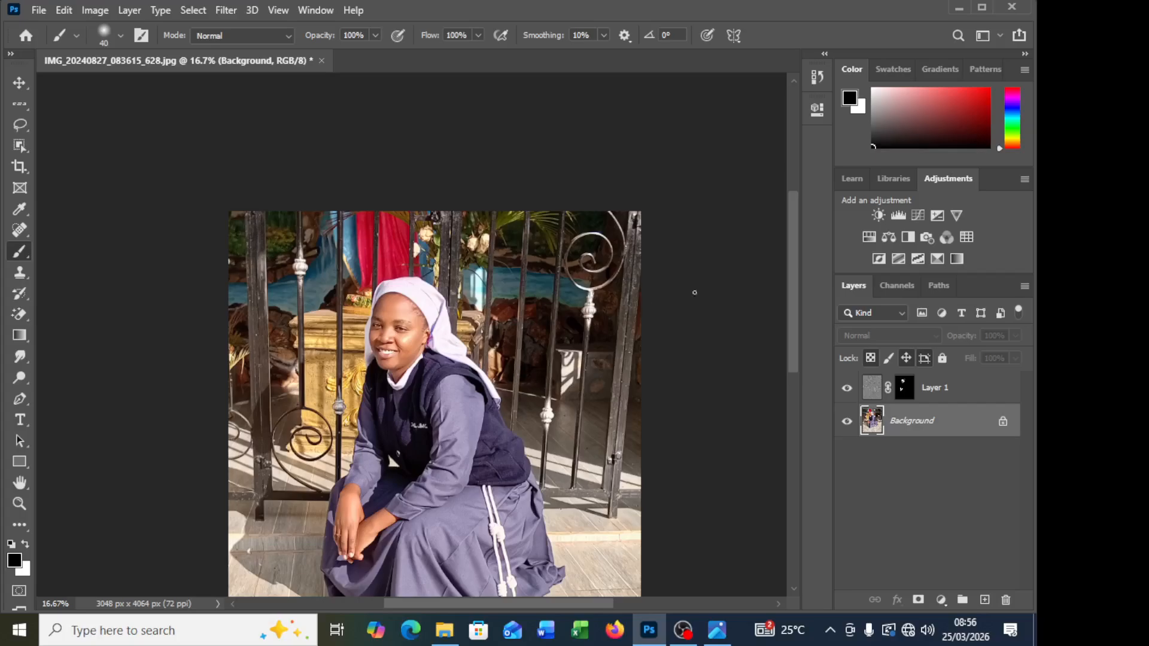
# Step: Merge Layer 1 and the Background into a single layer
pyautogui.keyDown('shift'); pyautogui.click(998, 400); pyautogui.keyUp('shift')
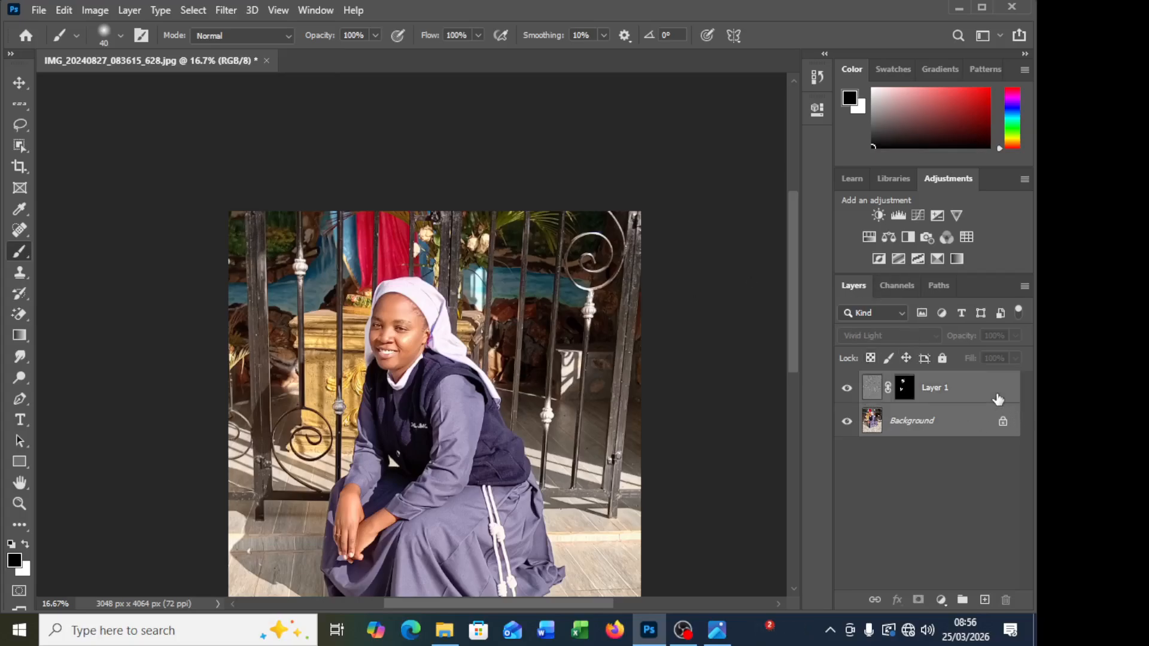
pyautogui.hotkey('ctrl', 'e')
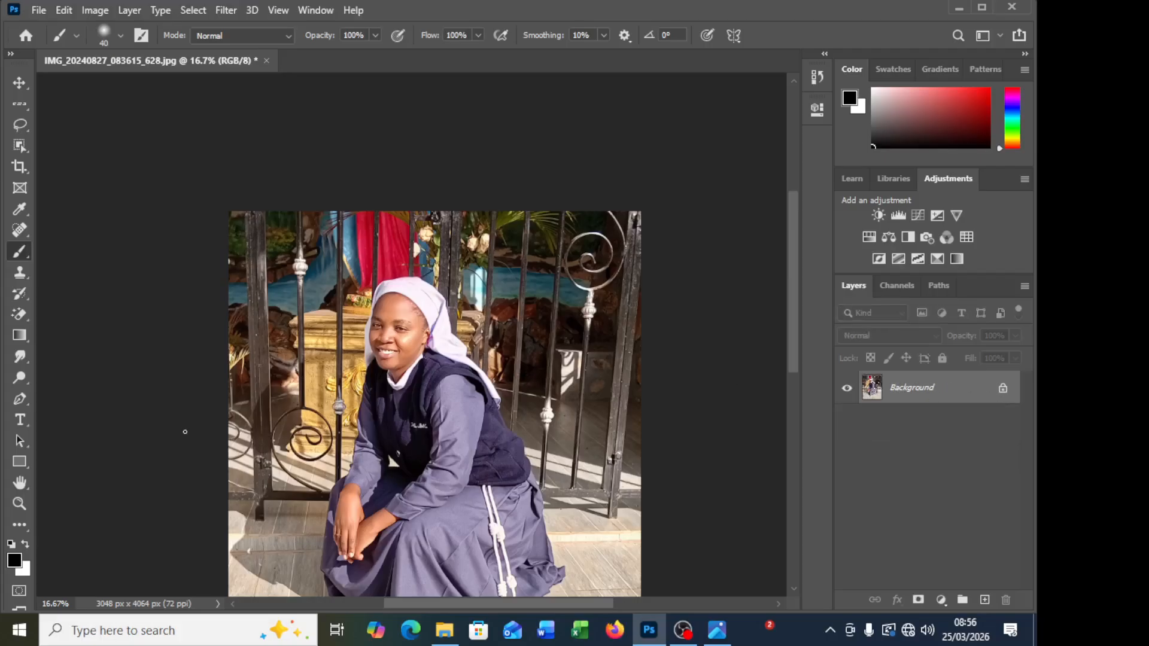
pyautogui.scroll(-1, 185, 431)
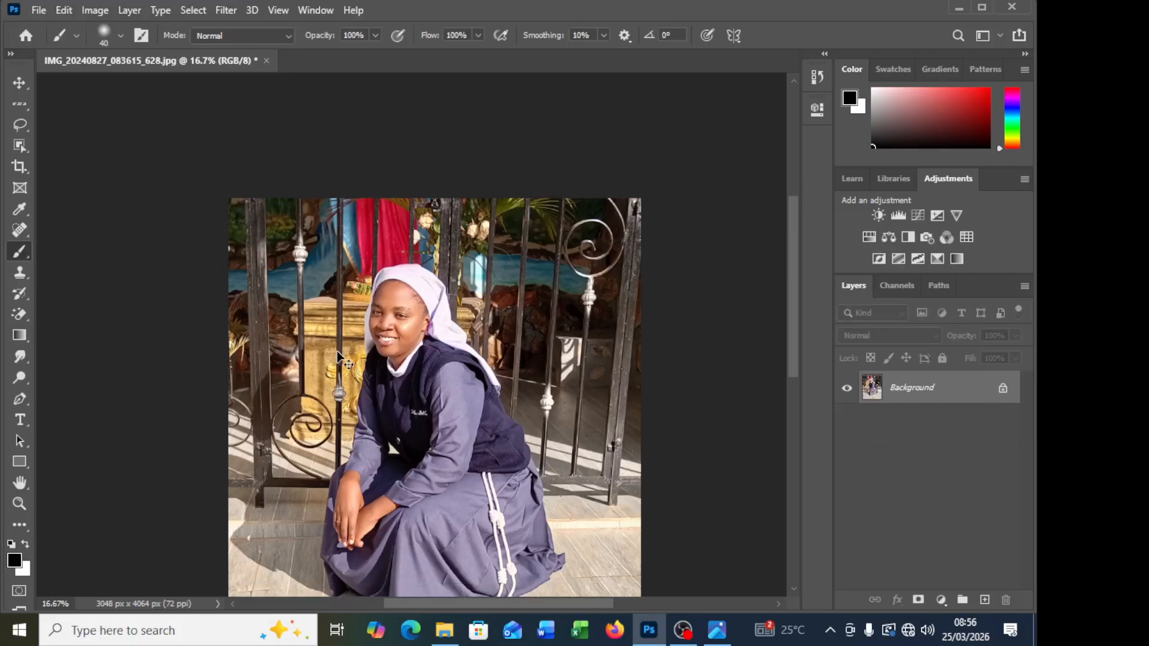
# Step: Duplicate the merged Background twice and hide the uppermost duplicate
pyautogui.hotkey('ctrl', '+')
pyautogui.hotkey('ctrl', '+')
pyautogui.hotkey('ctrl', '+')
pyautogui.hotkey('ctrl', '+')
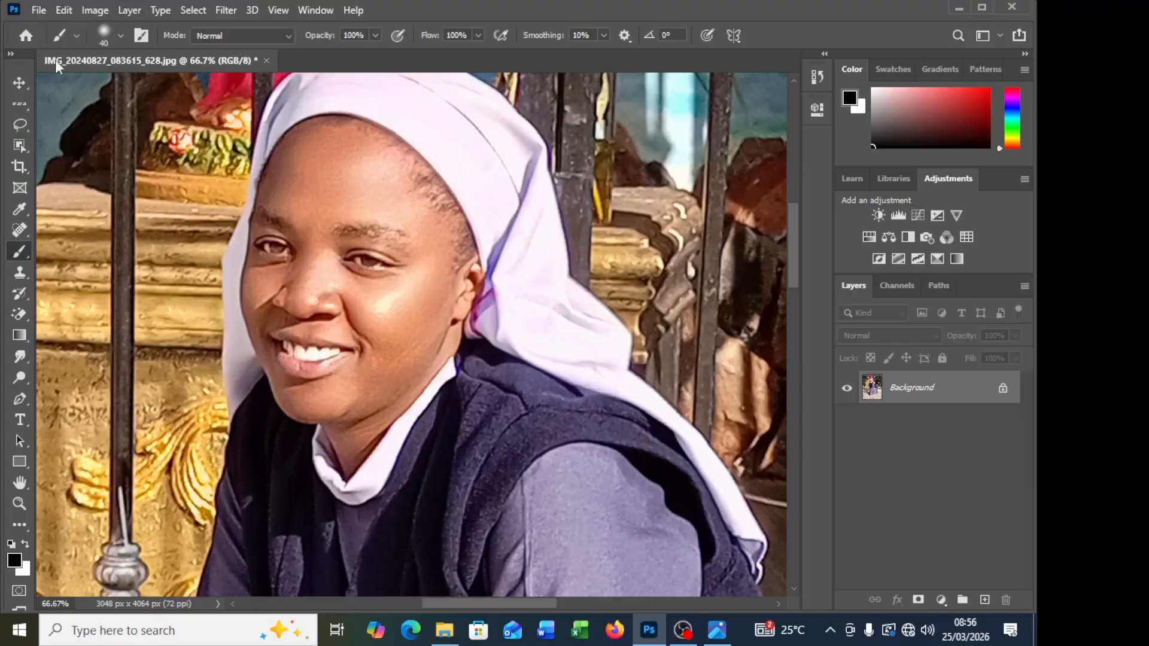
pyautogui.click(19, 83)
pyautogui.hotkey('ctrl', 'j')
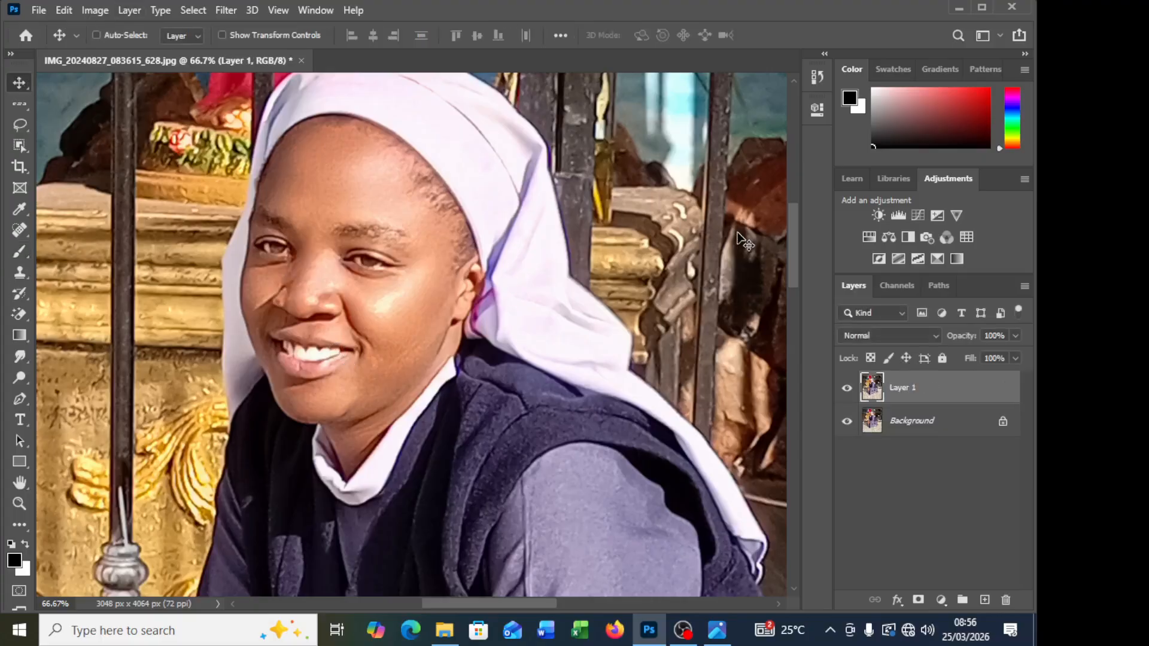
pyautogui.hotkey('ctrl', 'j')
pyautogui.click(847, 387)
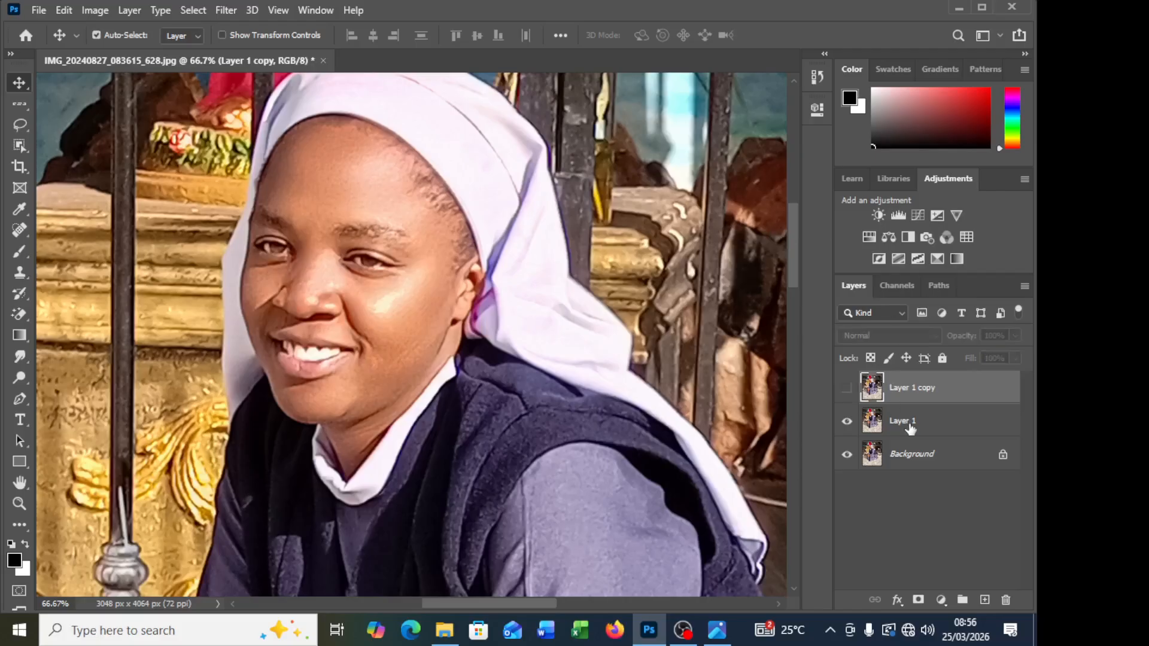
# Step: Apply a Gaussian Blur with a radius of 4.0 pixels to Layer 1
pyautogui.click(903, 421)
pyautogui.click(226, 11)
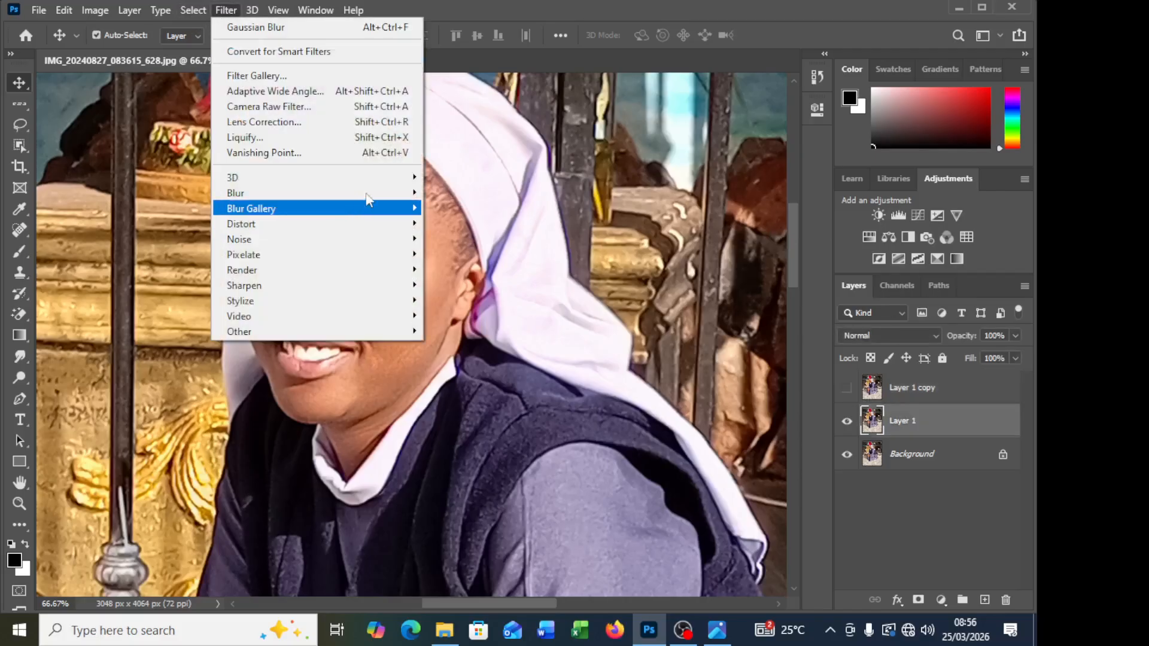
pyautogui.moveTo(371, 193)
pyautogui.click(458, 257)
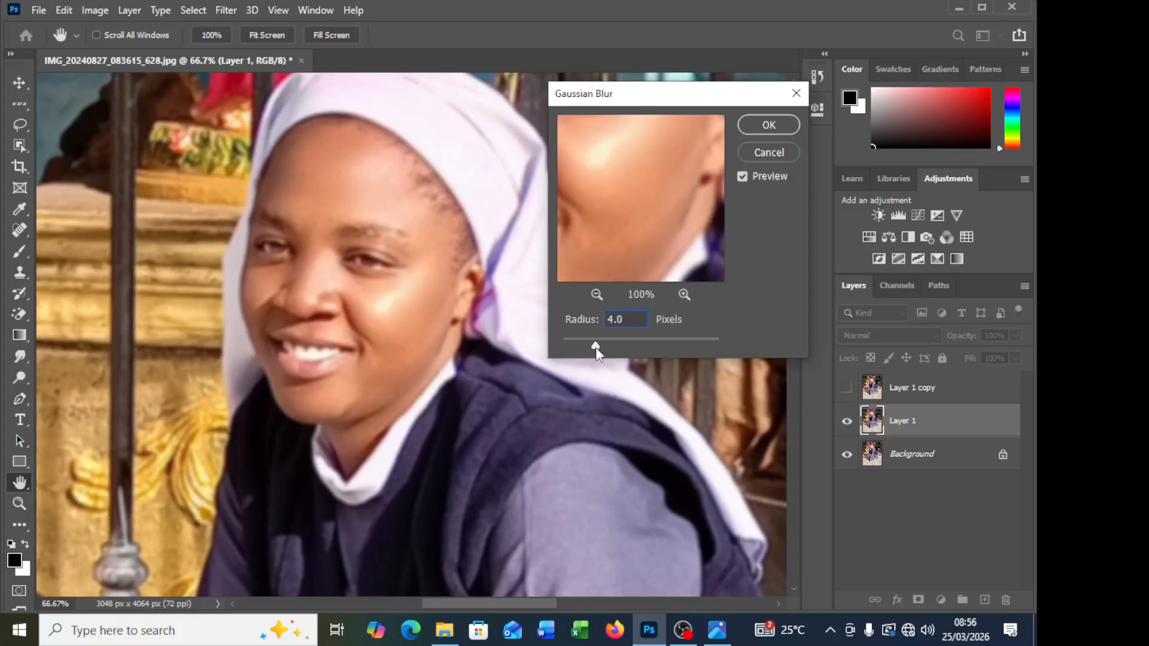
pyautogui.click(774, 130)
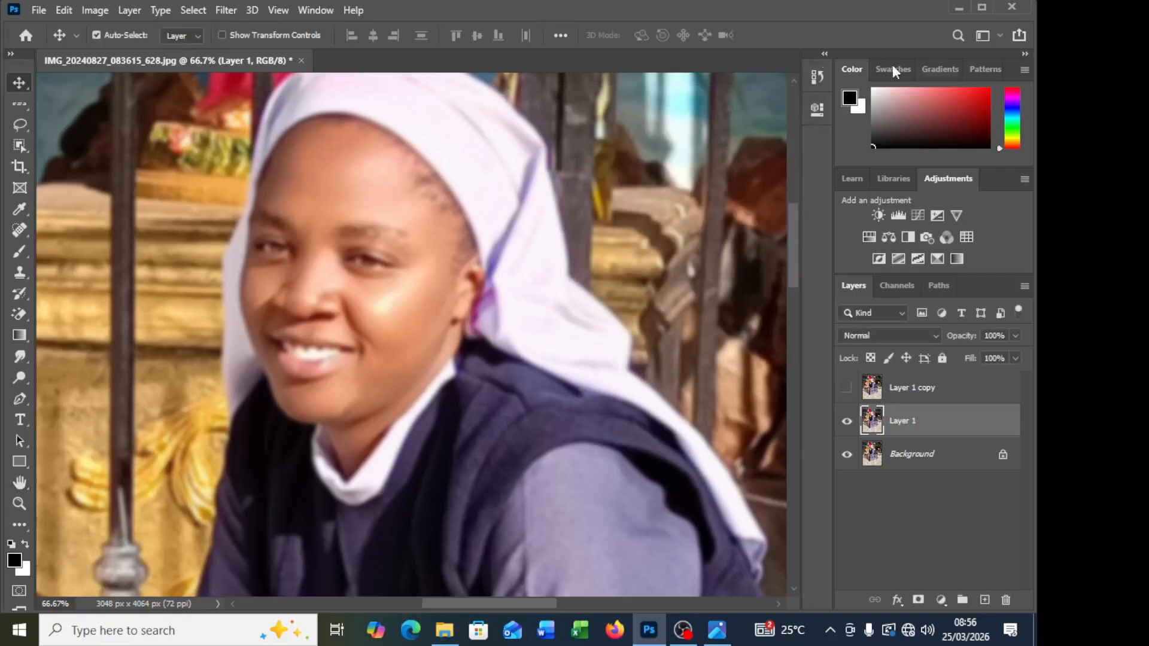
# Step: Show Layer 1 copy and set up Apply Image on it with Layer 1 as source, RGB channel and Subtract blending
pyautogui.click(847, 388)
pyautogui.click(892, 388)
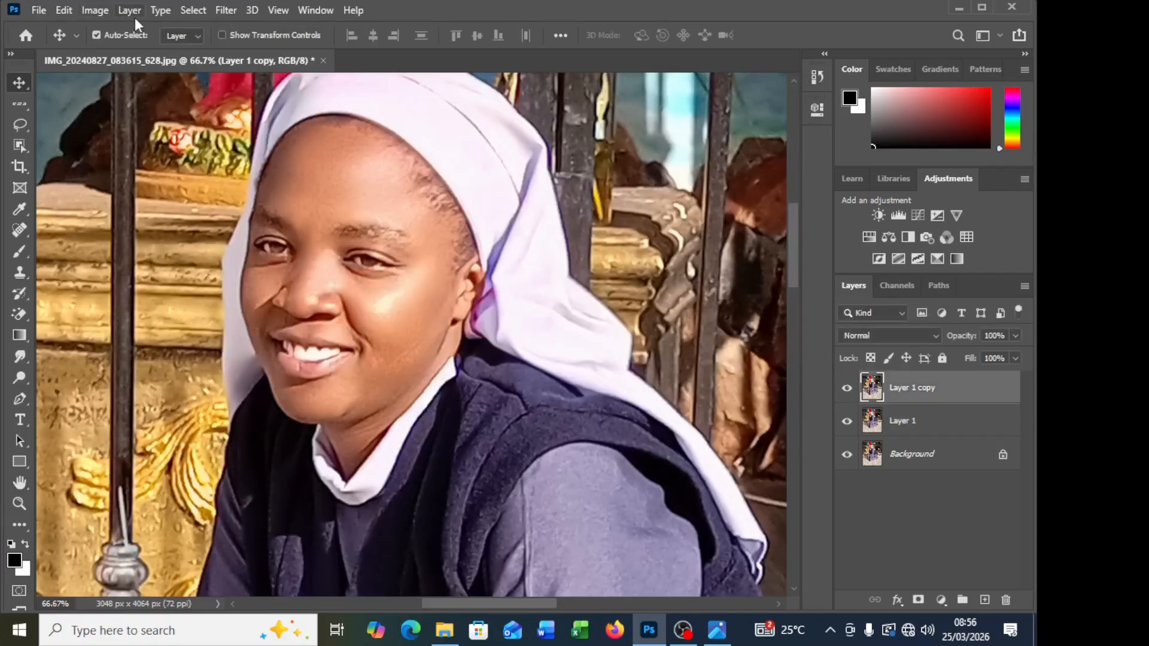
pyautogui.click(95, 10)
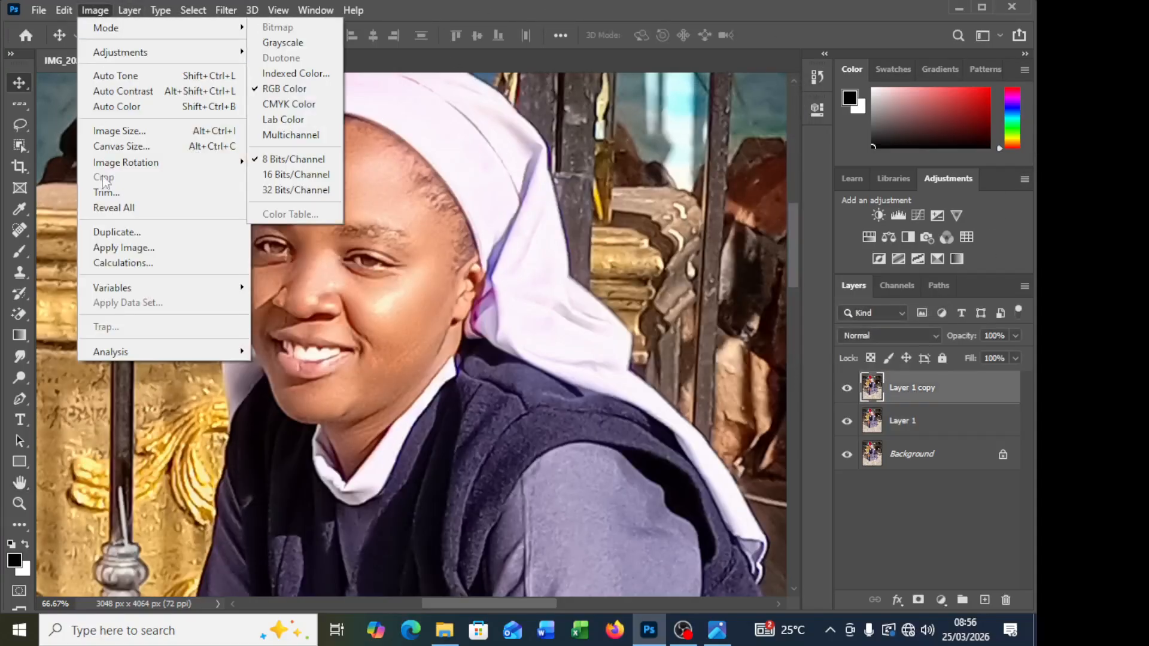
pyautogui.click(157, 248)
pyautogui.click(455, 165)
pyautogui.click(422, 218)
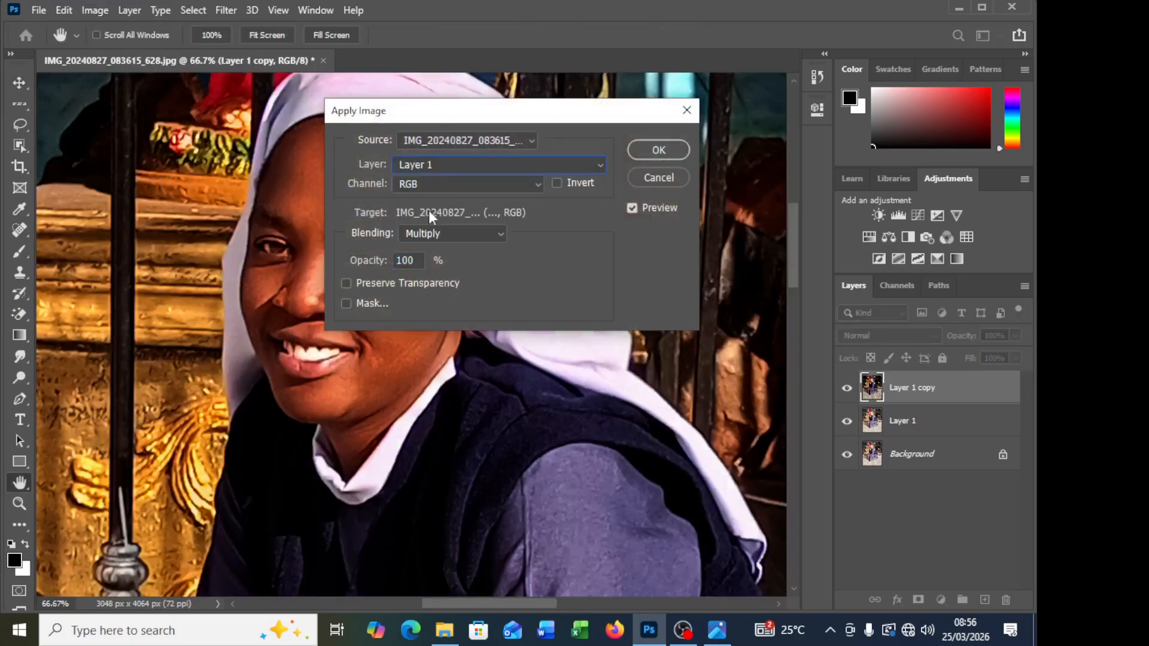
pyautogui.click(448, 184)
pyautogui.click(445, 186)
pyautogui.click(422, 233)
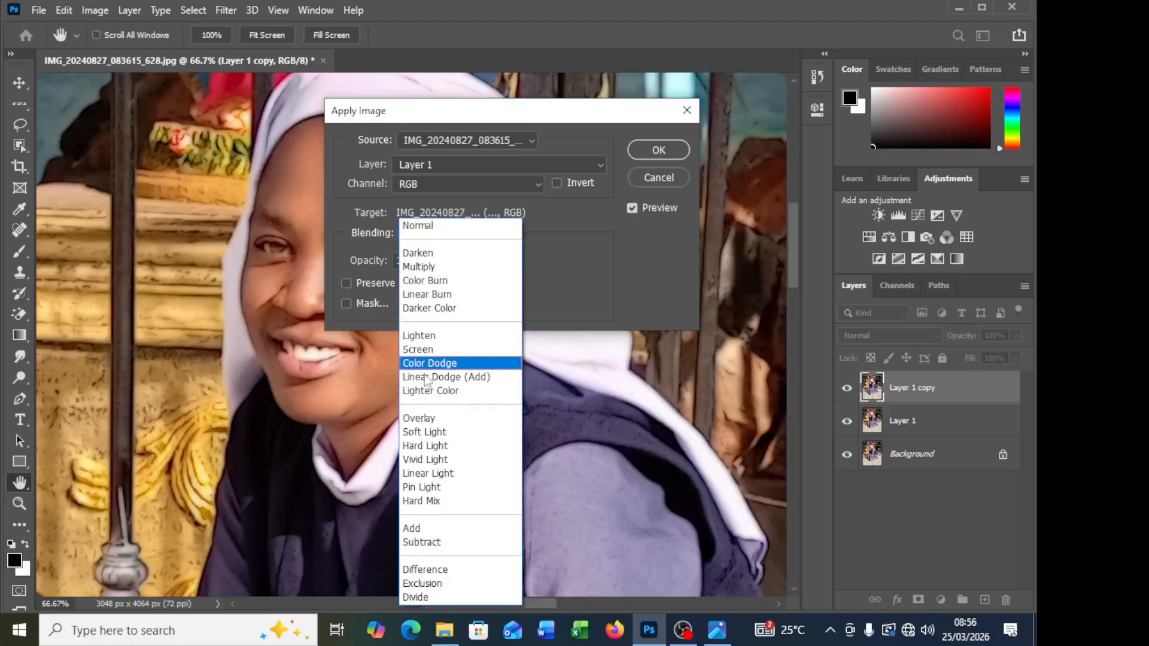
pyautogui.click(426, 535)
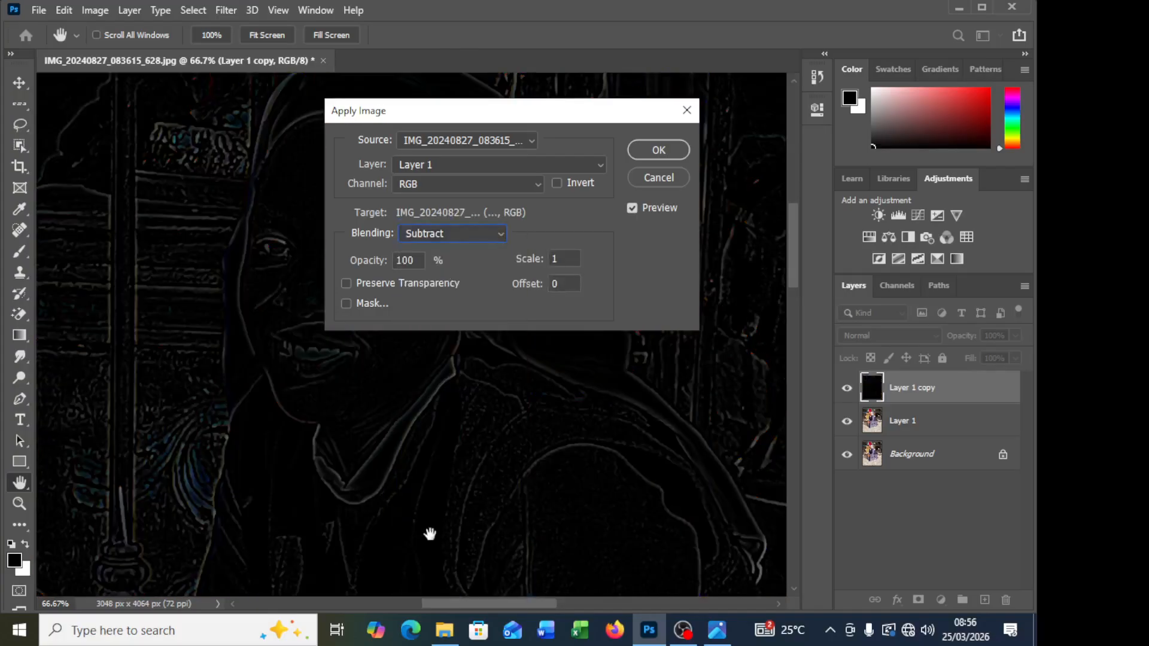
# Step: Set the Apply Image scale to 2 and offset to 128, and apply it to Layer 1 copy
pyautogui.doubleClick(558, 259)
pyautogui.write('2')
pyautogui.doubleClick(557, 283)
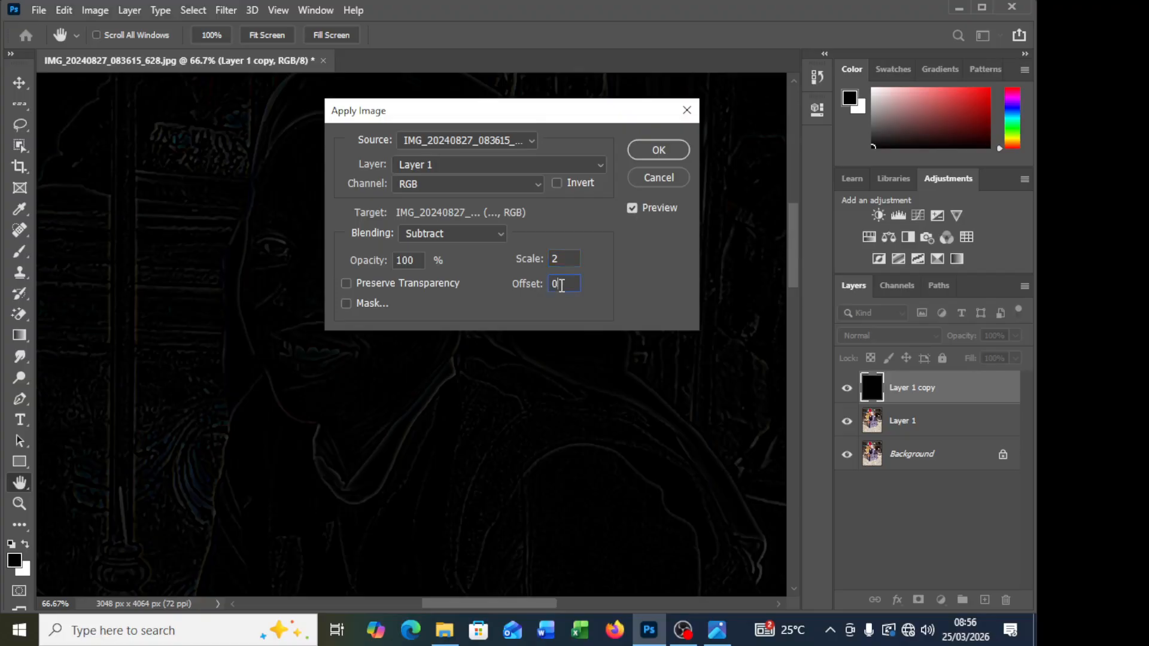
pyautogui.write('128')
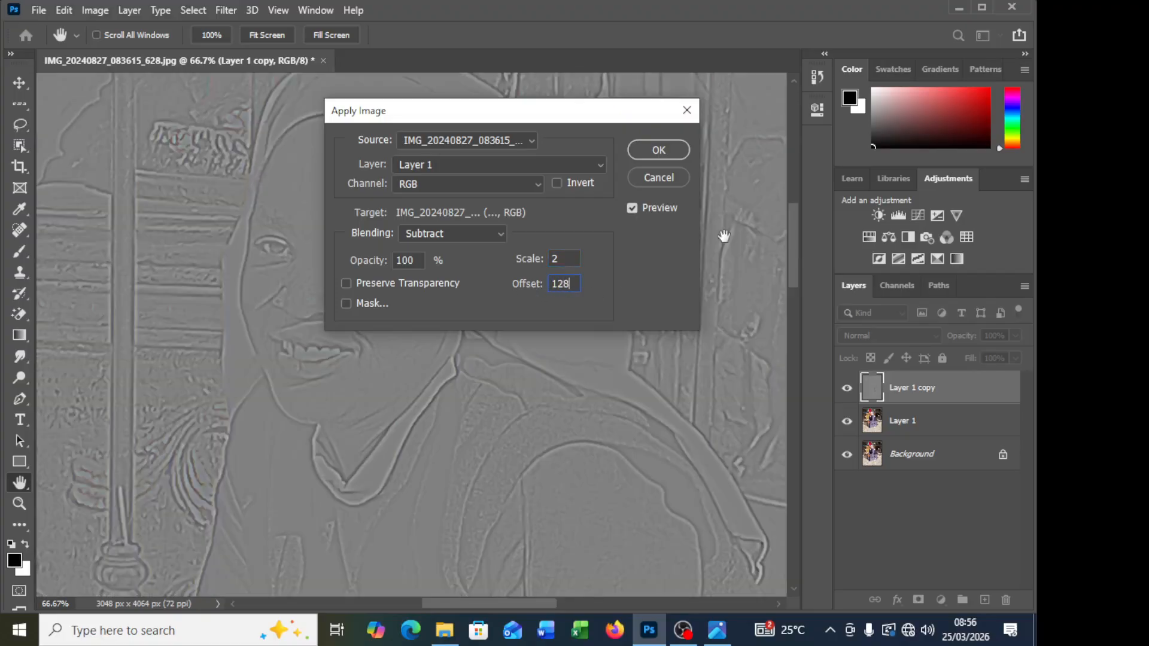
pyautogui.click(660, 149)
# Step: Set Layer 1 copy's blend mode to Linear Light and group it with Layer 1
pyautogui.click(888, 335)
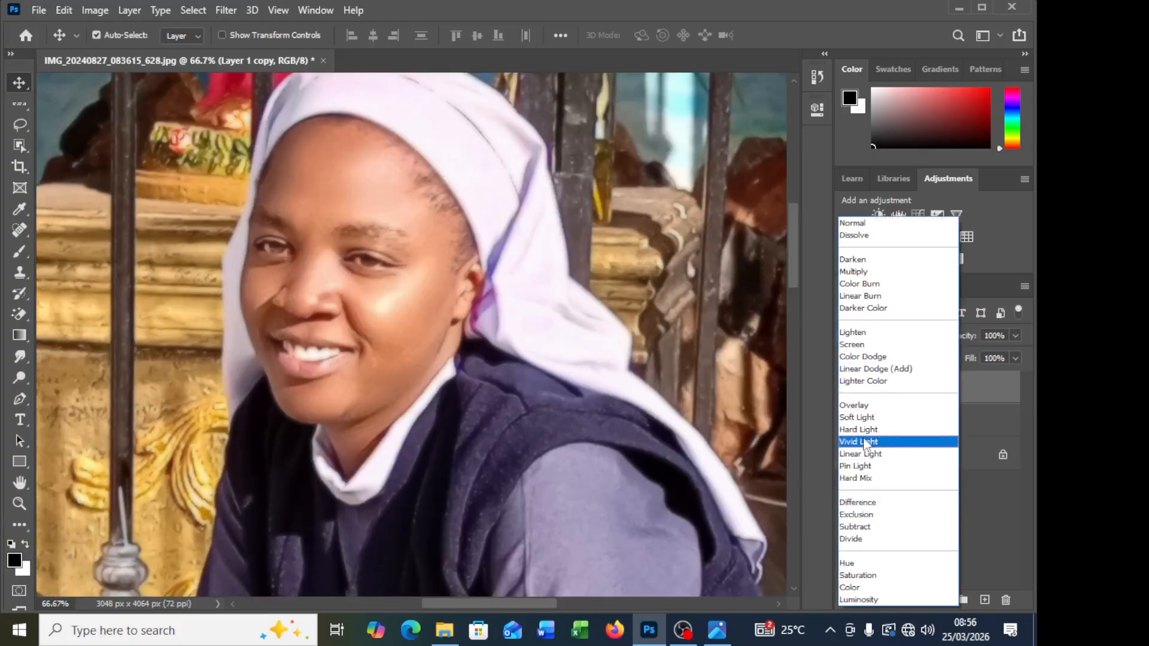
pyautogui.click(880, 454)
pyautogui.keyDown('ctrl'); pyautogui.click(939, 430); pyautogui.keyUp('ctrl')
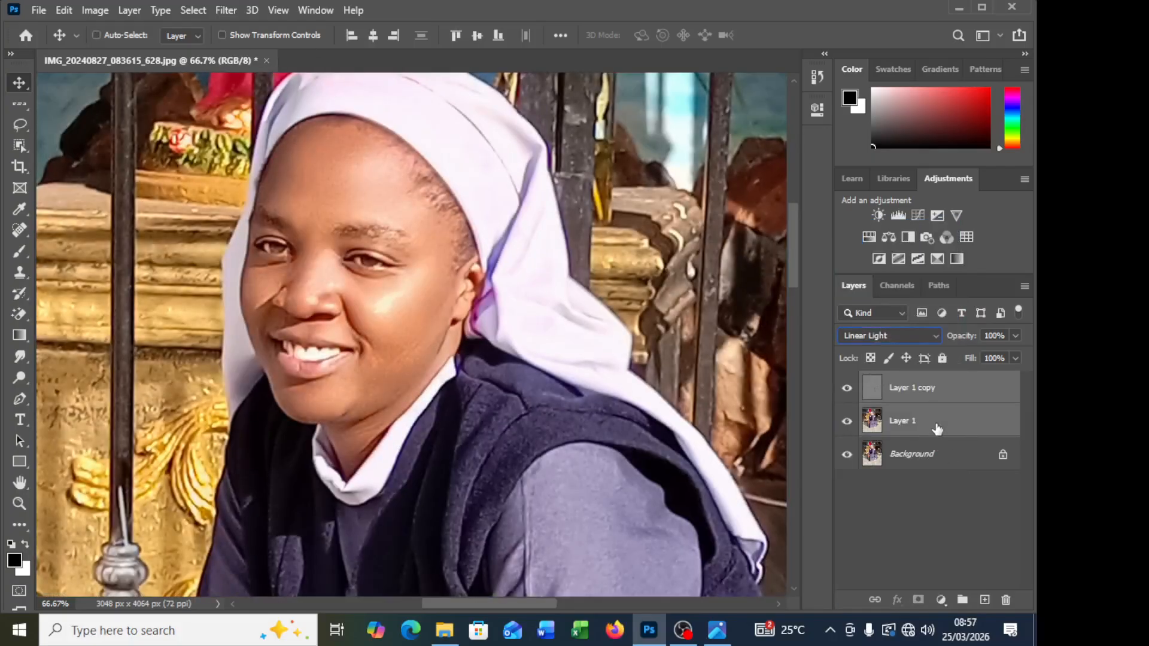
pyautogui.hotkey('ctrl', 'g')
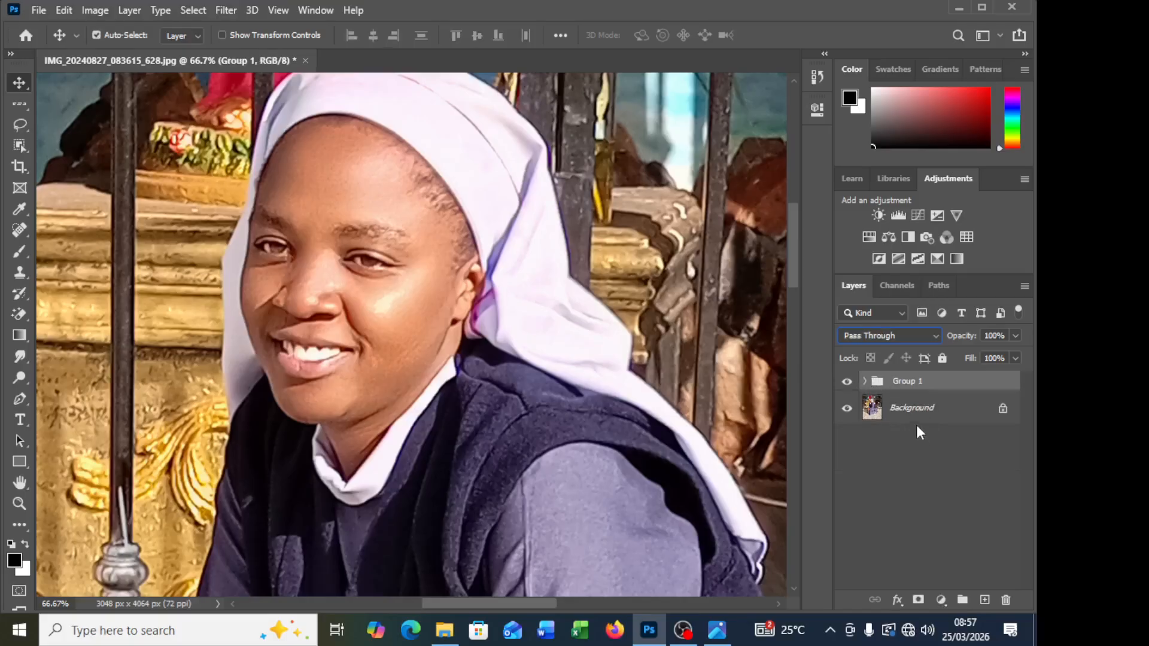
# Step: Expand the group, select the blurred Layer 1 and hide Layer 1 copy above it
pyautogui.click(865, 381)
pyautogui.click(904, 441)
pyautogui.click(848, 408)
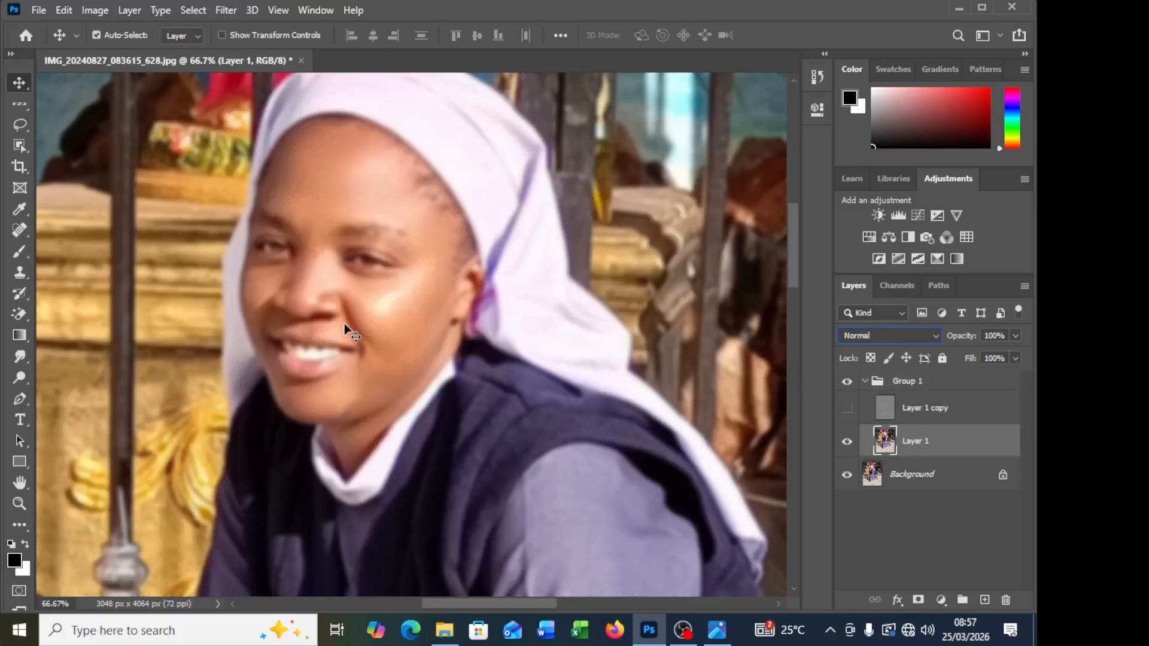
# Step: Examine the skin tones of the blurred face on Layer 1 at 100% zoom
pyautogui.scroll(5, 285, 217)
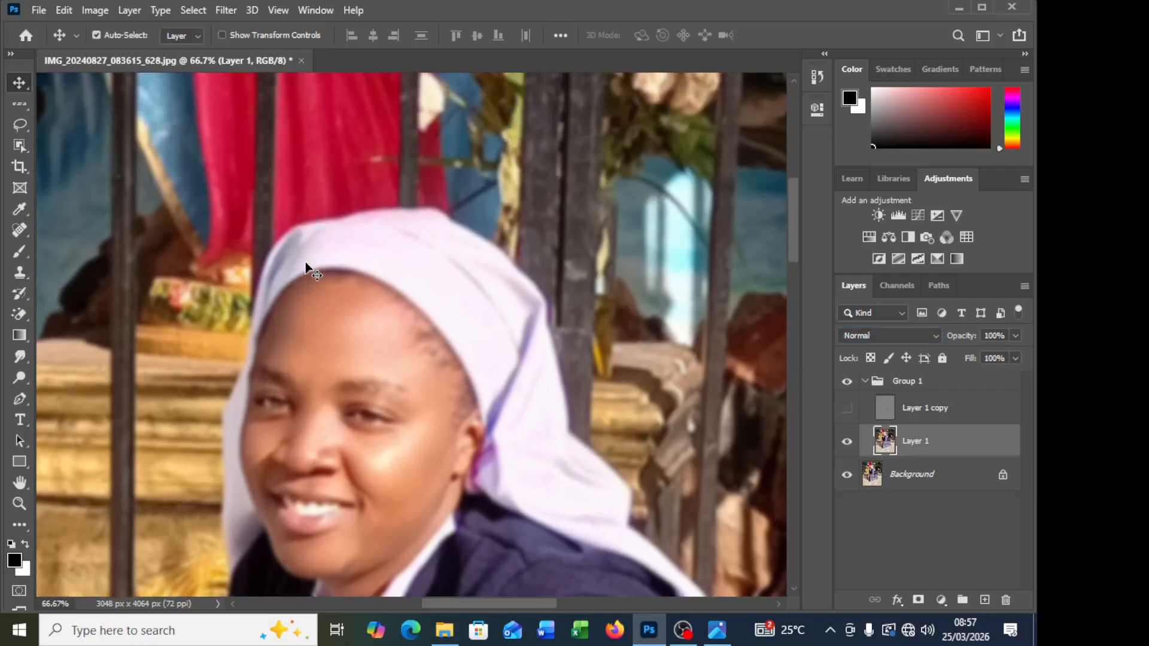
pyautogui.press('ctrl')
pyautogui.press('1')
pyautogui.press('0')
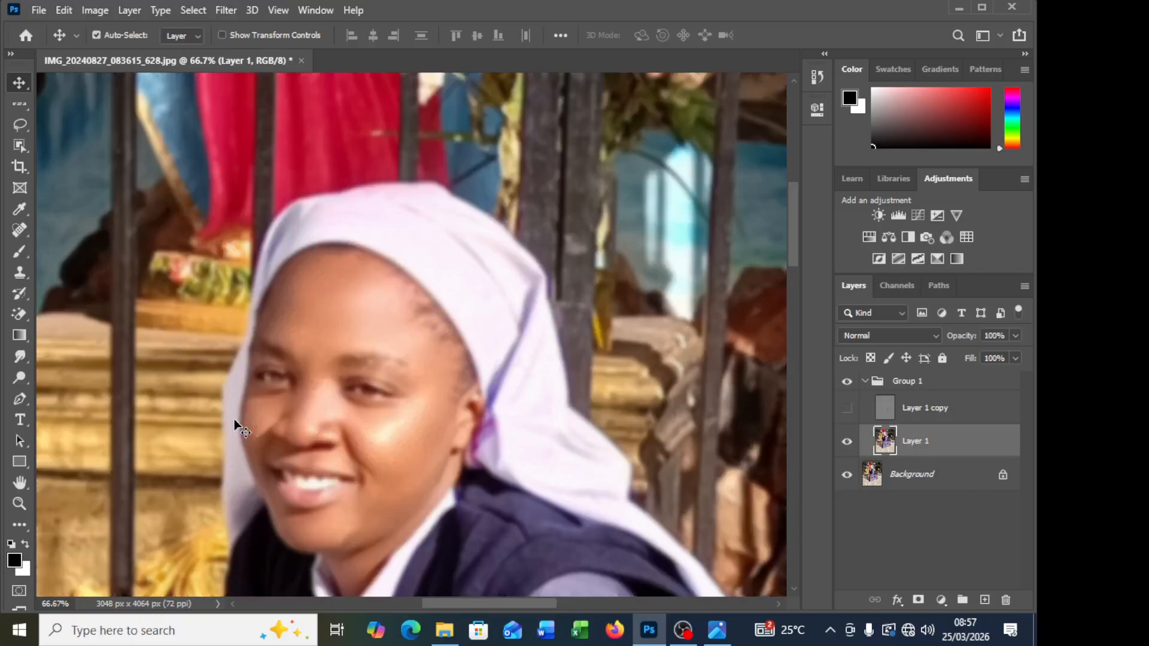
pyautogui.press('ctrl')
pyautogui.hotkey('ctrl', '1')
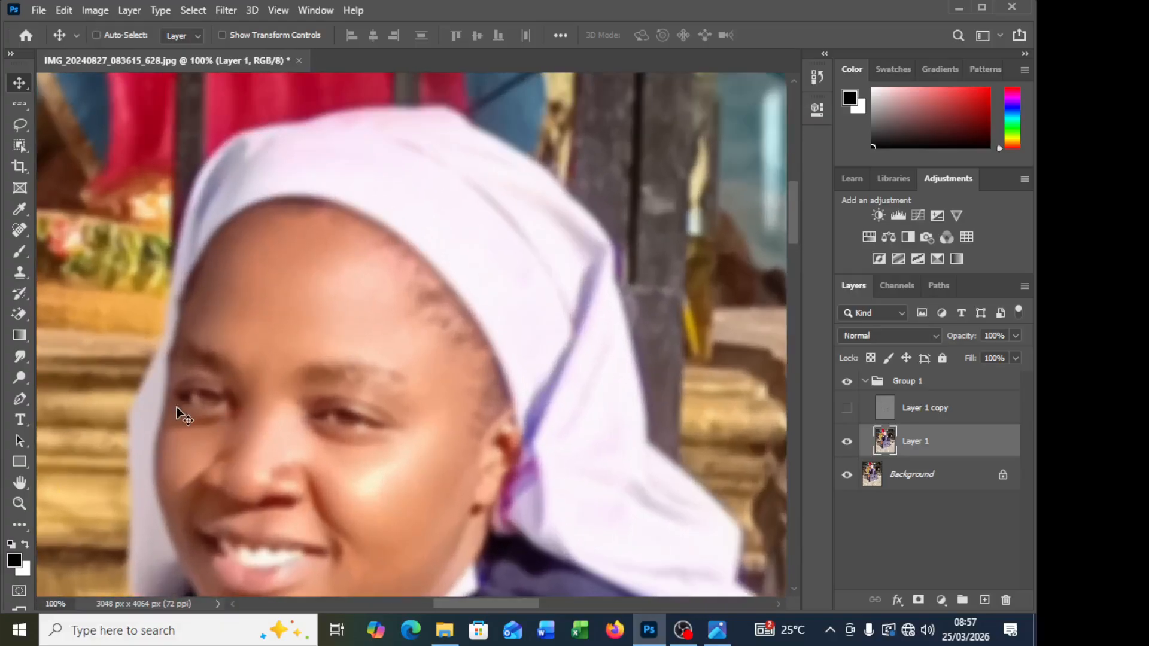
pyautogui.scroll(-2, 178, 403)
pyautogui.hscroll(1, 182, 398)
pyautogui.scroll(-2, 182, 400)
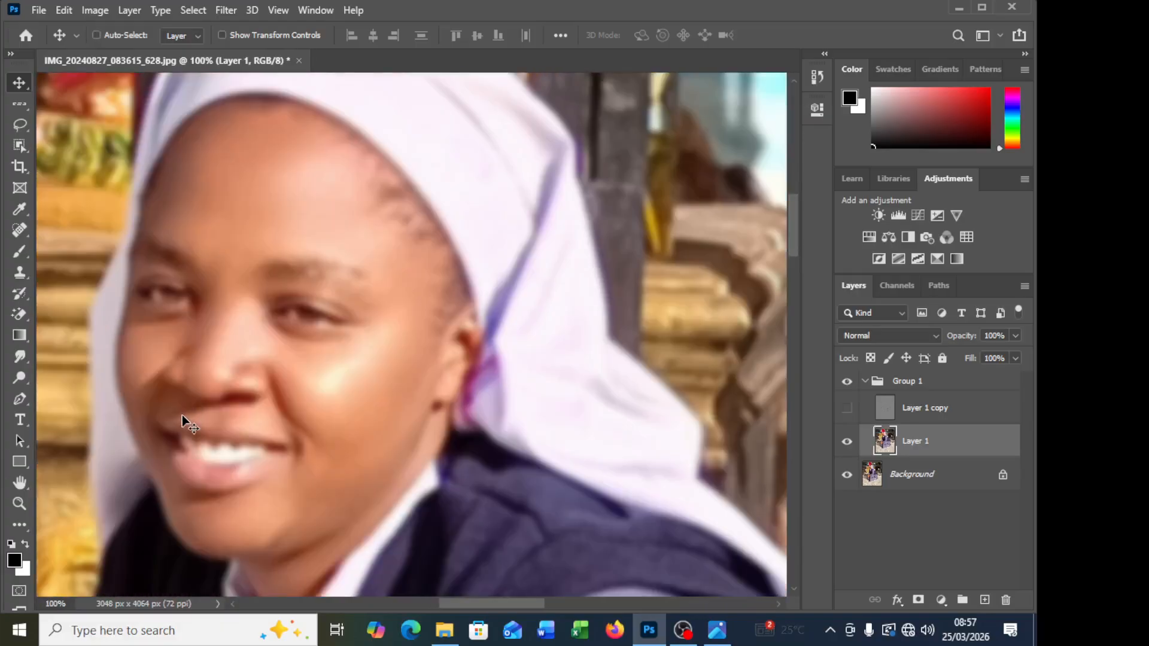
pyautogui.hscroll(-1, 182, 415)
pyautogui.scroll(1, 263, 341)
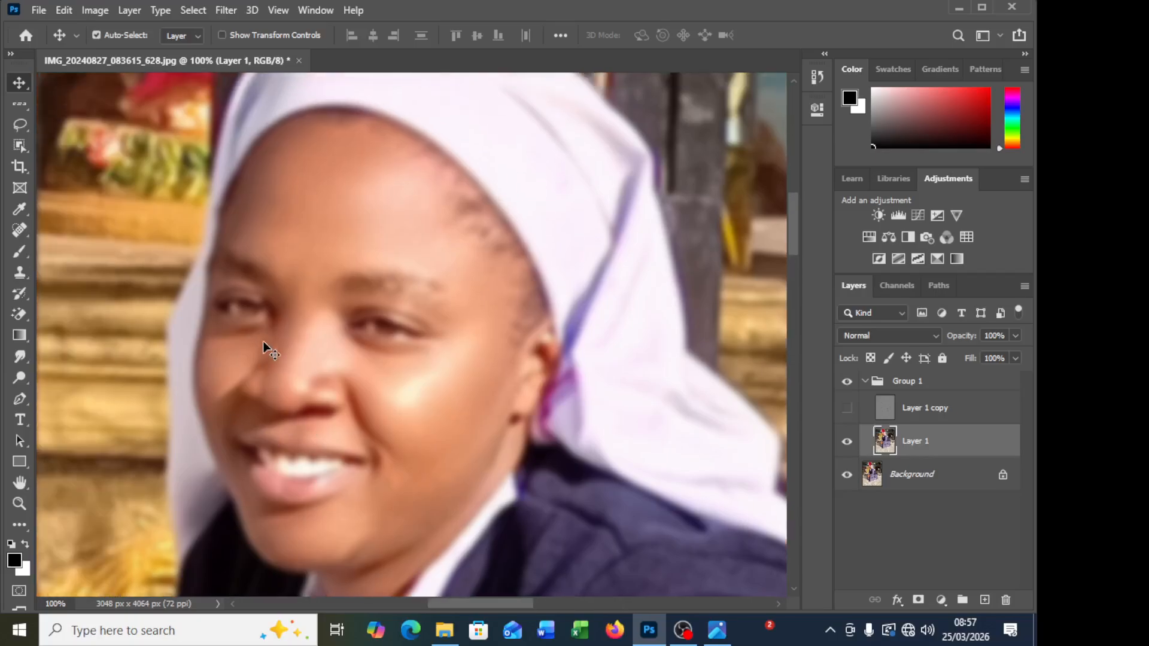
# Step: Set up the Mixer Brush with a cleaned tip, loading after each stroke turned off, and Wet at 9%
pyautogui.click(20, 251)
pyautogui.rightClick(20, 251)
pyautogui.click(78, 295)
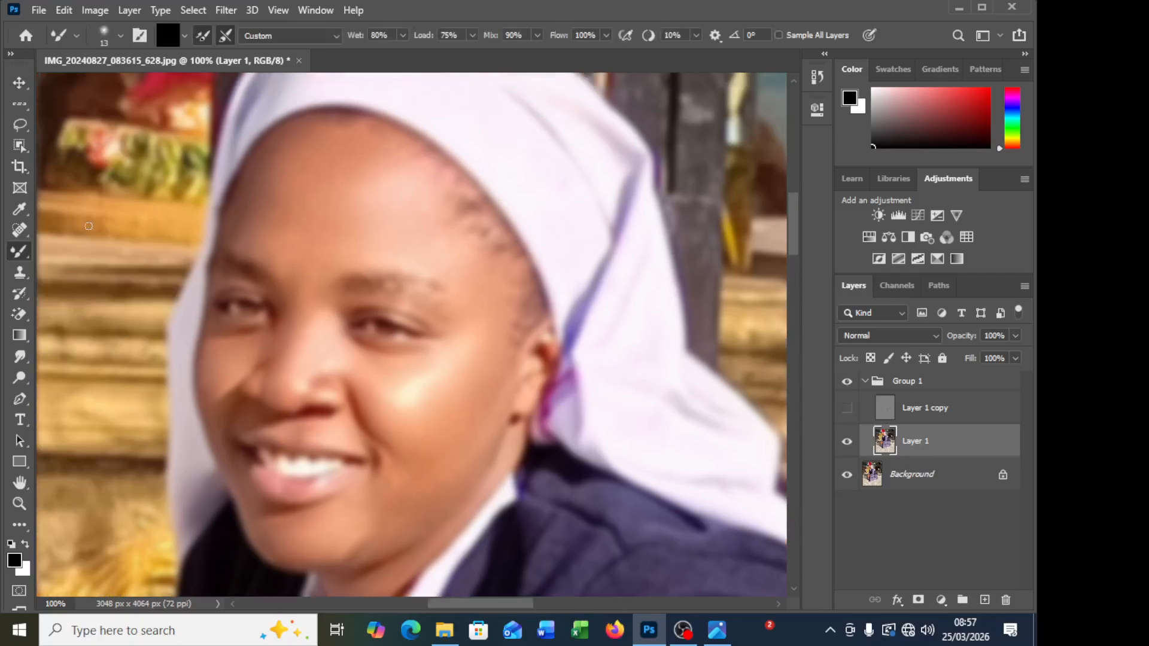
pyautogui.click(184, 35)
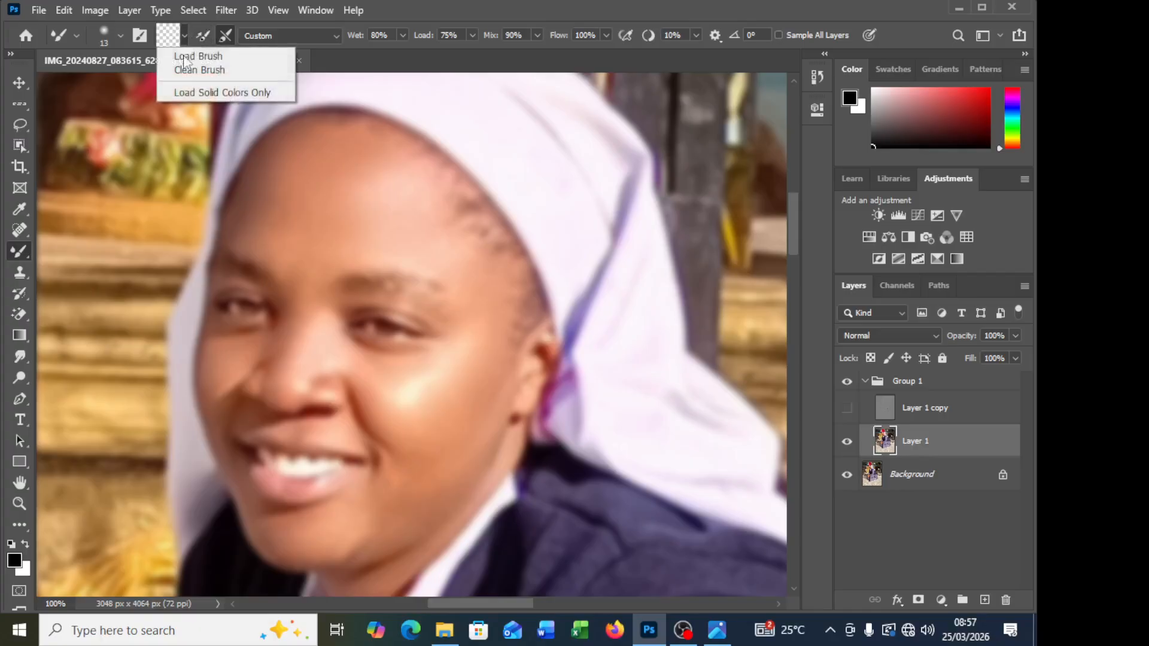
pyautogui.click(191, 69)
pyautogui.click(184, 35)
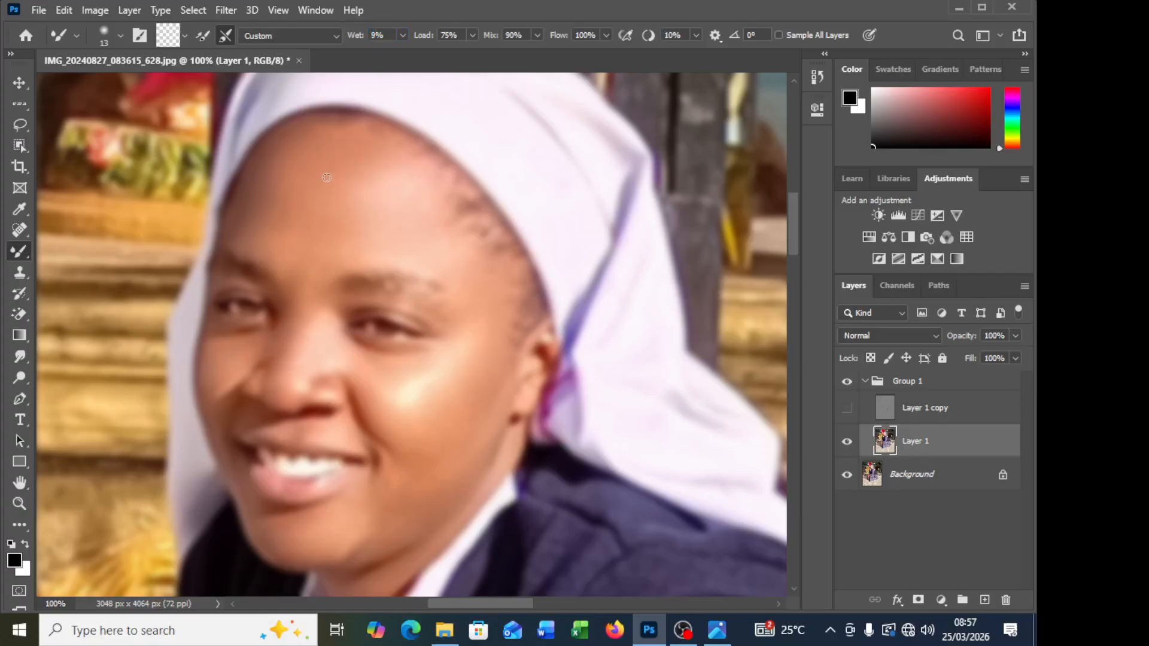
# Step: Enlarge the Mixer Brush to 70 px and blend the skin tones across the forehead on Layer 1
pyautogui.press(']')
pyautogui.press(']')
pyautogui.press(']')
pyautogui.press(']')
pyautogui.press(']')
pyautogui.press(']')
pyautogui.moveTo(256, 212)
pyautogui.mouseDown()
pyautogui.moveTo(288, 247)
pyautogui.moveTo(277, 238)
pyautogui.moveTo(282, 188)
pyautogui.moveTo(258, 214)
pyautogui.moveTo(284, 167)
pyautogui.moveTo(260, 195)
pyautogui.moveTo(278, 158)
pyautogui.moveTo(303, 151)
pyautogui.moveTo(335, 167)
pyautogui.moveTo(338, 222)
pyautogui.moveTo(363, 187)
pyautogui.moveTo(366, 216)
pyautogui.moveTo(389, 195)
pyautogui.moveTo(377, 170)
pyautogui.moveTo(399, 208)
pyautogui.moveTo(379, 166)
pyautogui.moveTo(343, 163)
pyautogui.moveTo(378, 224)
pyautogui.mouseUp()
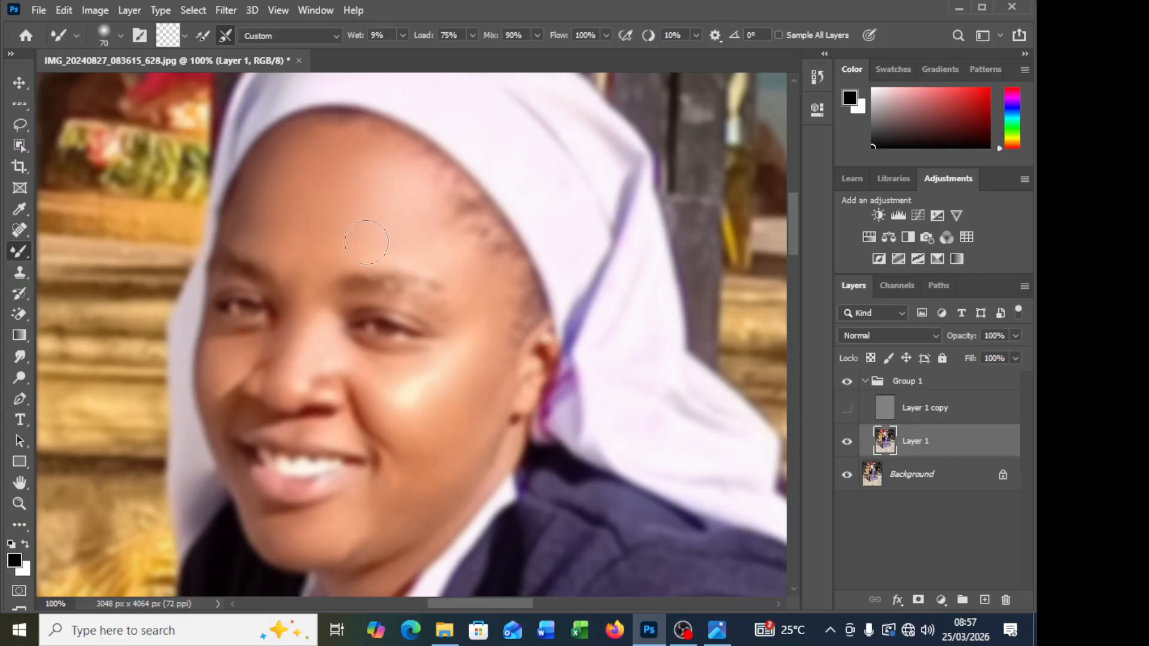
pyautogui.moveTo(323, 249)
pyautogui.mouseDown()
pyautogui.moveTo(311, 267)
pyautogui.moveTo(248, 214)
pyautogui.moveTo(264, 173)
pyautogui.moveTo(260, 208)
pyautogui.moveTo(294, 150)
pyautogui.moveTo(332, 147)
pyautogui.moveTo(318, 147)
pyautogui.moveTo(371, 179)
pyautogui.mouseUp()
pyautogui.moveTo(351, 189)
pyautogui.mouseDown()
pyautogui.moveTo(291, 179)
pyautogui.moveTo(345, 151)
pyautogui.moveTo(310, 153)
pyautogui.moveTo(273, 197)
pyautogui.moveTo(279, 241)
pyautogui.moveTo(277, 181)
pyautogui.moveTo(263, 216)
pyautogui.moveTo(286, 160)
pyautogui.moveTo(258, 202)
pyautogui.moveTo(297, 146)
pyautogui.moveTo(272, 173)
pyautogui.moveTo(327, 199)
pyautogui.mouseUp()
# Step: Blend the bright highlight on the cheek below the eye with the Mixer Brush at 60 px
pyautogui.scroll(-1, 377, 216)
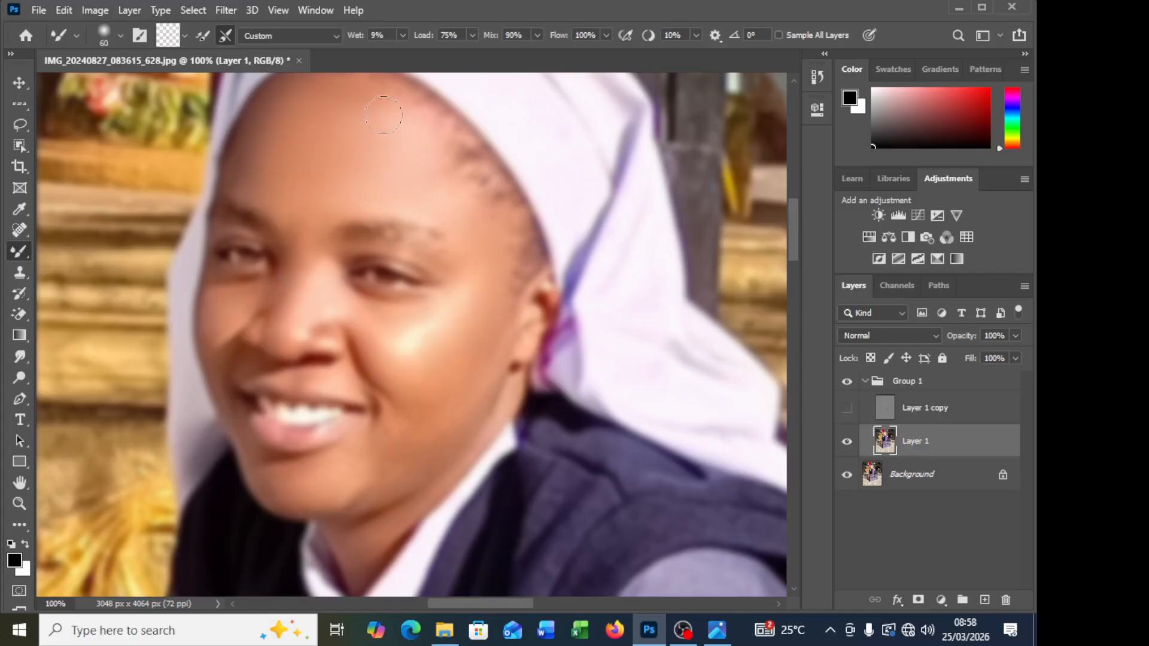
pyautogui.moveTo(435, 311); pyautogui.dragTo(393, 330)
pyautogui.scroll(-2, 481, 343)
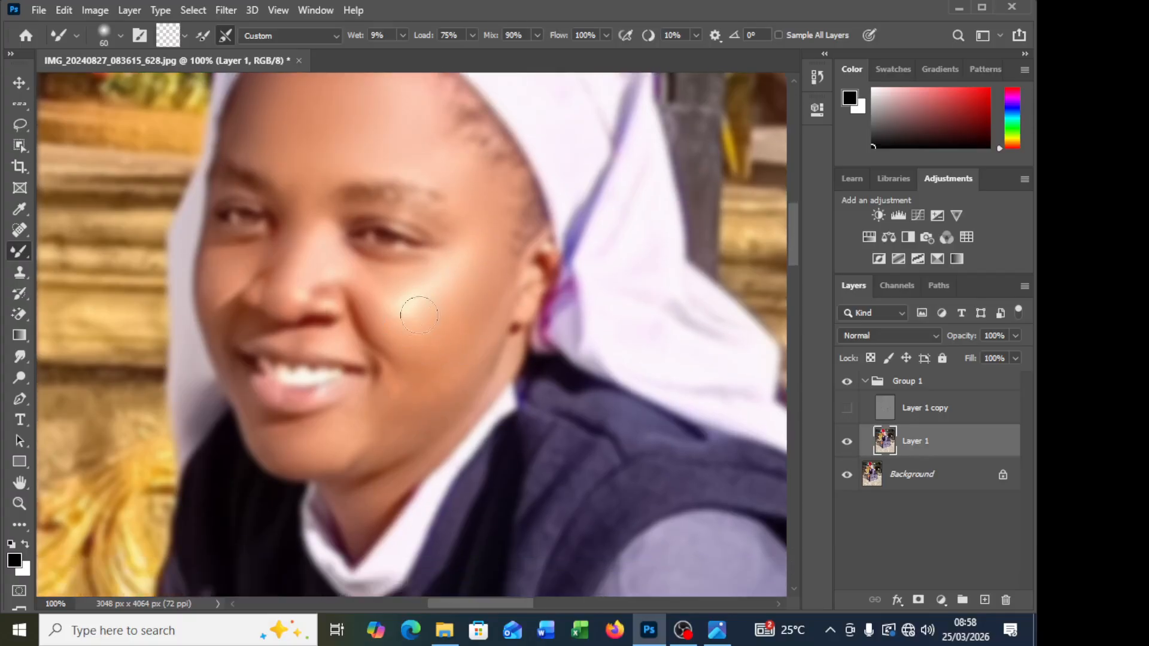
pyautogui.press('[')
pyautogui.press('[')
pyautogui.scroll(-2, 442, 341)
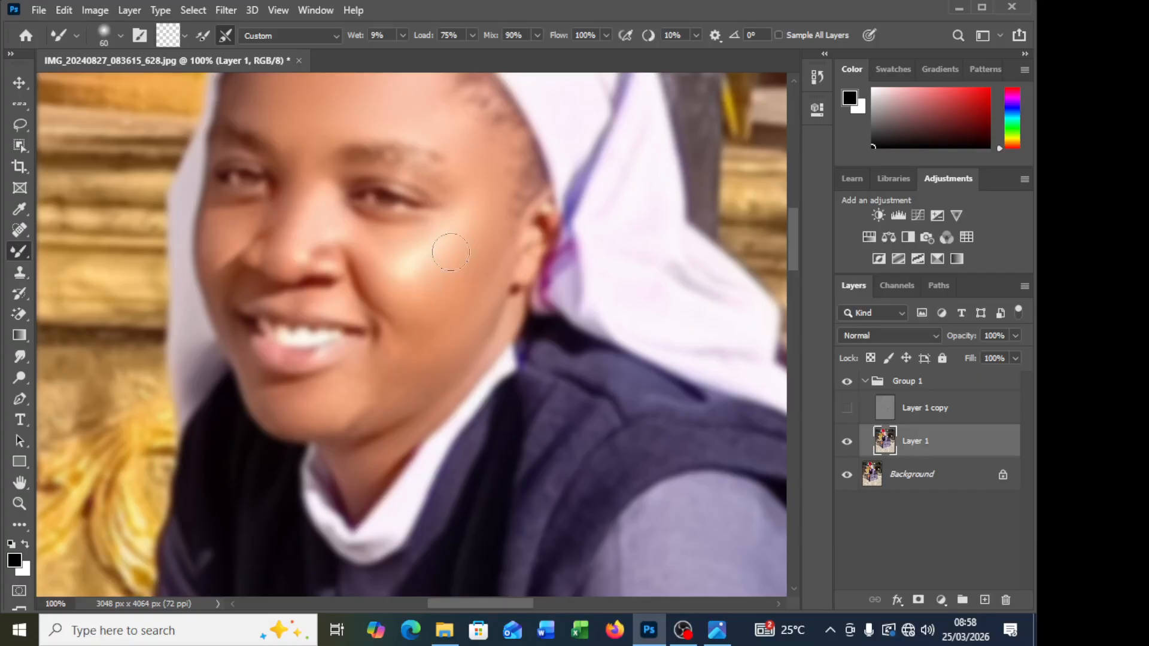
# Step: Reduce the Mixer Brush to 40 px and blend the skin along the outer cheek towards the earlobe
pyautogui.press('[')
pyautogui.press('[')
pyautogui.press('[')
pyautogui.press('[')
pyautogui.scroll(-1, 350, 377)
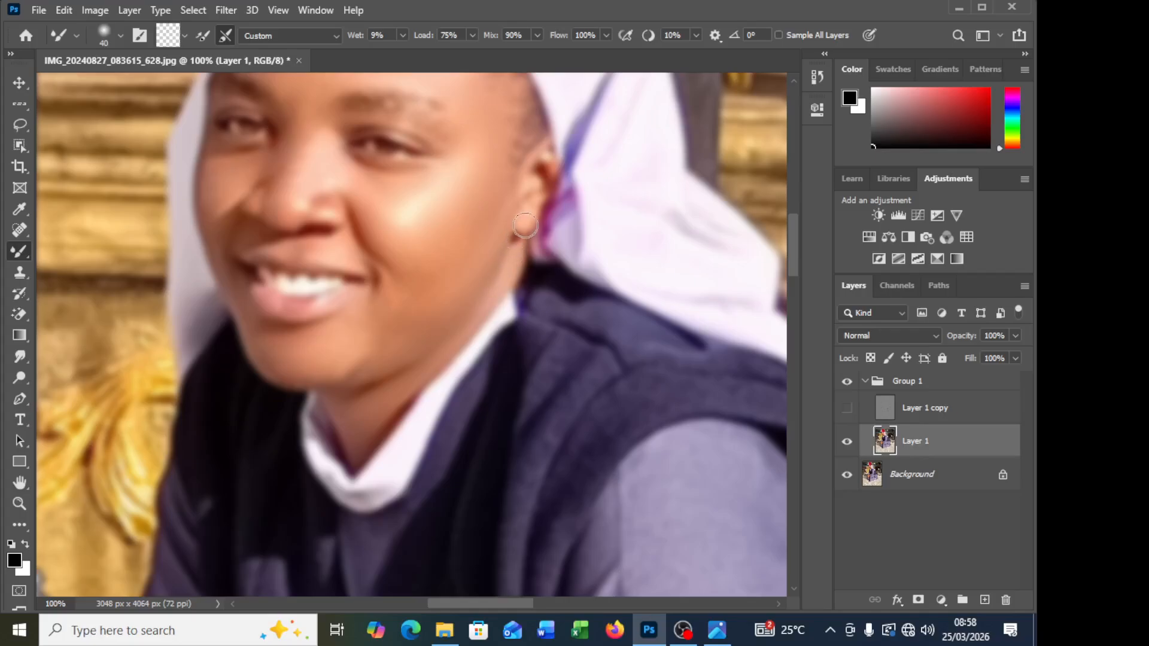
# Step: Reduce the Mixer Brush to 30 px and blend the skin between the nose and upper lip
pyautogui.scroll(4, 526, 226)
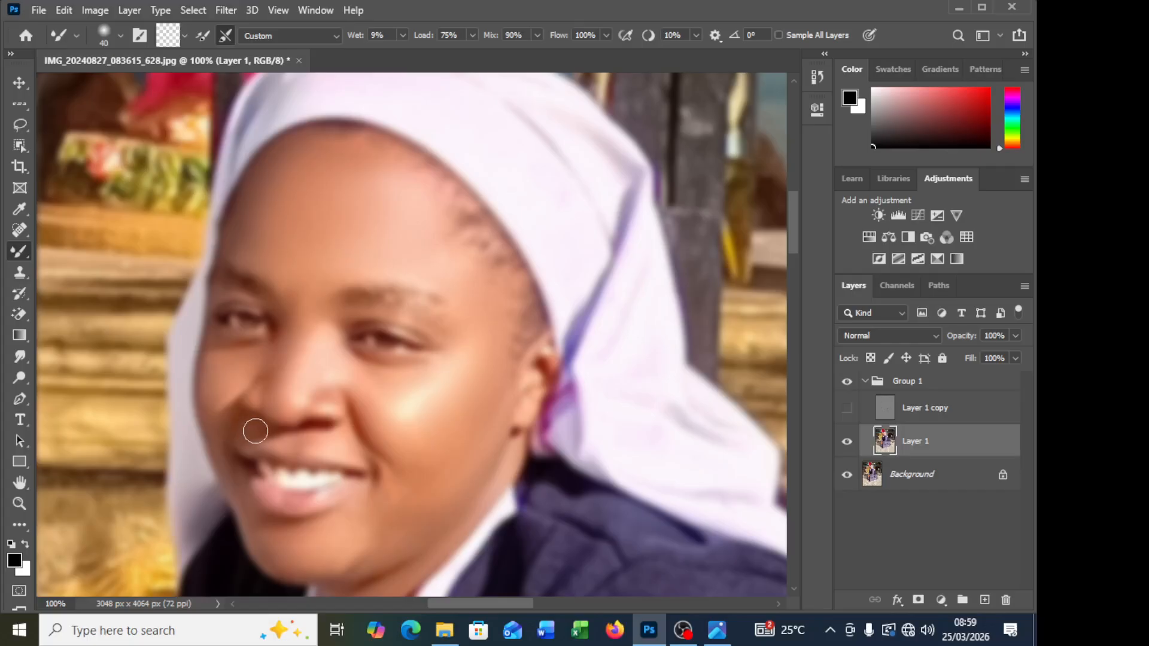
pyautogui.press('[')
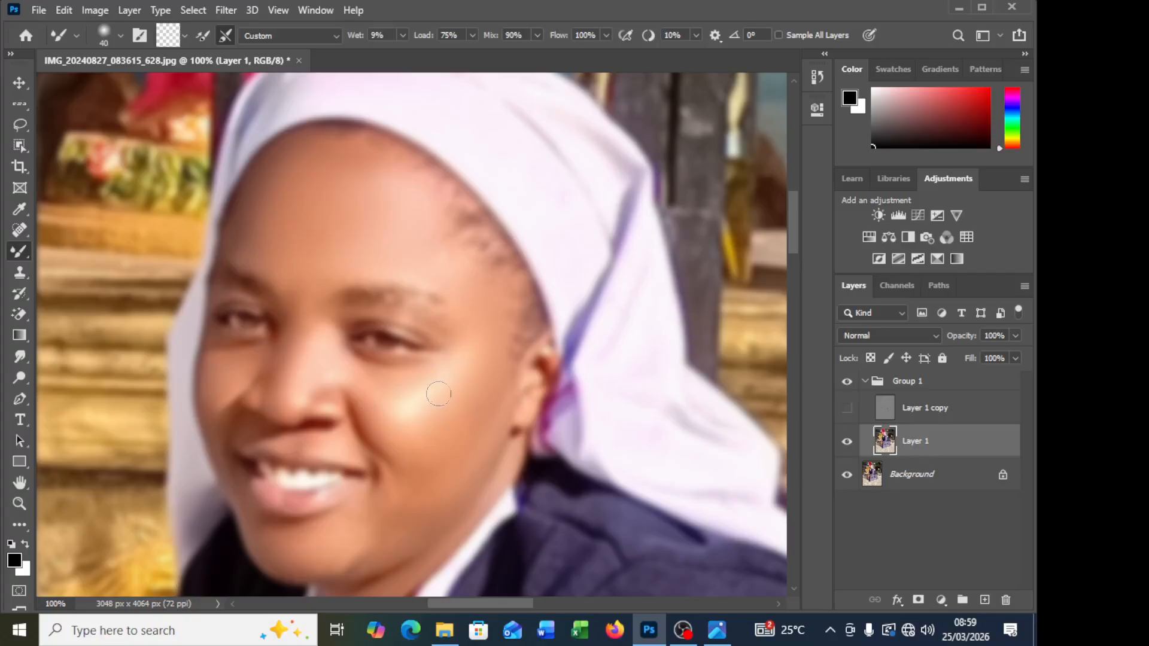
# Step: Blend the skin on the cheek beside the nose and near the inner eye corner with a smaller Mixer Brush
pyautogui.moveTo(439, 394)
pyautogui.mouseDown()
pyautogui.moveTo(448, 381)
pyautogui.moveTo(388, 411)
pyautogui.mouseUp()
pyautogui.press('[')
pyautogui.moveTo(337, 322); pyautogui.dragTo(317, 328)
# Step: Enlarge the Mixer Brush to 45 px and blend the skin around the mouth corner and chin on Layer 1
pyautogui.press(']')
pyautogui.press(']')
pyautogui.press(']')
pyautogui.scroll(-2, 356, 383)
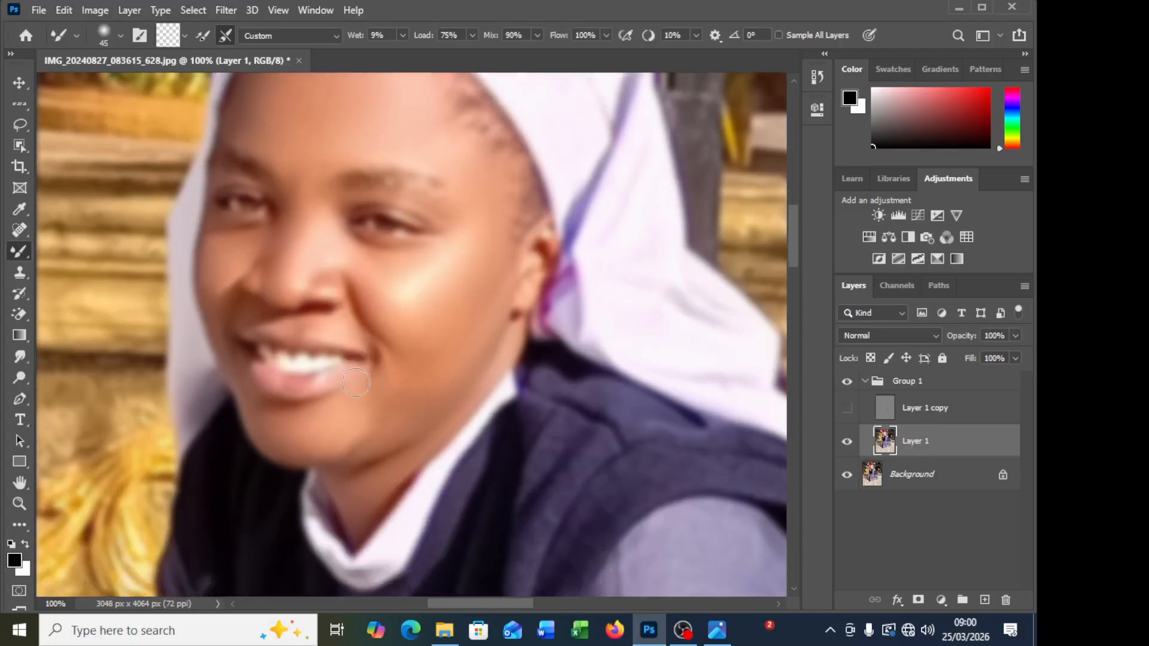
pyautogui.scroll(-1, 356, 383)
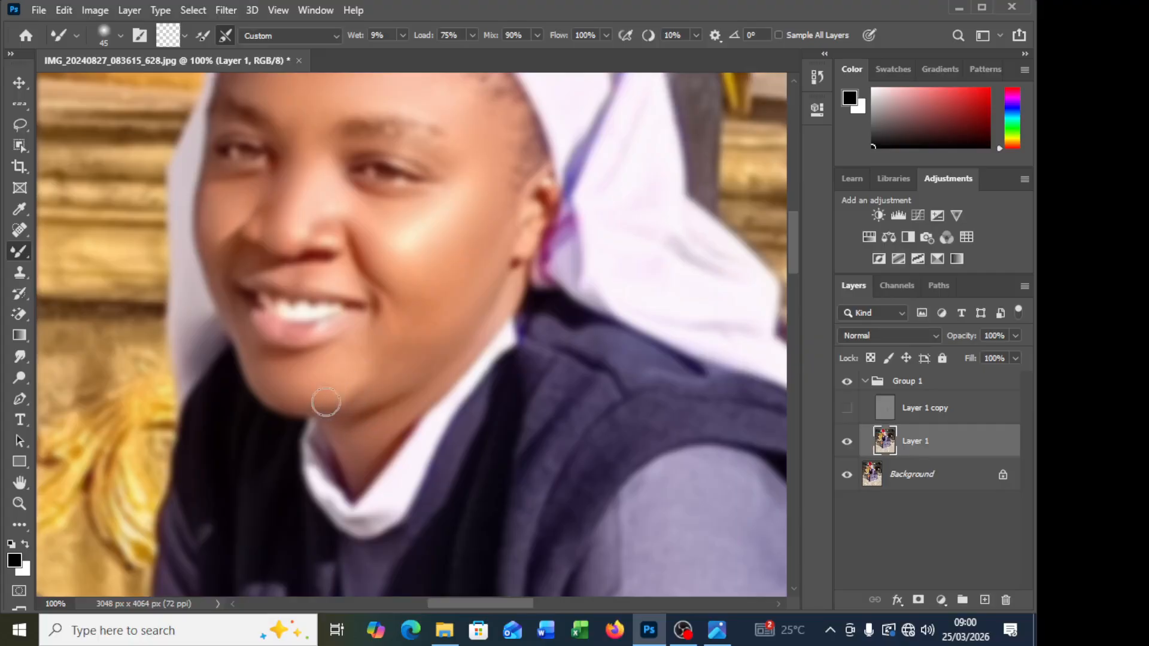
# Step: Blend the skin tones on the forearm and back of the hand, setting the Mixer Brush to 50 px
pyautogui.scroll(-3, 380, 411)
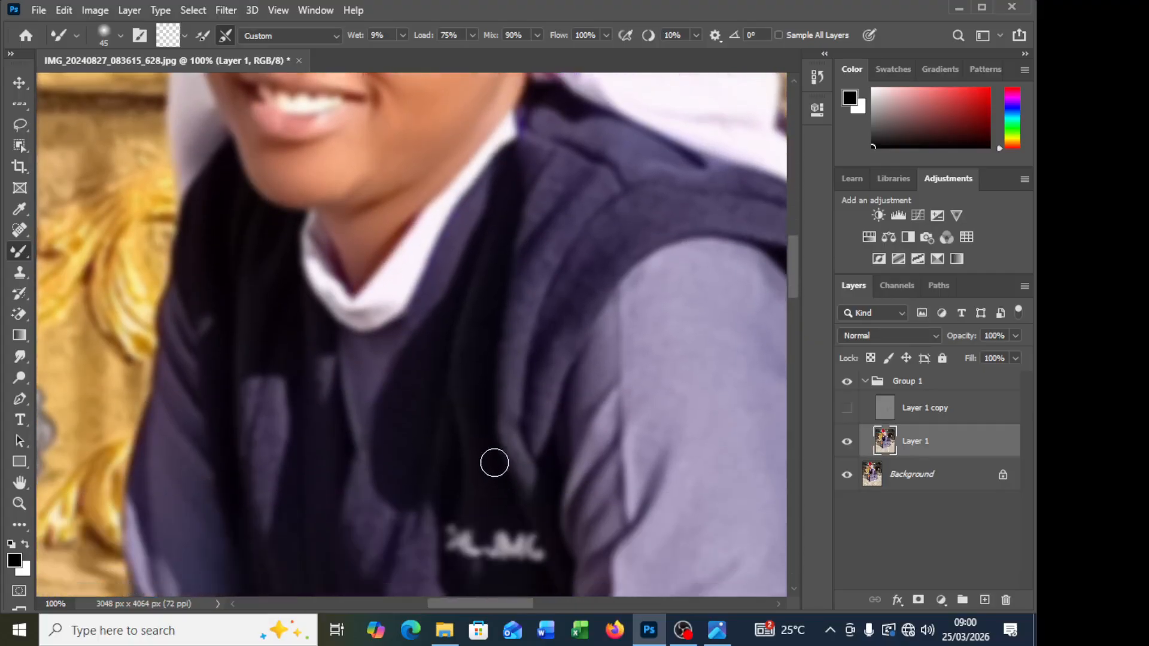
pyautogui.scroll(-10, 494, 463)
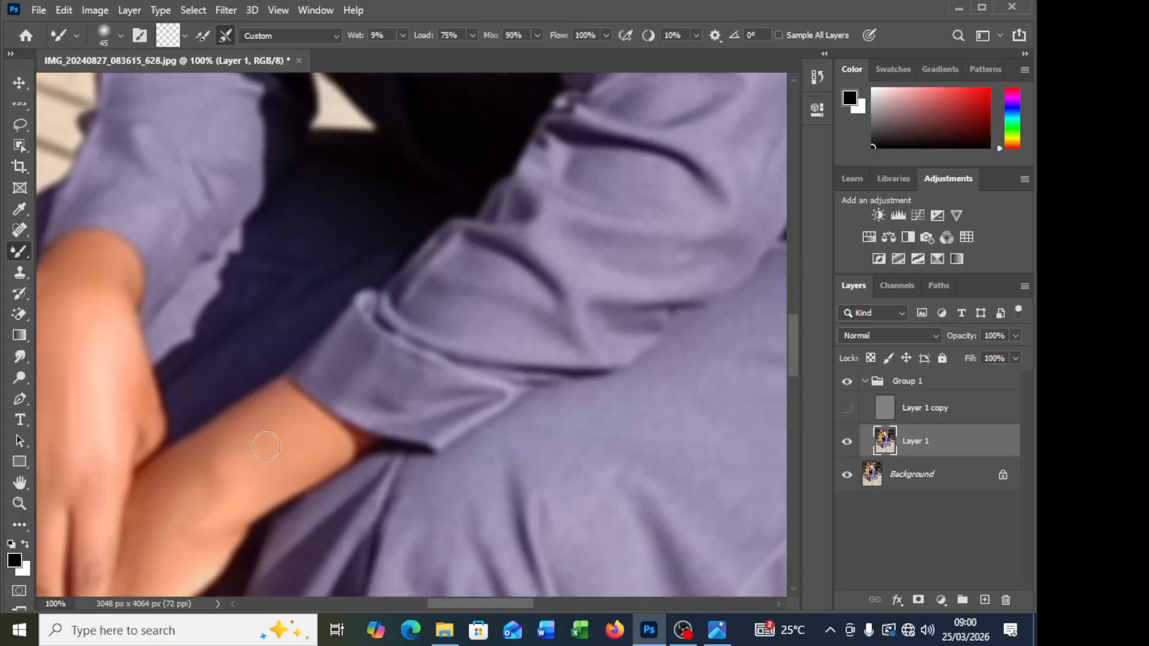
pyautogui.hscroll(-2, 261, 455)
pyautogui.scroll(-1, 370, 437)
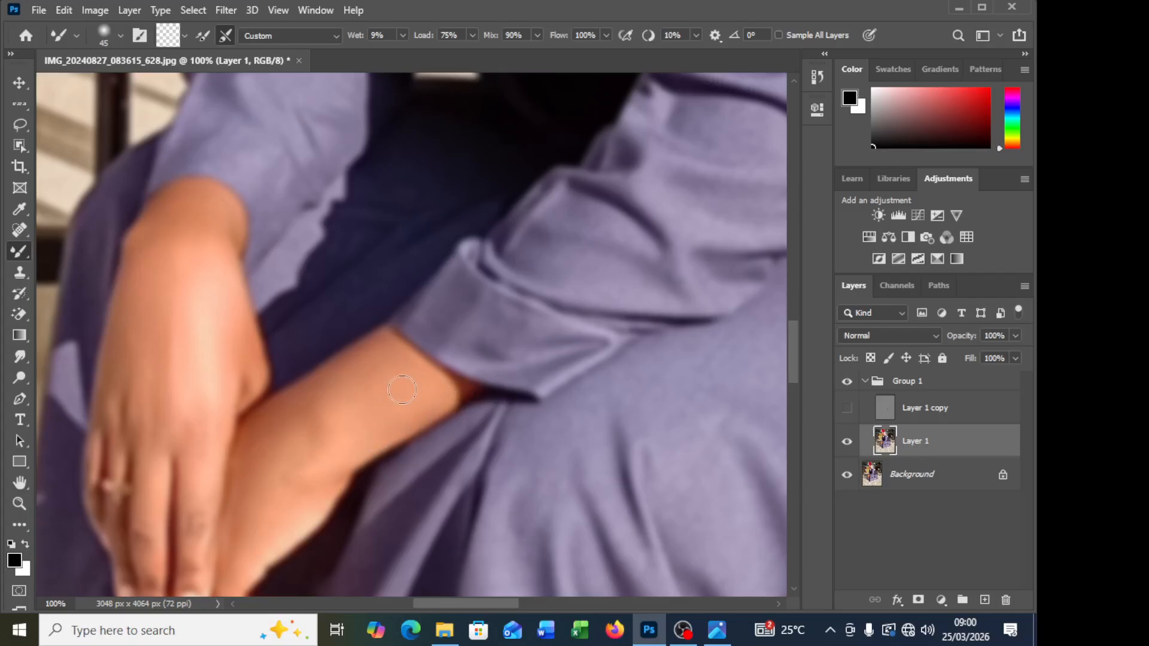
pyautogui.press(']')
pyautogui.press(']')
pyautogui.scroll(-2, 299, 440)
pyautogui.press('[')
pyautogui.press('[')
pyautogui.scroll(-2, 254, 453)
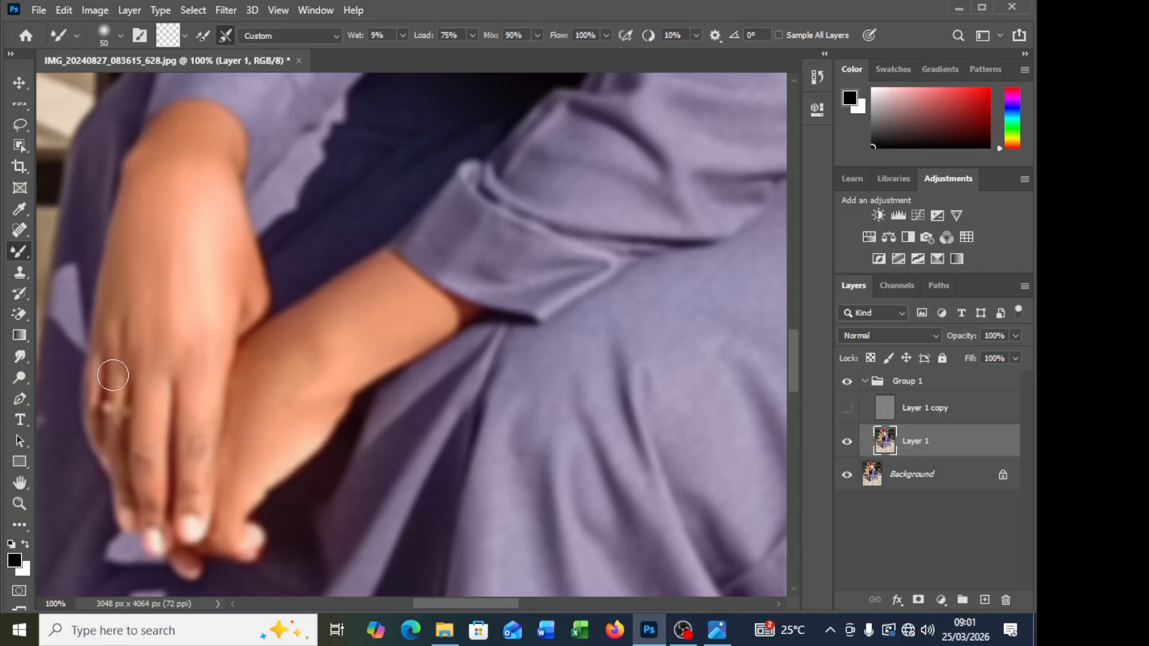
# Step: Blend the skin across the knuckles and fingers, reducing the Mixer Brush to 30 px
pyautogui.scroll(1, 139, 246)
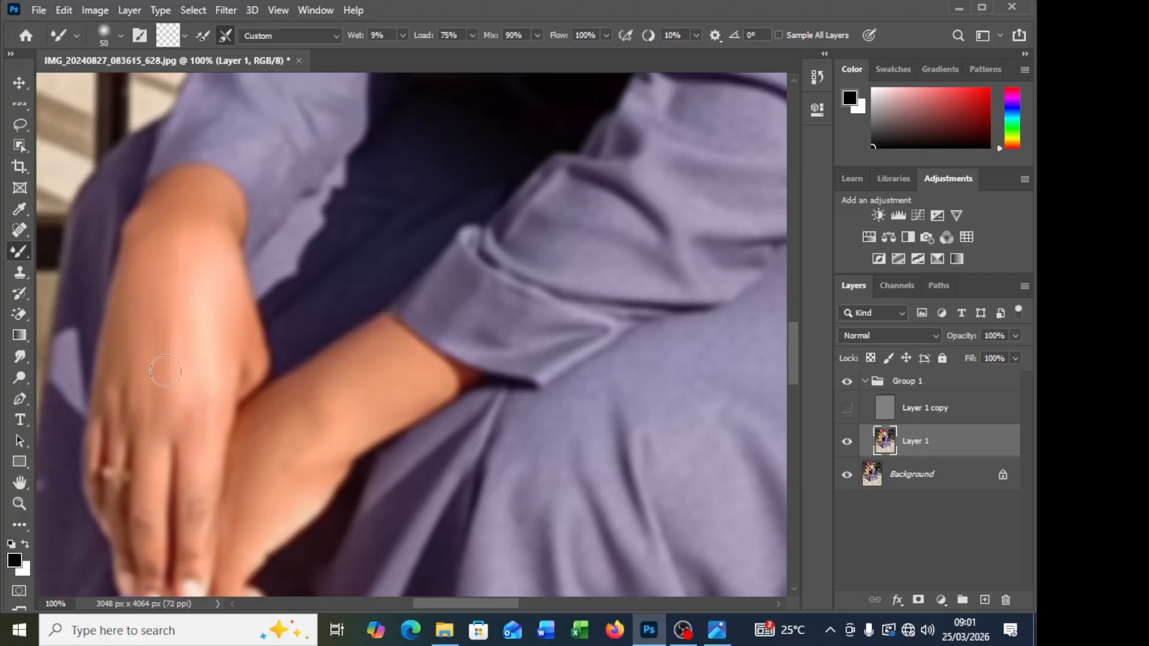
pyautogui.scroll(-2, 120, 486)
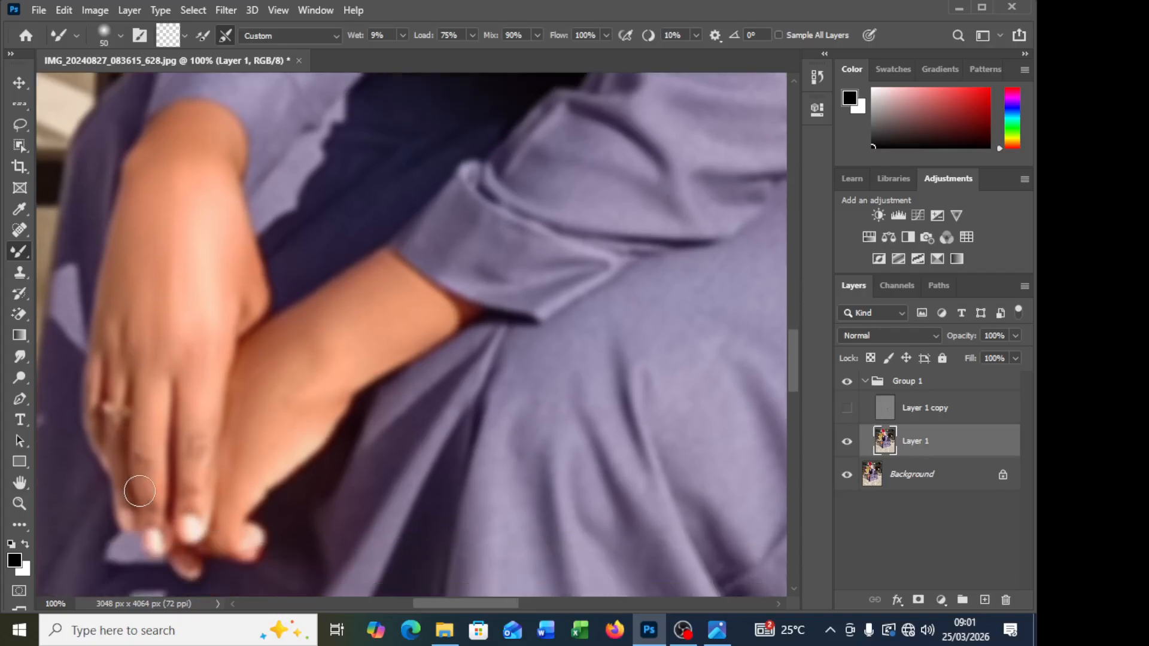
pyautogui.press('[')
pyautogui.press('[')
# Step: Show the Layer 1 copy texture layer again and review the retouched skin on the whole figure and the face
pyautogui.click(846, 408)
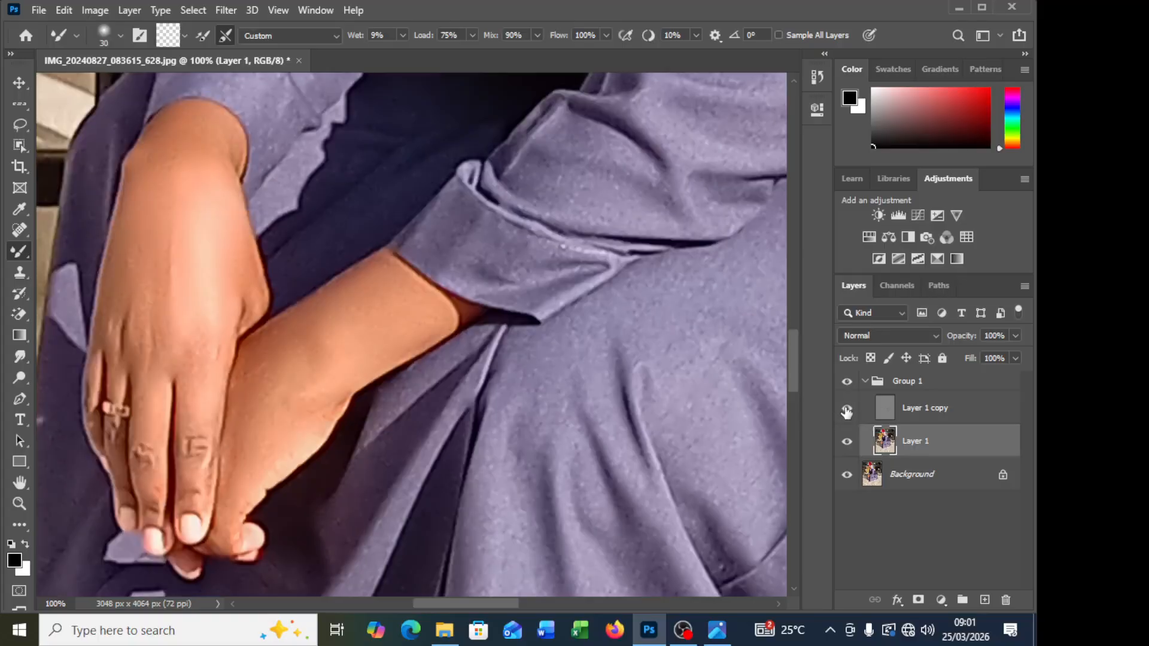
pyautogui.scroll(3, 716, 410)
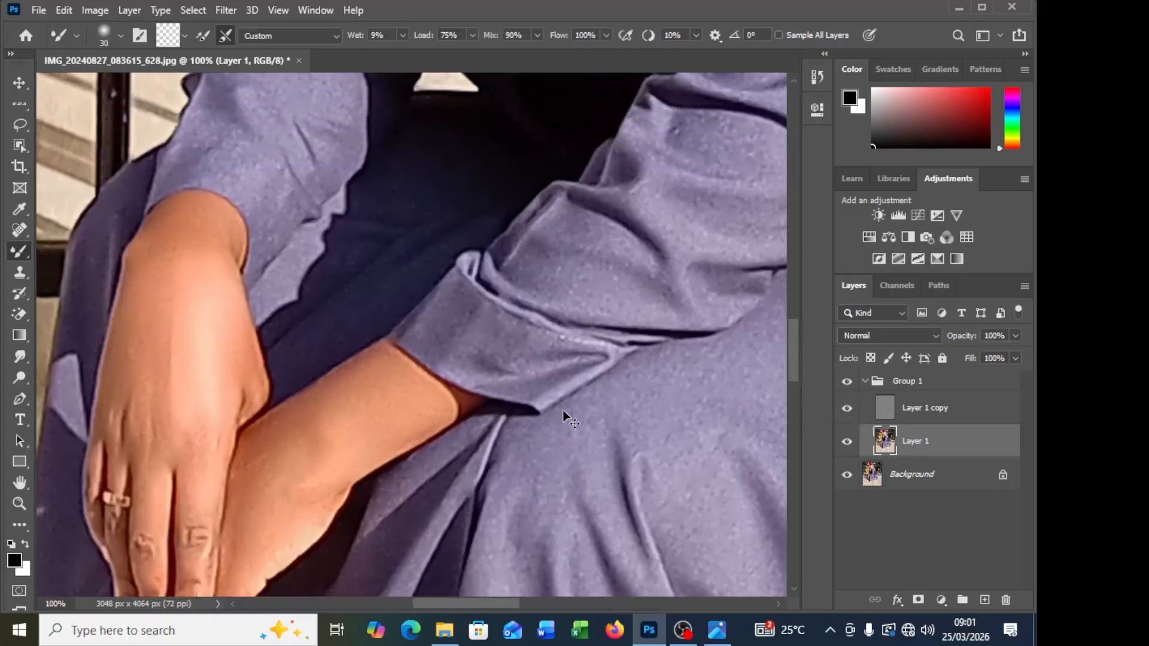
pyautogui.hotkey('ctrl', '-')
pyautogui.hotkey('ctrl', '-')
pyautogui.hotkey('ctrl', '-')
pyautogui.hotkey('ctrl', '-')
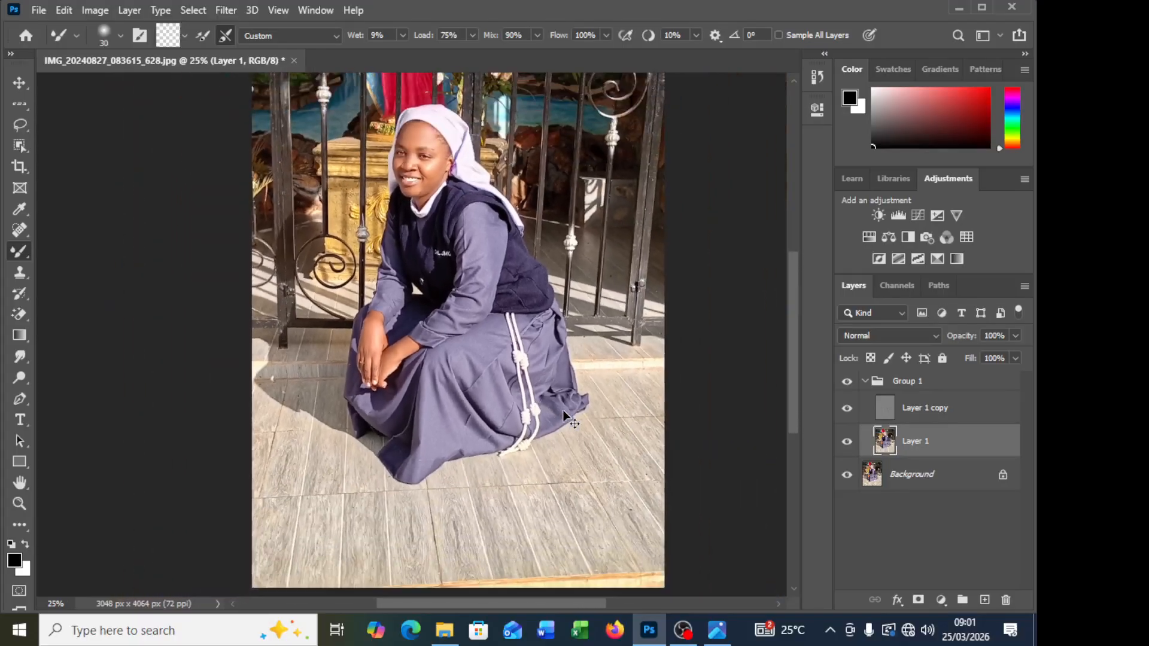
pyautogui.hotkey('ctrl', '-')
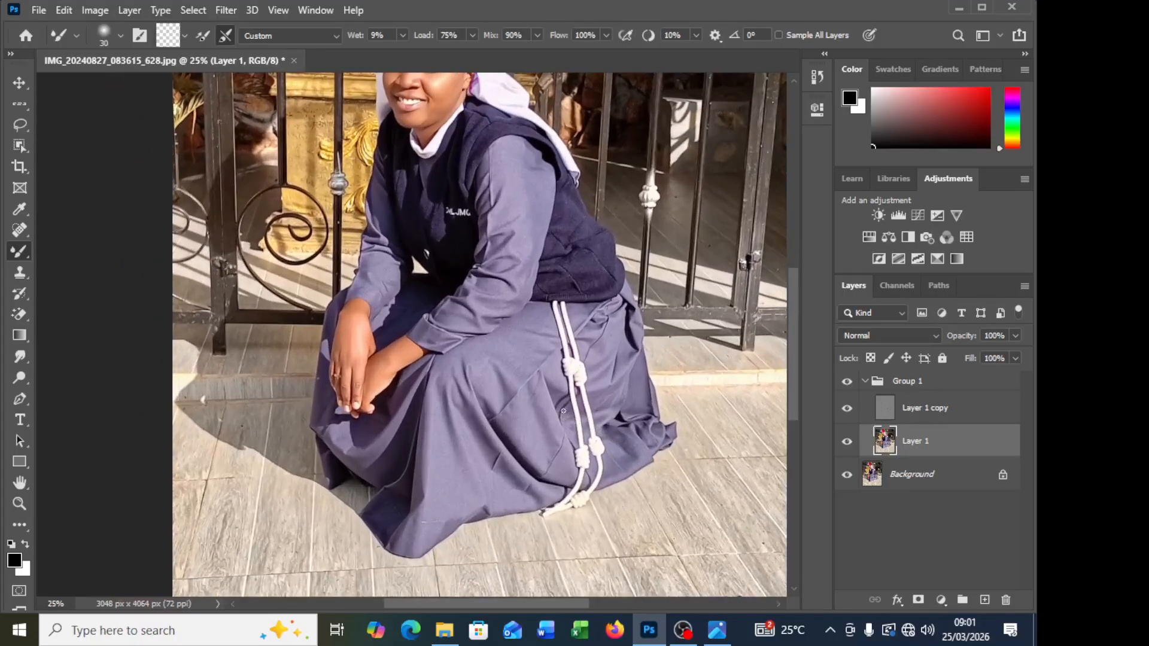
pyautogui.scroll(5, 563, 411)
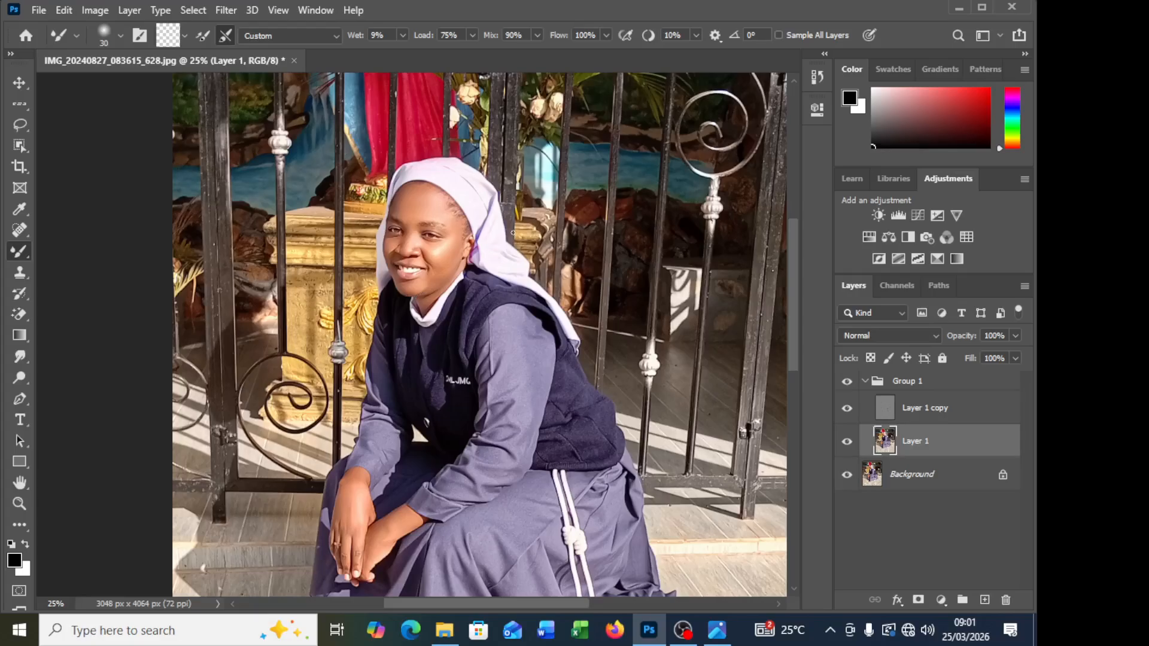
pyautogui.hotkey('ctrl', '+')
pyautogui.hotkey('ctrl', '+')
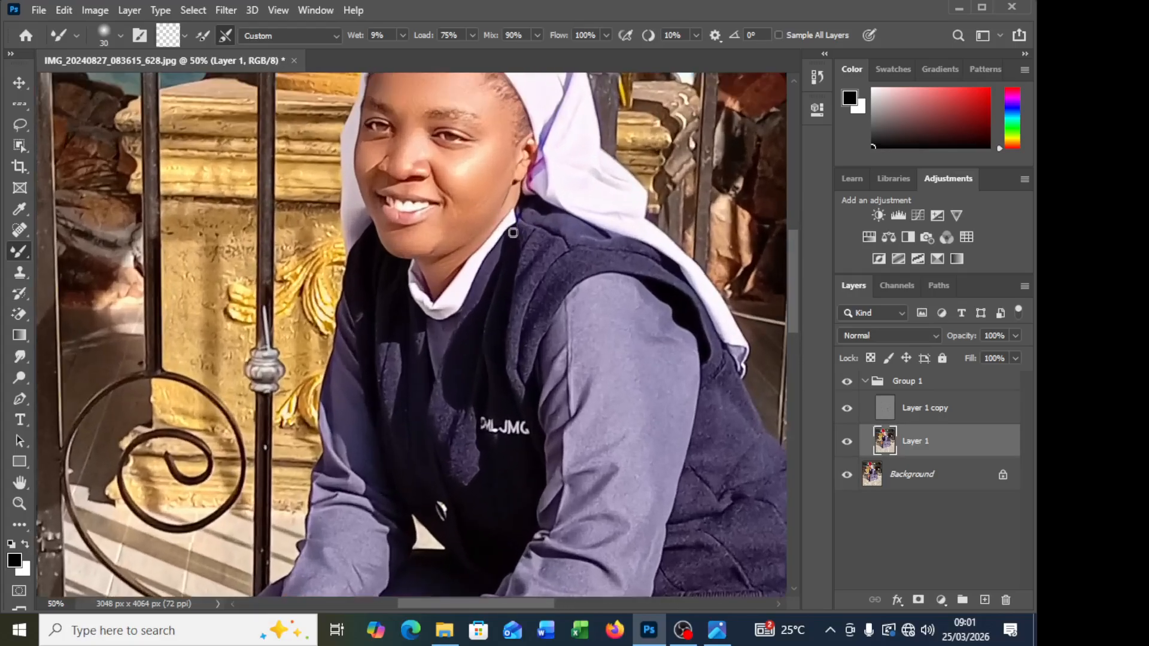
pyautogui.scroll(4, 509, 208)
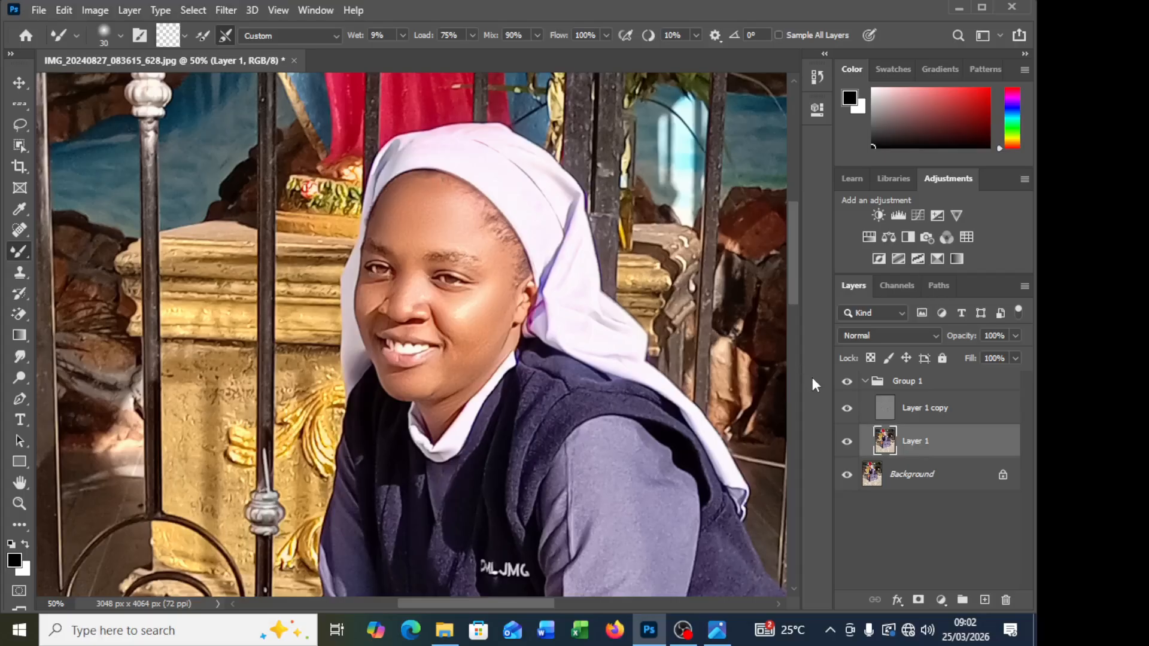
# Step: Lasso a thin strip of the upper forehead on Layer 1 copy, apply a 12 px Gaussian Blur, and deselect
pyautogui.click(886, 416)
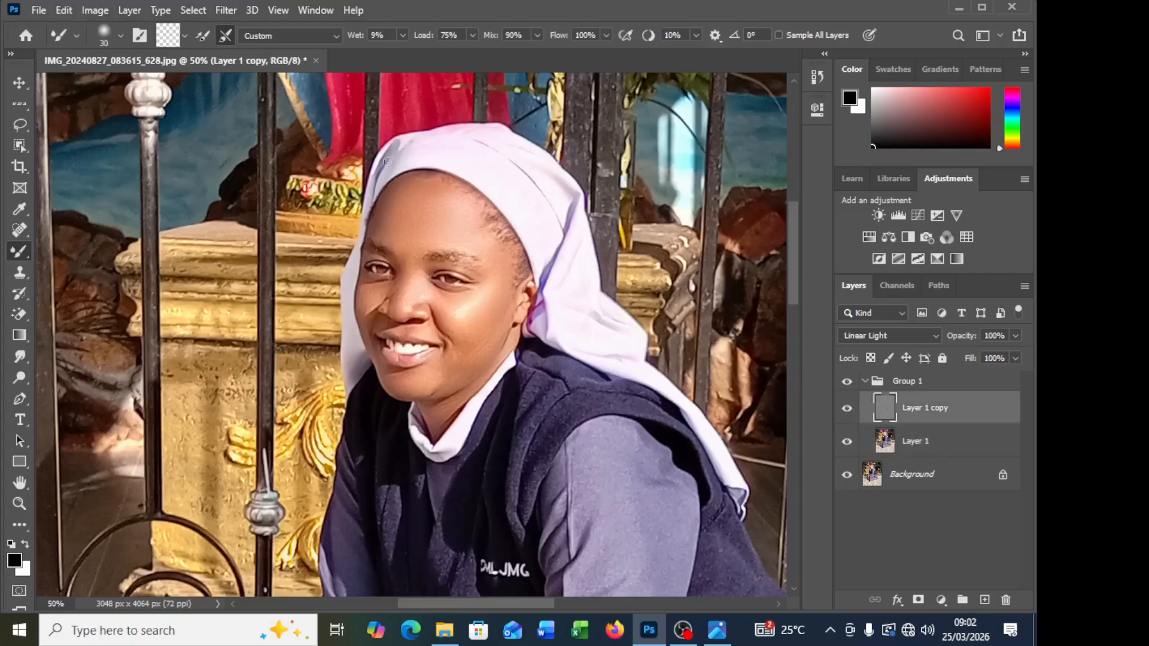
pyautogui.click(22, 125)
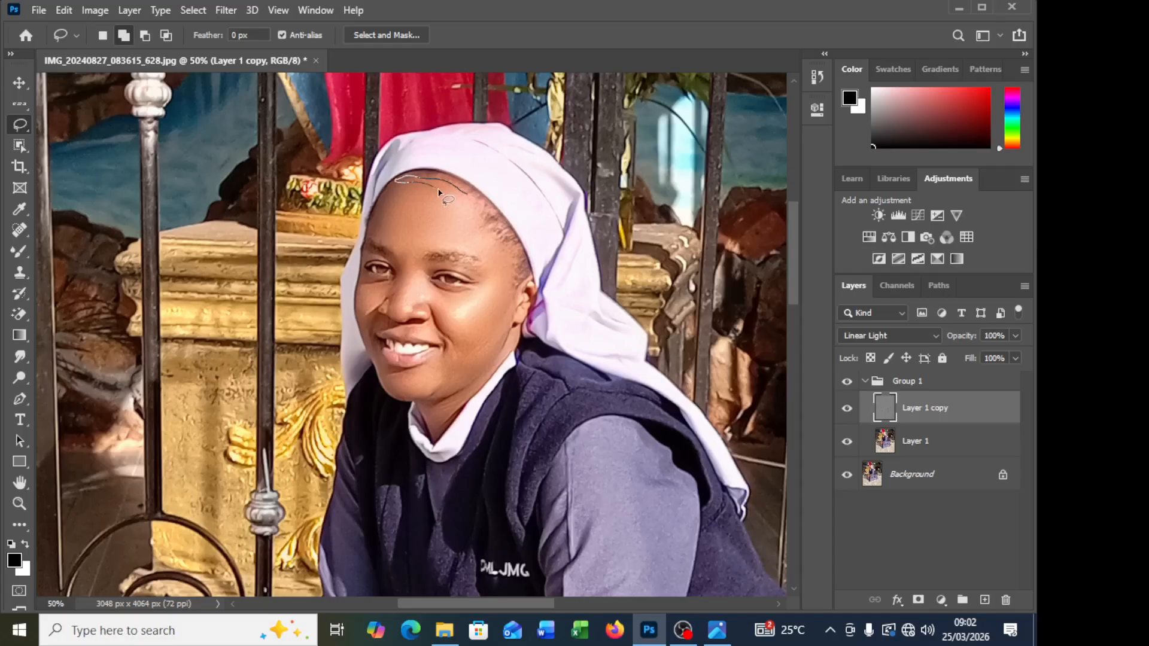
pyautogui.moveTo(466, 196); pyautogui.dragTo(467, 198)
pyautogui.click(226, 10)
pyautogui.moveTo(336, 192)
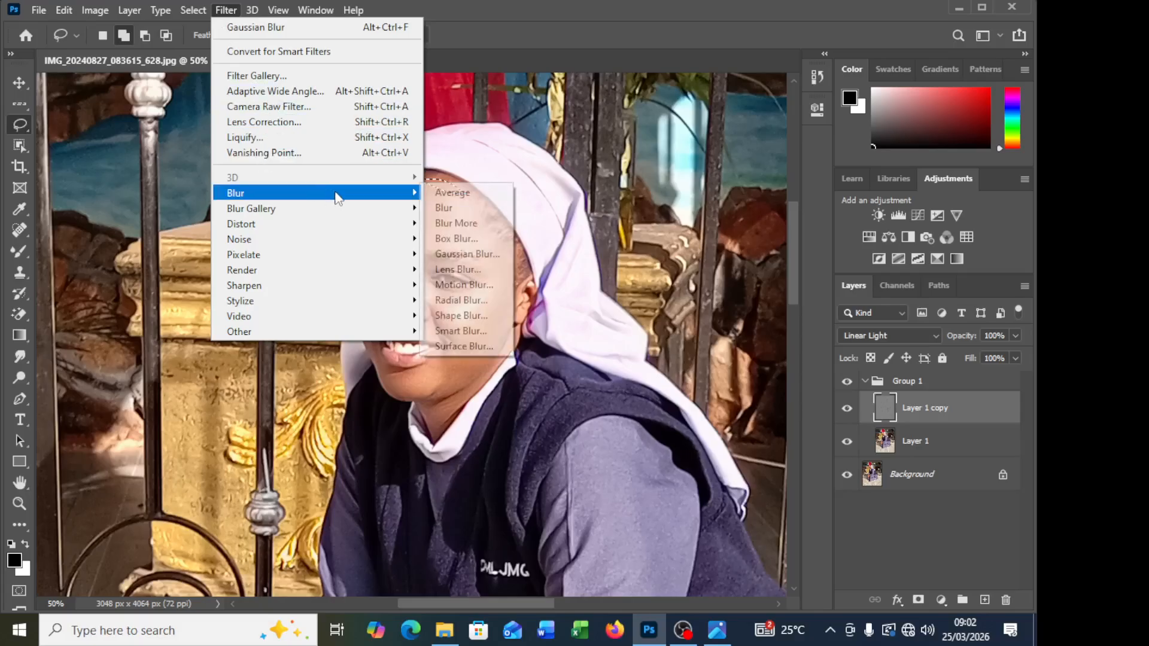
pyautogui.click(468, 254)
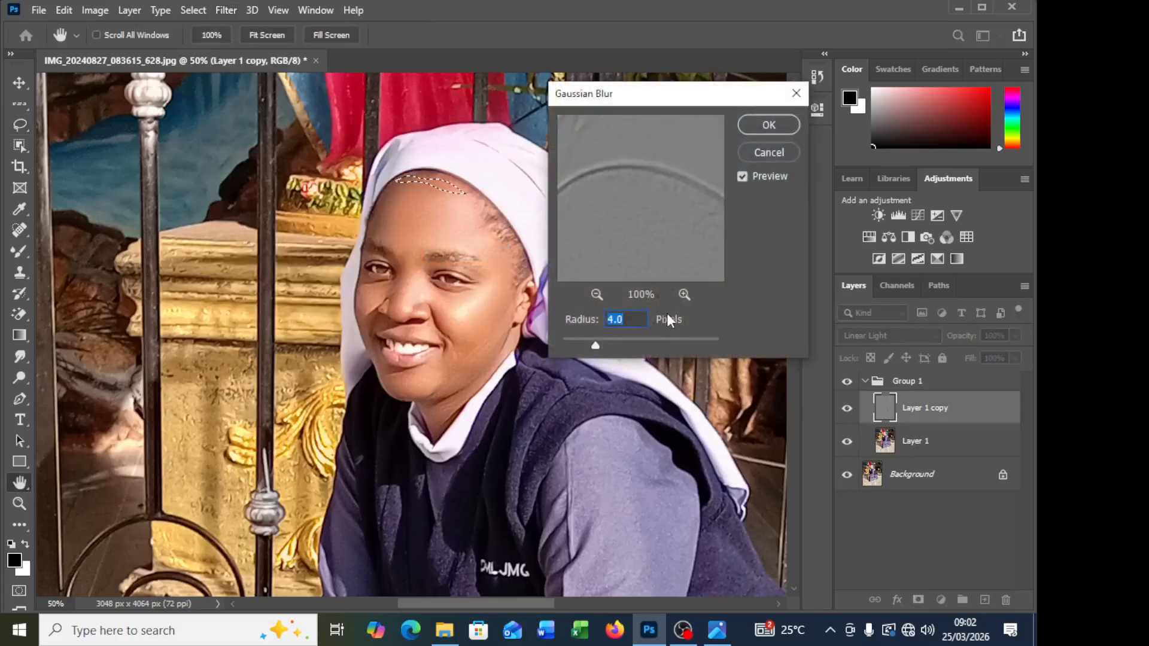
pyautogui.write('12')
pyautogui.click(756, 130)
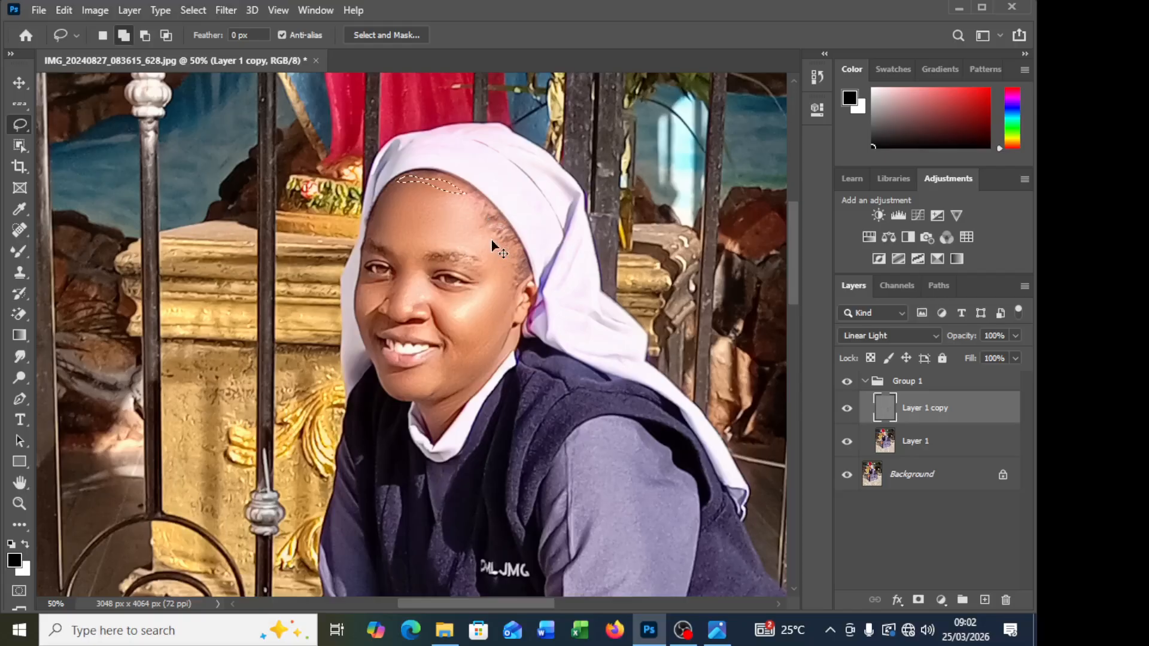
pyautogui.hotkey('ctrl', 'd')
# Step: Lasso the upper forehead beneath the veil and apply a 12 px Gaussian Blur to it on Layer 1
pyautogui.moveTo(385, 197)
pyautogui.mouseDown()
pyautogui.moveTo(432, 176)
pyautogui.moveTo(469, 196)
pyautogui.moveTo(467, 212)
pyautogui.moveTo(384, 196)
pyautogui.mouseUp()
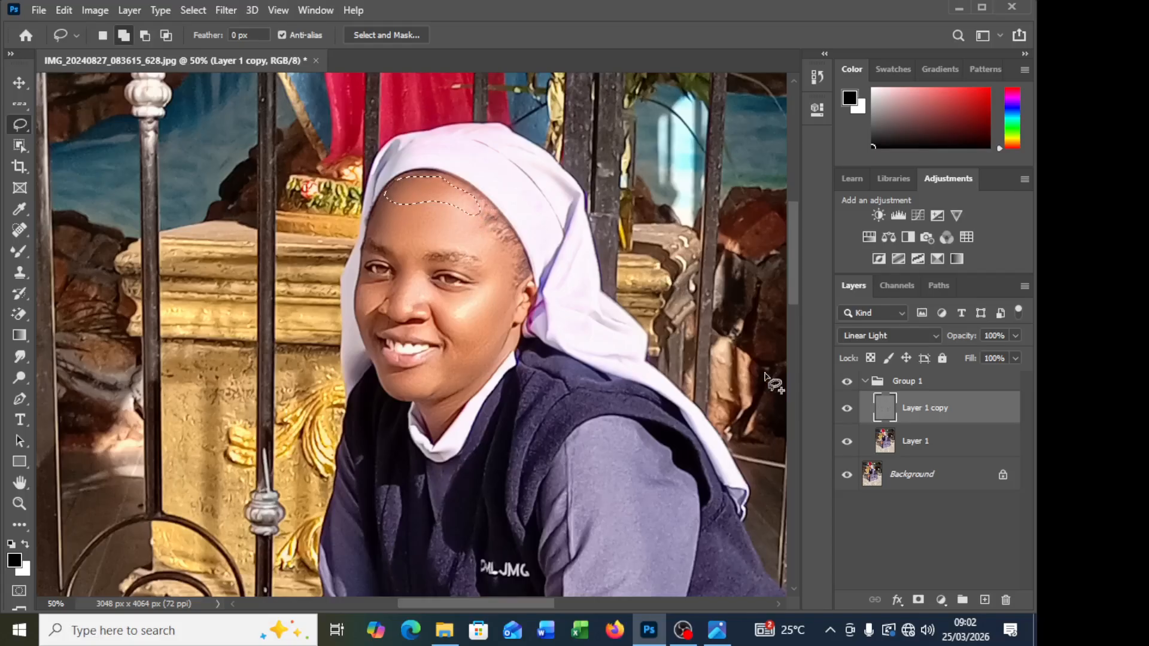
pyautogui.click(922, 443)
pyautogui.click(226, 10)
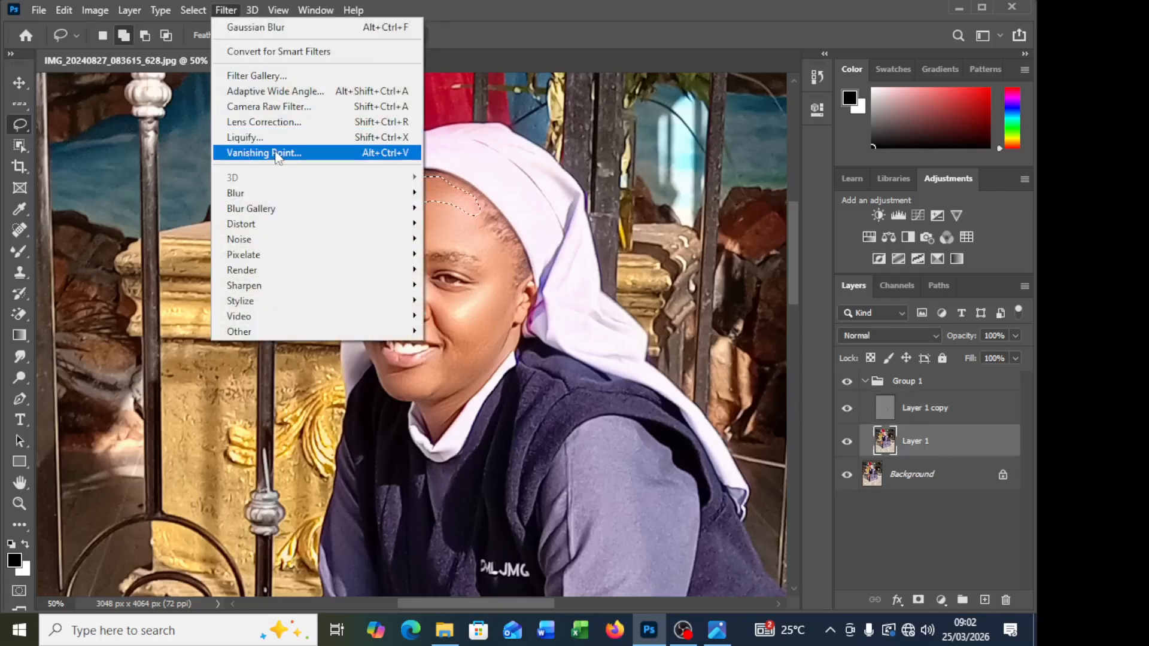
pyautogui.moveTo(293, 192)
pyautogui.click(444, 254)
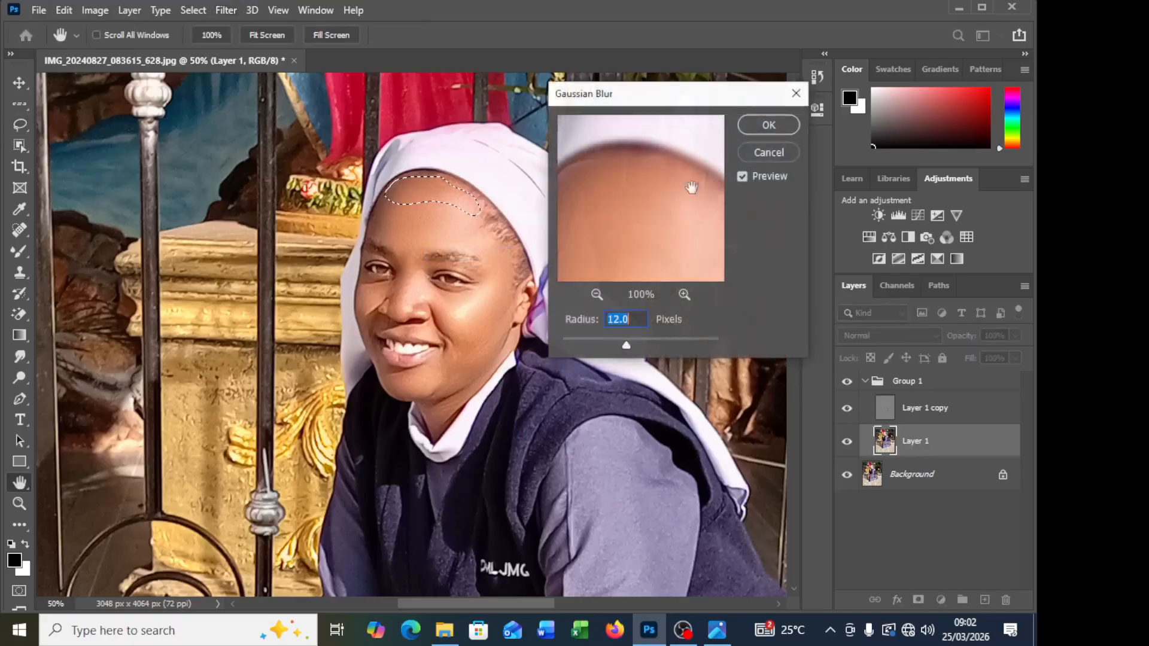
pyautogui.click(755, 123)
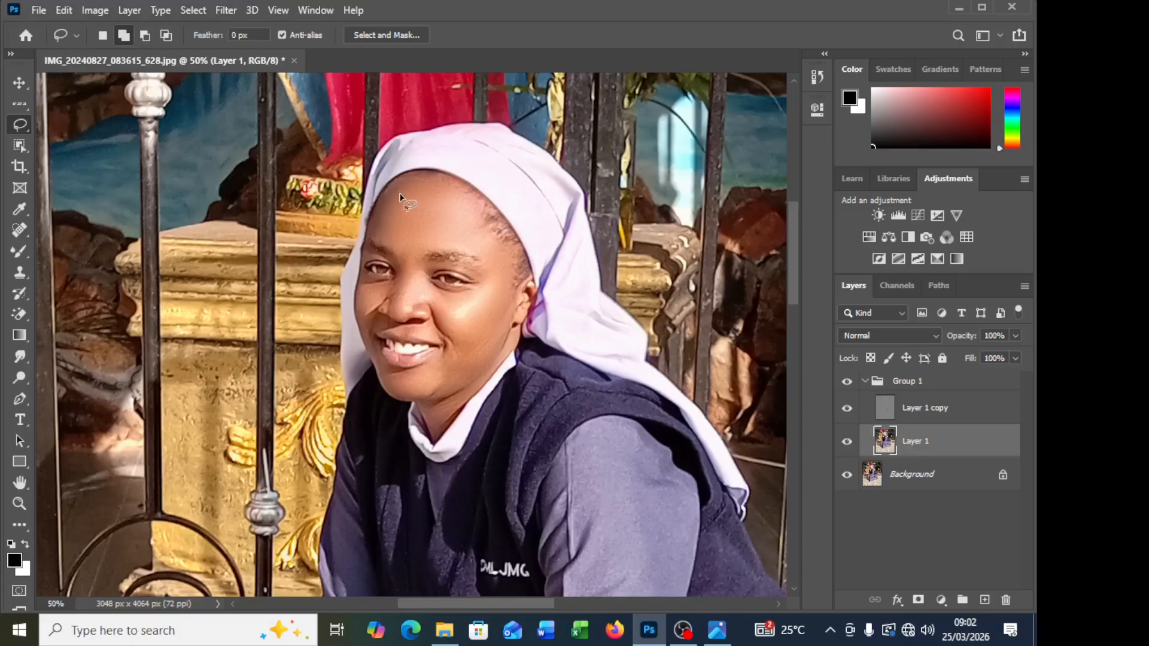
# Step: Lasso the lower cheek along the jaw on Layer 1, apply a 12 px Gaussian Blur, and deselect
pyautogui.scroll(-1, 479, 258)
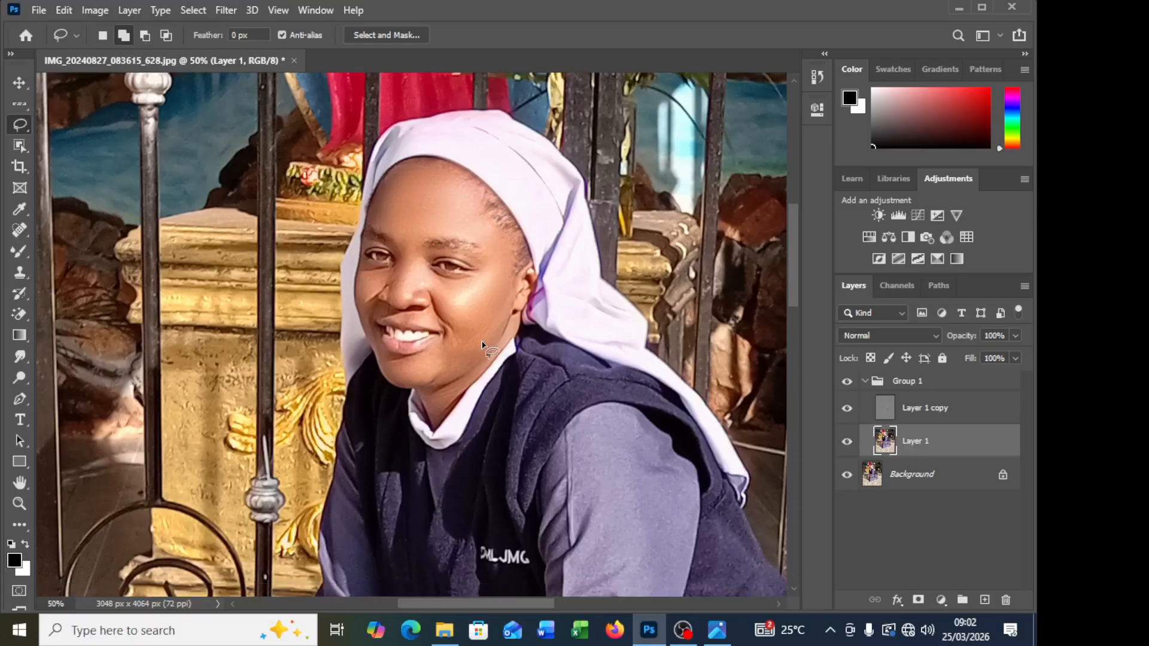
pyautogui.moveTo(484, 326); pyautogui.dragTo(467, 330)
pyautogui.hotkey('ctrl', 'd')
pyautogui.moveTo(490, 320)
pyautogui.mouseDown()
pyautogui.moveTo(454, 328)
pyautogui.moveTo(444, 353)
pyautogui.moveTo(473, 353)
pyautogui.moveTo(503, 318)
pyautogui.mouseUp()
pyautogui.click(226, 10)
pyautogui.moveTo(369, 195)
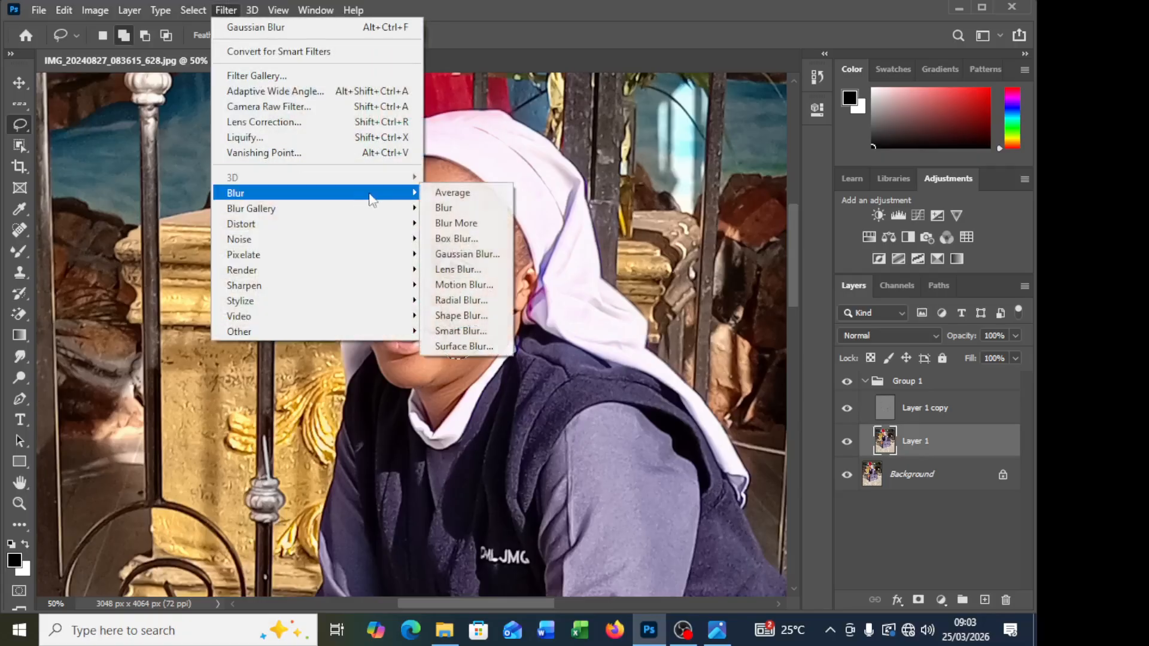
pyautogui.click(458, 254)
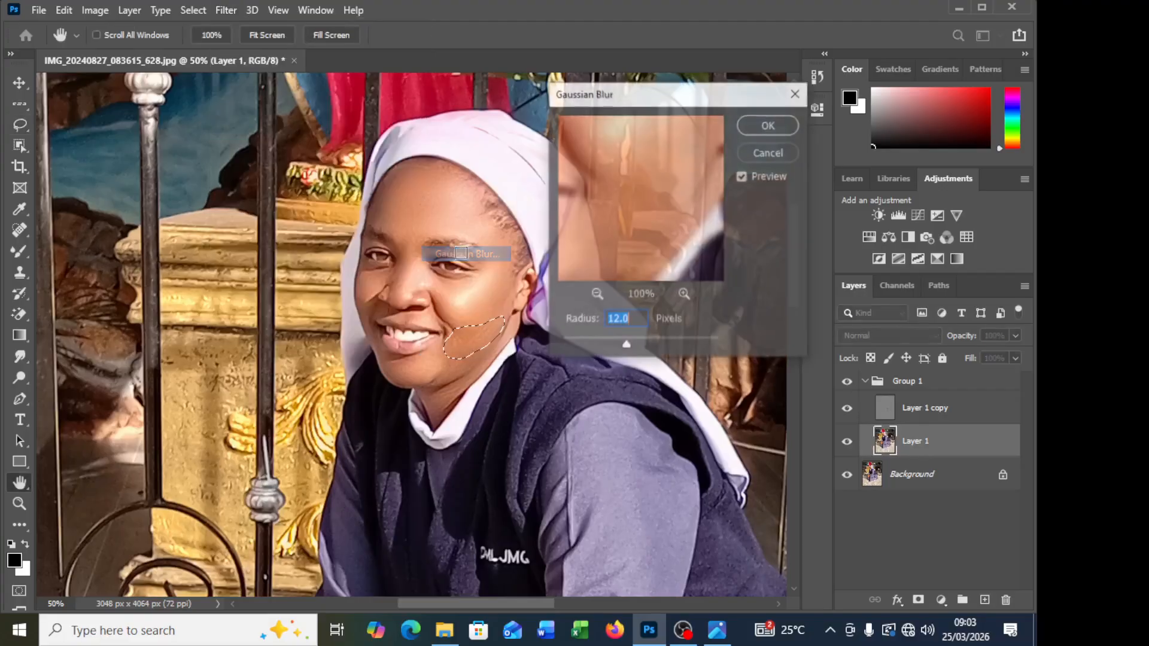
pyautogui.click(772, 126)
pyautogui.hotkey('ctrl', 'd')
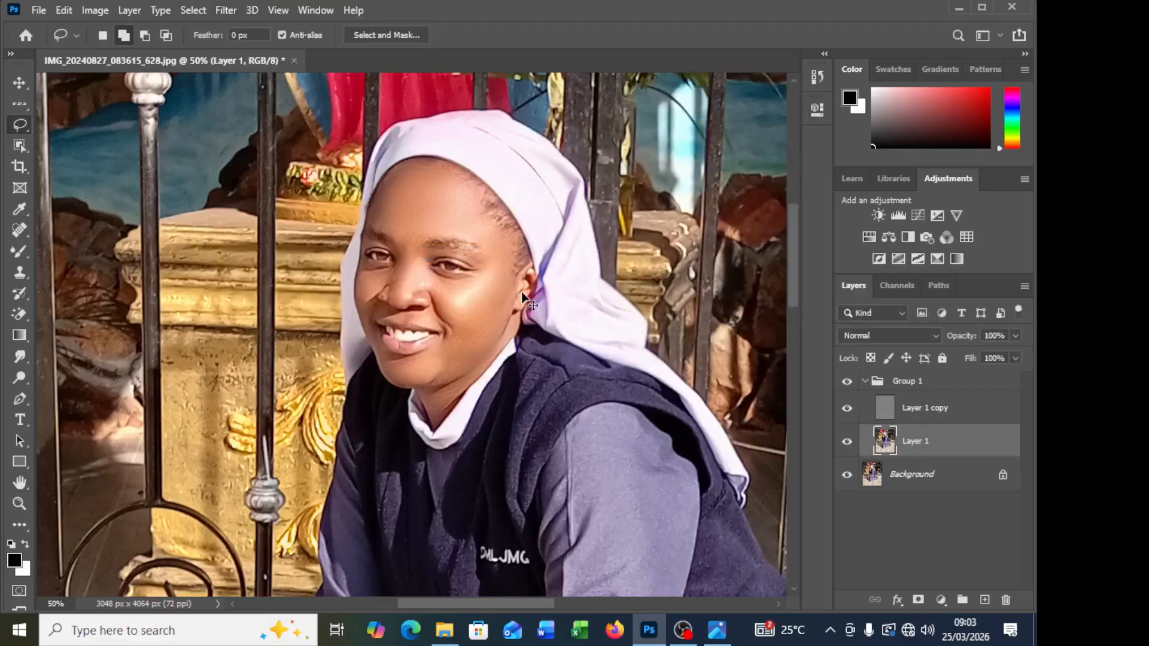
# Step: Lasso the chin area below the lower lip on Layer 1 and reapply the last Gaussian Blur
pyautogui.scroll(-1, 446, 364)
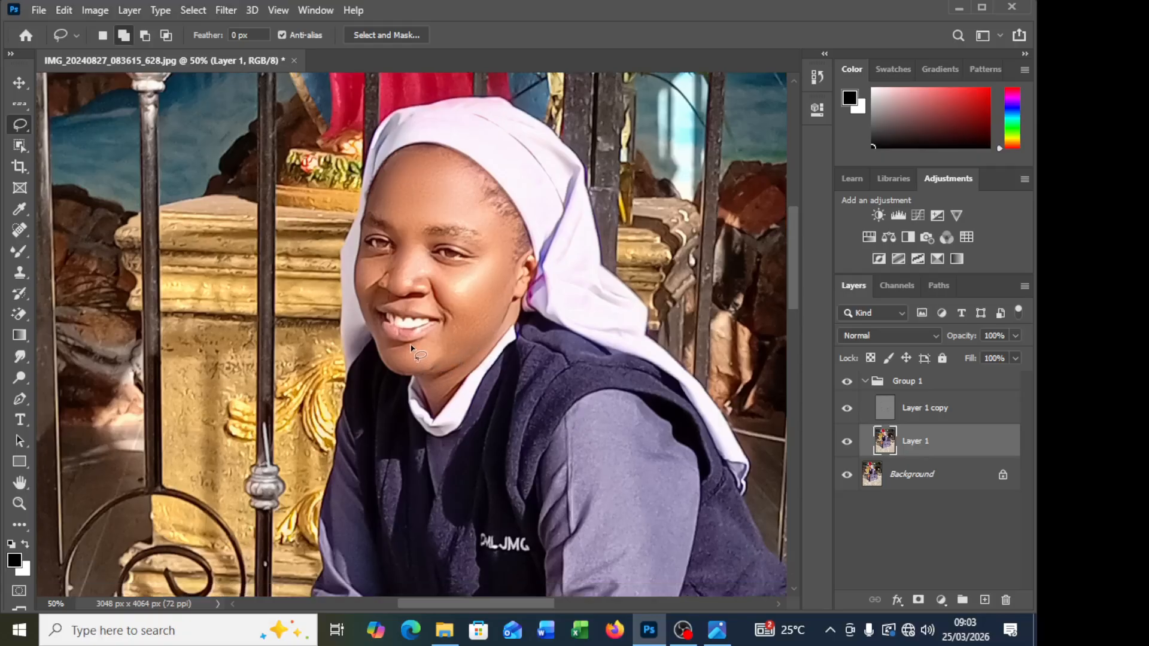
pyautogui.moveTo(414, 342)
pyautogui.mouseDown()
pyautogui.moveTo(389, 347)
pyautogui.moveTo(388, 360)
pyautogui.moveTo(407, 366)
pyautogui.moveTo(433, 349)
pyautogui.moveTo(416, 339)
pyautogui.mouseUp()
pyautogui.rightClick(417, 352)
pyautogui.click(418, 354)
pyautogui.rightClick(413, 346)
pyautogui.click(458, 287)
# Step: Lasso the skin under the eye nearest the altar side on Layer 1, reapply the Gaussian Blur, and clear the selection
pyautogui.moveTo(392, 255)
pyautogui.mouseDown()
pyautogui.moveTo(359, 263)
pyautogui.moveTo(392, 263)
pyautogui.moveTo(368, 258)
pyautogui.mouseUp()
pyautogui.hotkey('ctrl', 'd')
pyautogui.rightClick(384, 261)
pyautogui.click(442, 490)
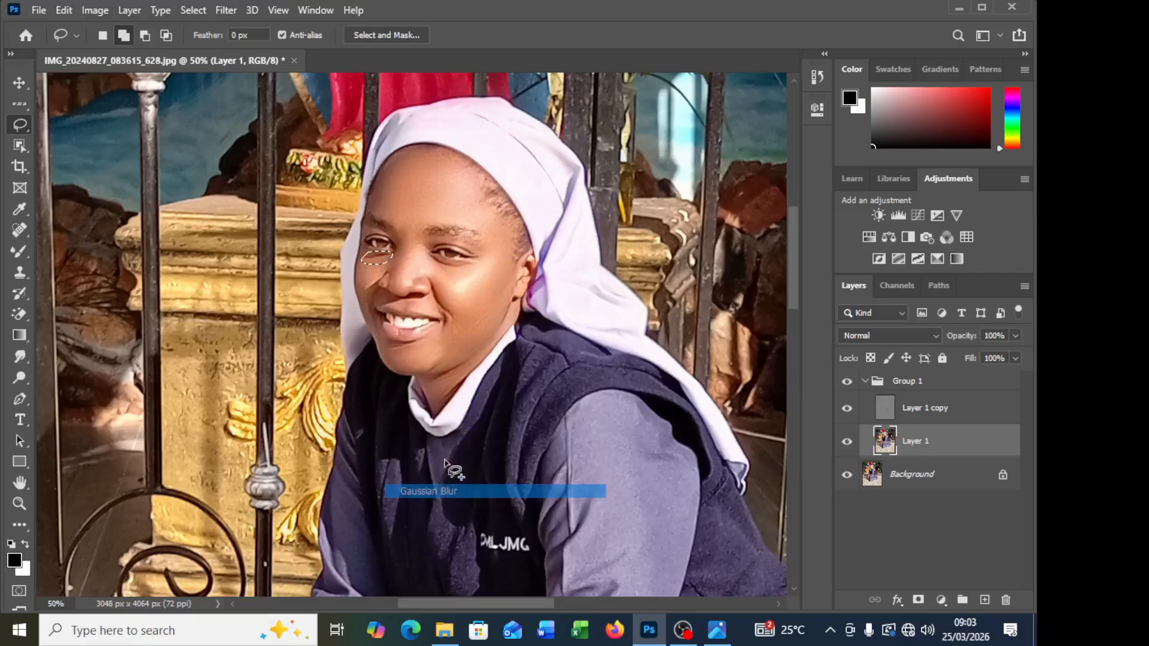
pyautogui.click(494, 232)
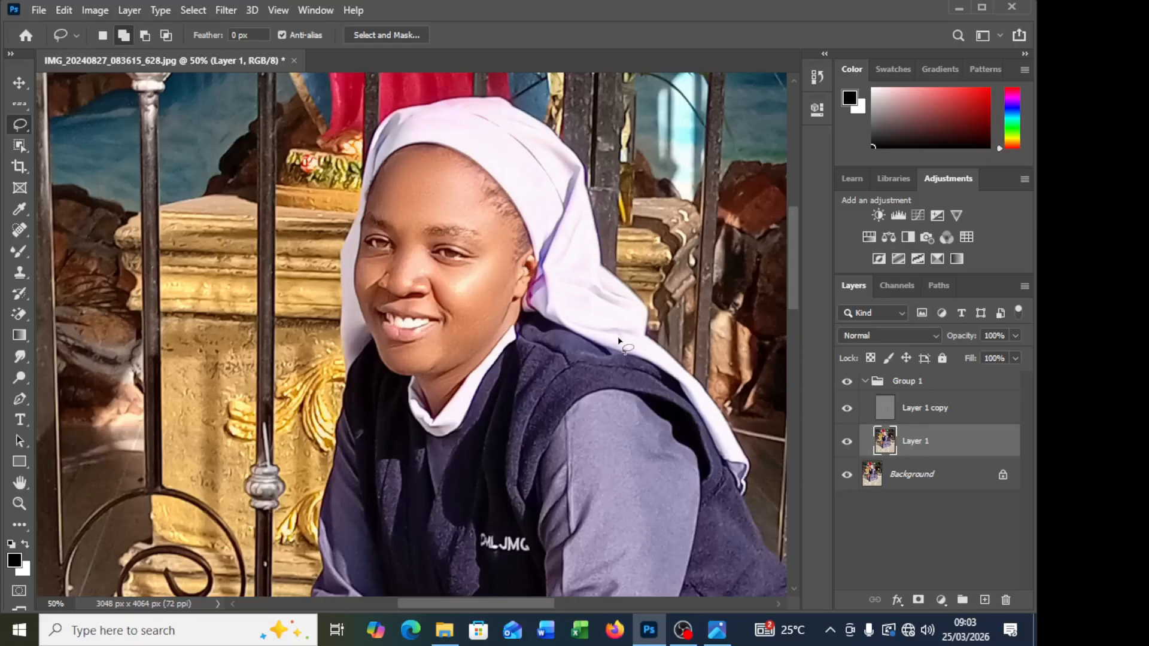
pyautogui.hotkey('ctrl', 'z')
pyautogui.hotkey('ctrl', 'd')
# Step: Toggle the visibility of the texture layer and Group 1 to compare the retouched portrait with the original
pyautogui.click(846, 411)
pyautogui.click(846, 412)
pyautogui.click(846, 411)
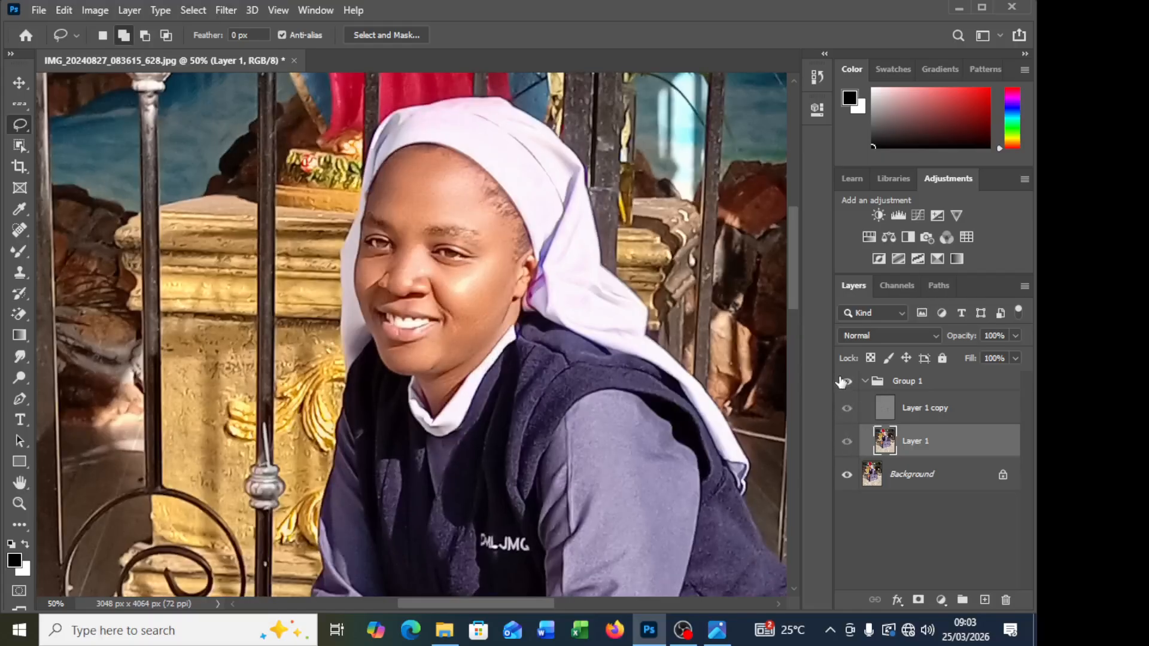
pyautogui.click(844, 381)
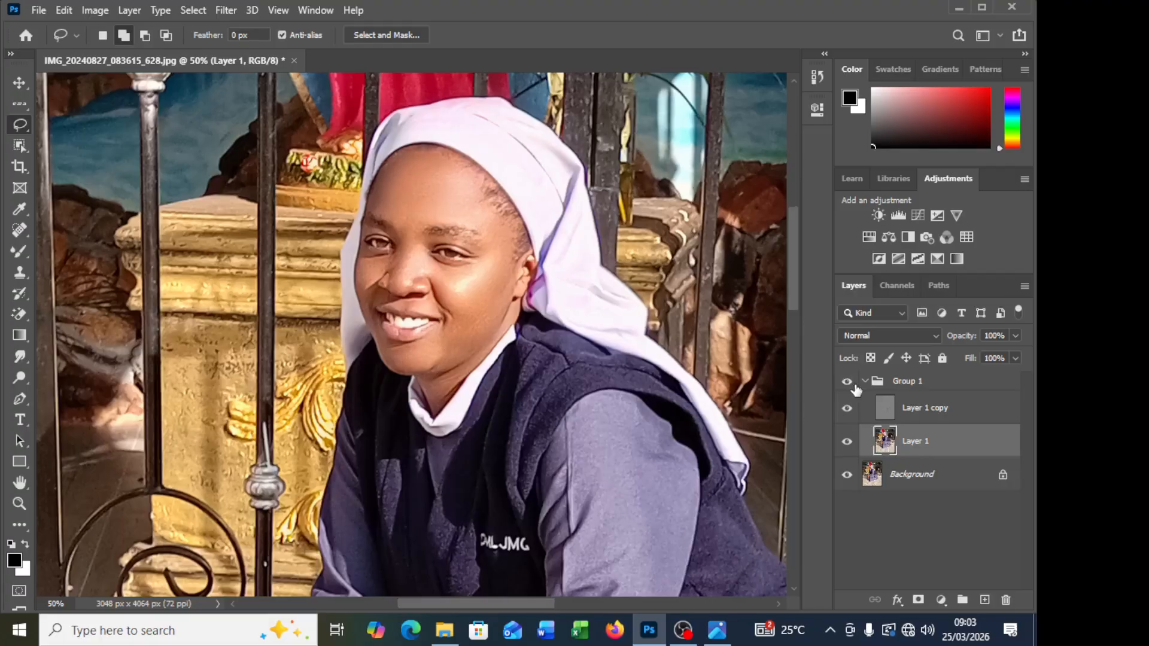
pyautogui.hotkey('ctrl', '-')
pyautogui.hotkey('ctrl', '-')
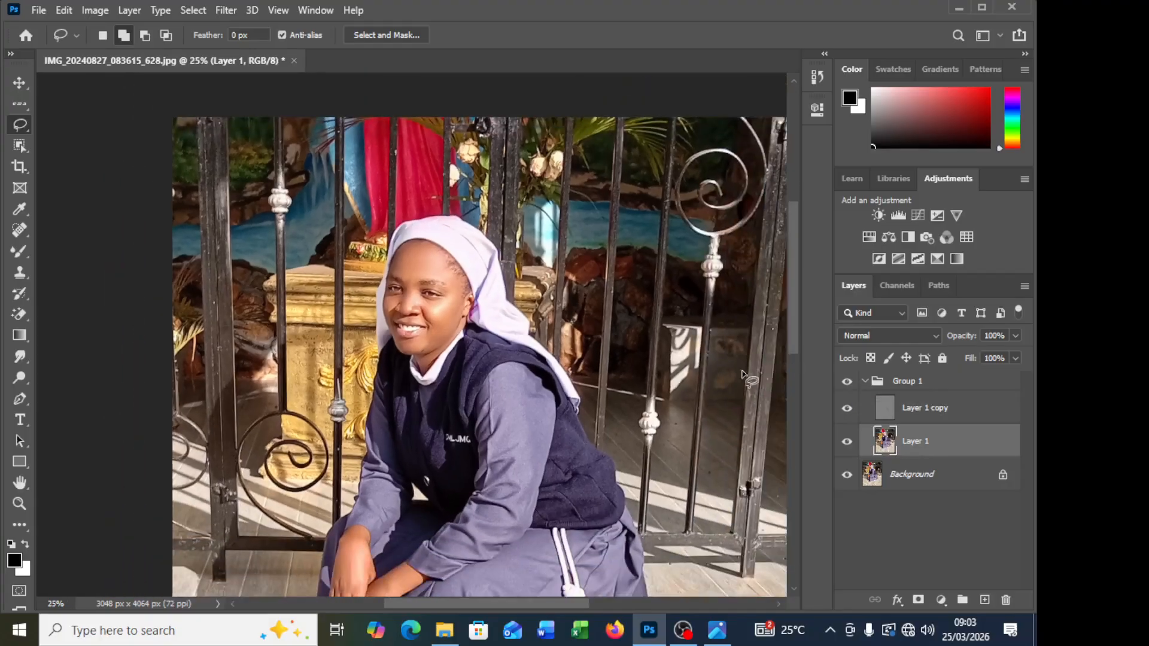
pyautogui.scroll(-3, 628, 406)
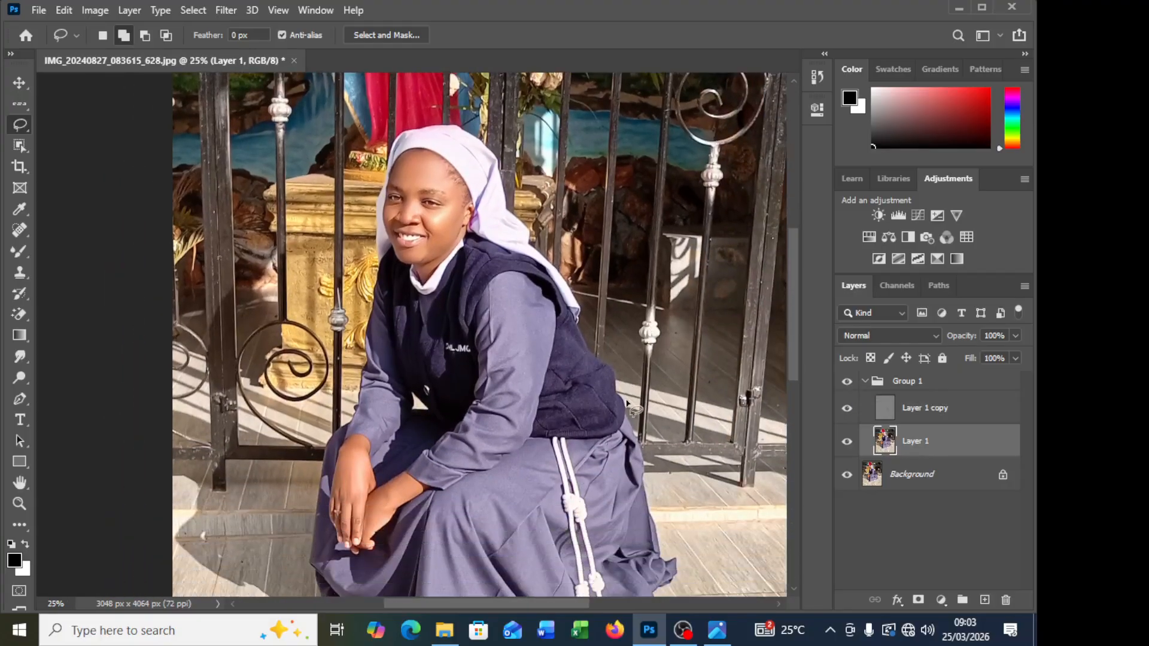
# Step: Merge Group 1 into the Background, save the JPEG at quality 12 with the Baseline ("Standard") format, and close the document
pyautogui.click(867, 386)
pyautogui.press('Delete')
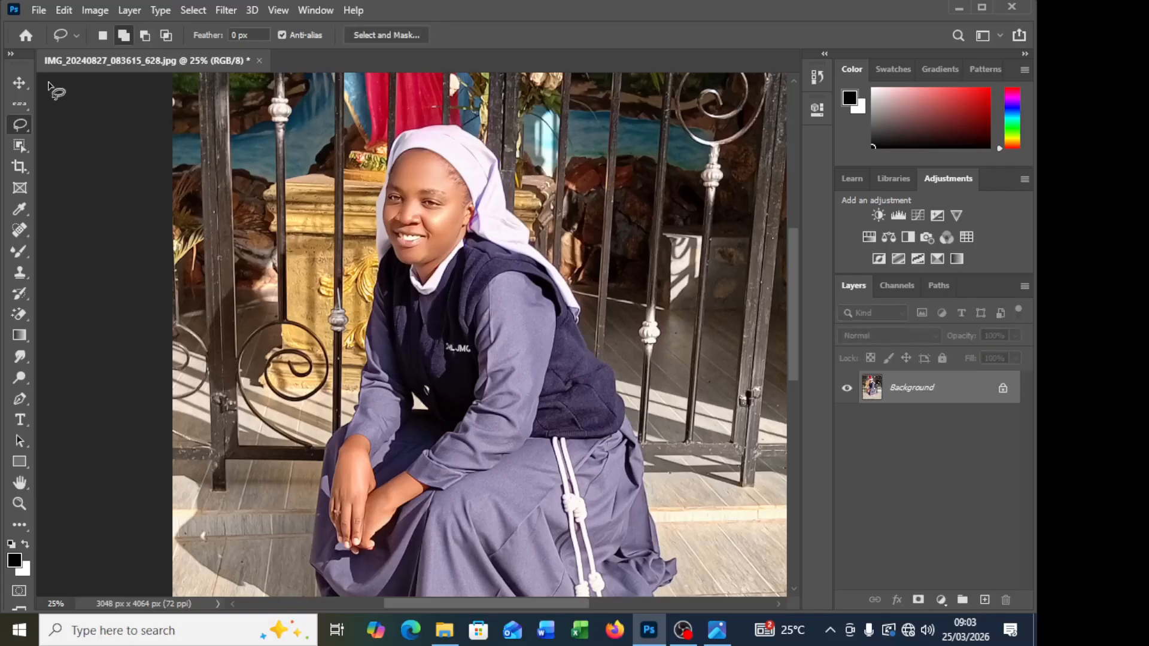
pyautogui.press('h')
pyautogui.hotkey('ctrl', 's')
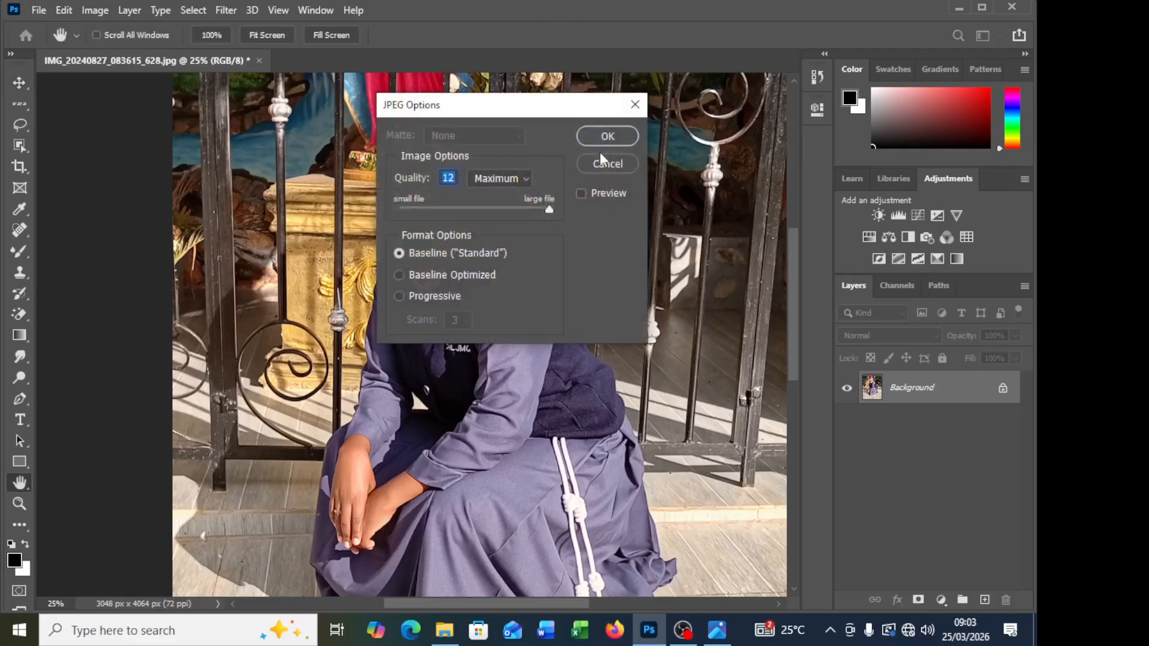
pyautogui.press('Return')
pyautogui.press('v')
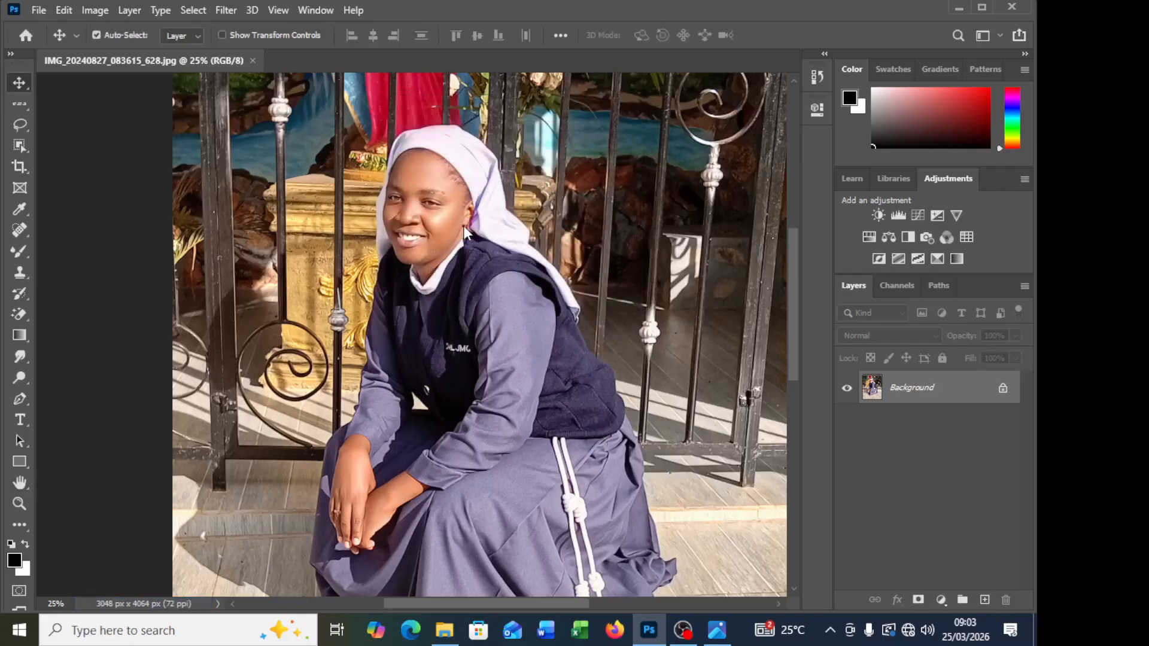
pyautogui.click(253, 61)
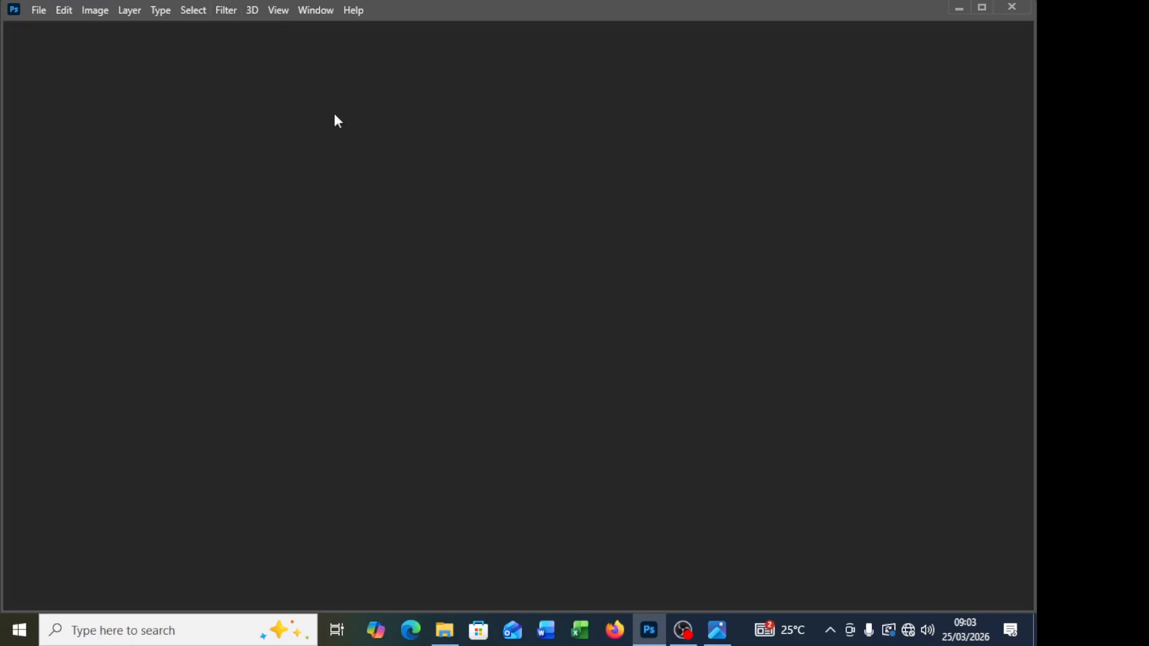
pyautogui.scroll(-4, 632, 412)
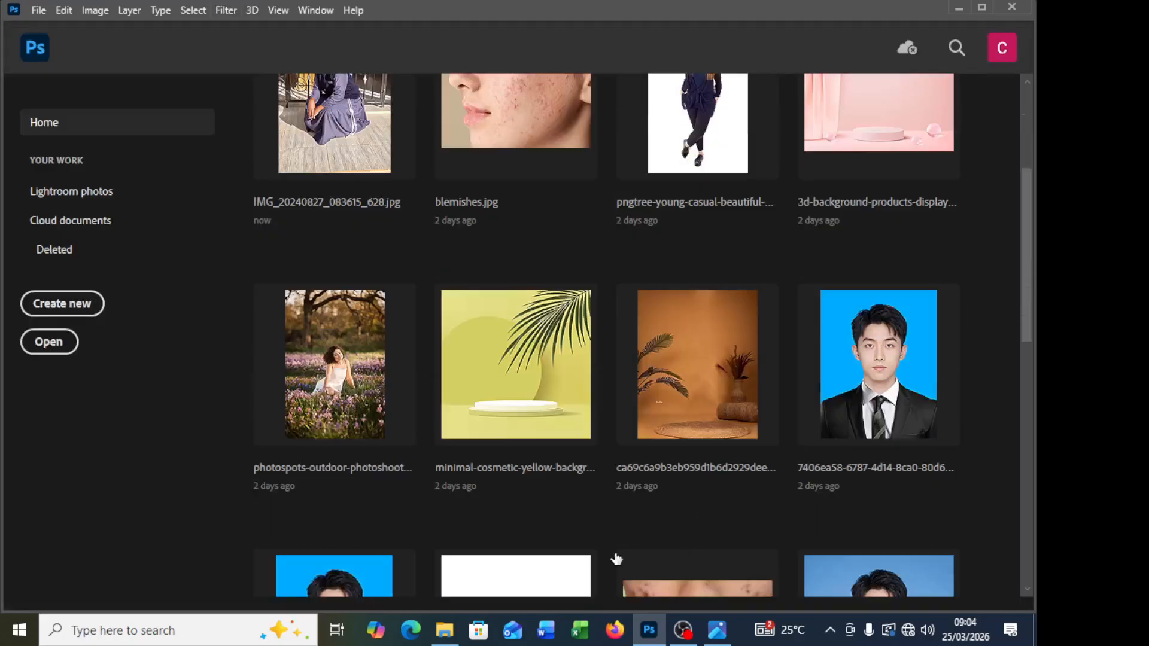
pyautogui.click(445, 630)
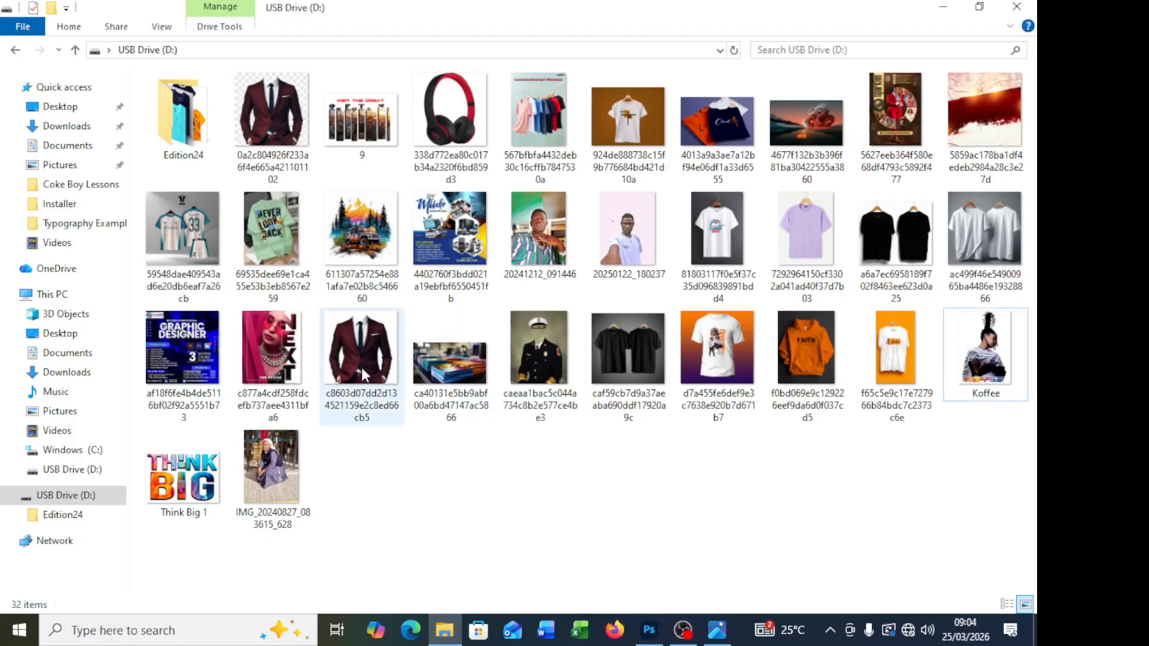
pyautogui.doubleClick(309, 441)
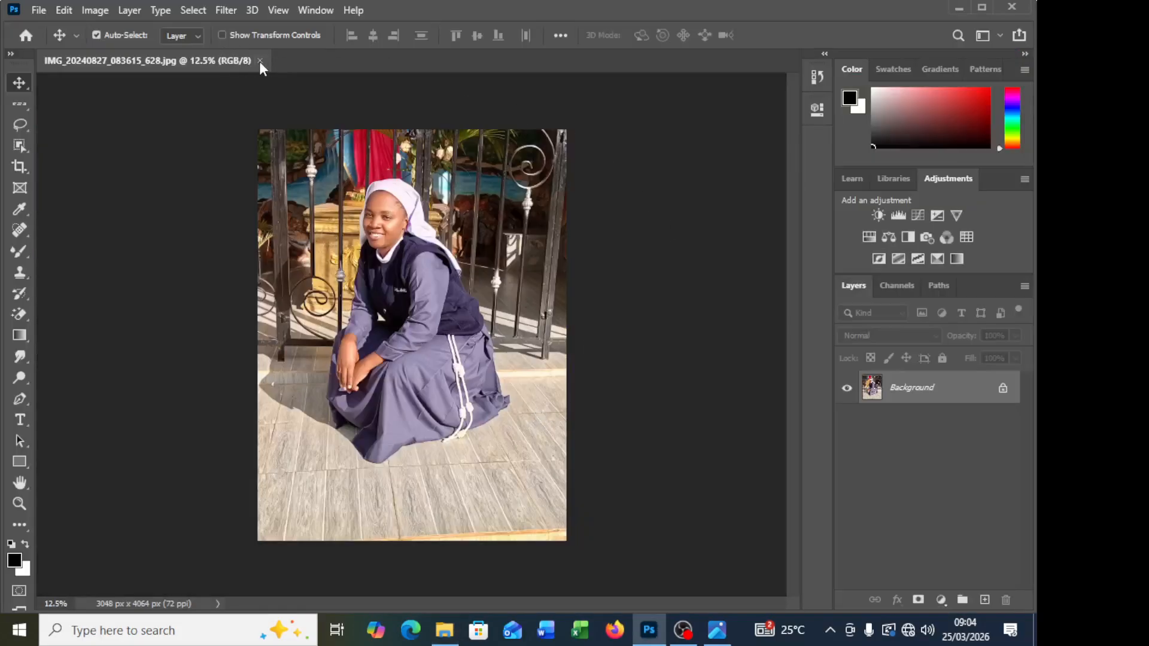
pyautogui.click(260, 61)
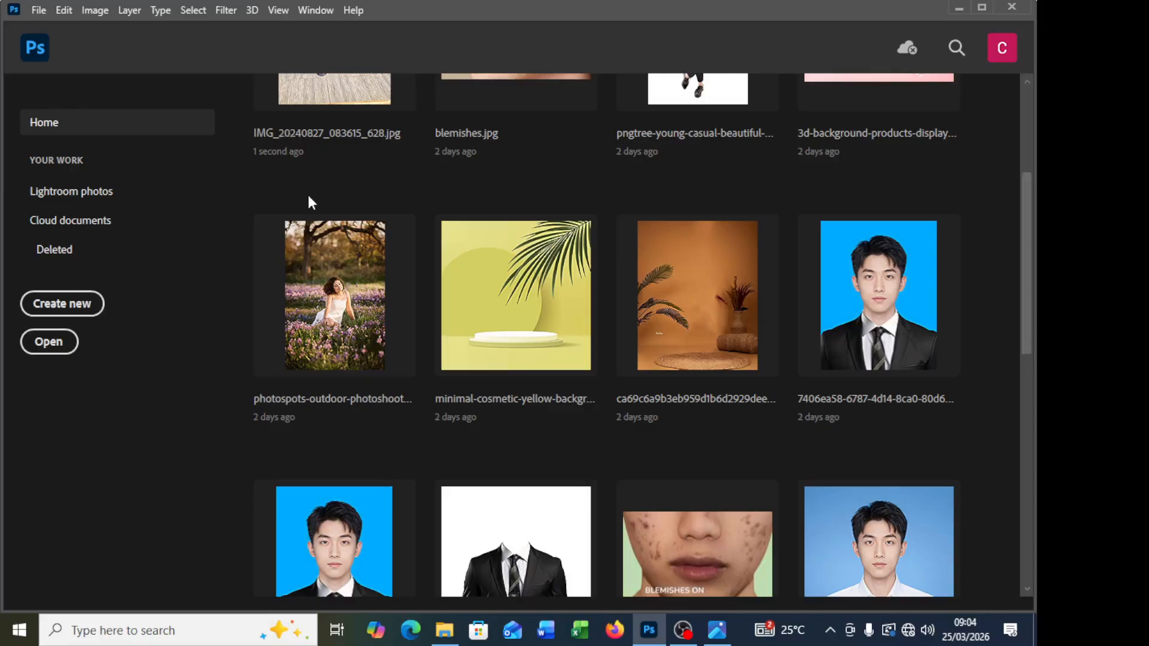
# Step: Open IMG_20240827_083615_628 from the USB drive in Photos, maximize it, and leave its editing mode without saving
pyautogui.click(455, 639)
pyautogui.rightClick(285, 482)
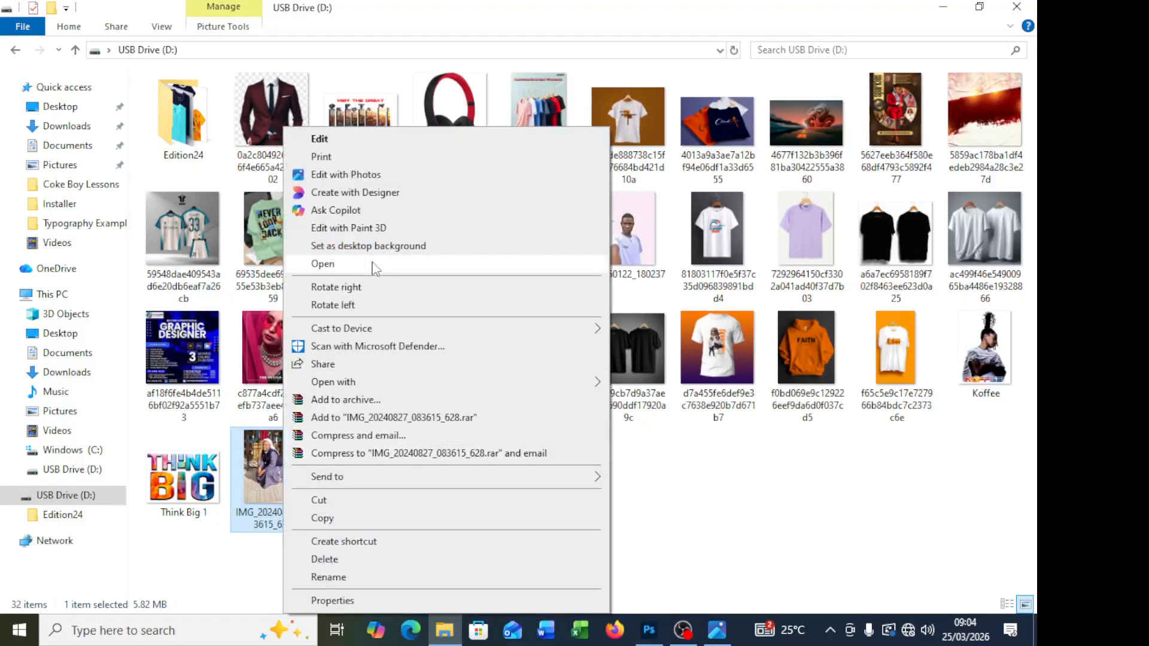
pyautogui.click(378, 174)
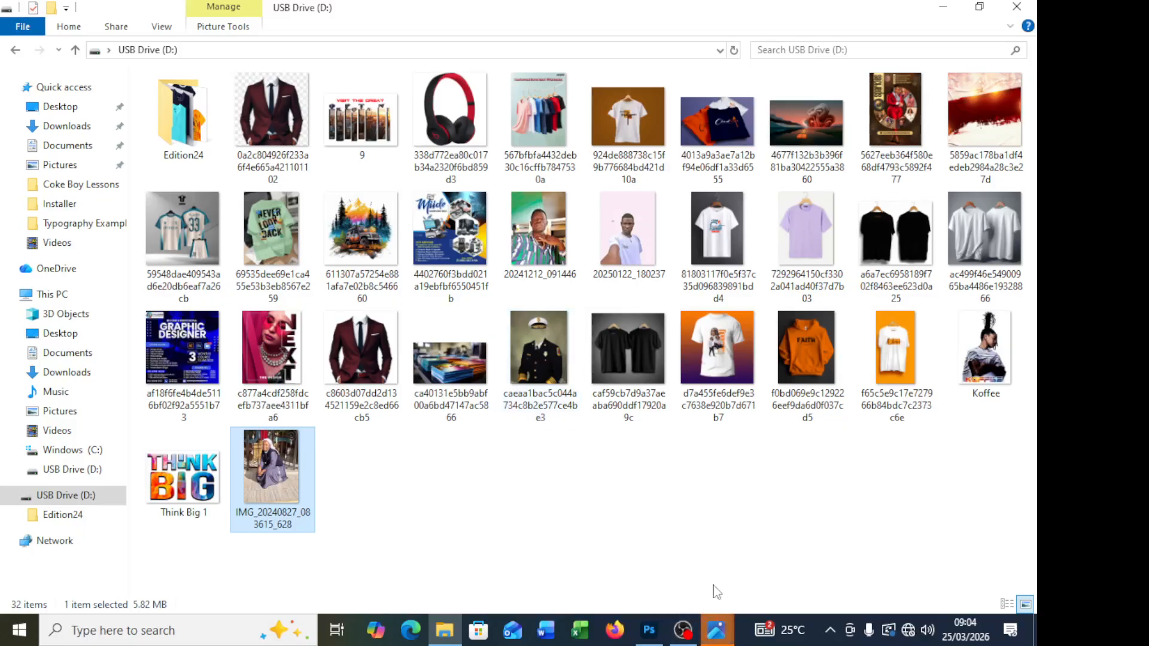
pyautogui.moveTo(716, 630)
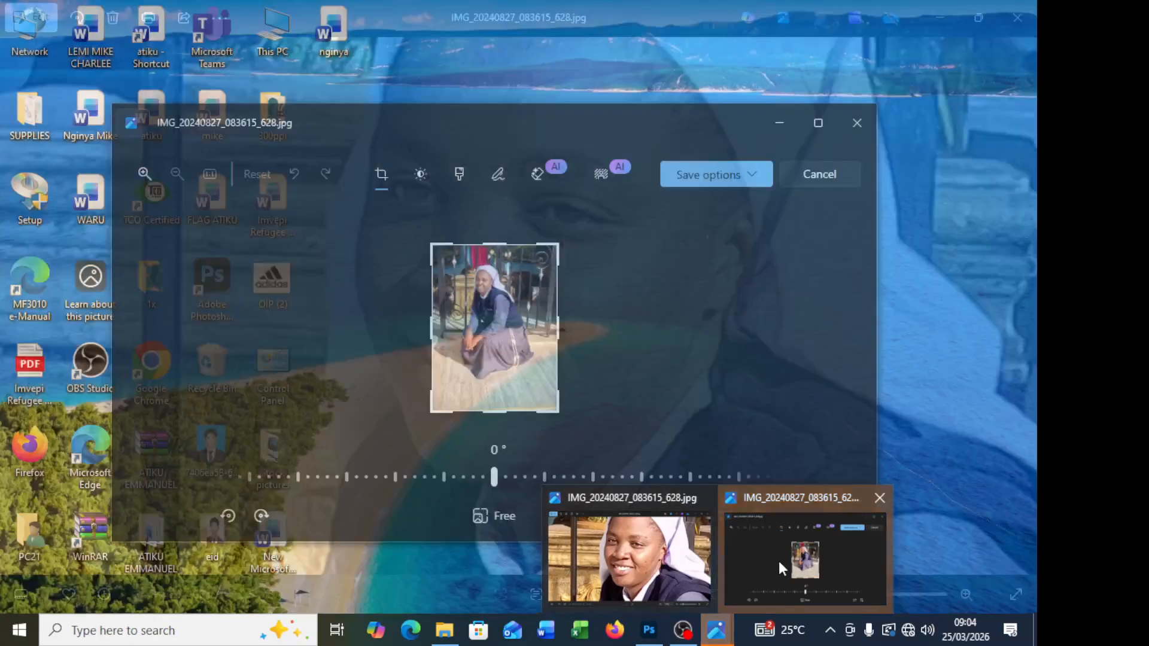
pyautogui.click(778, 560)
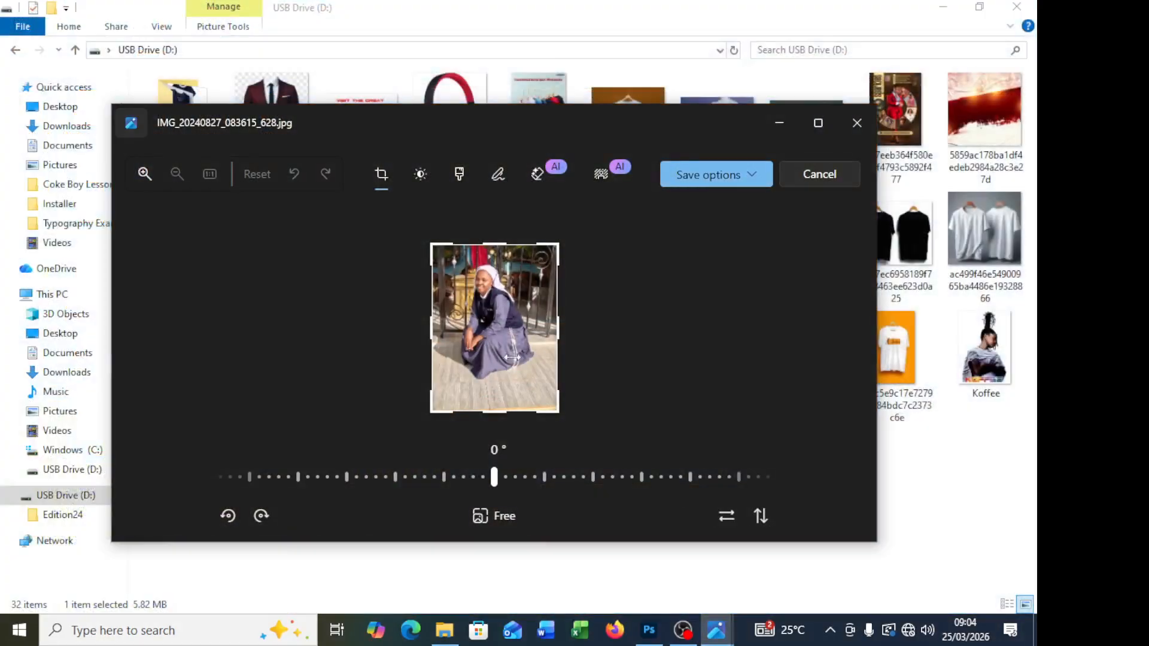
pyautogui.click(818, 123)
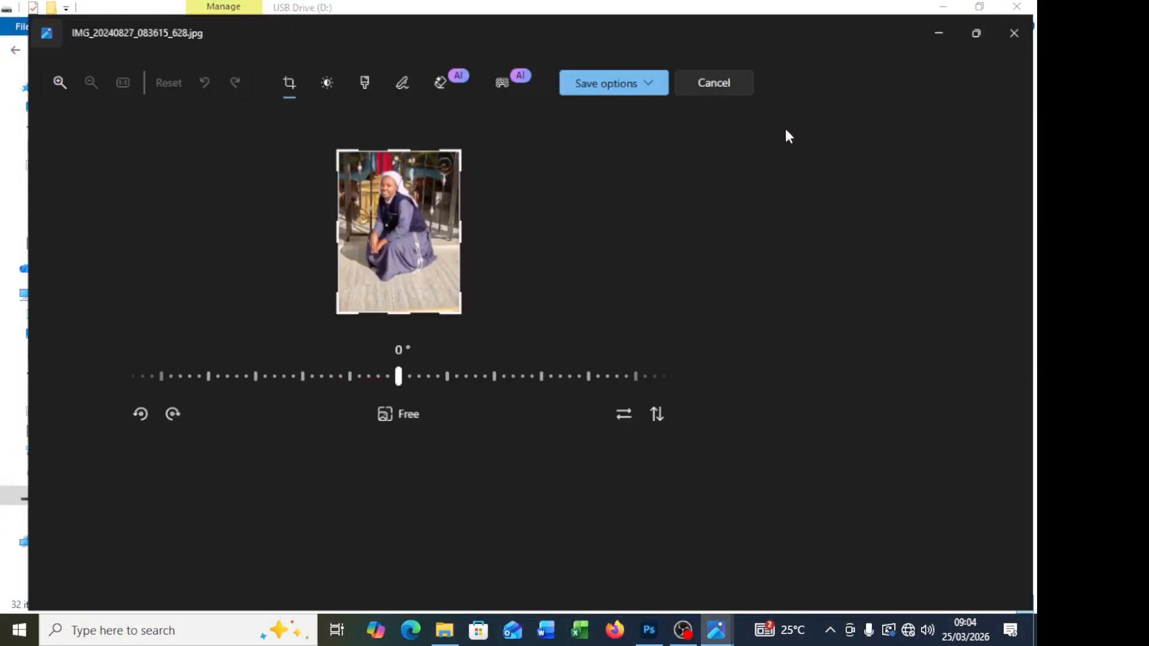
pyautogui.click(922, 69)
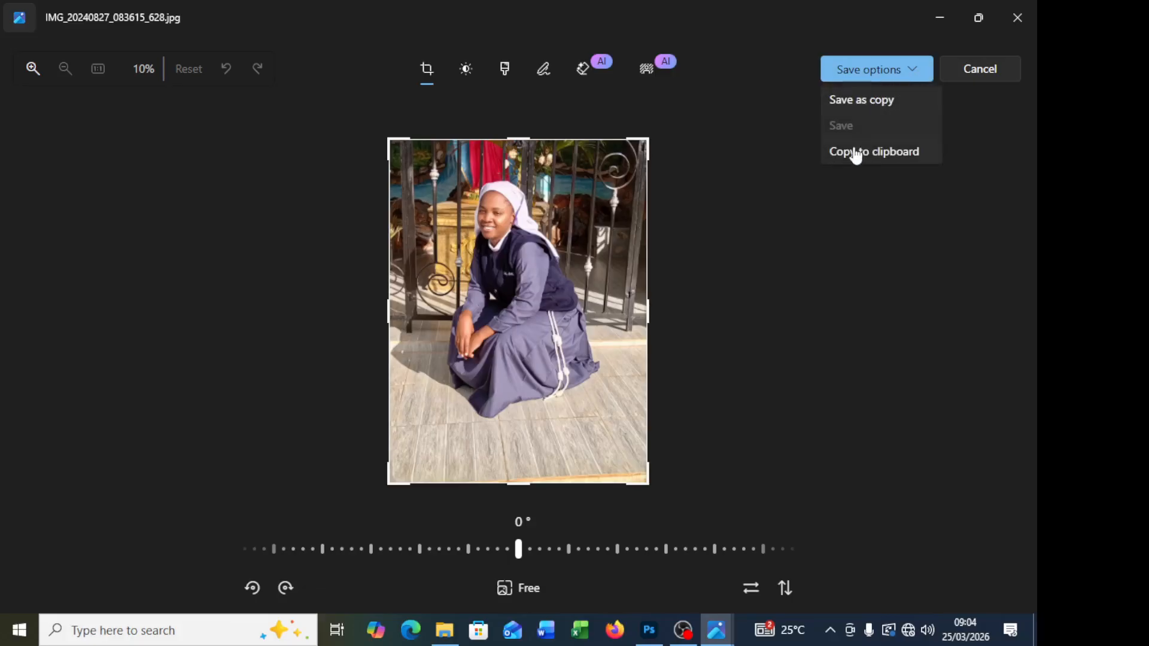
pyautogui.click(976, 71)
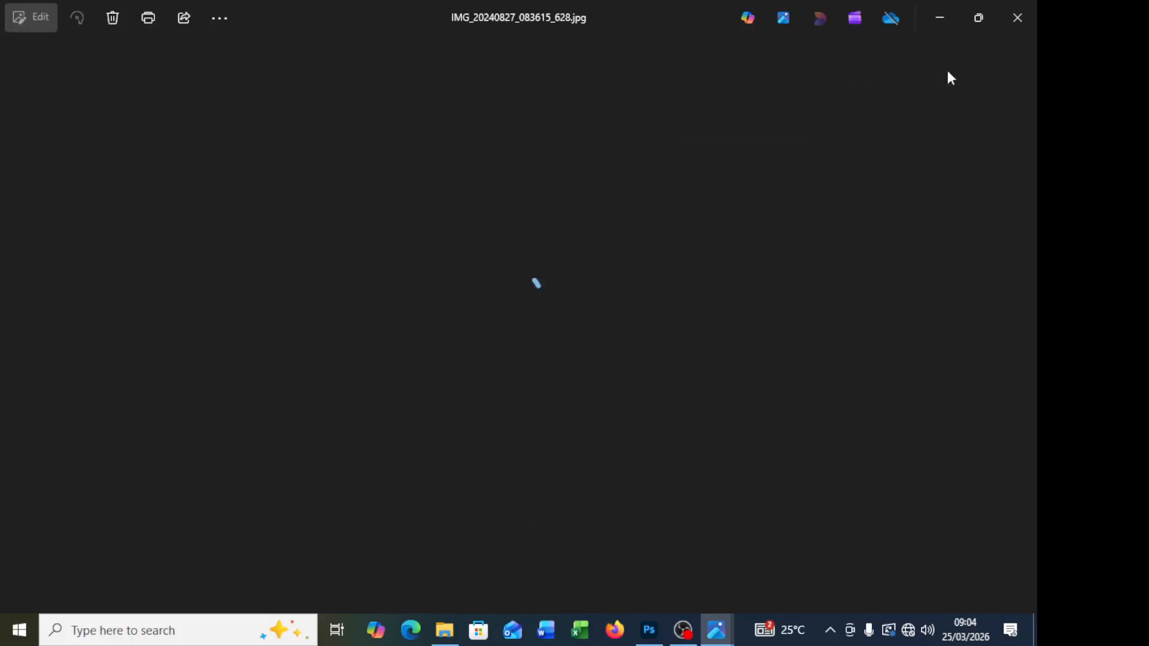
# Step: Examine the retouched face up close in Photos, then close the viewer and the File Explorer window
pyautogui.scroll(4, 507, 133)
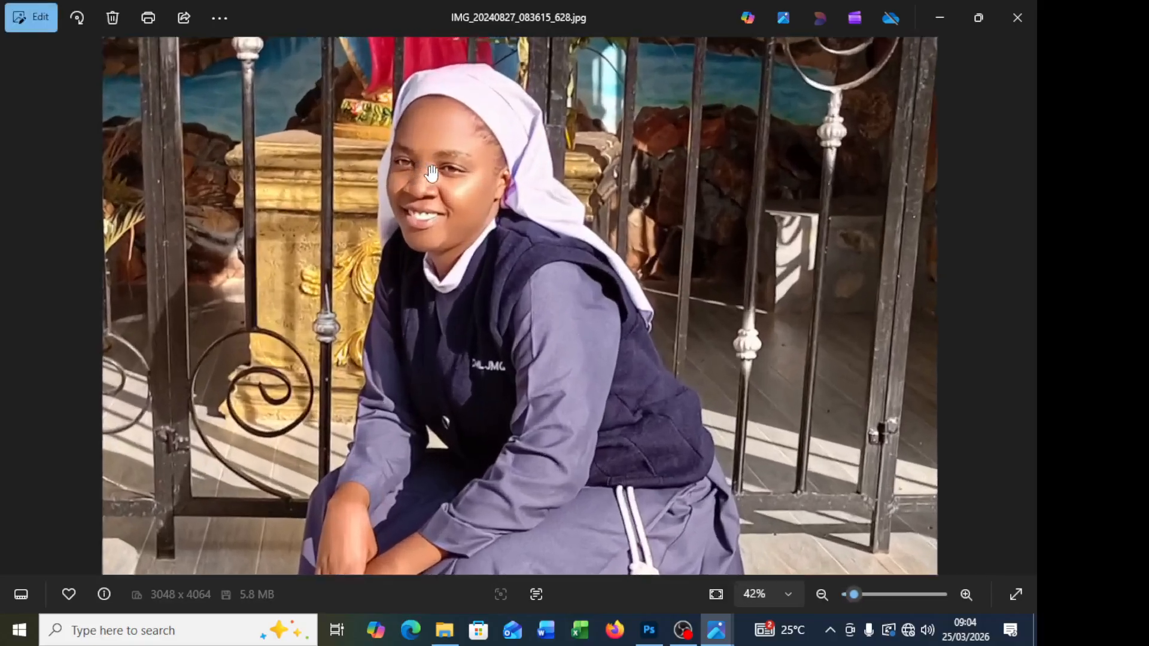
pyautogui.scroll(-3, 463, 271)
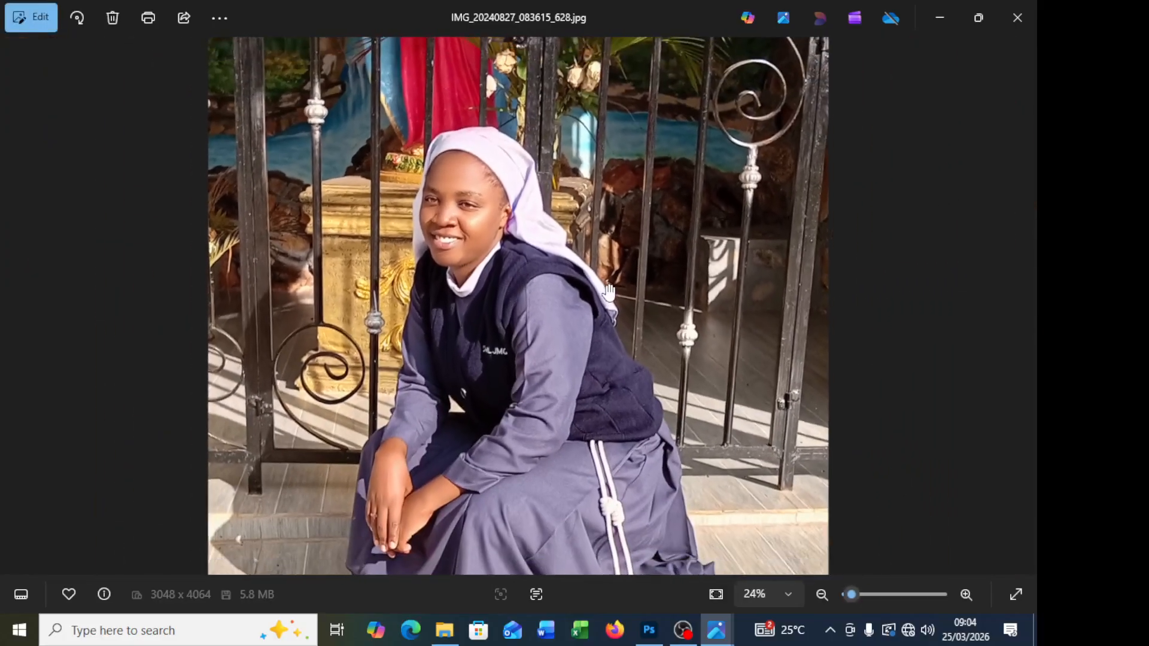
pyautogui.click(1034, 18)
pyautogui.click(1021, 9)
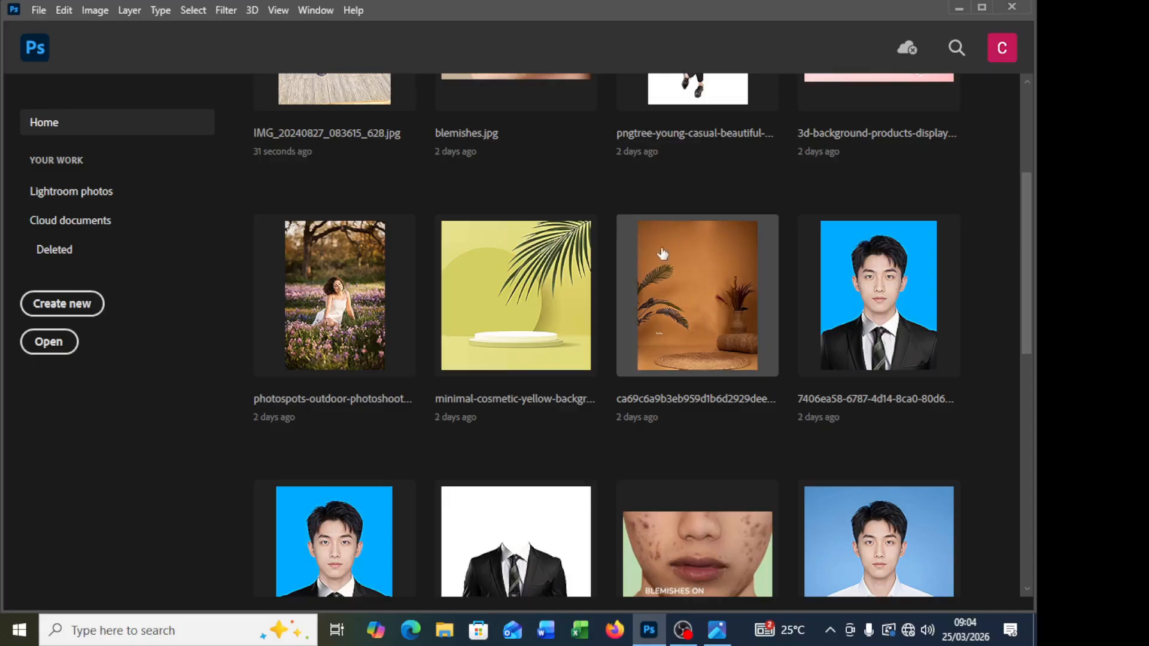
# Step: Reopen IMG_20240827_083615_628.jpg from Photoshop's recent files and bring the face into close view at 100%
pyautogui.scroll(4, 538, 270)
pyautogui.click(318, 246)
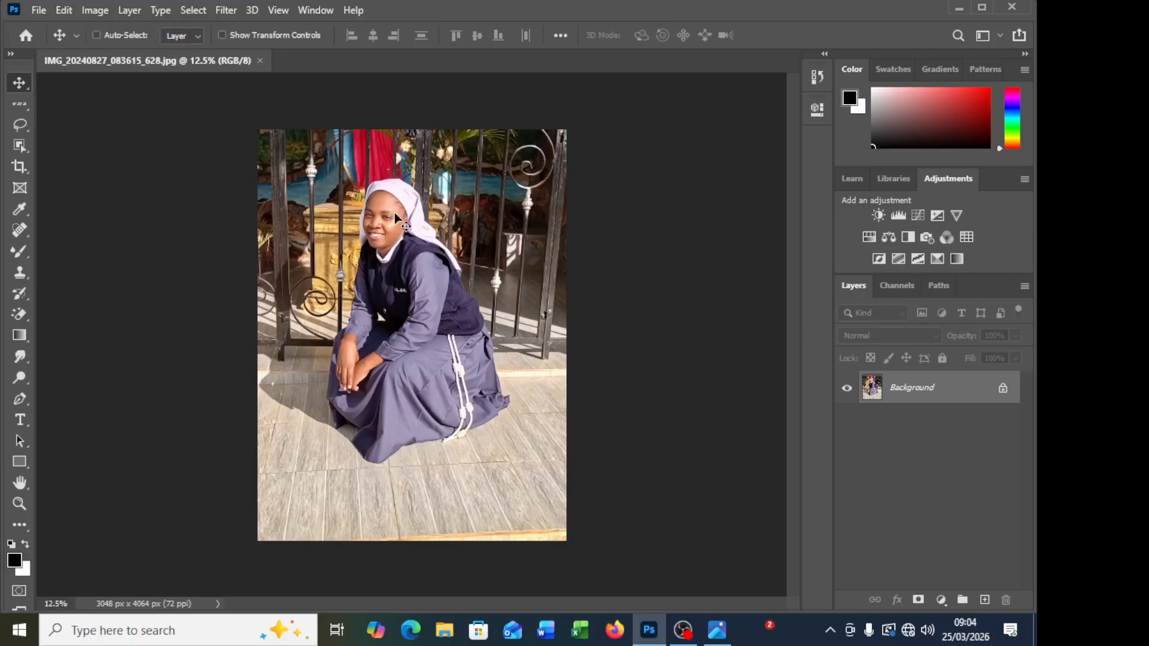
pyautogui.hotkey('ctrl', '+')
pyautogui.hotkey('ctrl', '+')
pyautogui.hotkey('ctrl', '+')
pyautogui.hotkey('ctrl', '+')
pyautogui.hotkey('ctrl', '+')
pyautogui.hotkey('ctrl', '+')
pyautogui.scroll(11, 404, 249)
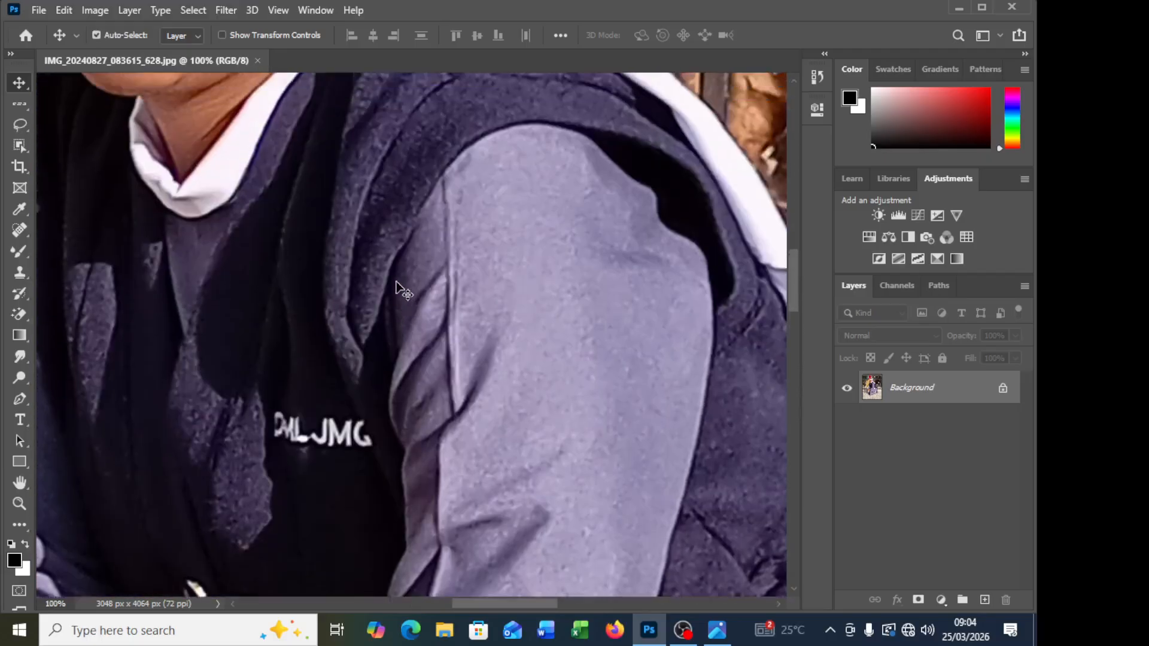
pyautogui.scroll(6, 371, 302)
pyautogui.hscroll(-3, 359, 313)
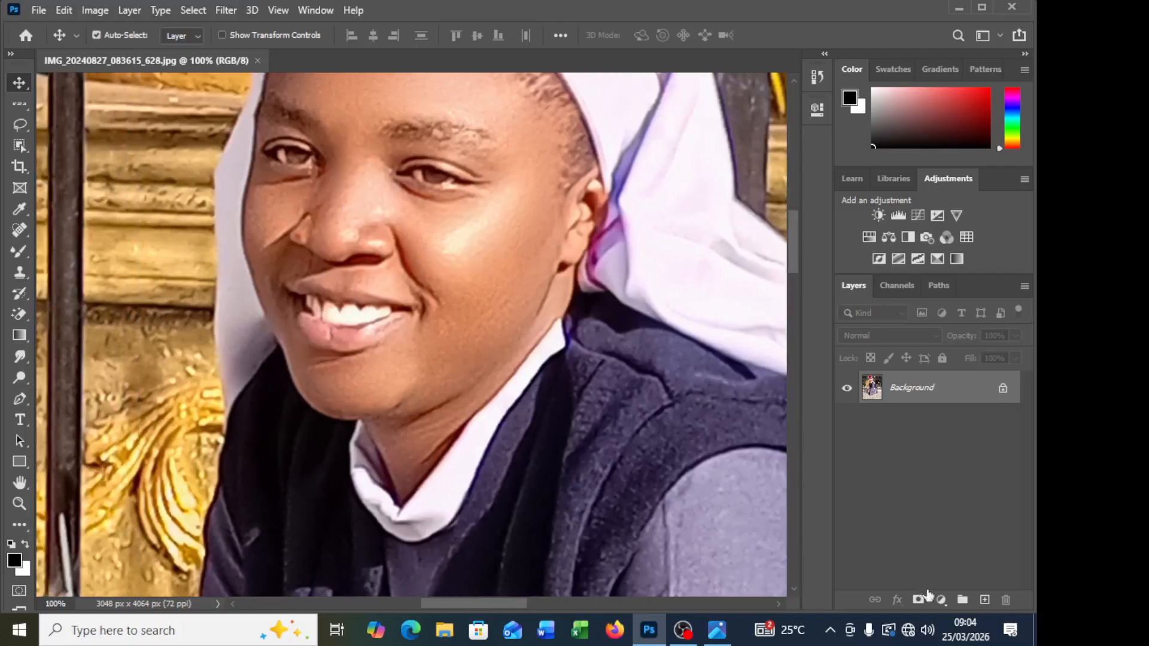
# Step: Add a Hue/Saturation adjustment layer with Saturation at -100 and invert its mask to black
pyautogui.click(941, 599)
pyautogui.click(947, 441)
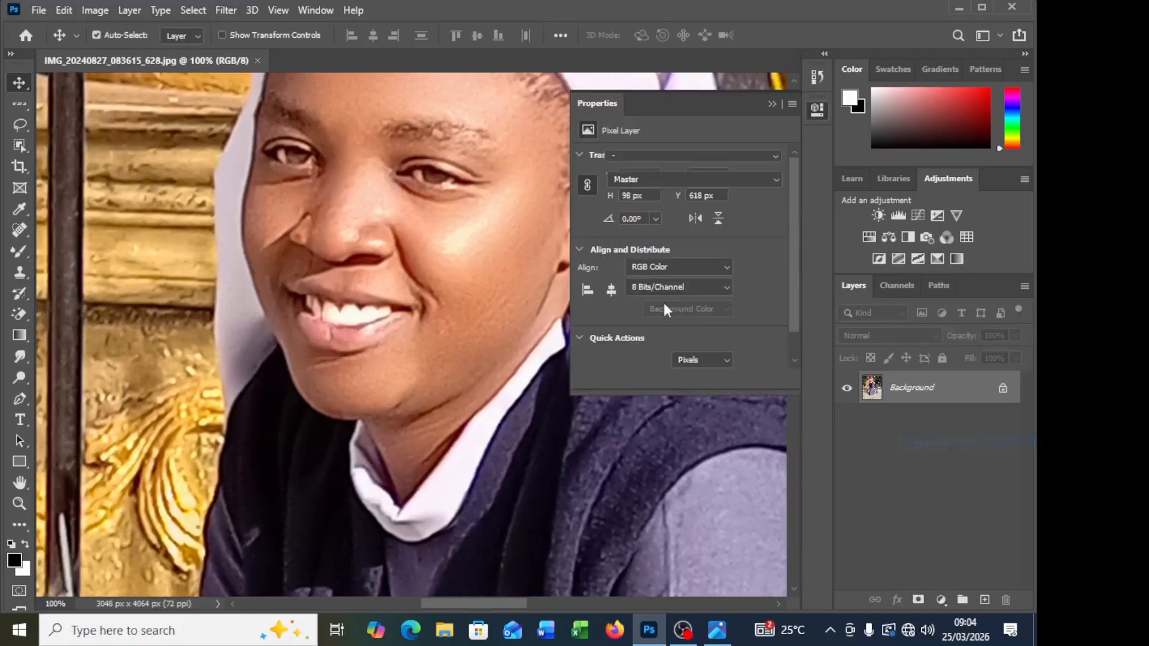
pyautogui.moveTo(681, 250); pyautogui.dragTo(573, 249)
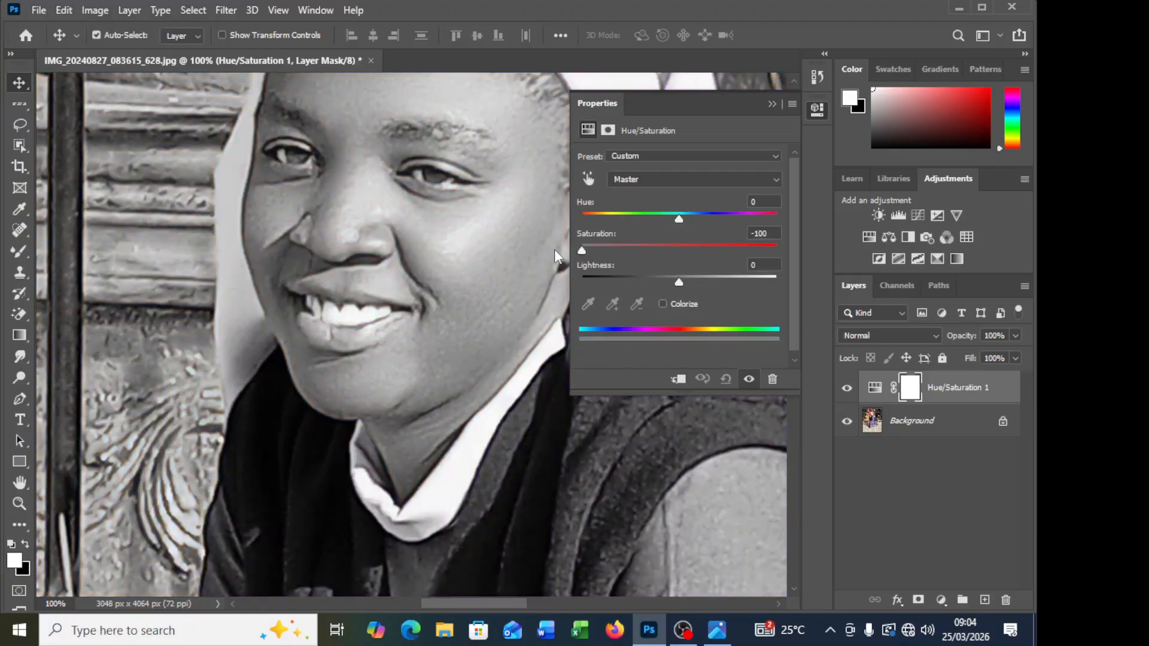
pyautogui.click(771, 104)
pyautogui.hotkey('ctrl', 'i')
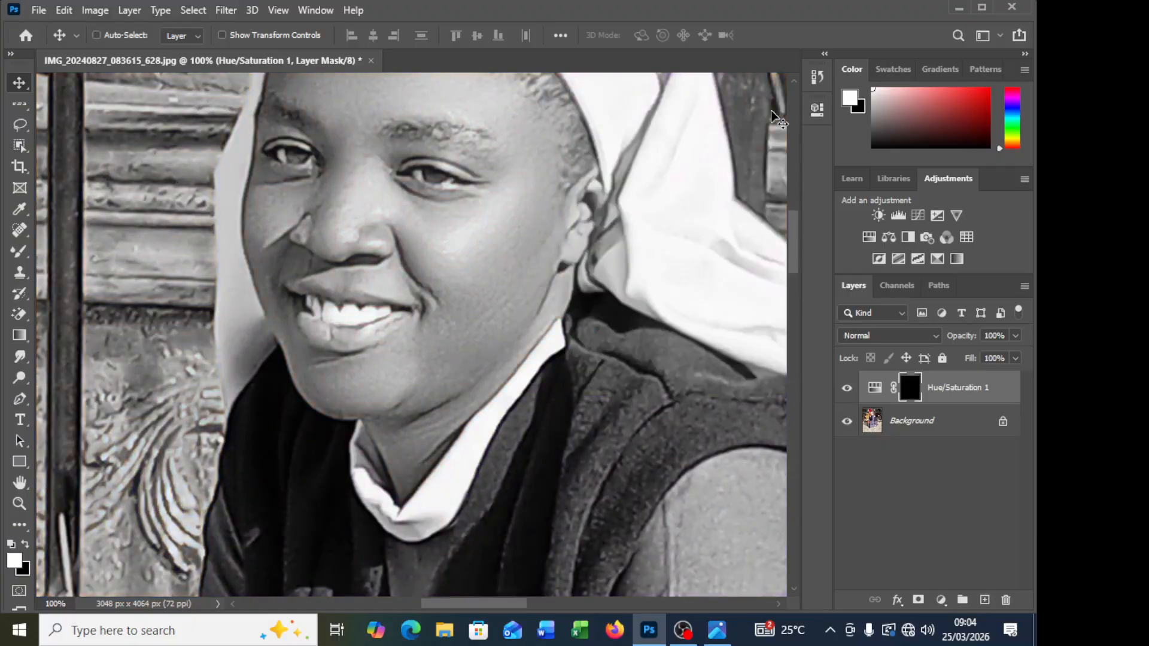
# Step: Paint white over the teeth on the Hue/Saturation mask with the Brush tool, using a 10 px tip
pyautogui.click(20, 251)
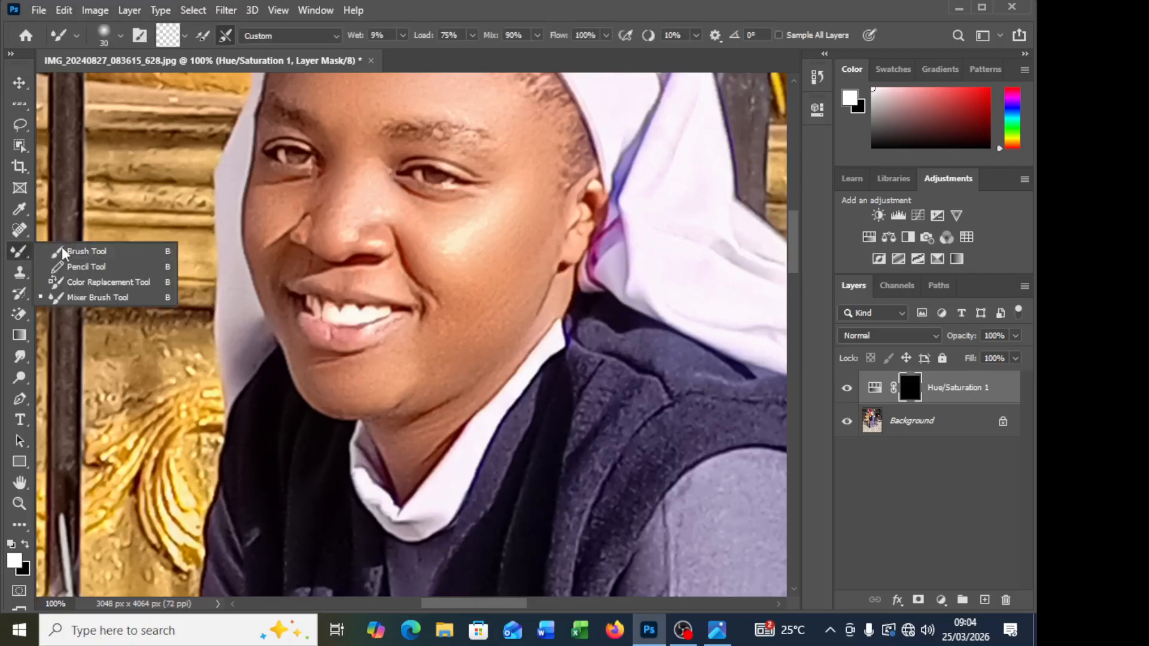
pyautogui.click(87, 252)
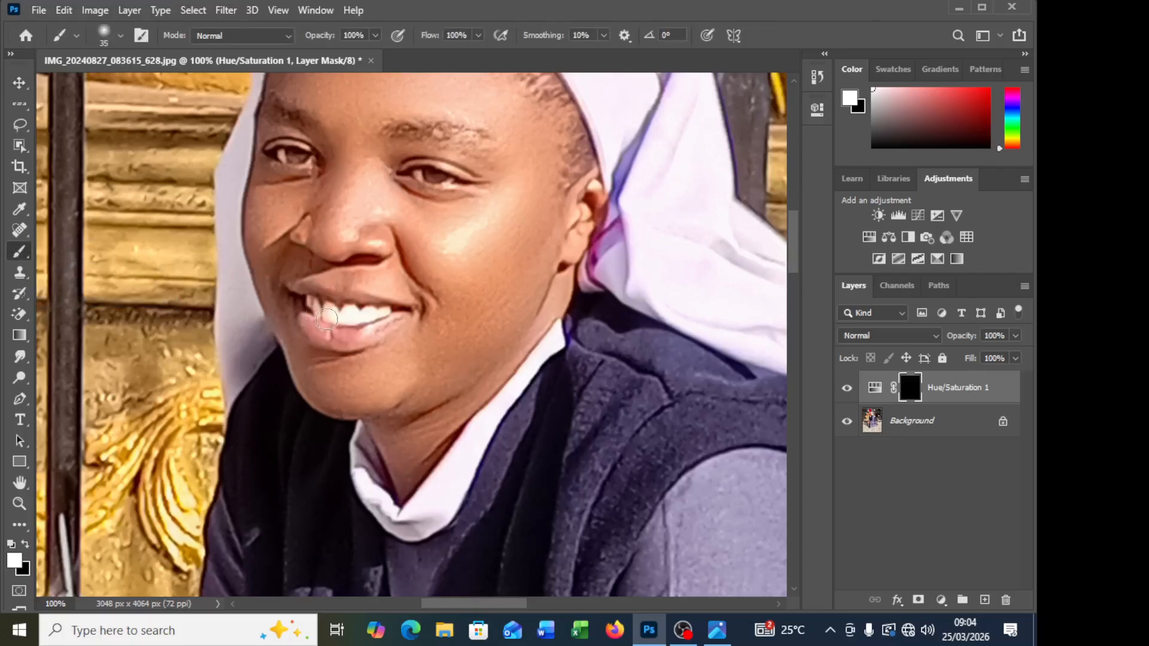
pyautogui.press('[')
pyautogui.press('[')
pyautogui.press('[')
pyautogui.press(']')
pyautogui.moveTo(312, 305); pyautogui.dragTo(328, 301)
pyautogui.hotkey('ctrl', 'z')
pyautogui.scroll(2, 328, 299)
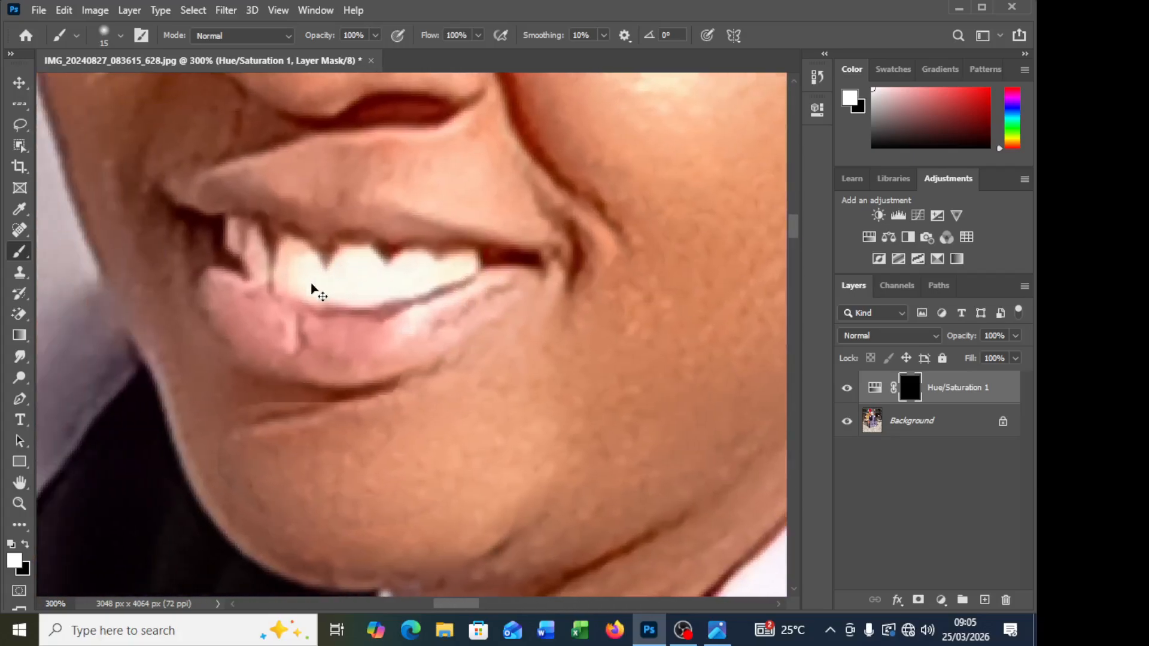
pyautogui.hscroll(-2, 311, 287)
pyautogui.press('[')
pyautogui.press('[')
pyautogui.press('[')
pyautogui.press('[')
pyautogui.press('[')
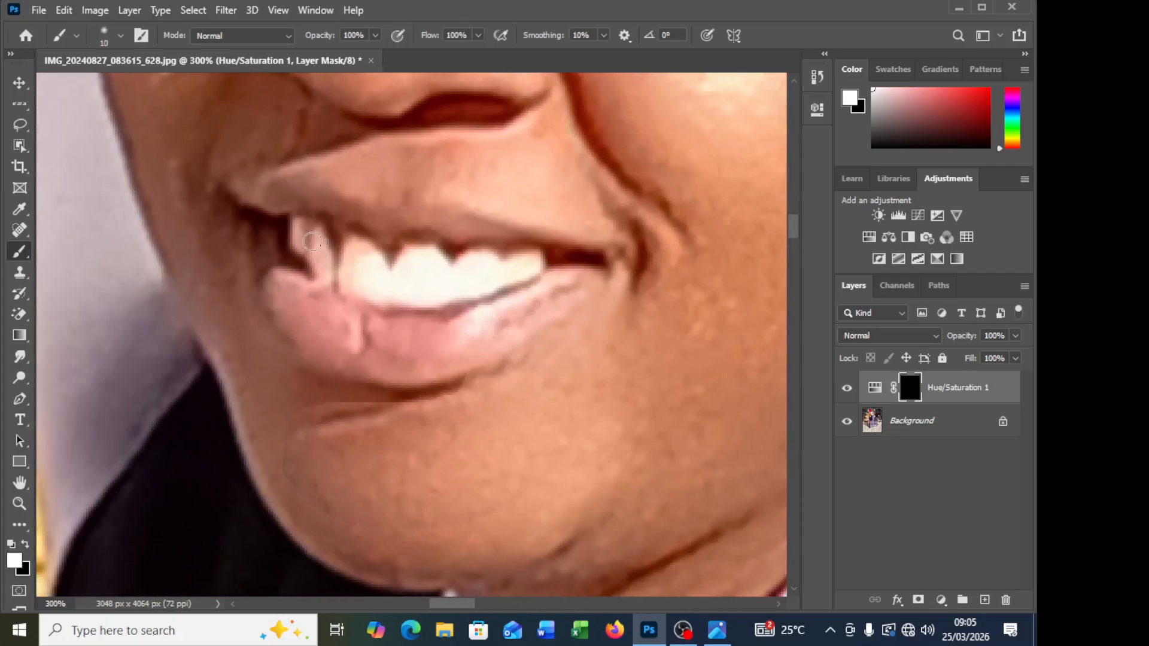
pyautogui.moveTo(296, 223)
pyautogui.mouseDown()
pyautogui.moveTo(297, 240)
pyautogui.moveTo(313, 231)
pyautogui.moveTo(314, 257)
pyautogui.mouseUp()
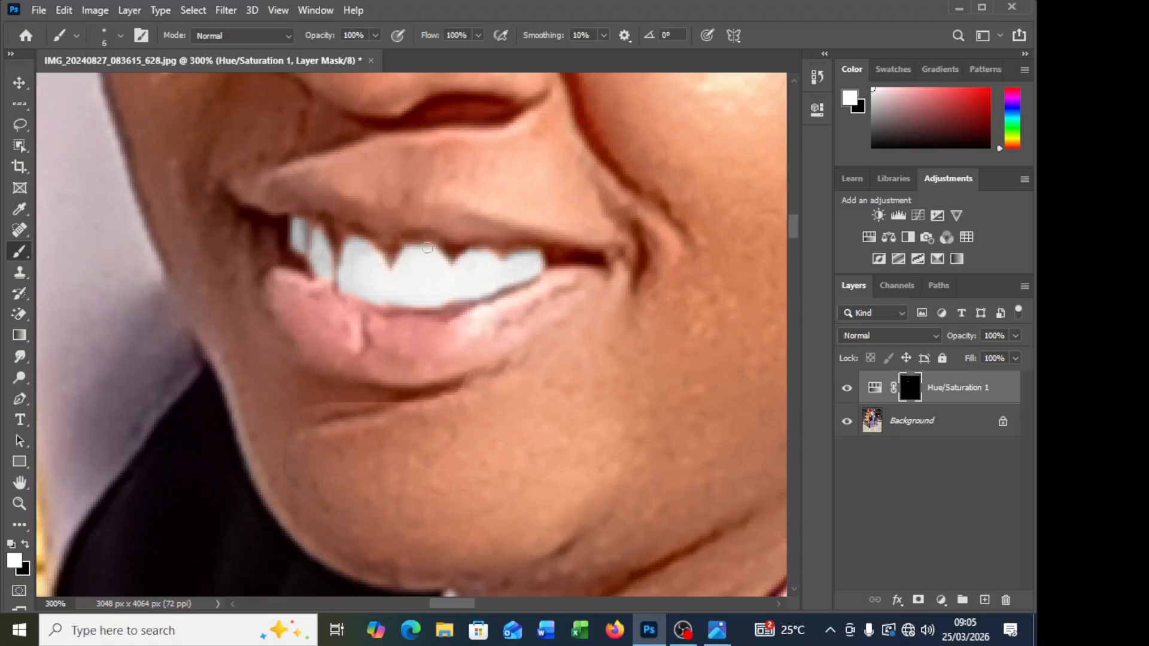
# Step: Paint white over the whites of the eyes on the Hue/Saturation mask with a 5 px brush
pyautogui.scroll(6, 428, 247)
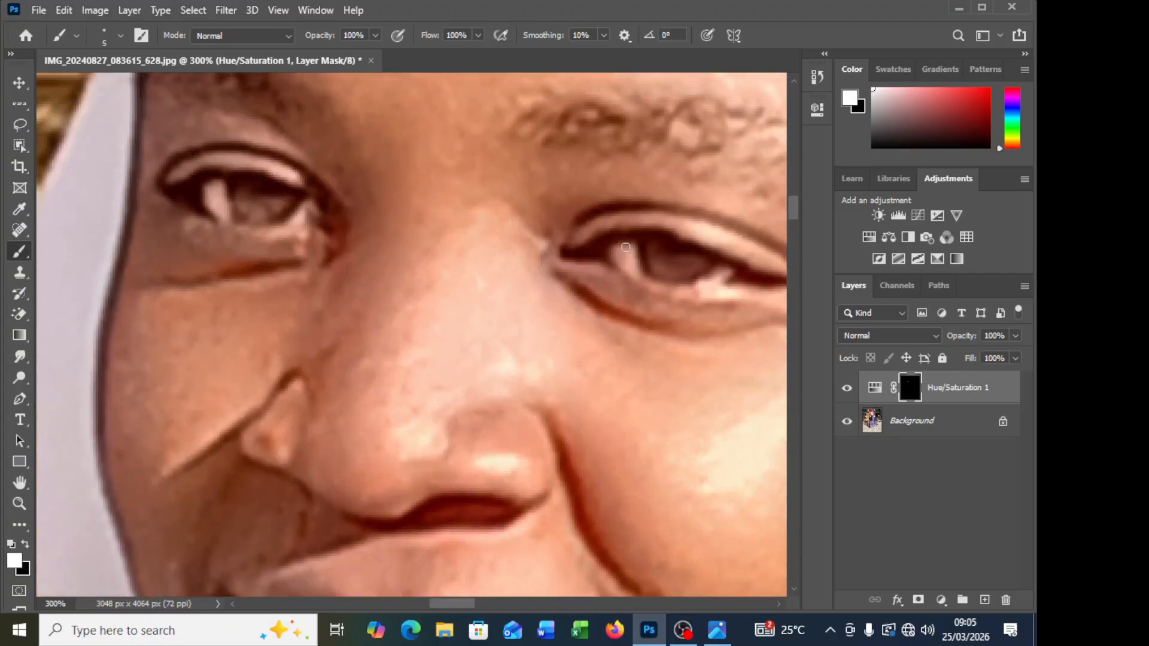
pyautogui.moveTo(634, 247); pyautogui.dragTo(617, 247)
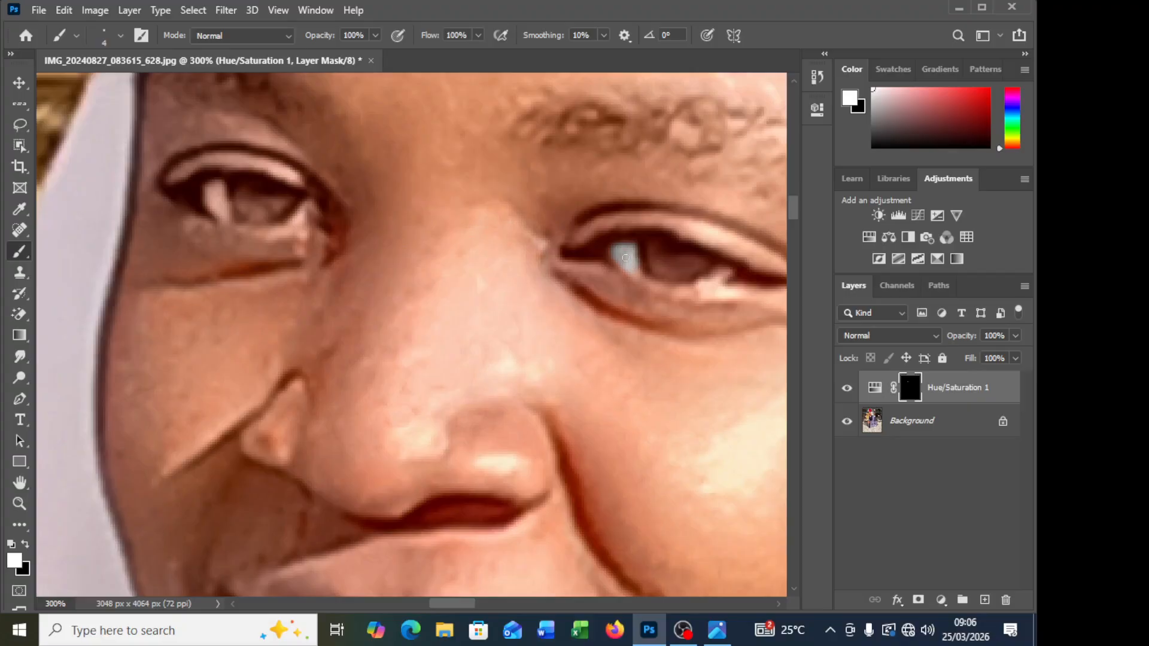
pyautogui.moveTo(634, 260); pyautogui.dragTo(637, 277)
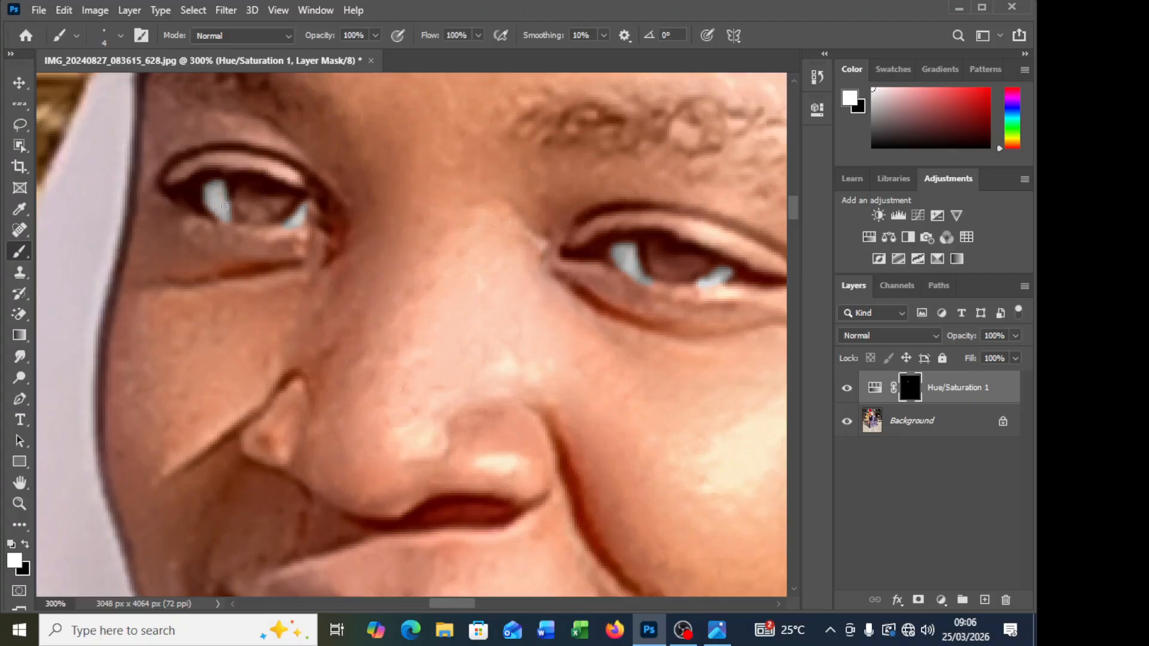
pyautogui.hotkey('ctrl', '1')
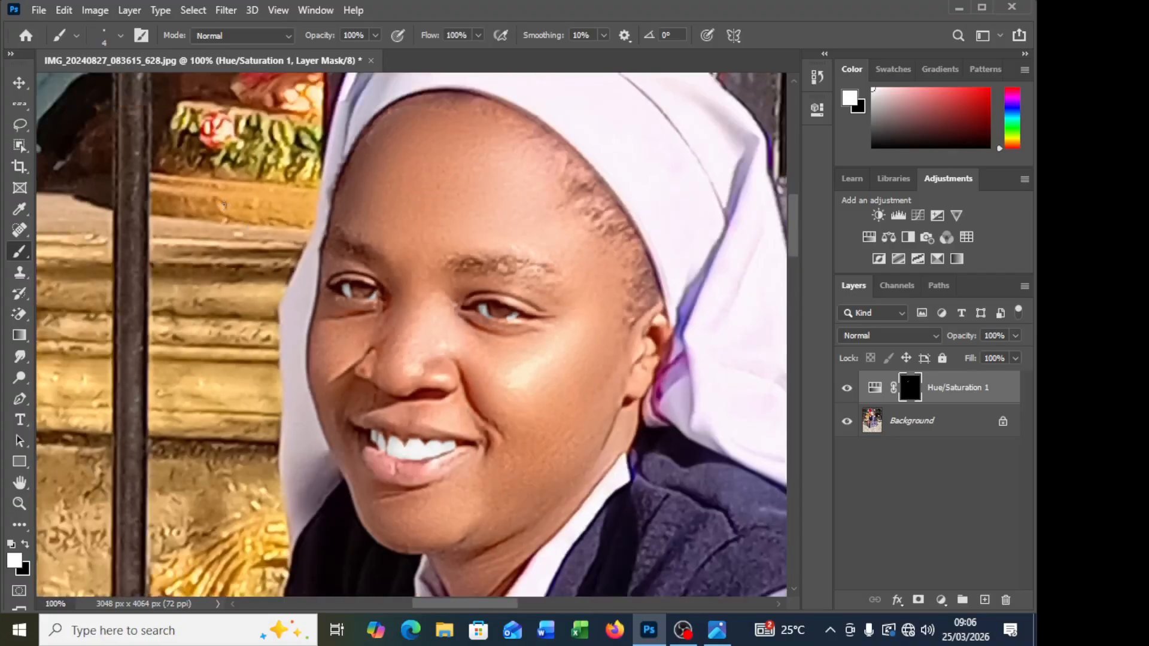
# Step: Merge the Hue/Saturation adjustment into the Background, then save and close the JPEG
pyautogui.hotkey('ctrl', '-')
pyautogui.hotkey('ctrl', '-')
pyautogui.hotkey('ctrl', '-')
pyautogui.hotkey('ctrl', '-')
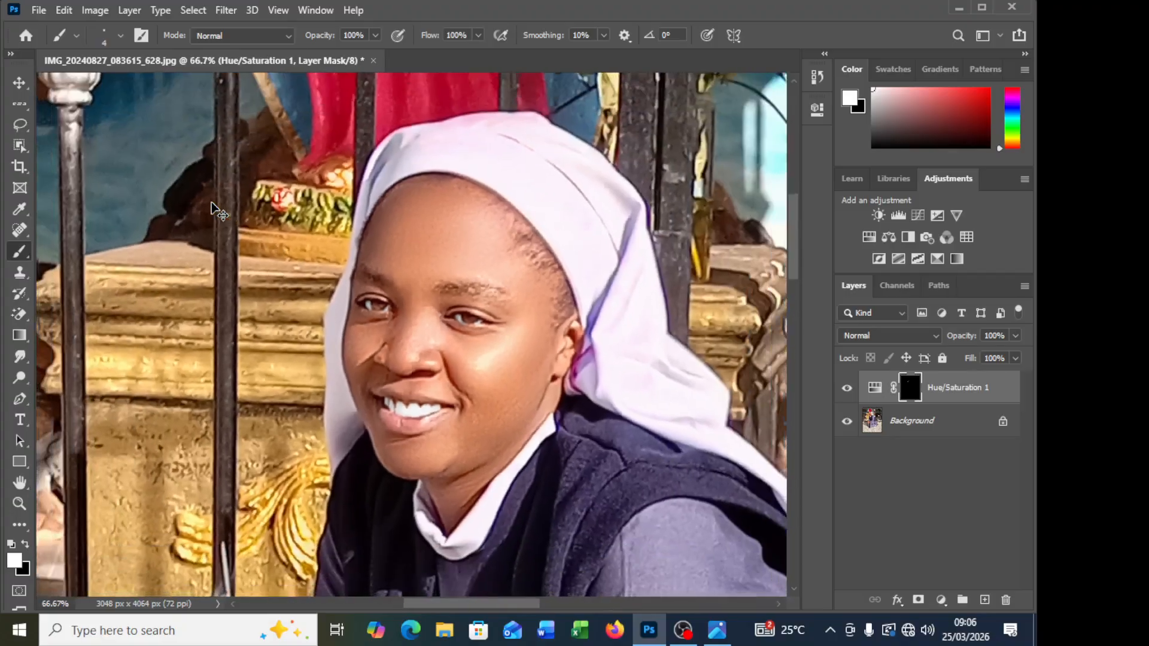
pyautogui.hotkey('ctrl', '-')
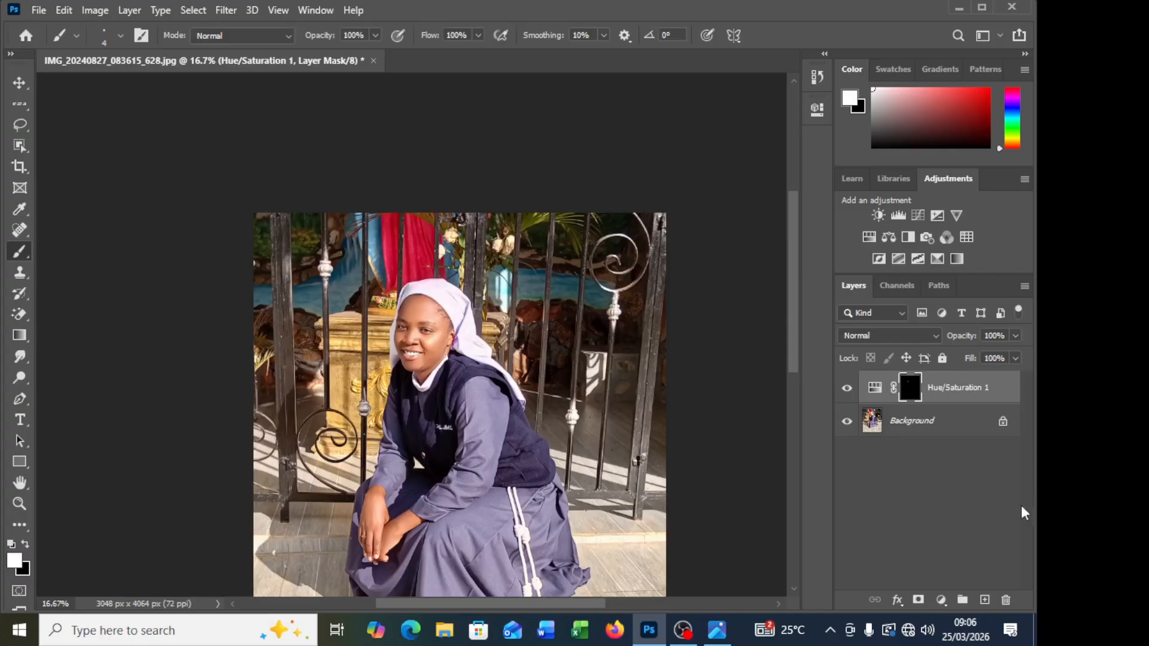
pyautogui.keyDown('ctrl'); pyautogui.click(954, 433); pyautogui.keyUp('ctrl')
pyautogui.hotkey('ctrl', 'e')
pyautogui.hotkey('ctrl', 's')
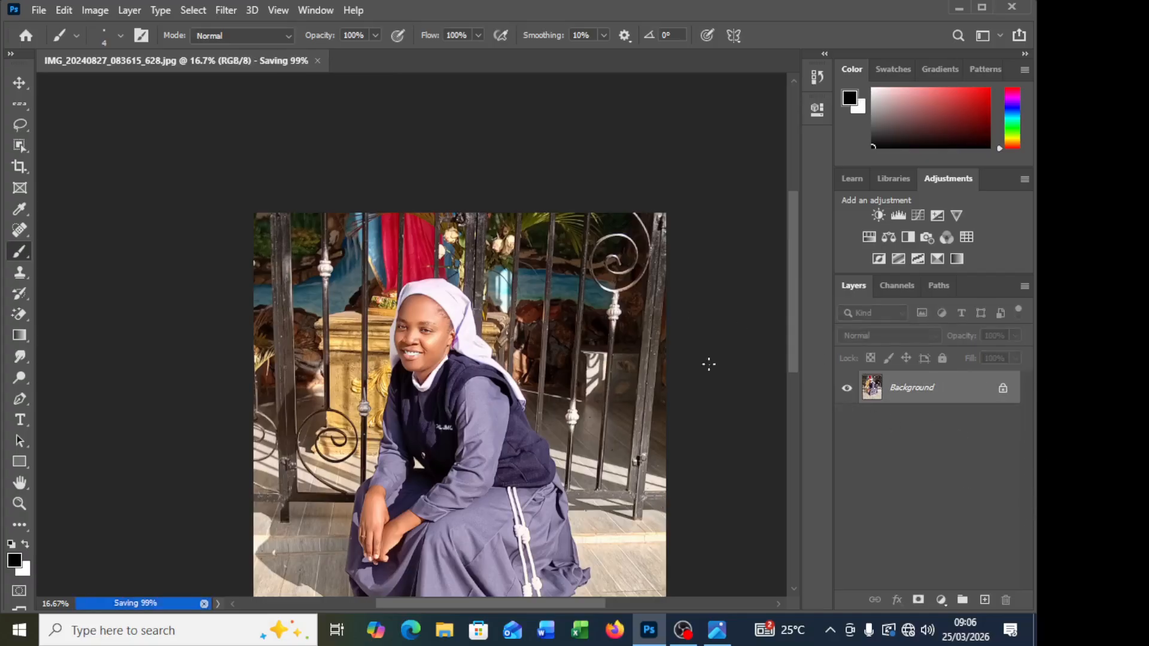
pyautogui.click(261, 61)
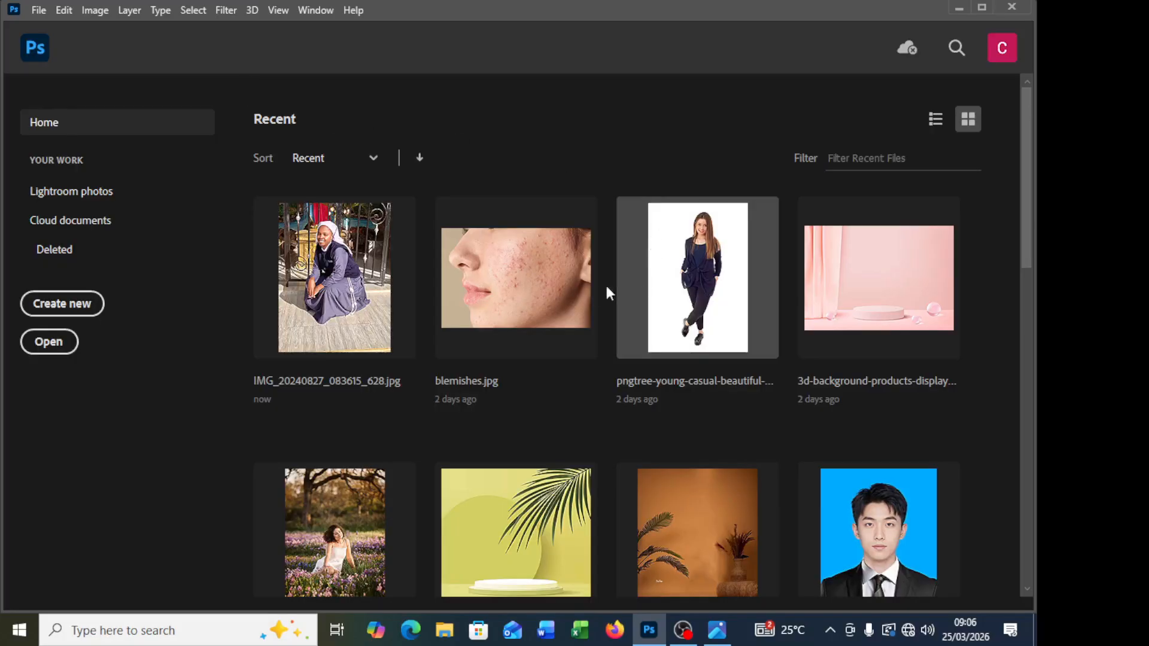
# Step: Minimize Photoshop, close the unretouched photo in Photos, and open a File Explorer window
pyautogui.click(958, 8)
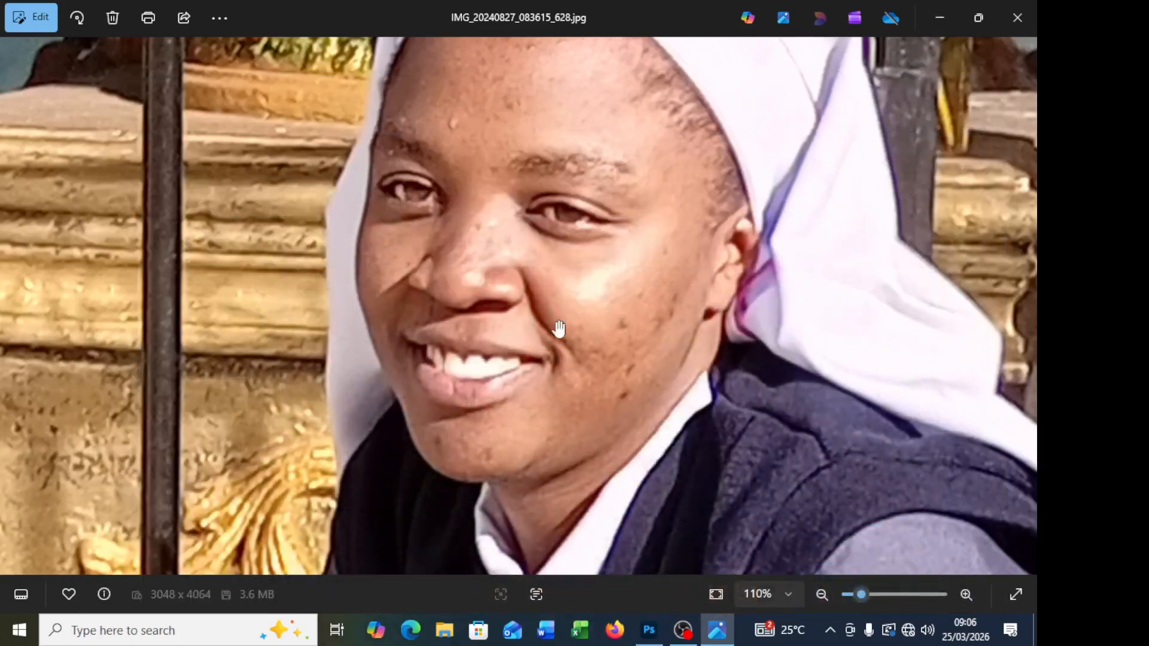
pyautogui.click(1016, 18)
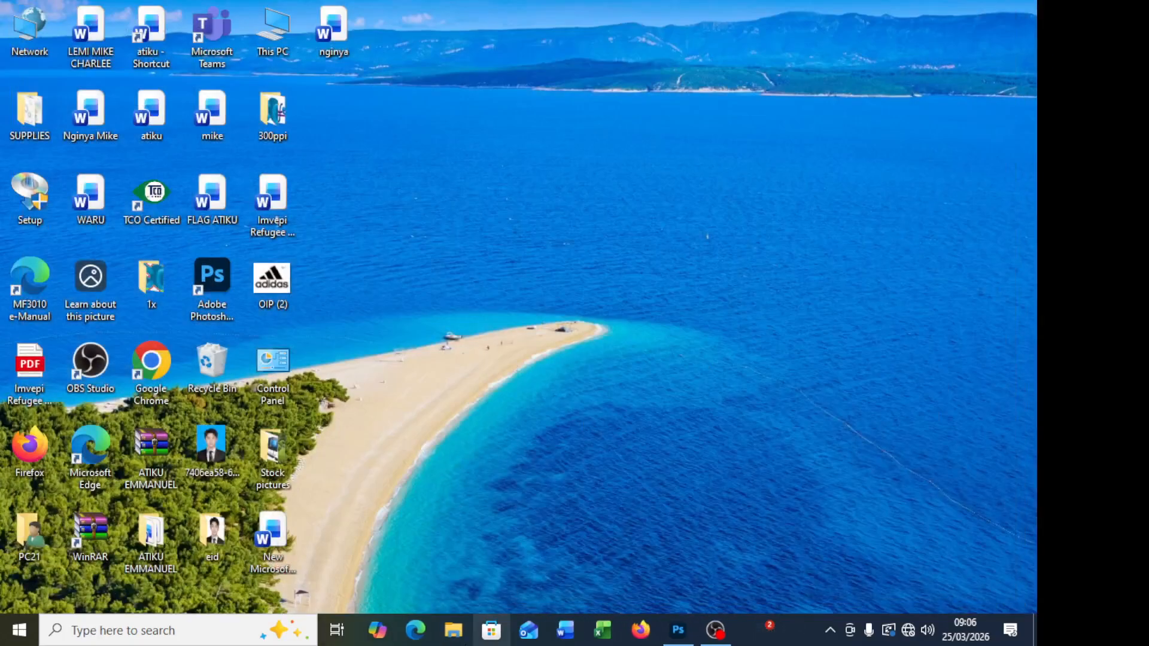
pyautogui.press('super+e')
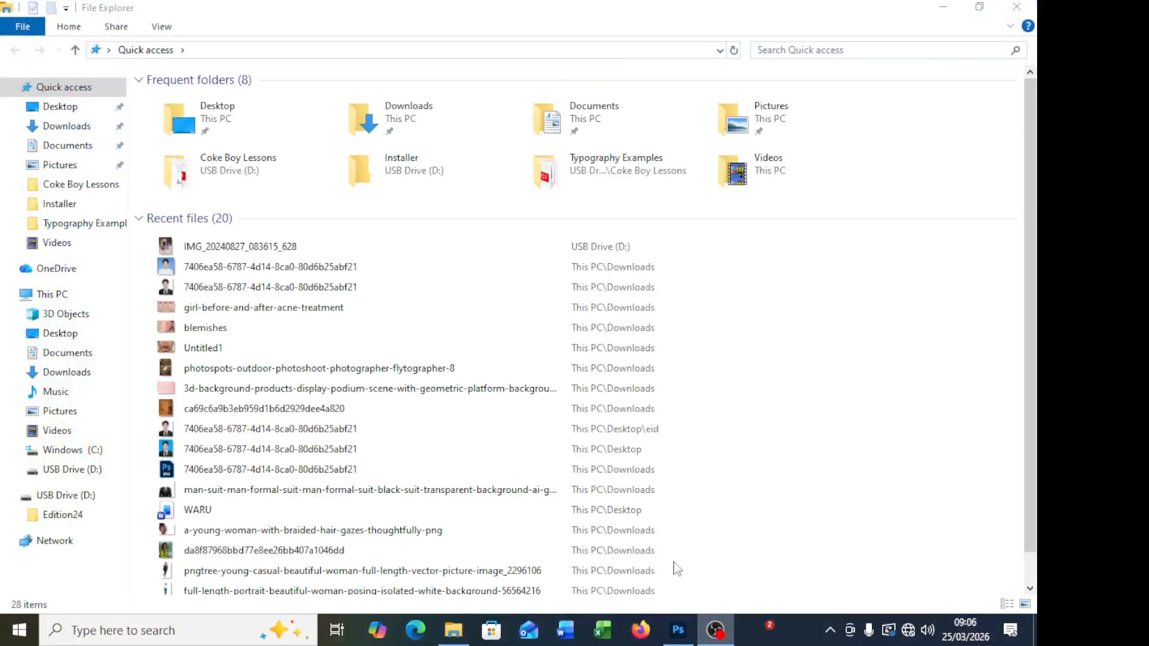